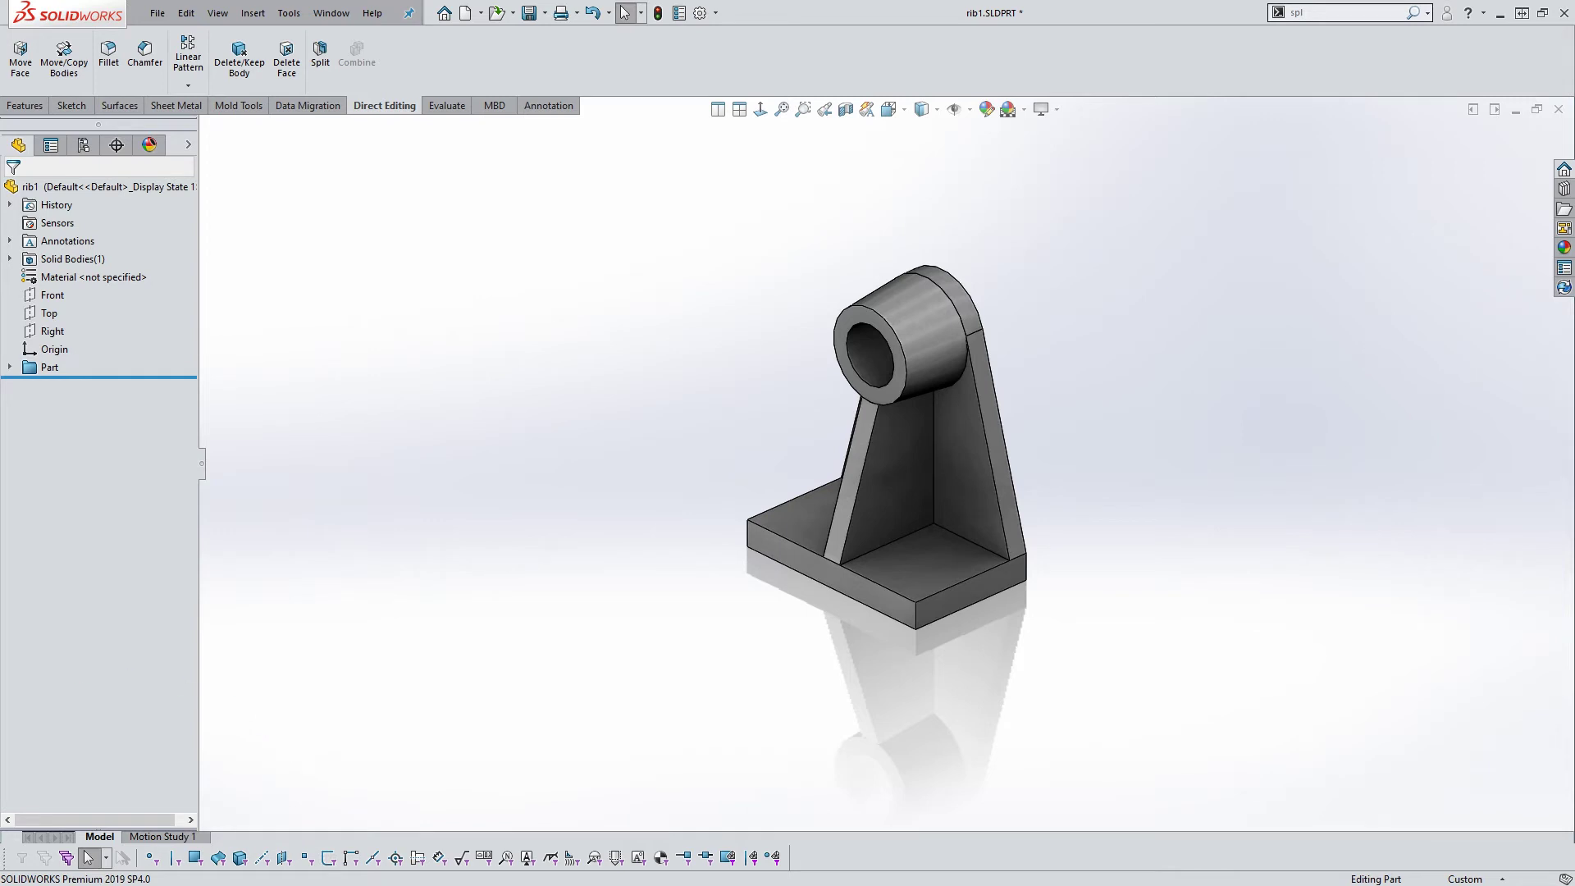
Switch to the Snip & Sketch drawing of the bracket's section A-A, plan view and sketch
scroll(951, 370, "down", 2)
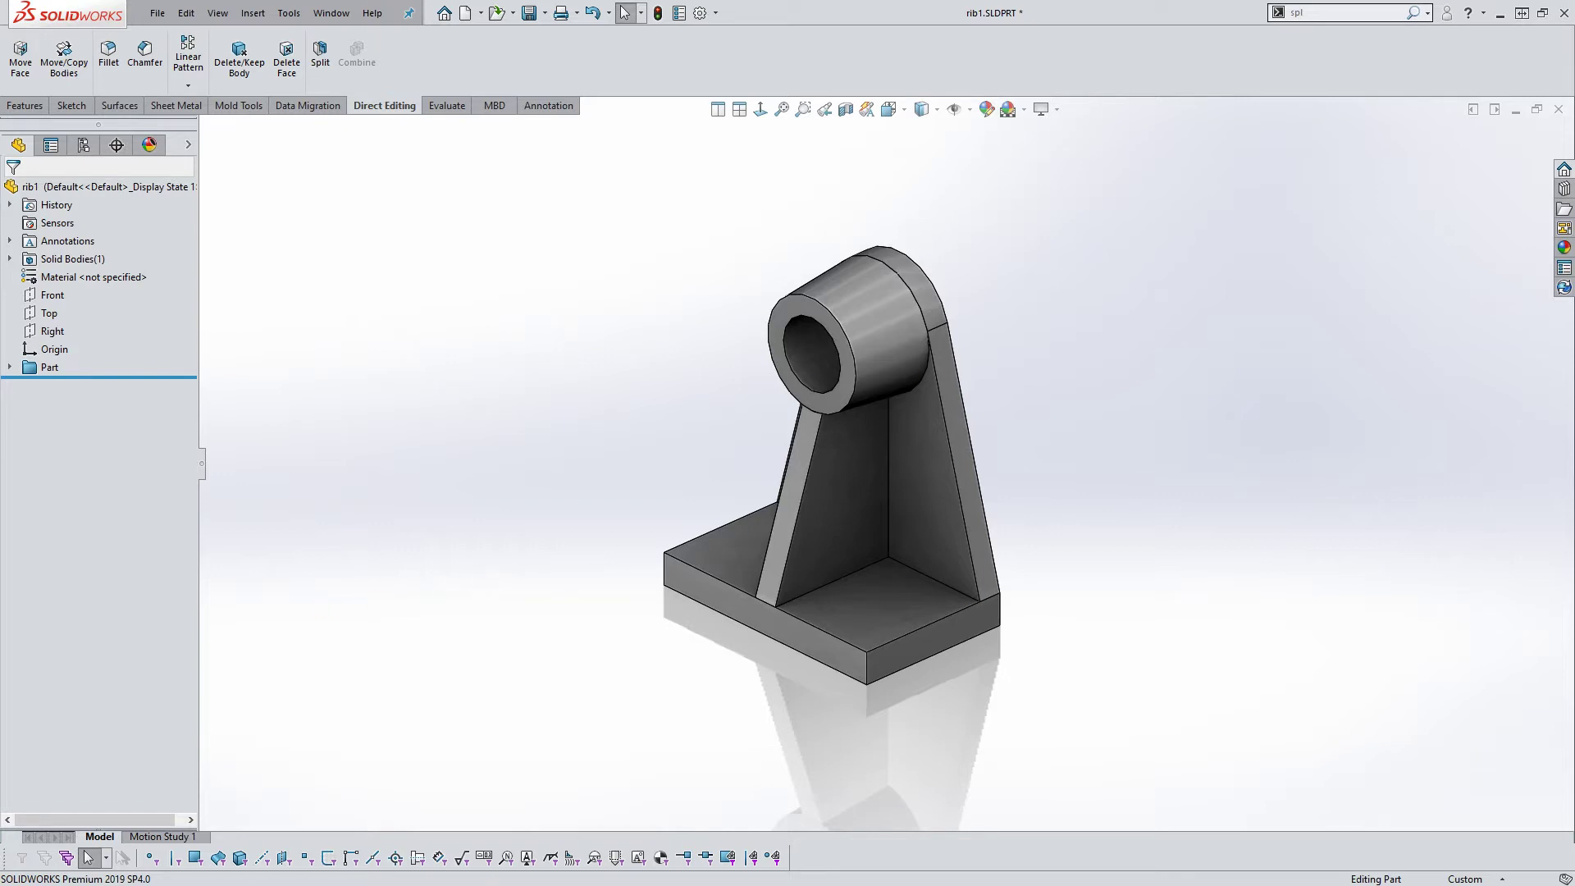
key("alt+Tab")
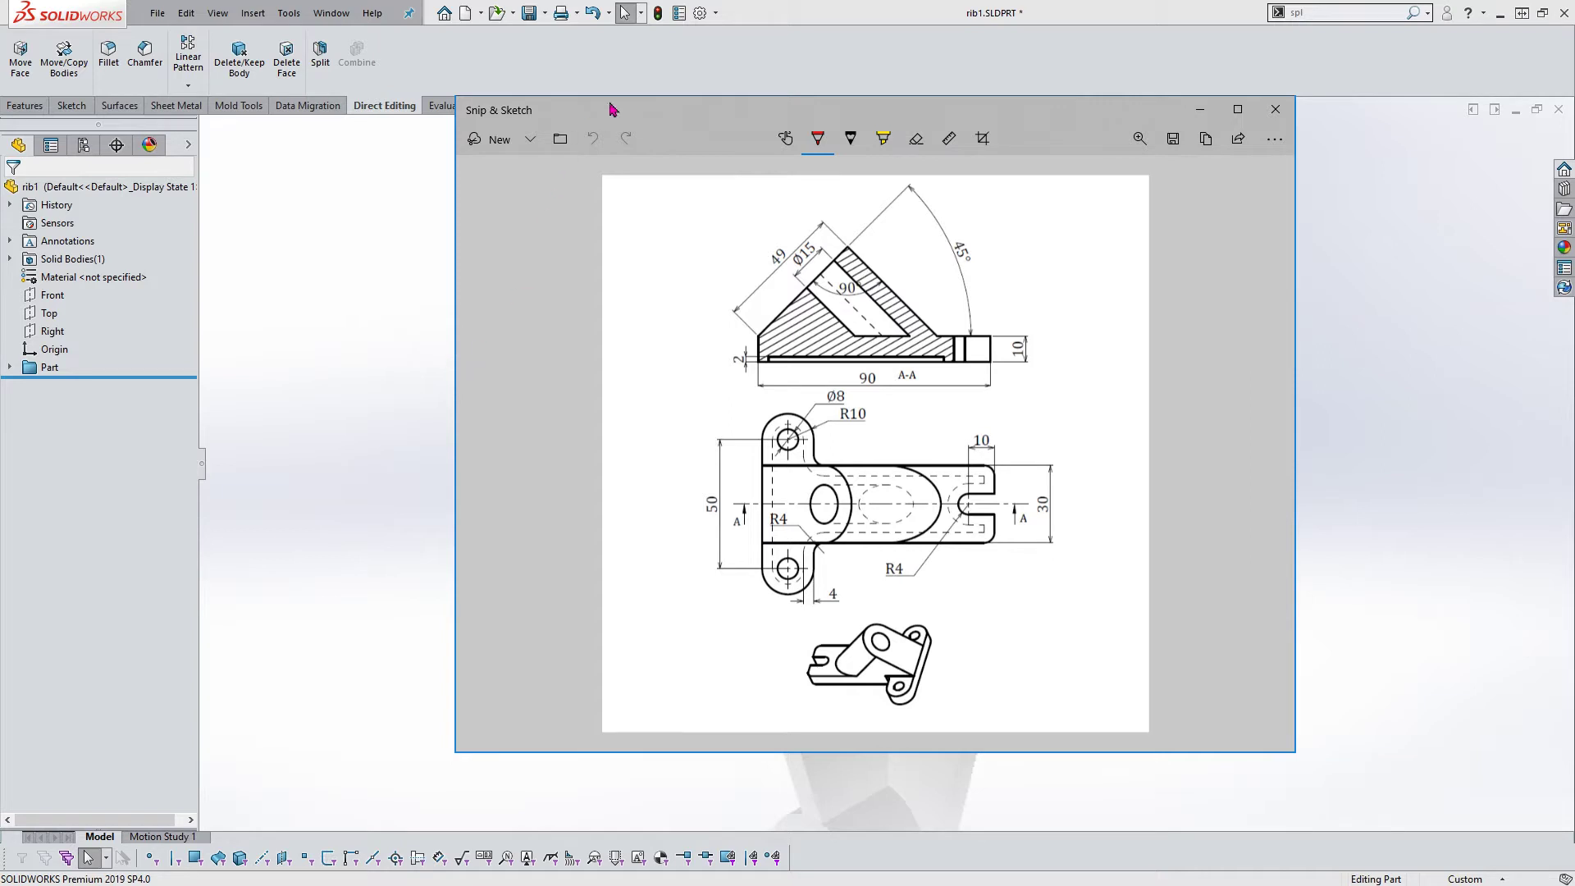
Move the reference drawing aside and return to the rib1 bracket model in SolidWorks
left_click_drag(611, 109, 345, 139)
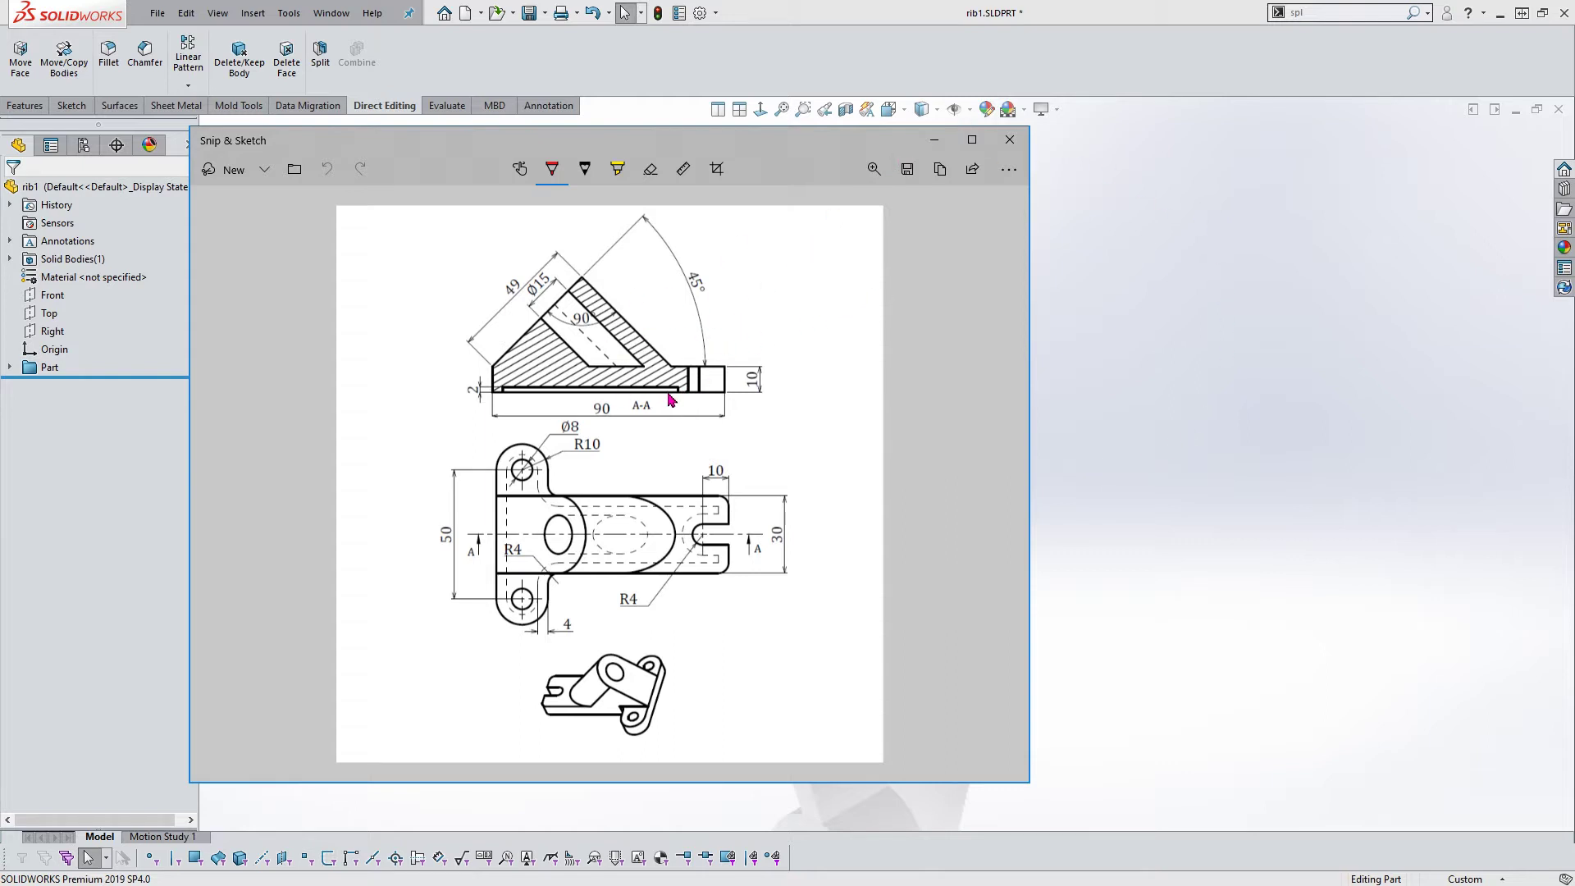
left_click(1219, 353)
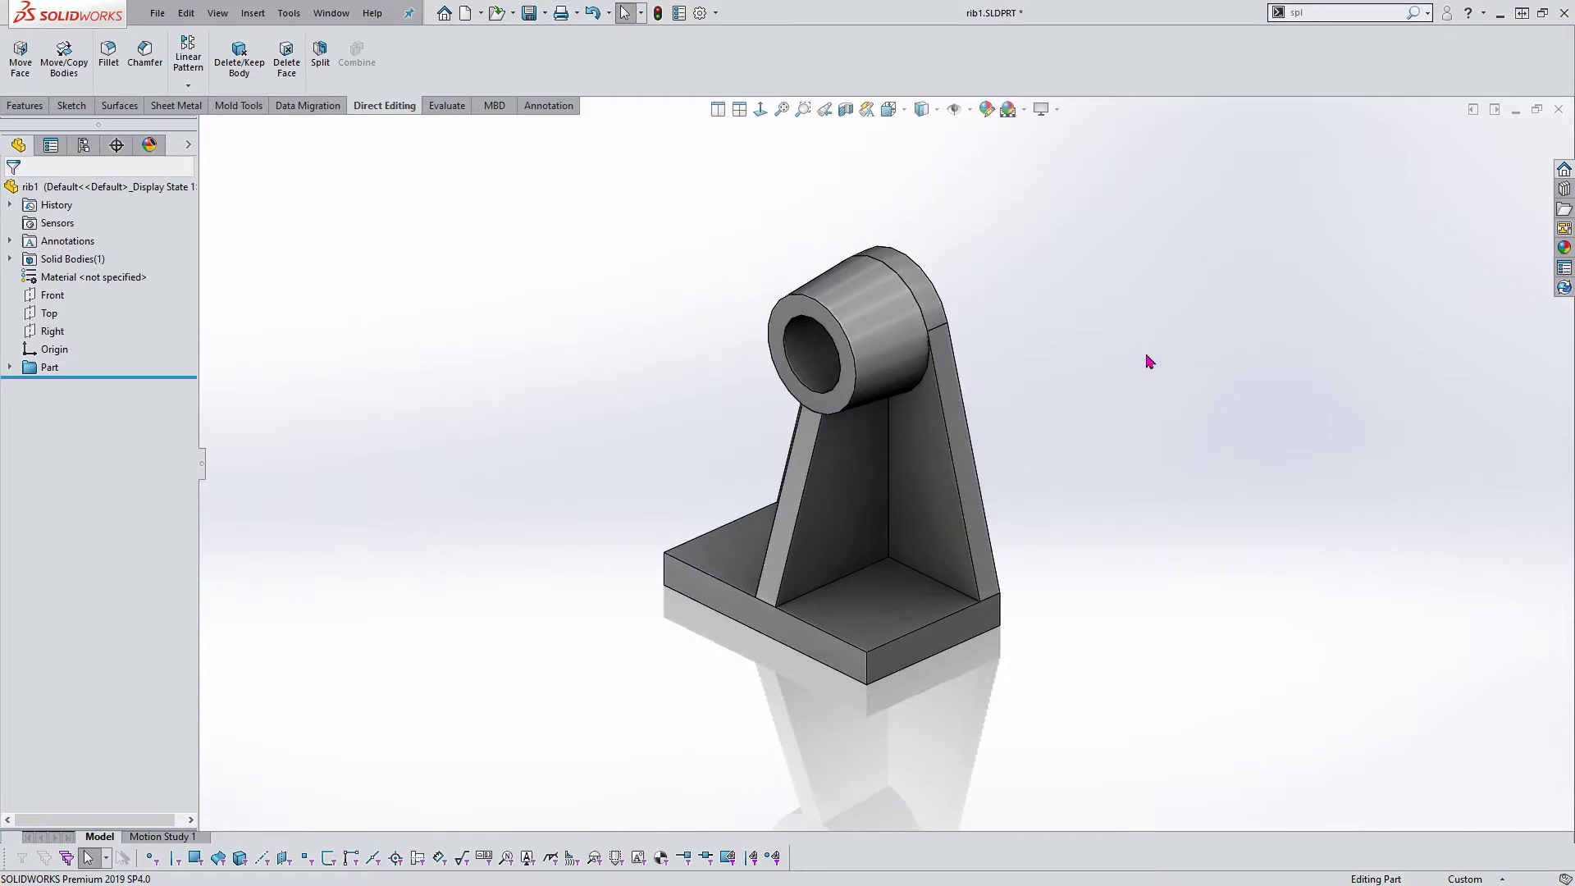
Start a reference plane from the Features tab's Reference Geometry list, then cancel it
left_click(25, 105)
left_click(660, 86)
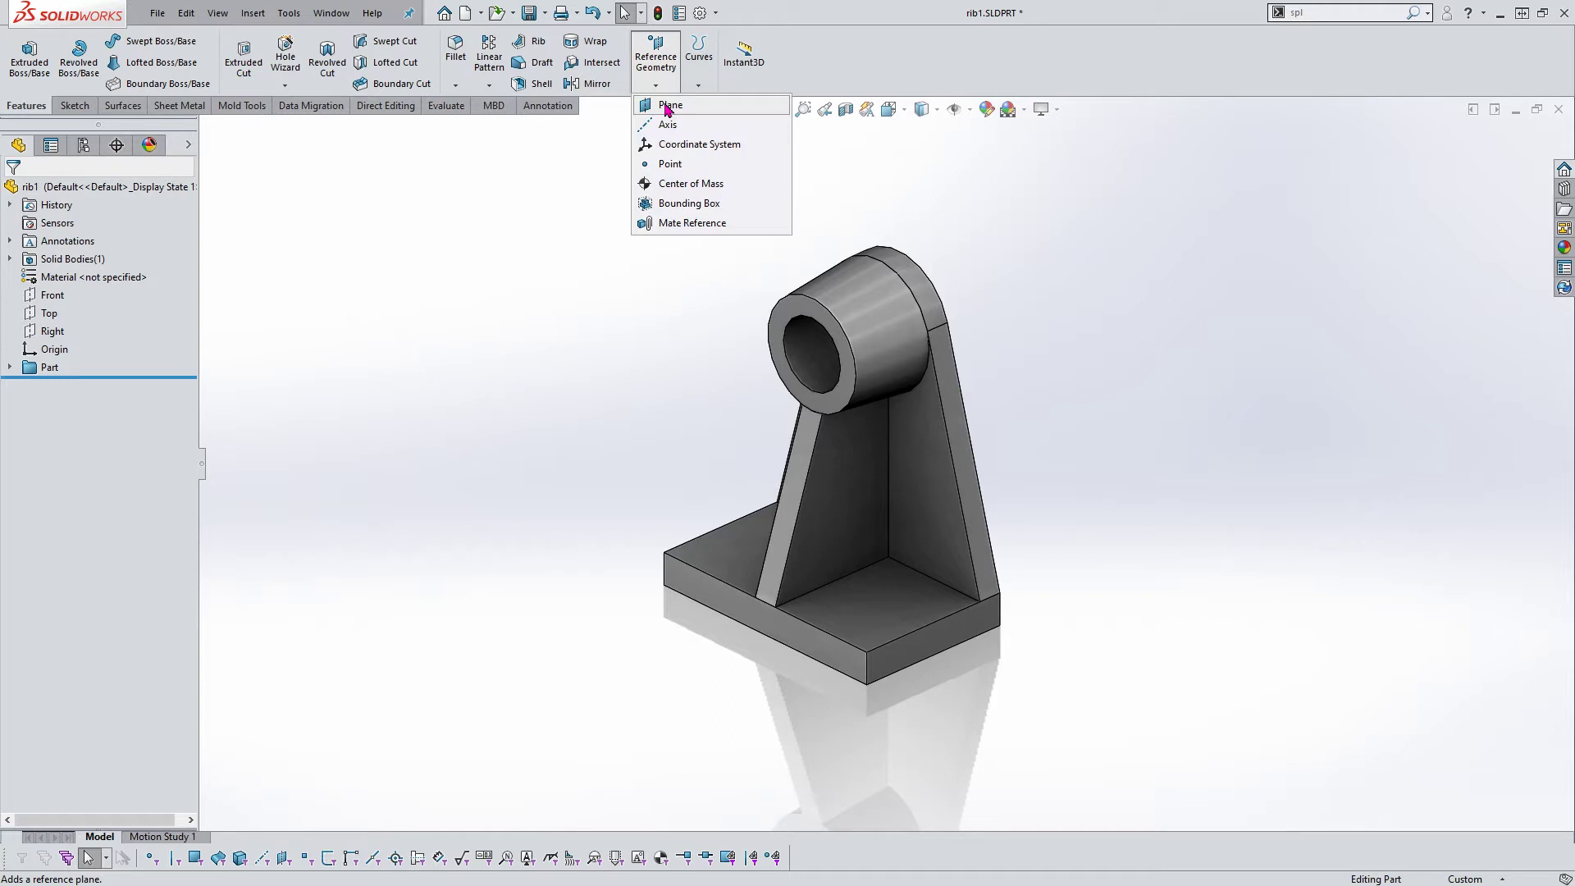
left_click(666, 106)
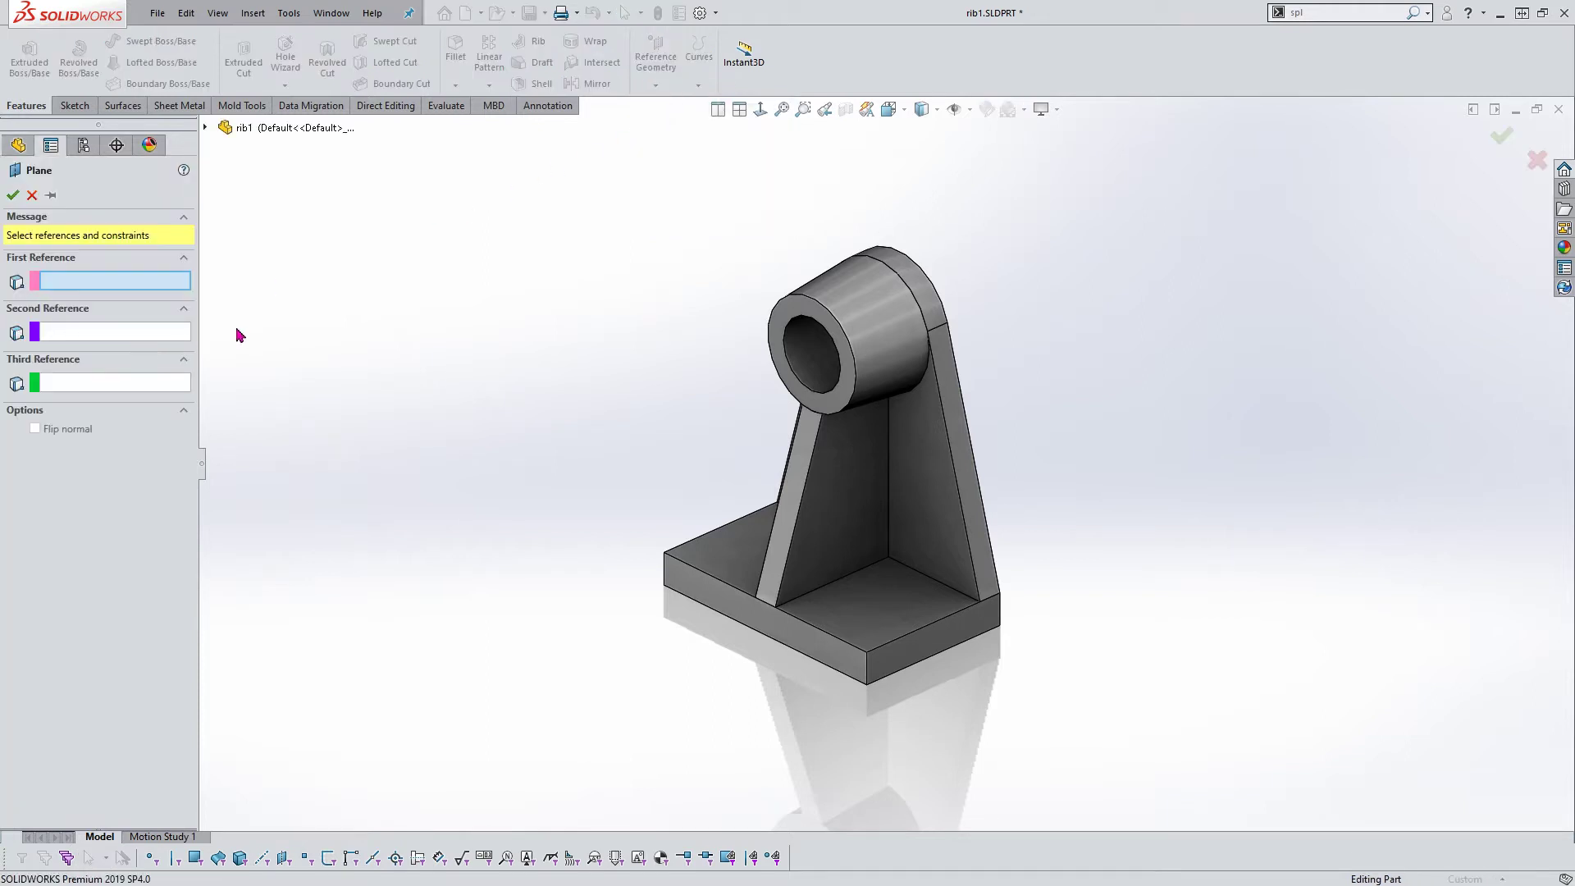
key("Escape")
Select the Front and Right planes, clear them, and reopen the Reference Geometry list
left_click(52, 295)
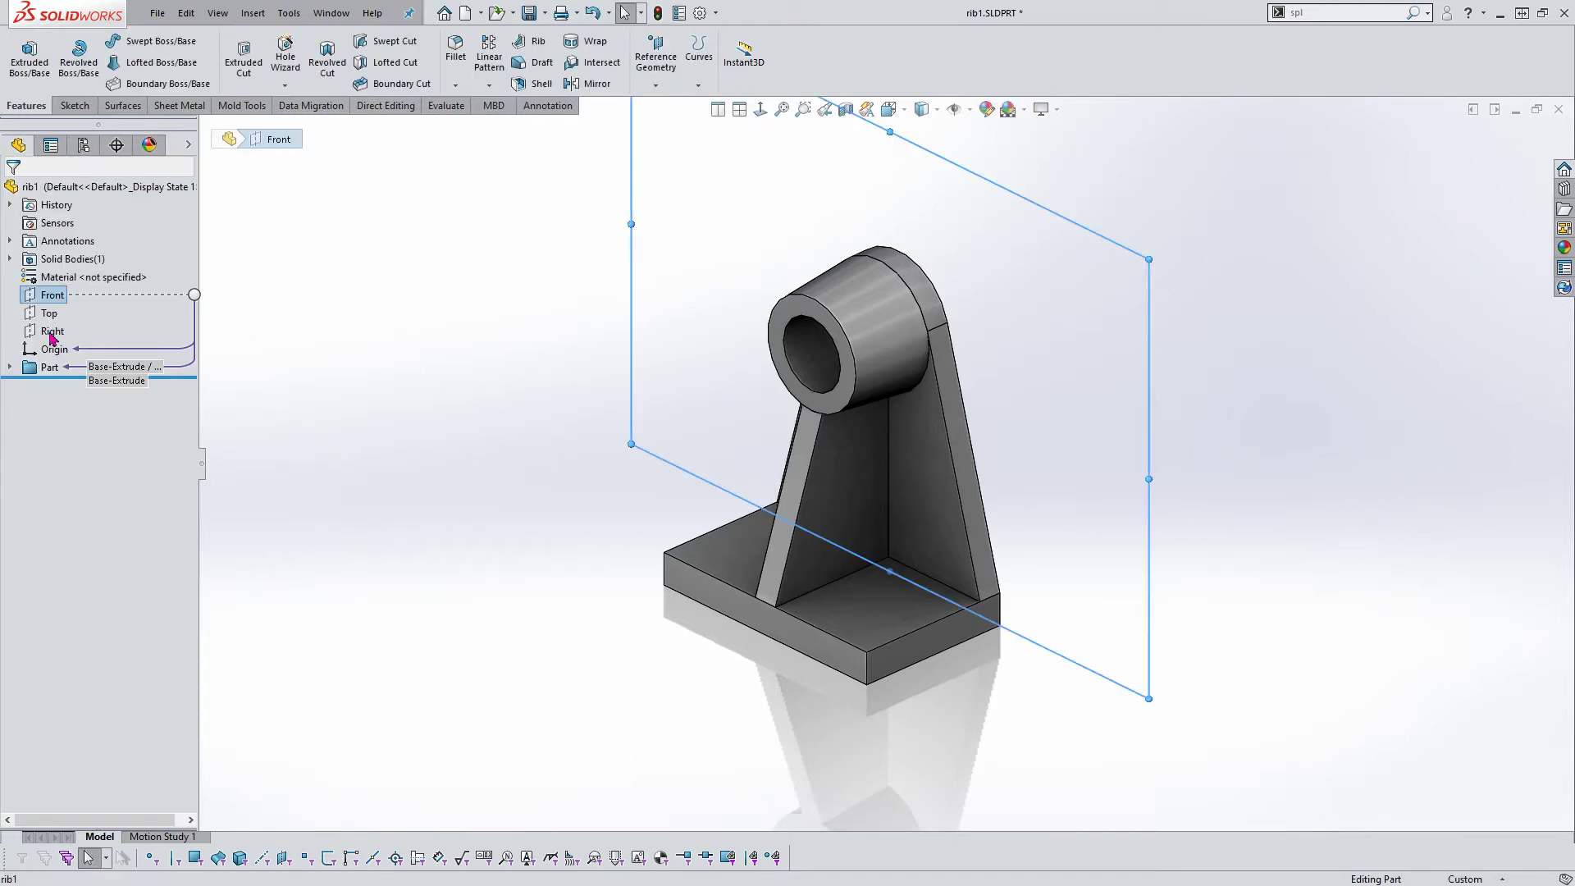
left_click(50, 332, "ctrl")
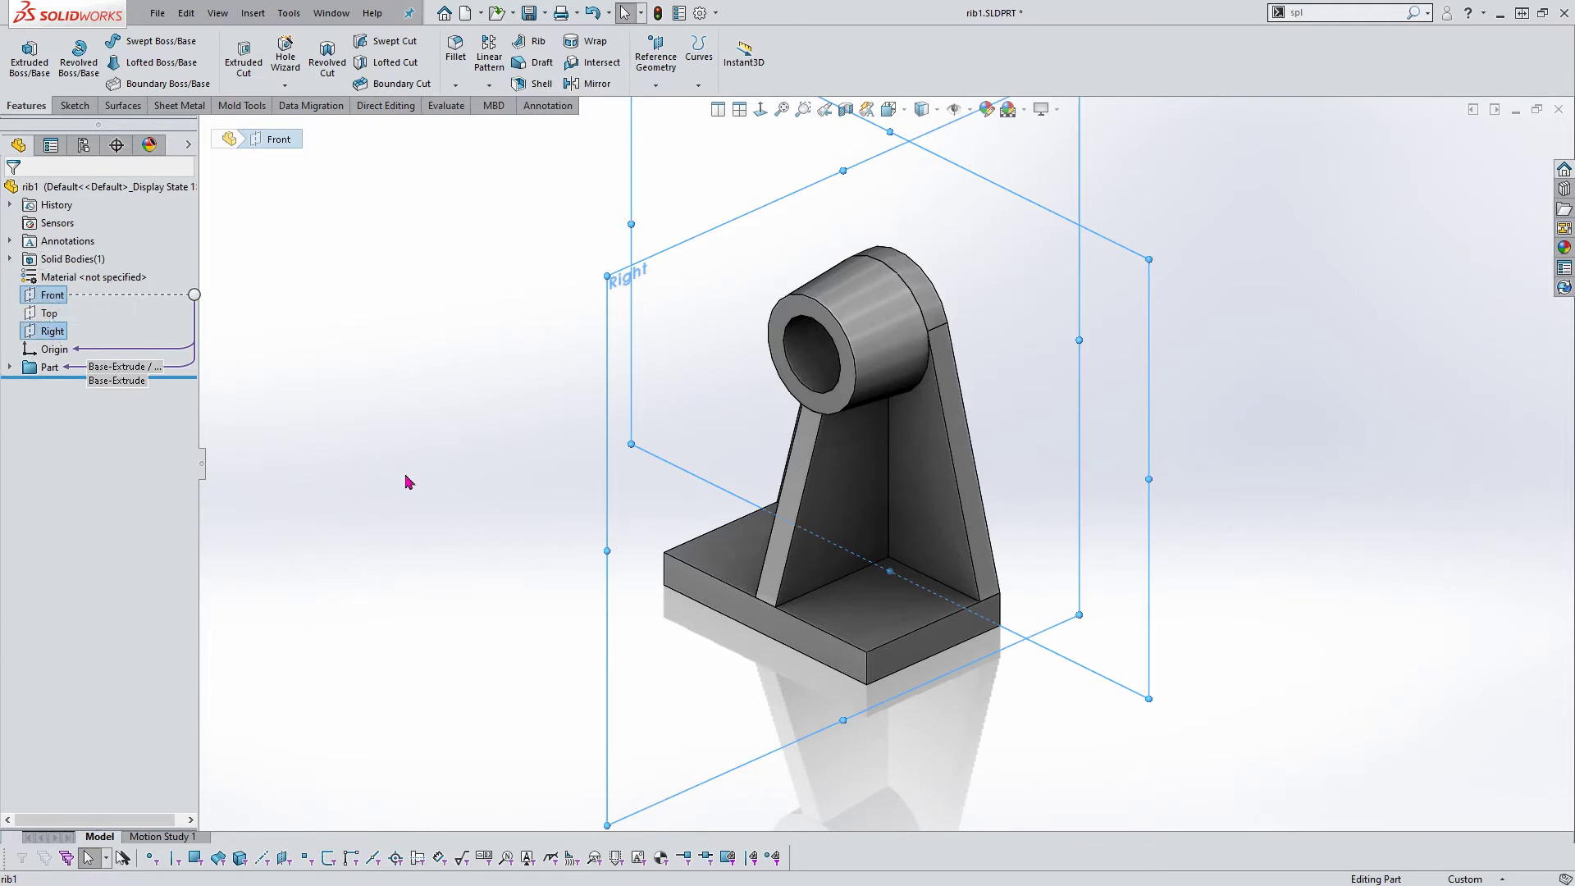
left_click(43, 332)
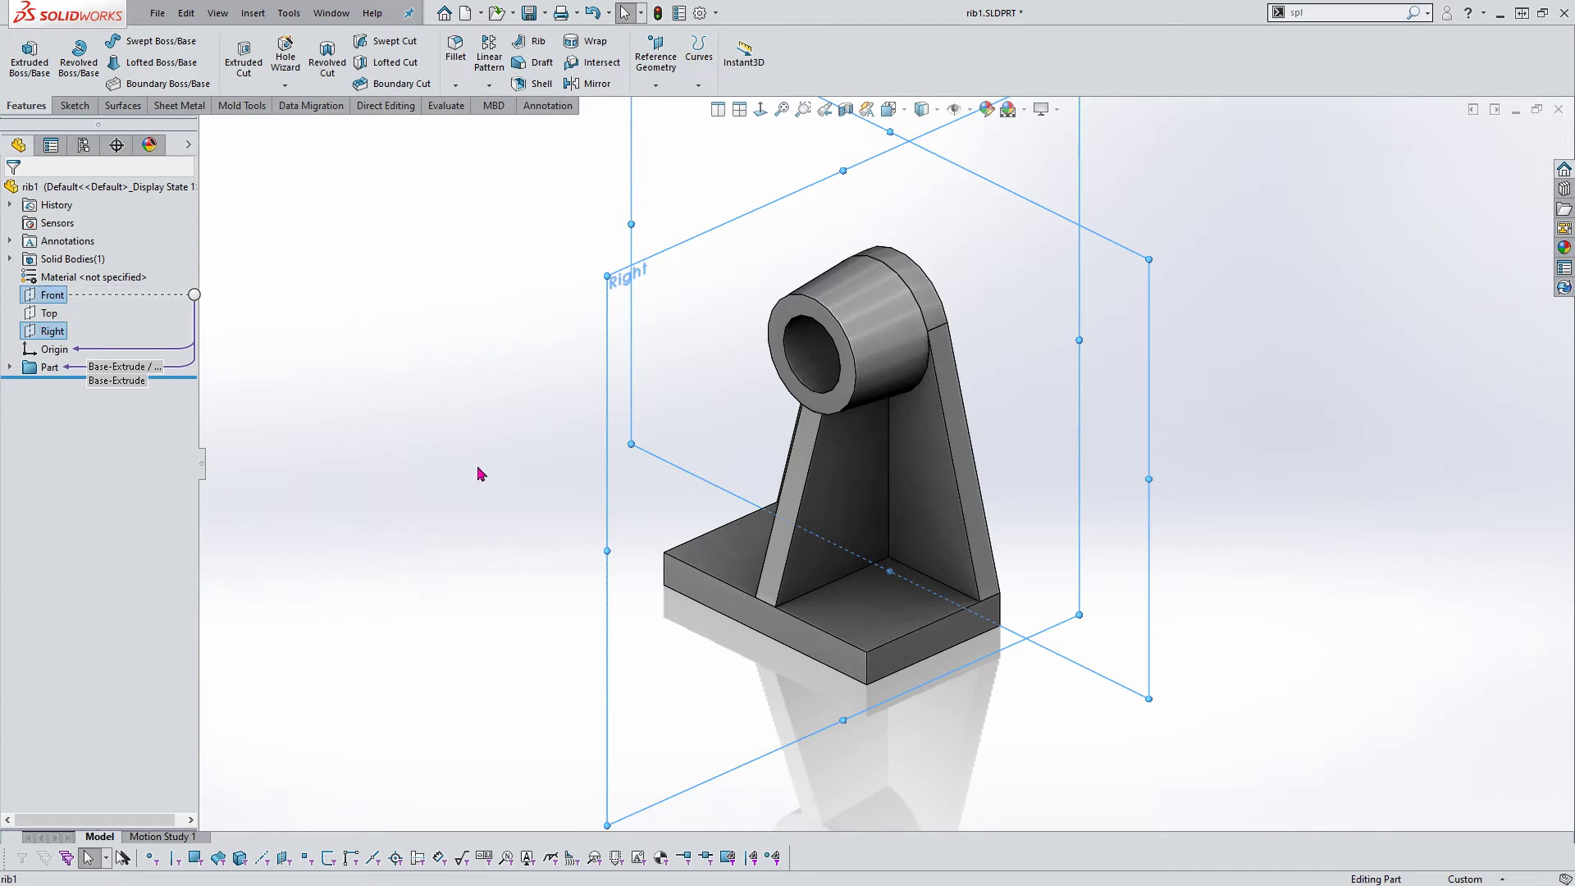
middle_click_drag(502, 450, 506, 432)
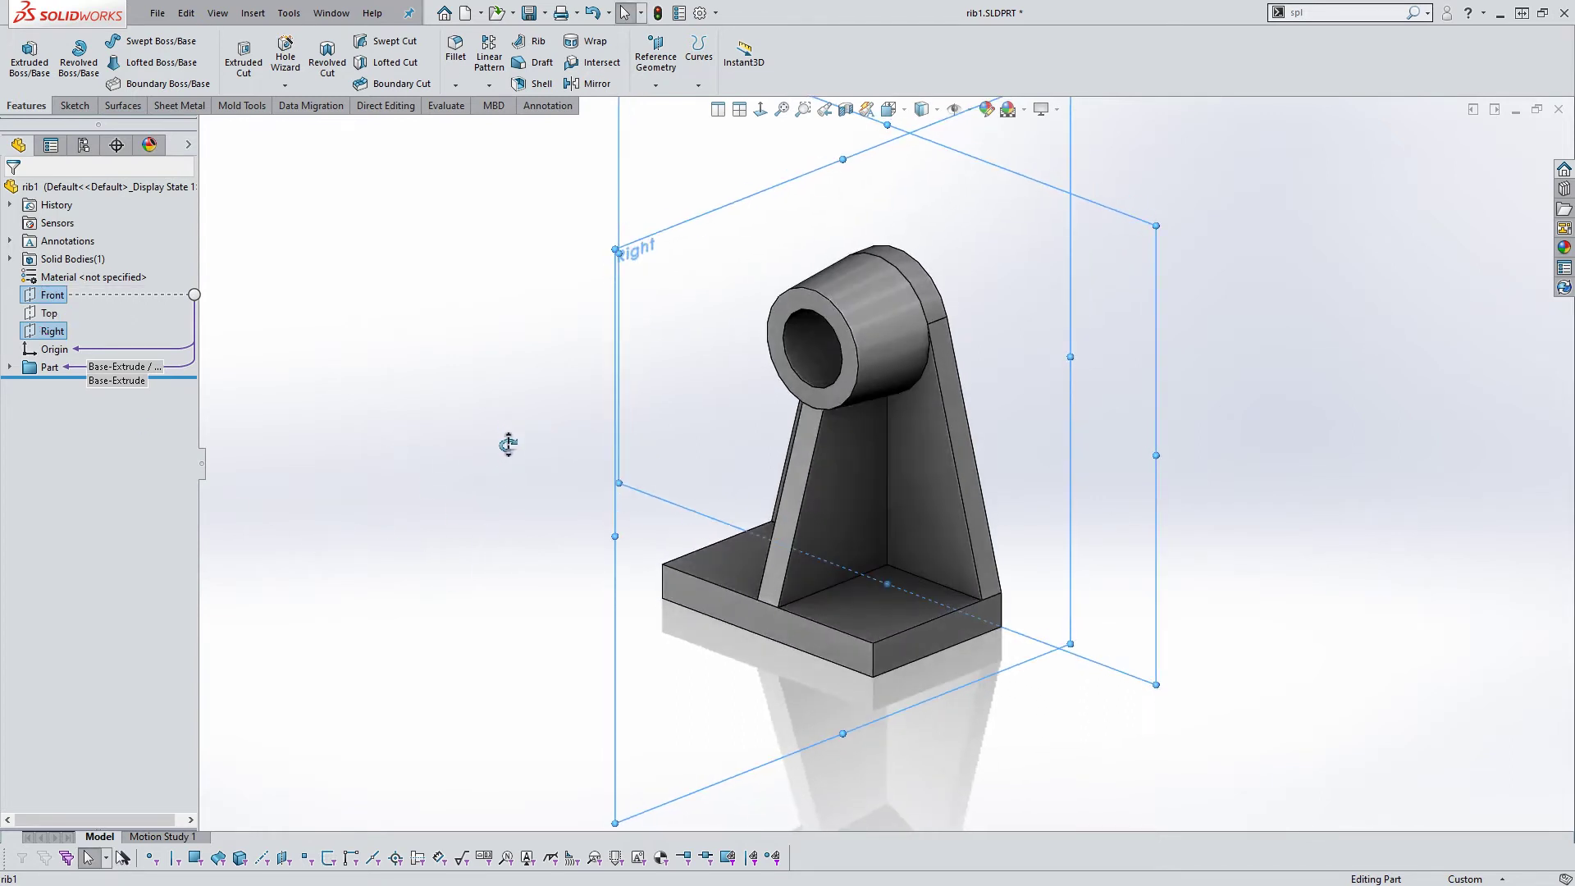
left_click(496, 431)
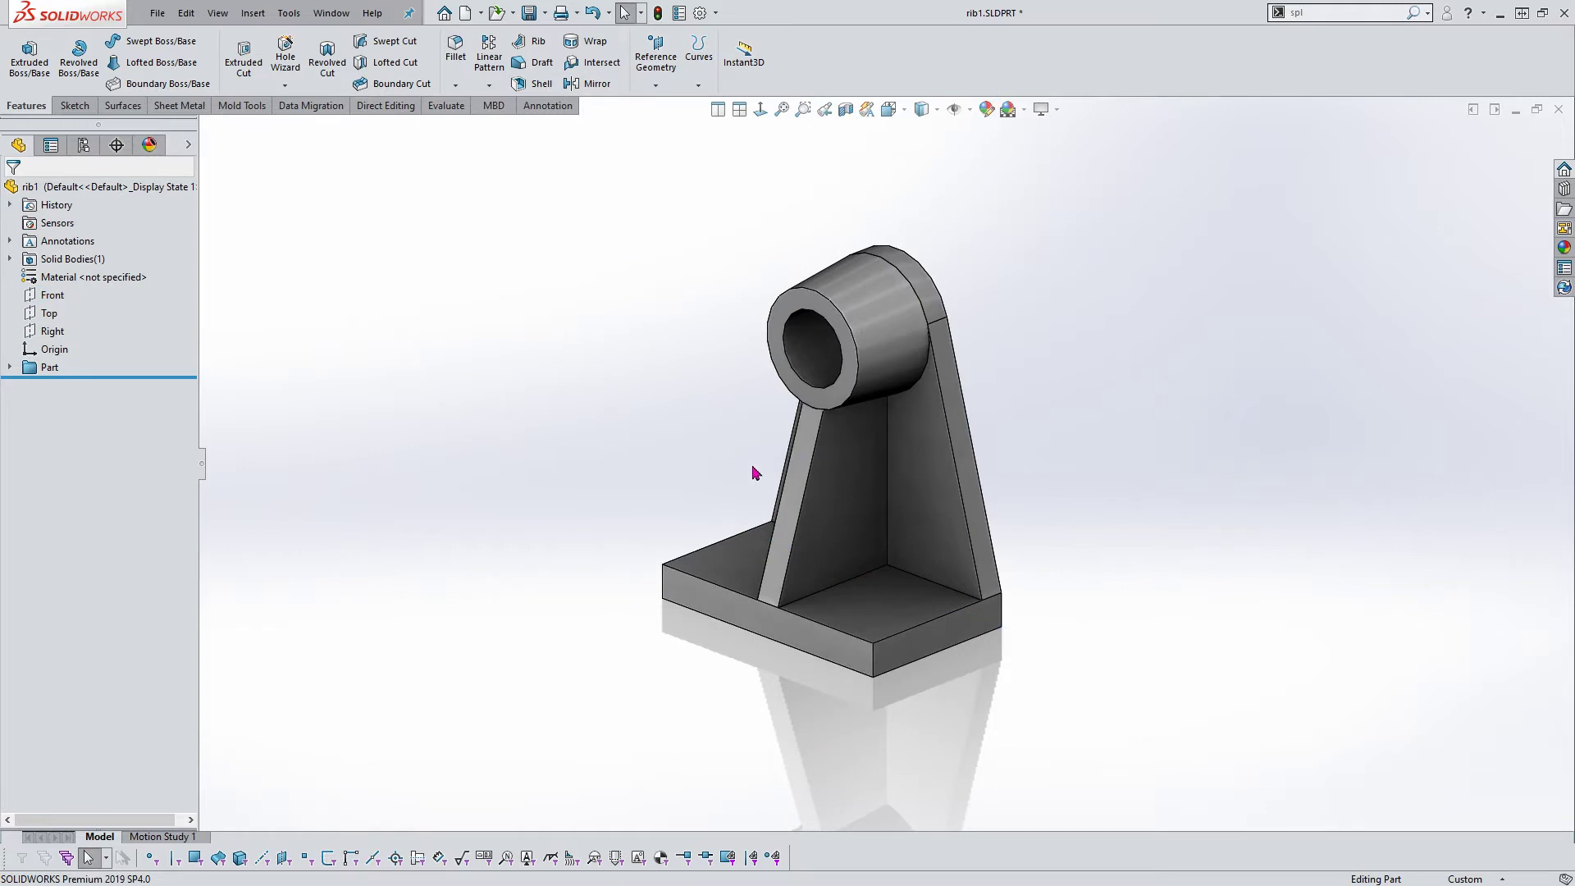
mouse_move(1073, 478)
middle_mouse_down()
mouse_move(1023, 426)
mouse_move(1097, 465)
middle_mouse_up()
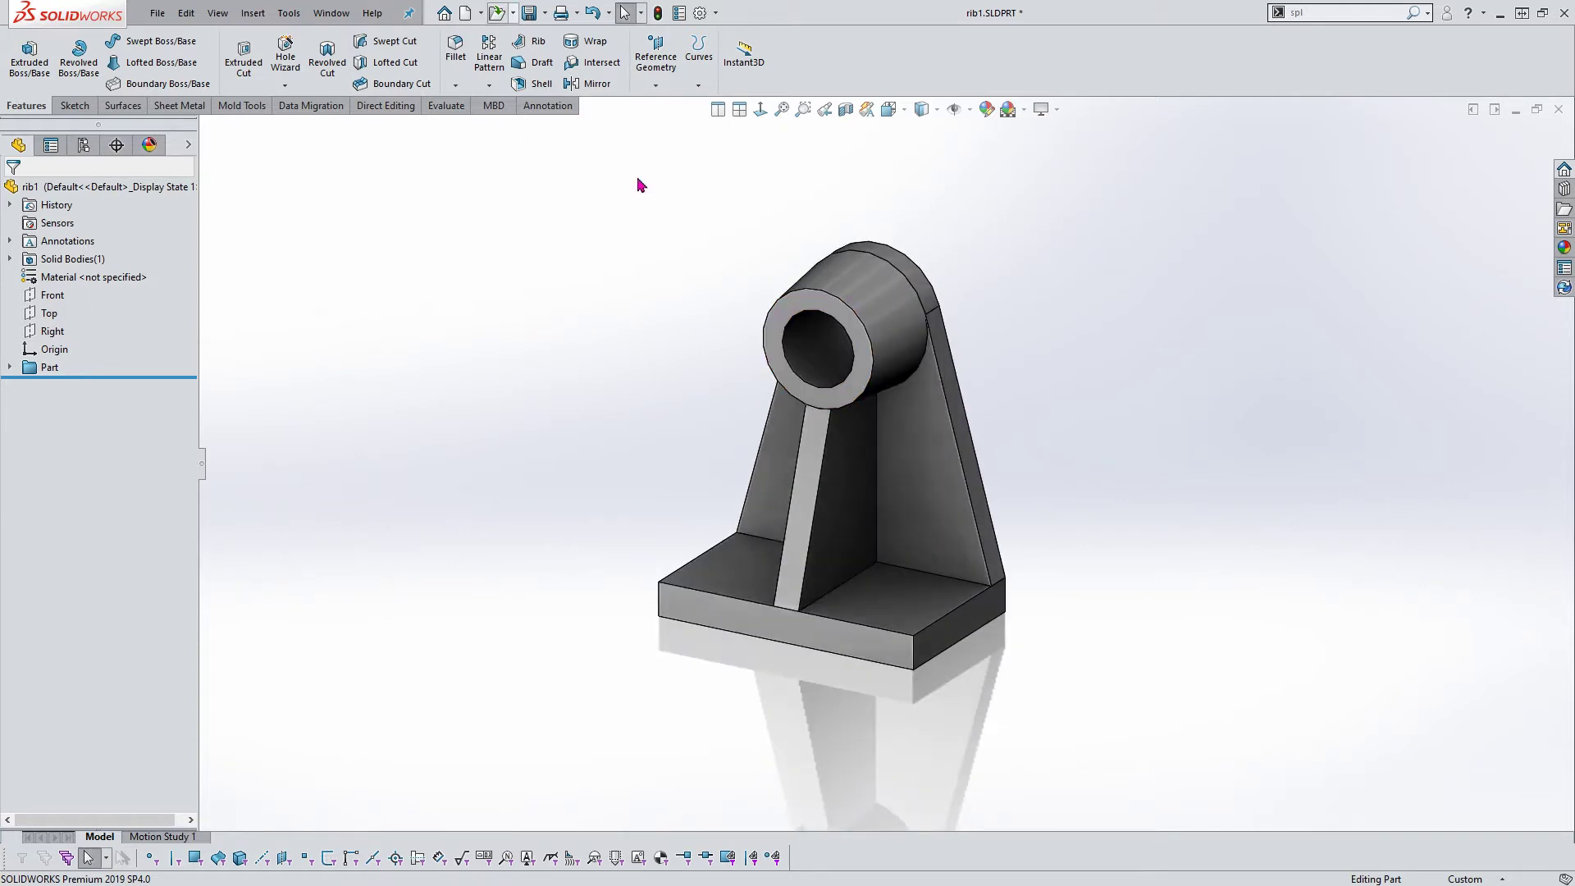
left_click(655, 85)
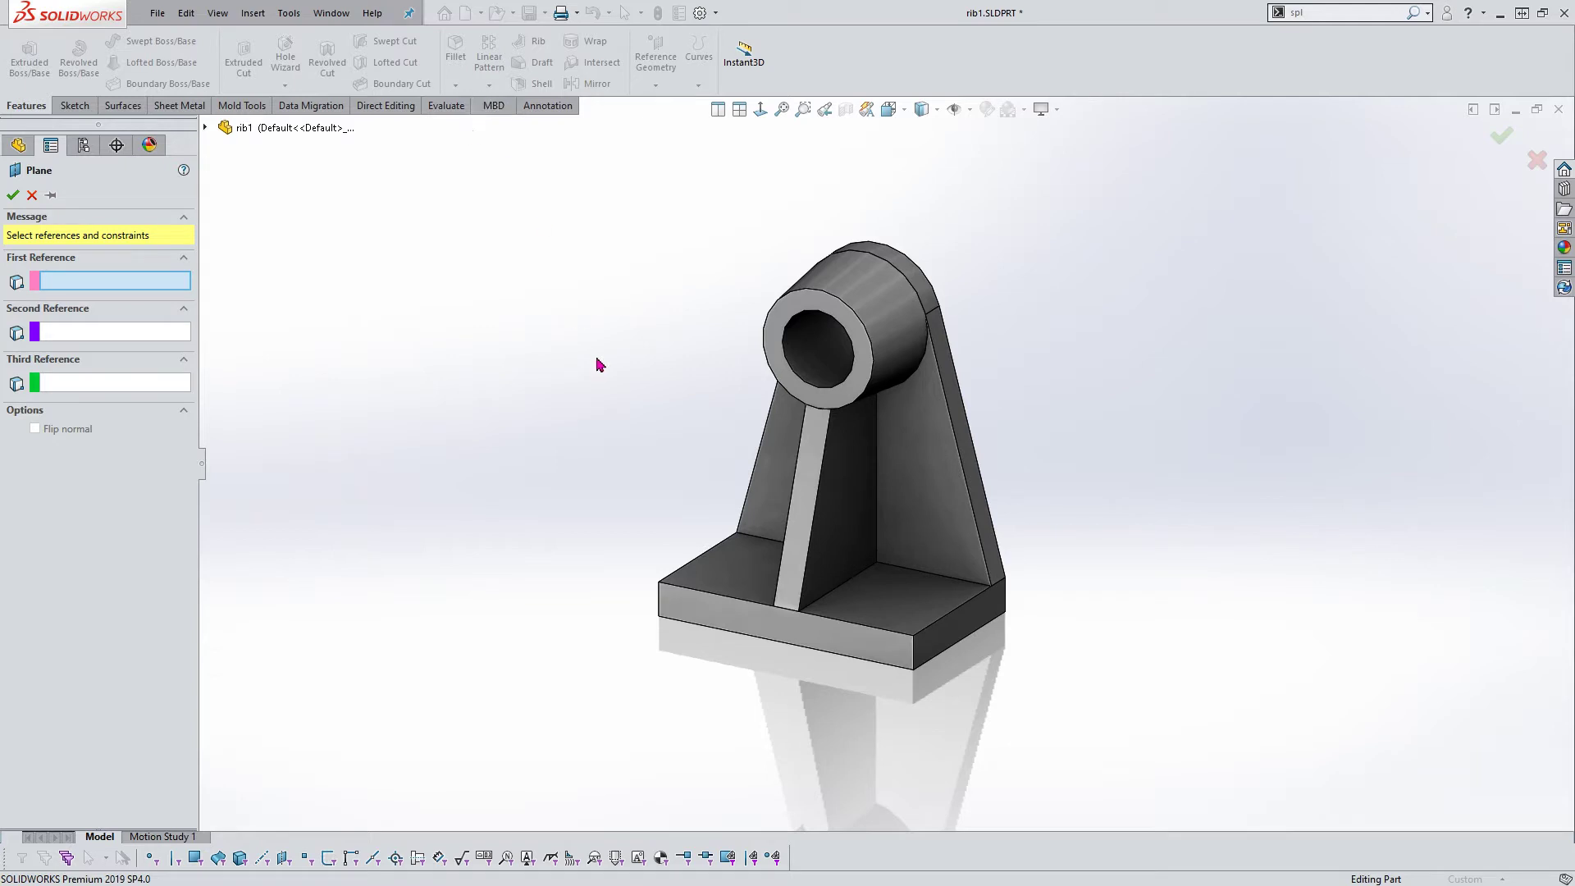
Pick the left and far right base corners as the plane's first and second references
mouse_move(598, 363)
middle_mouse_down()
mouse_move(604, 397)
mouse_move(599, 366)
middle_mouse_up()
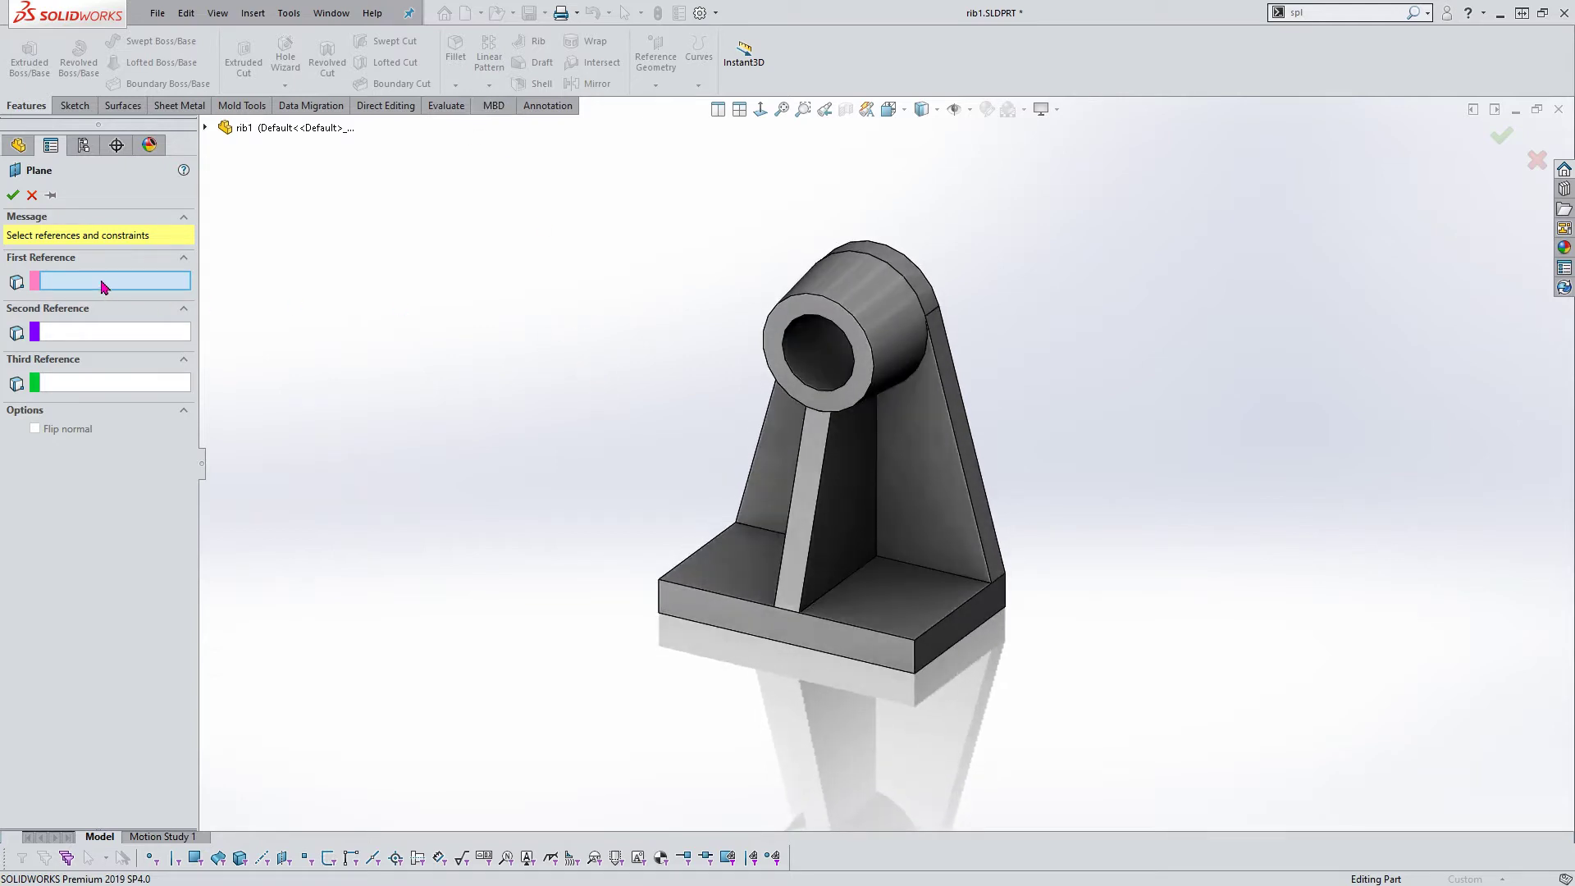
left_click(91, 332)
left_click(103, 384)
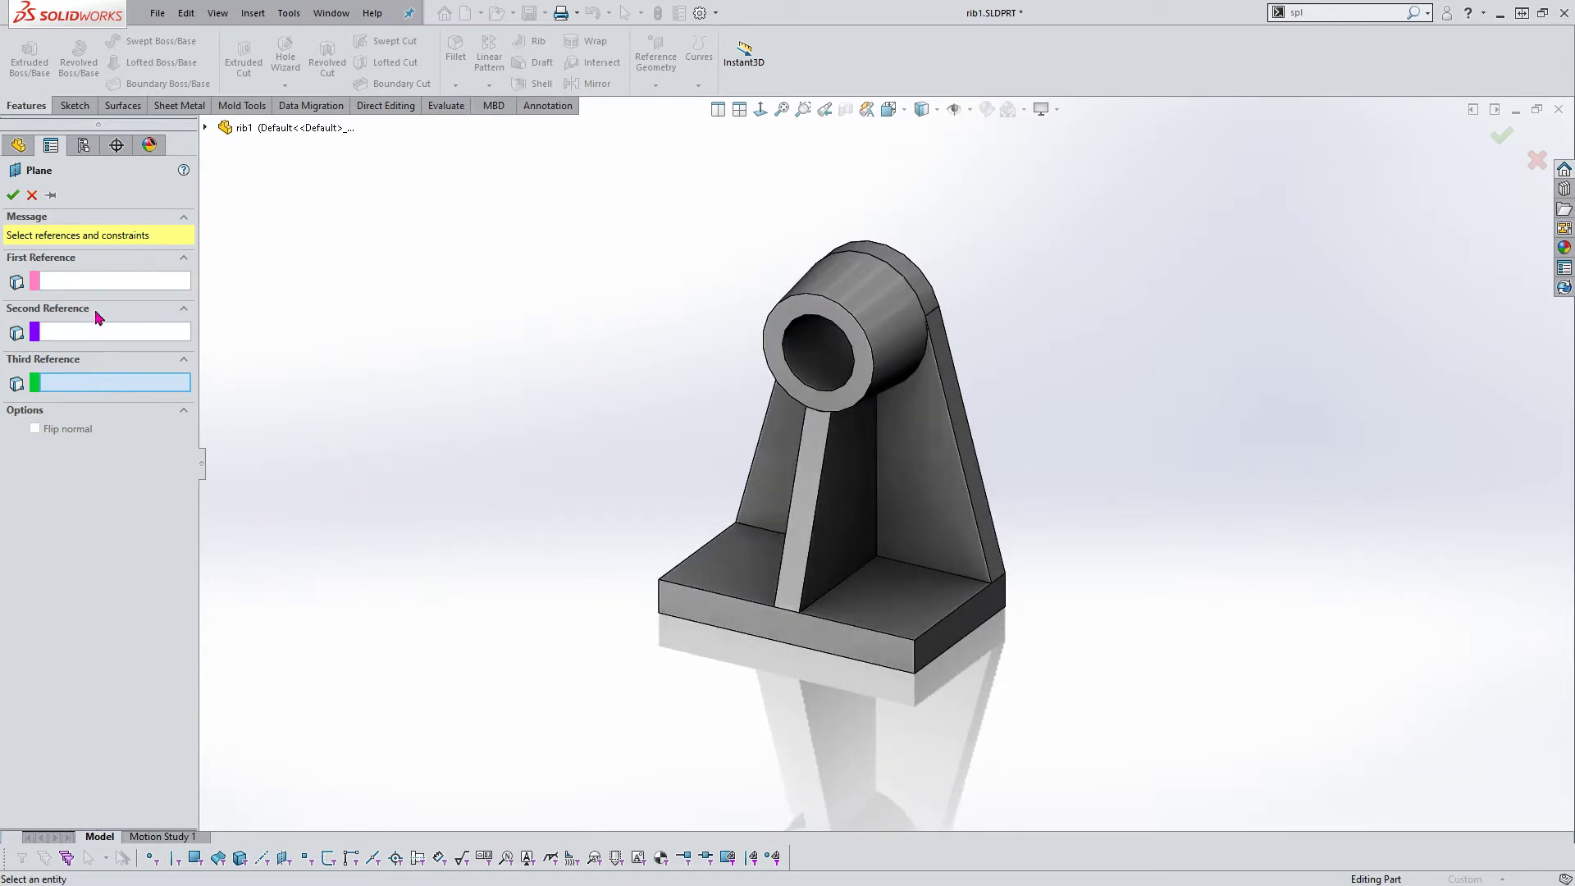
left_click(99, 286)
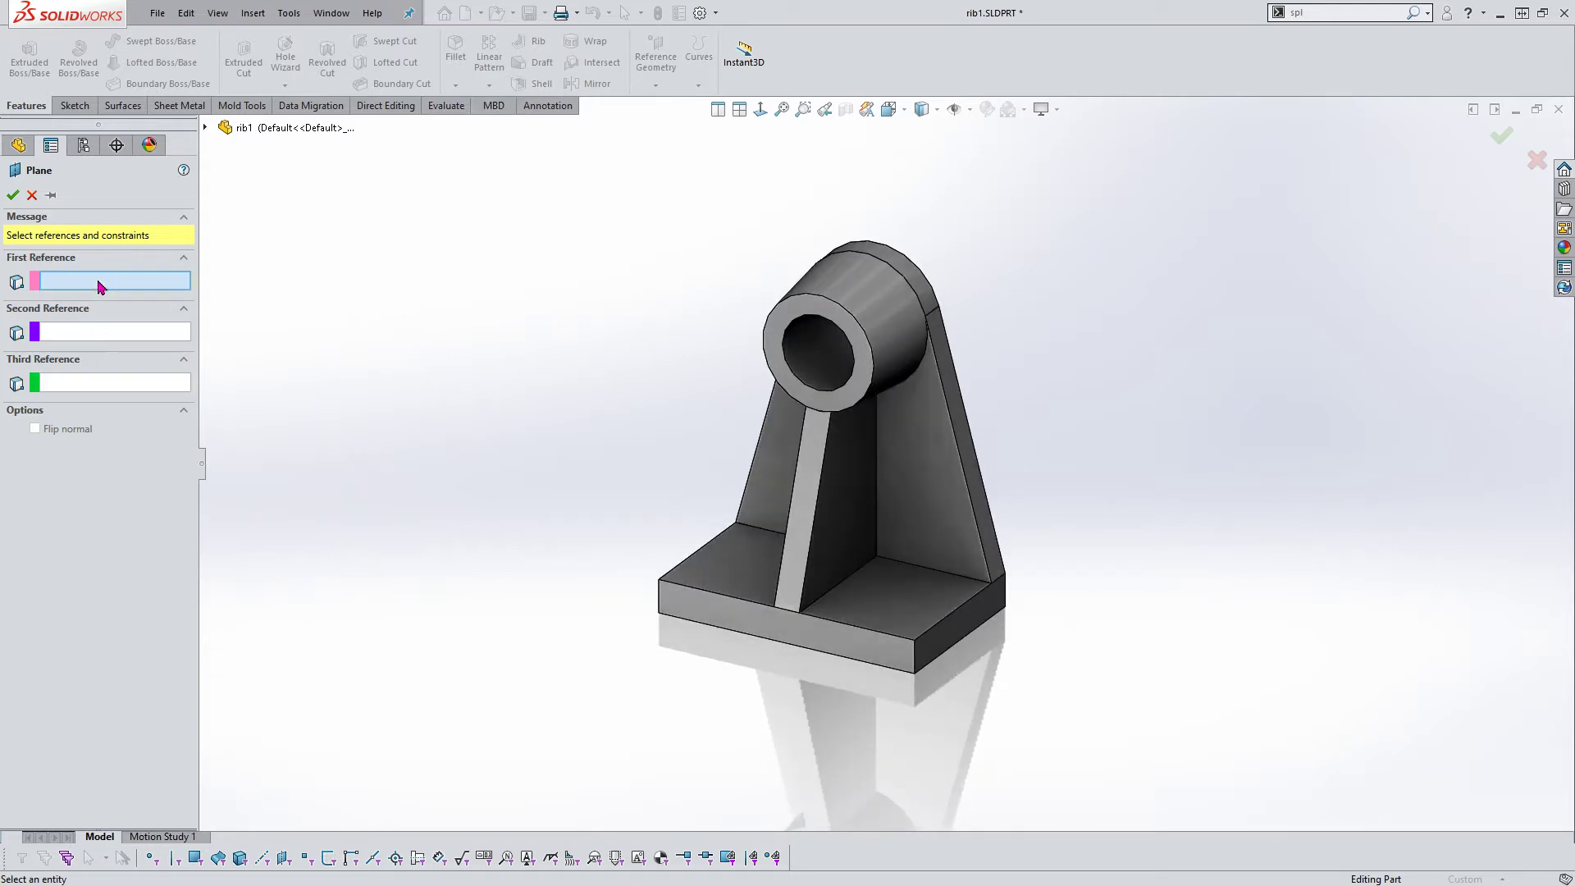
left_click(656, 584)
middle_click_drag(819, 676, 812, 666)
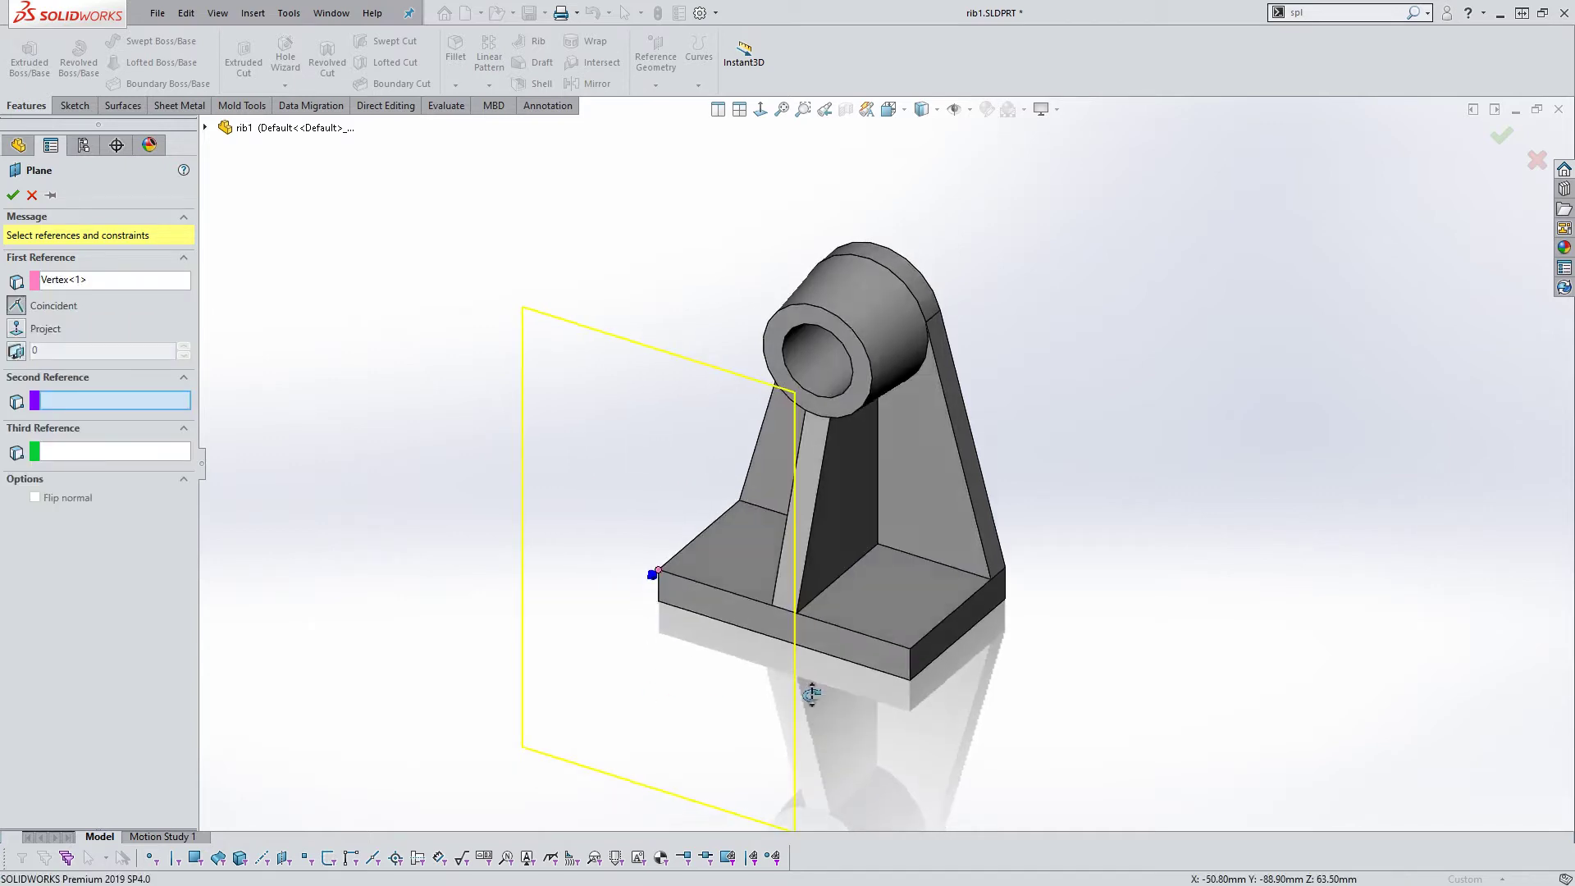
left_click(120, 284)
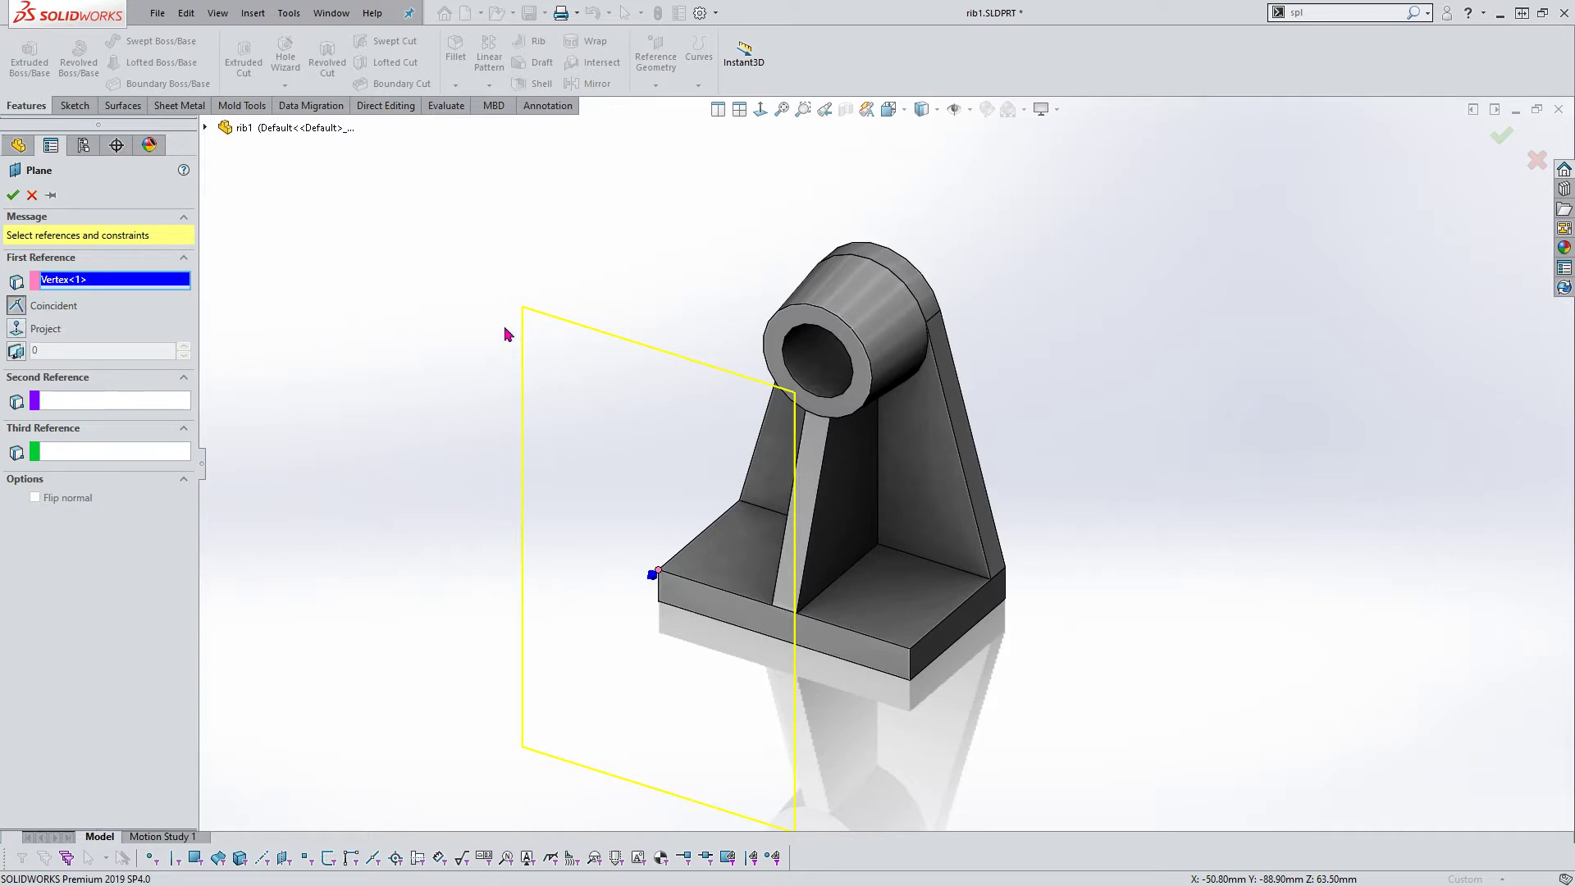
left_click(80, 402)
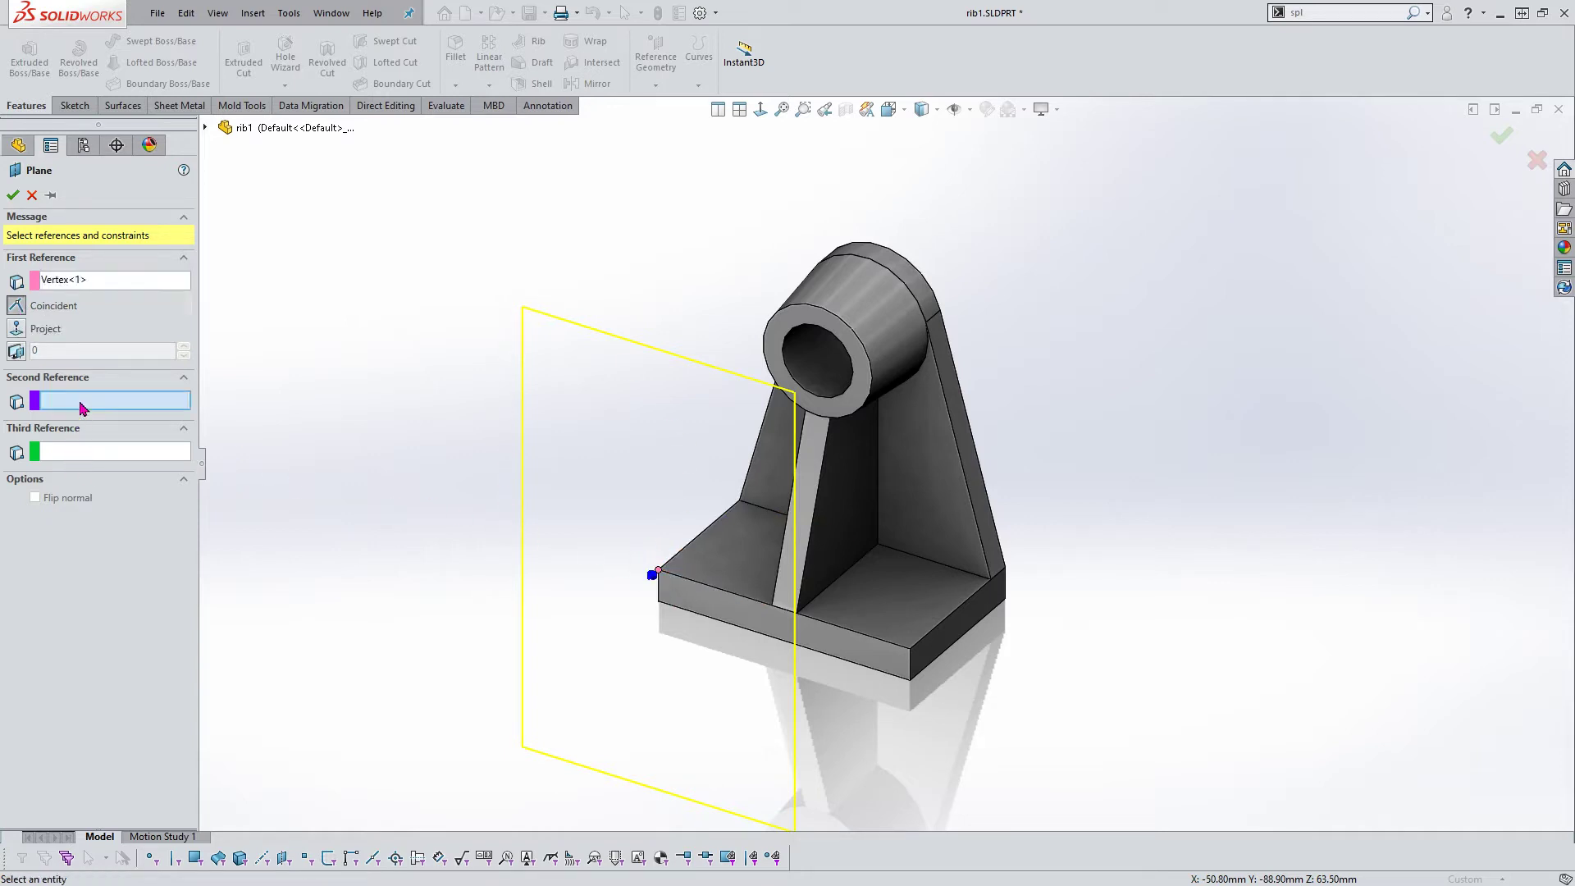
left_click(1001, 582)
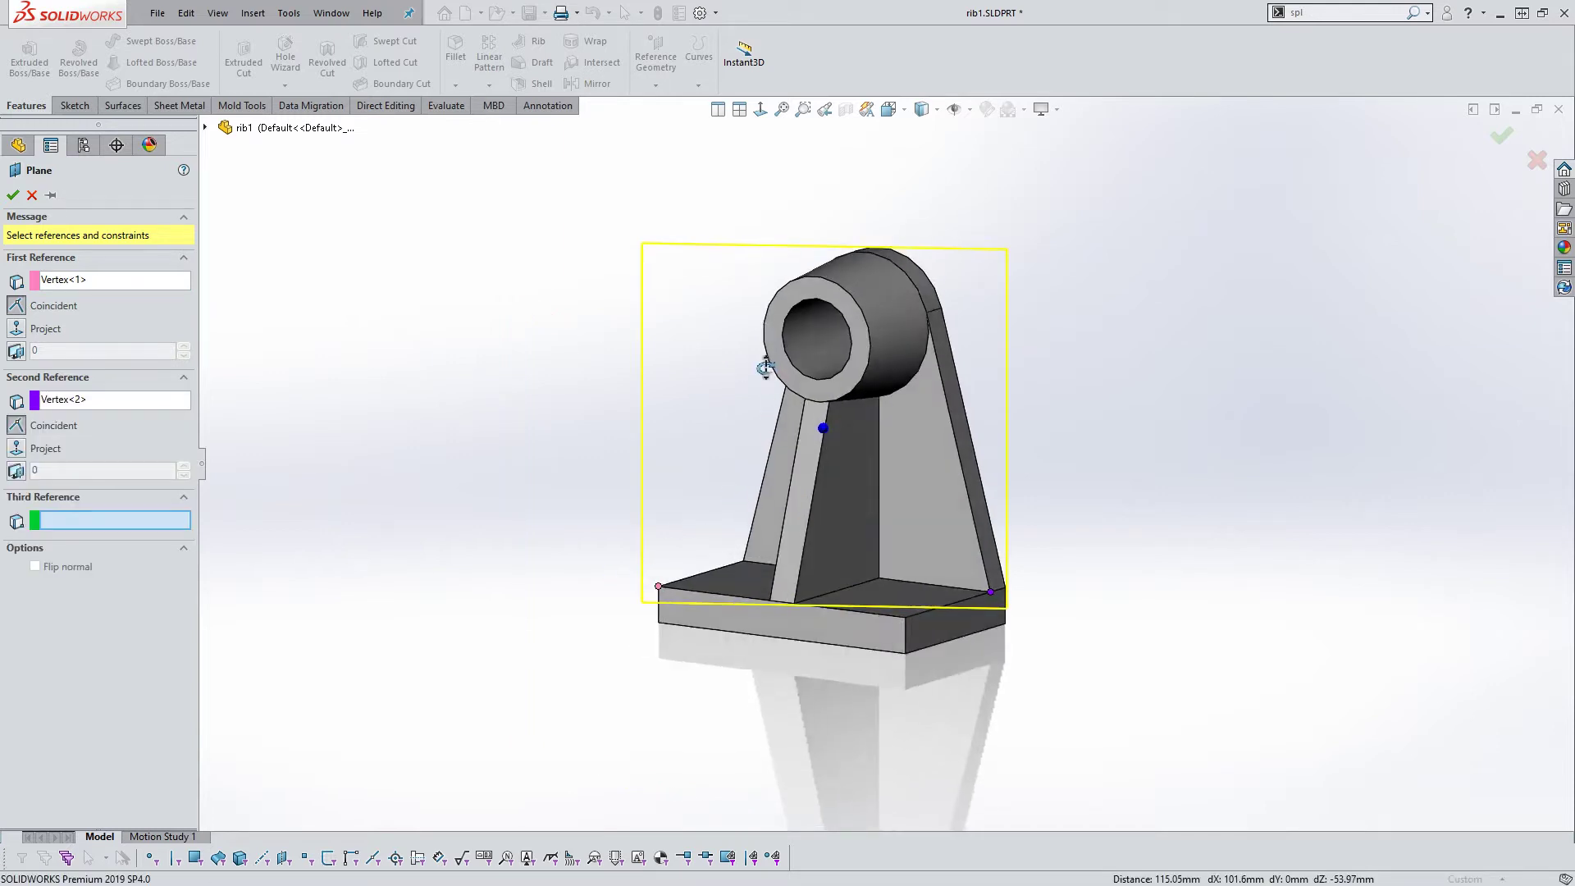
Pick the top of the sloped rib as third reference and create Plane1
middle_click_drag(766, 362, 906, 391)
left_click(928, 320)
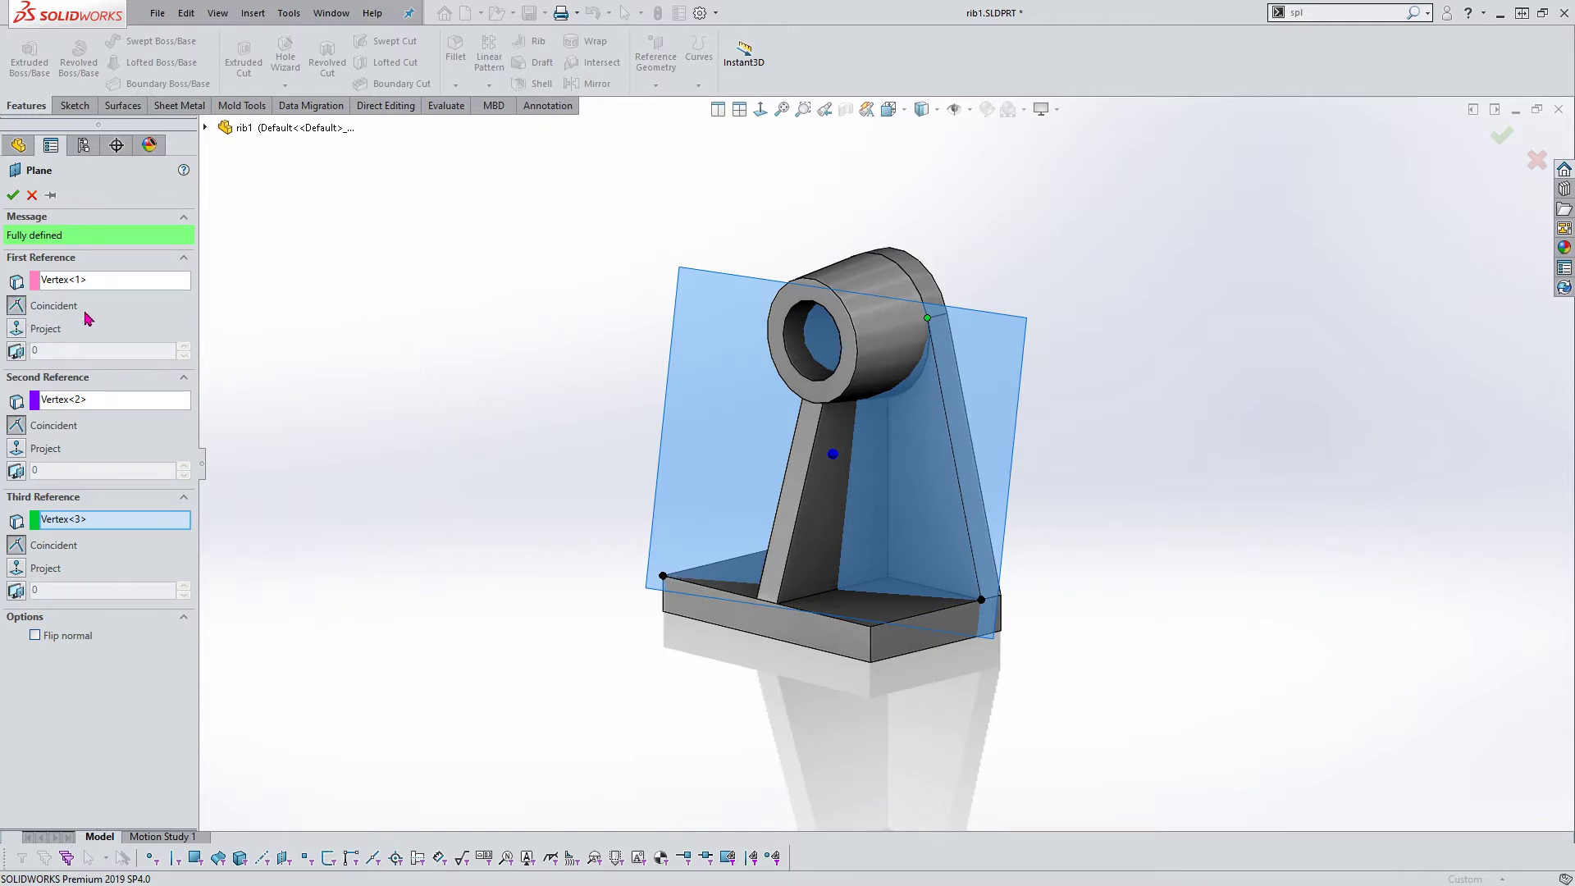
left_click(82, 280)
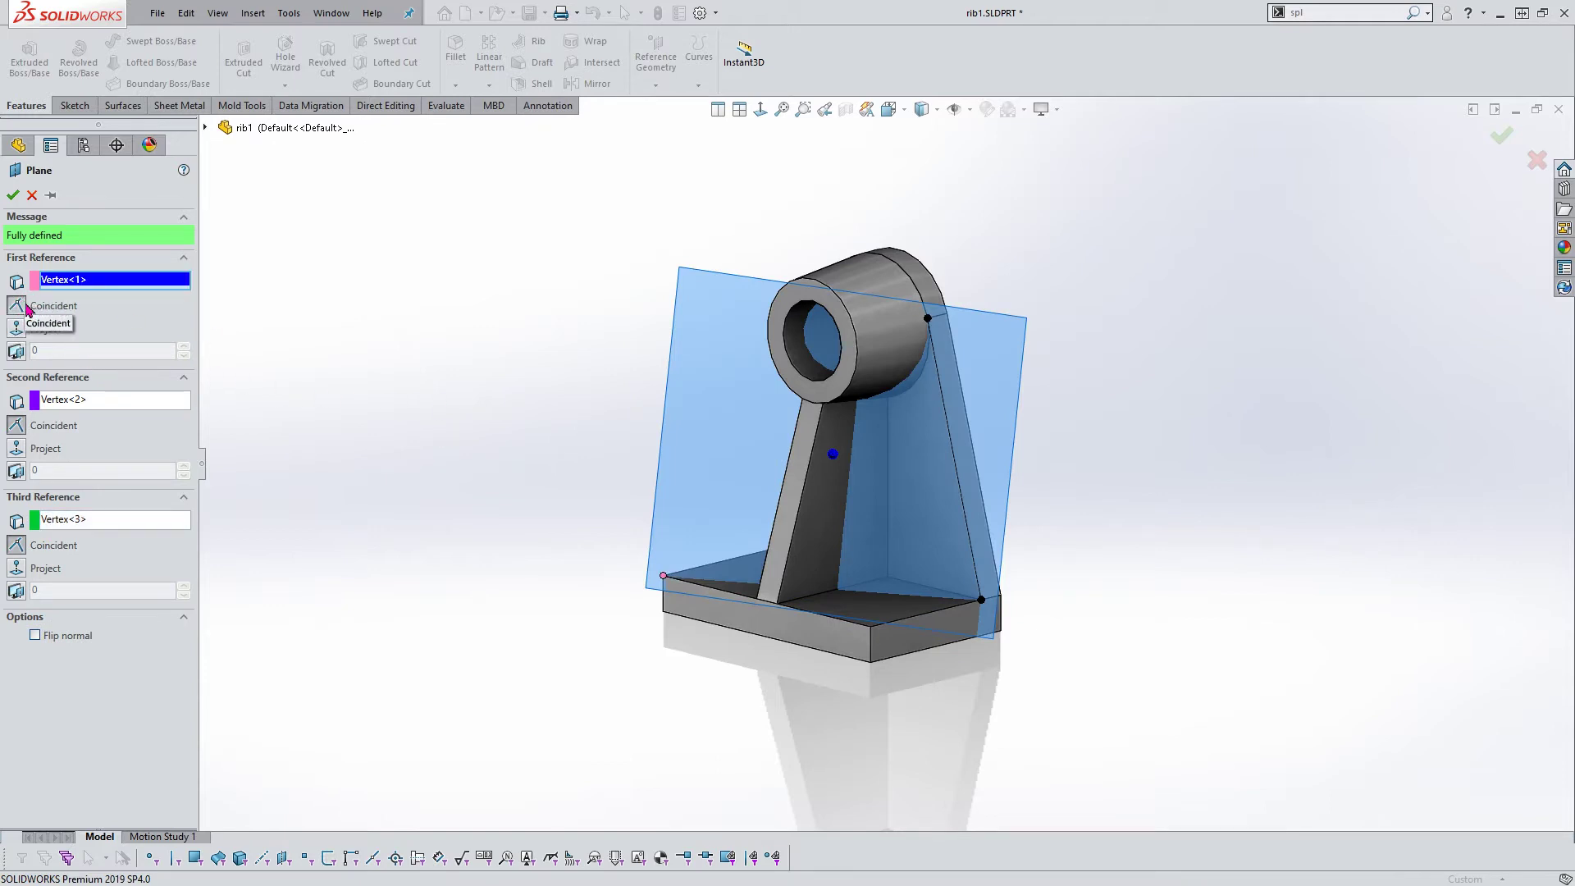
left_click(75, 400)
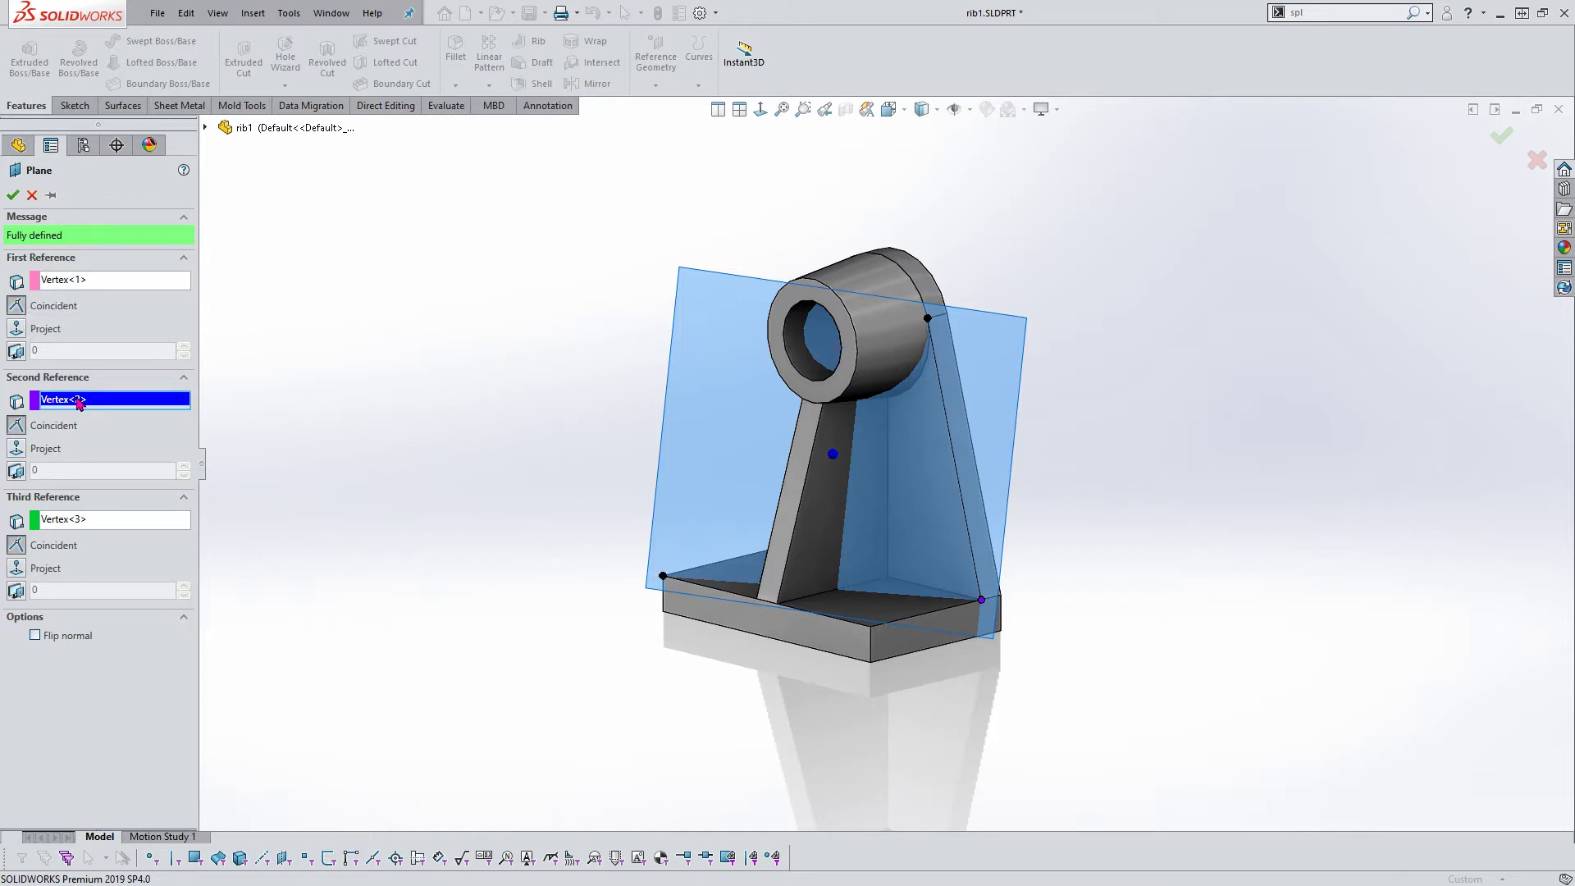
left_click(74, 525)
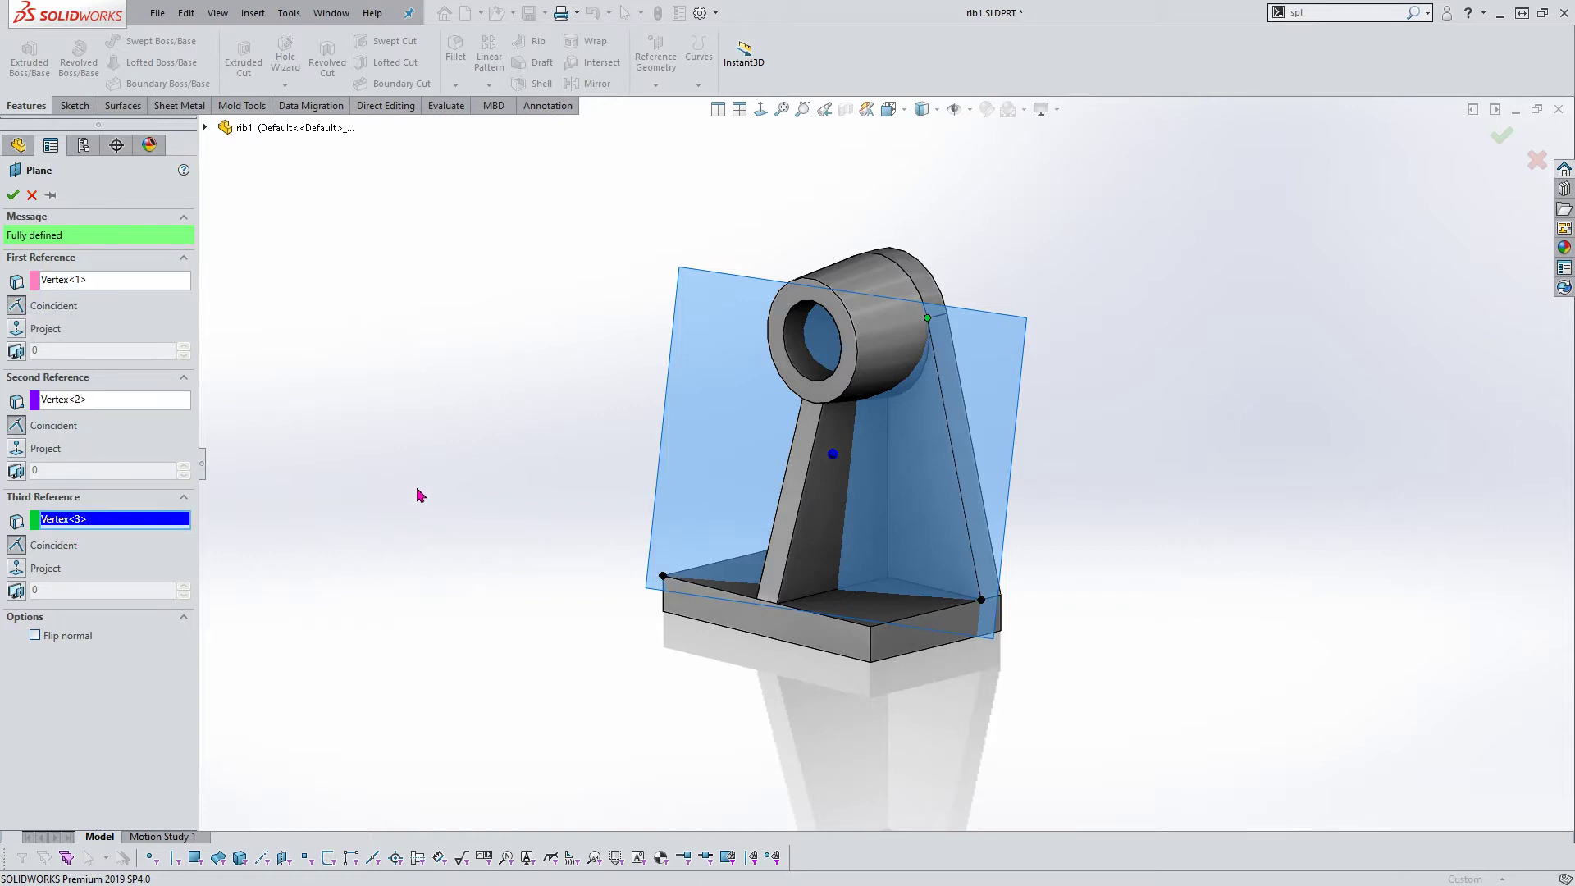
middle_click_drag(473, 471, 471, 486)
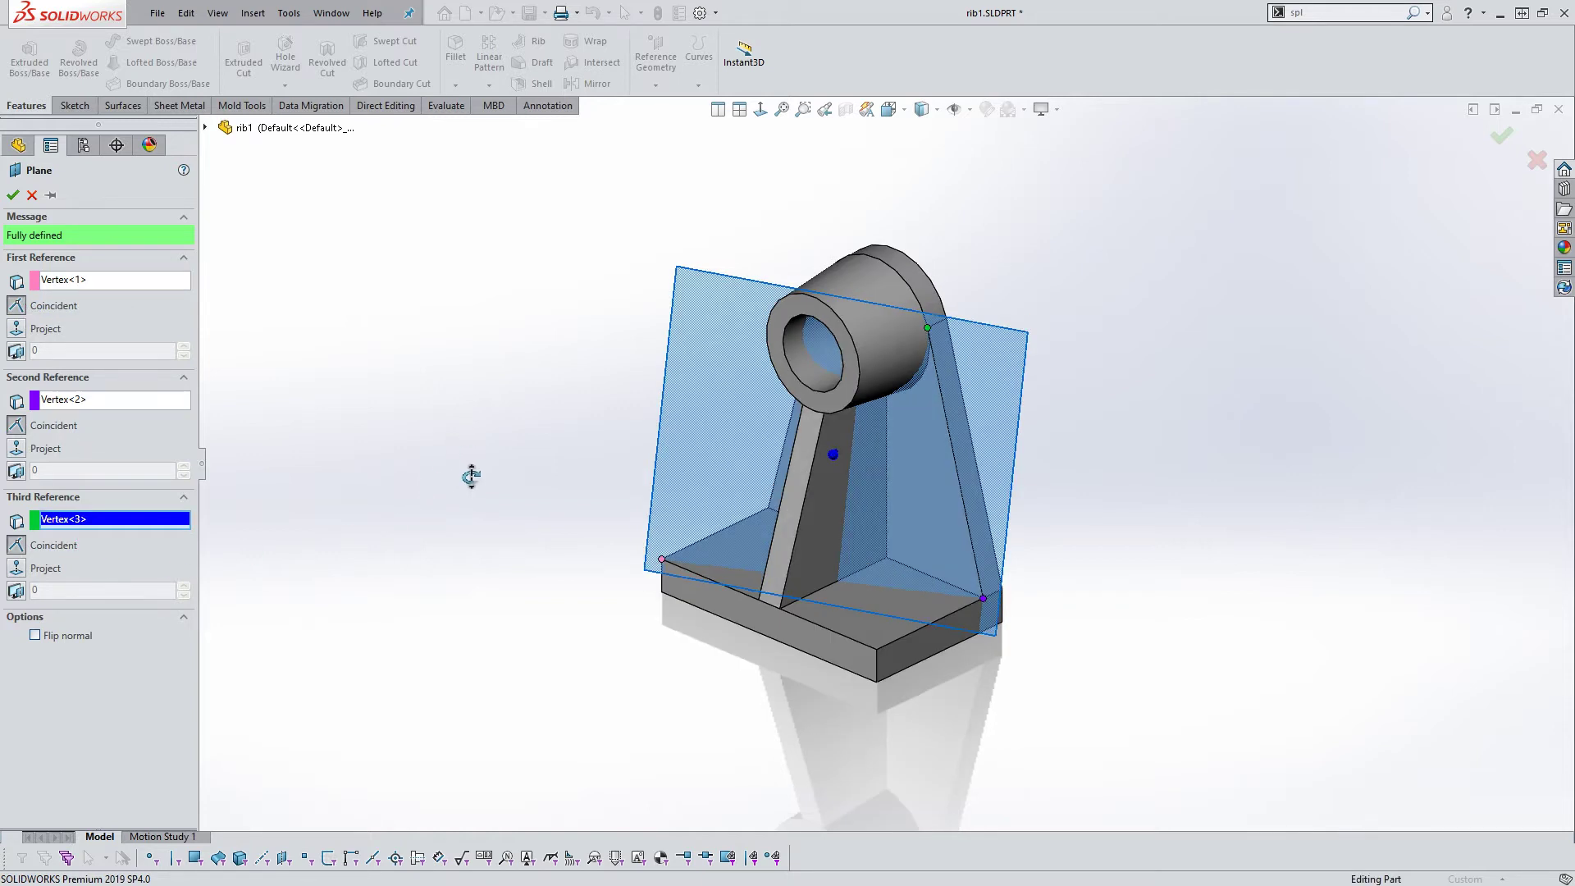
left_click(13, 195)
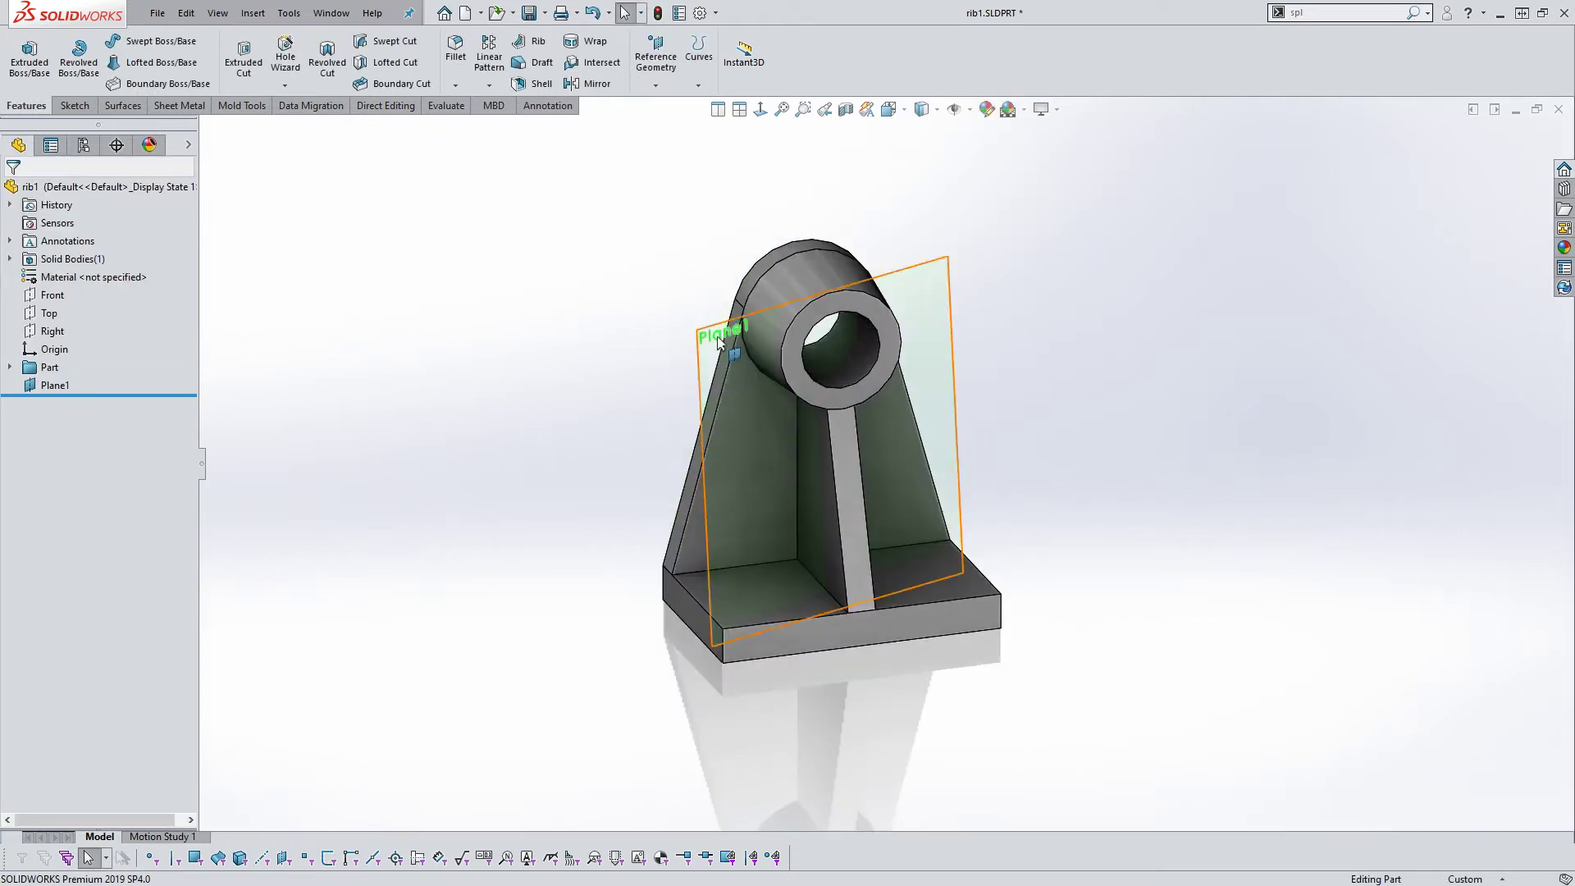
Start a new reference plane on the base's front face
mouse_move(683, 332)
middle_mouse_down()
mouse_move(579, 176)
mouse_move(575, 388)
middle_mouse_up()
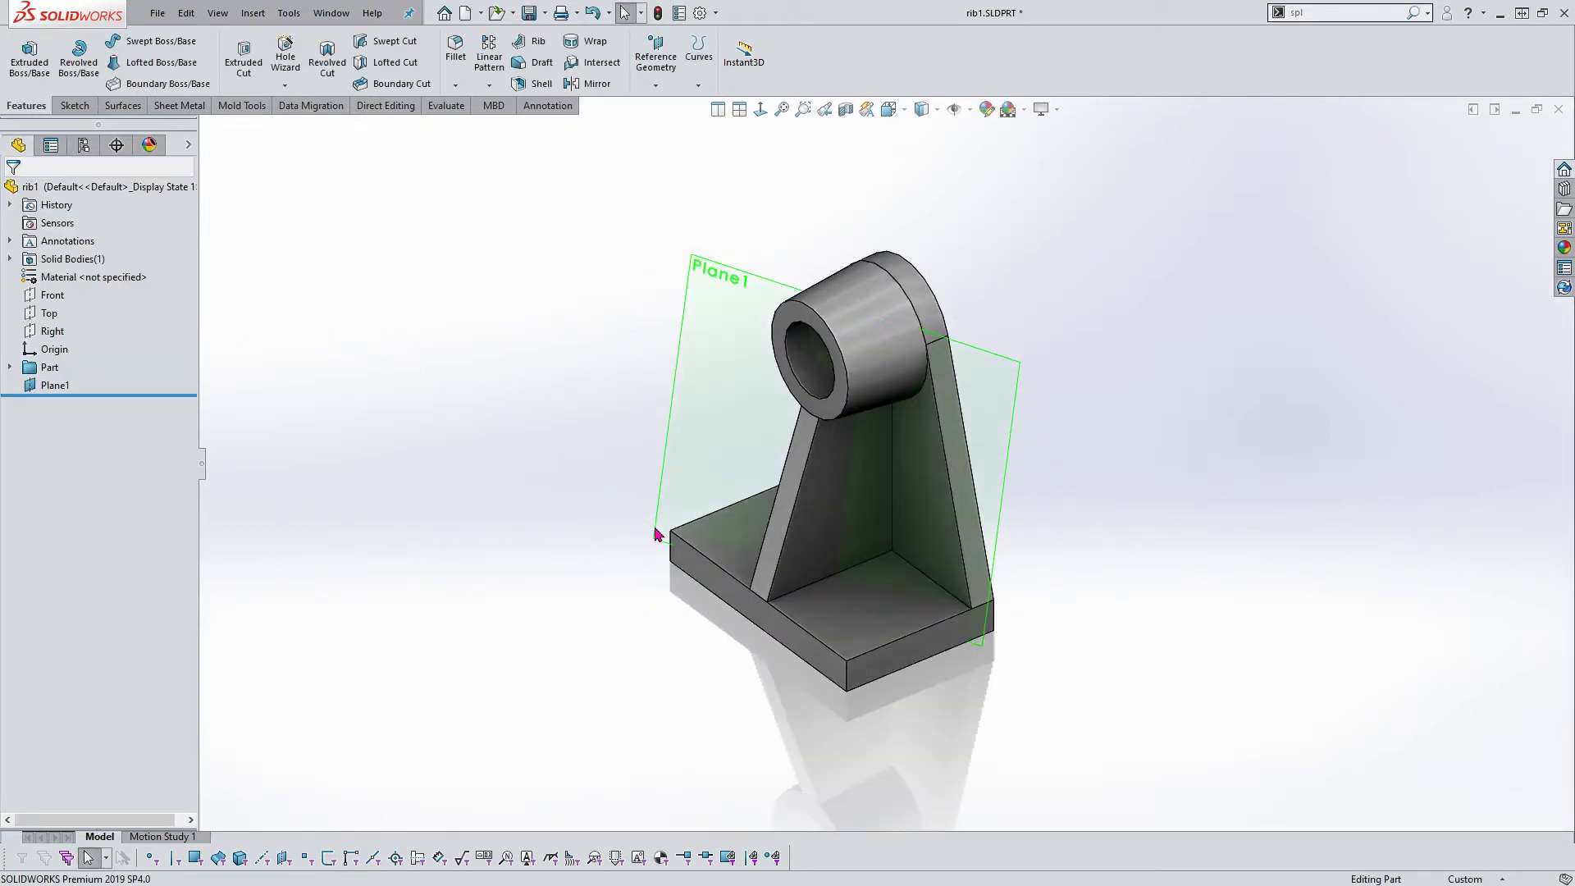
scroll(1200, 502, "down", 1)
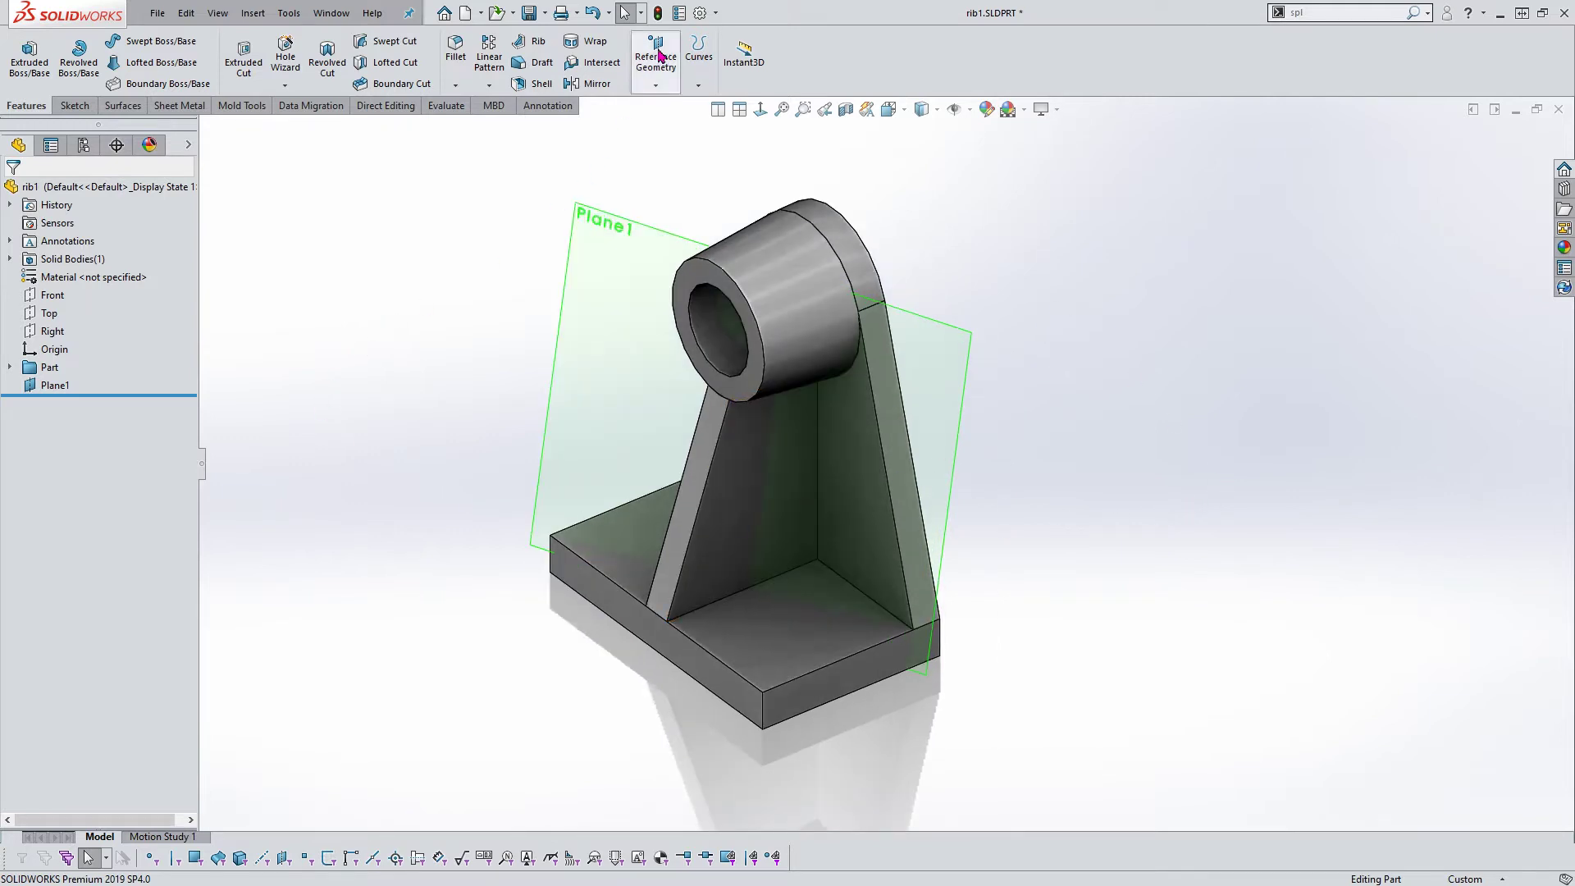
left_click(656, 82)
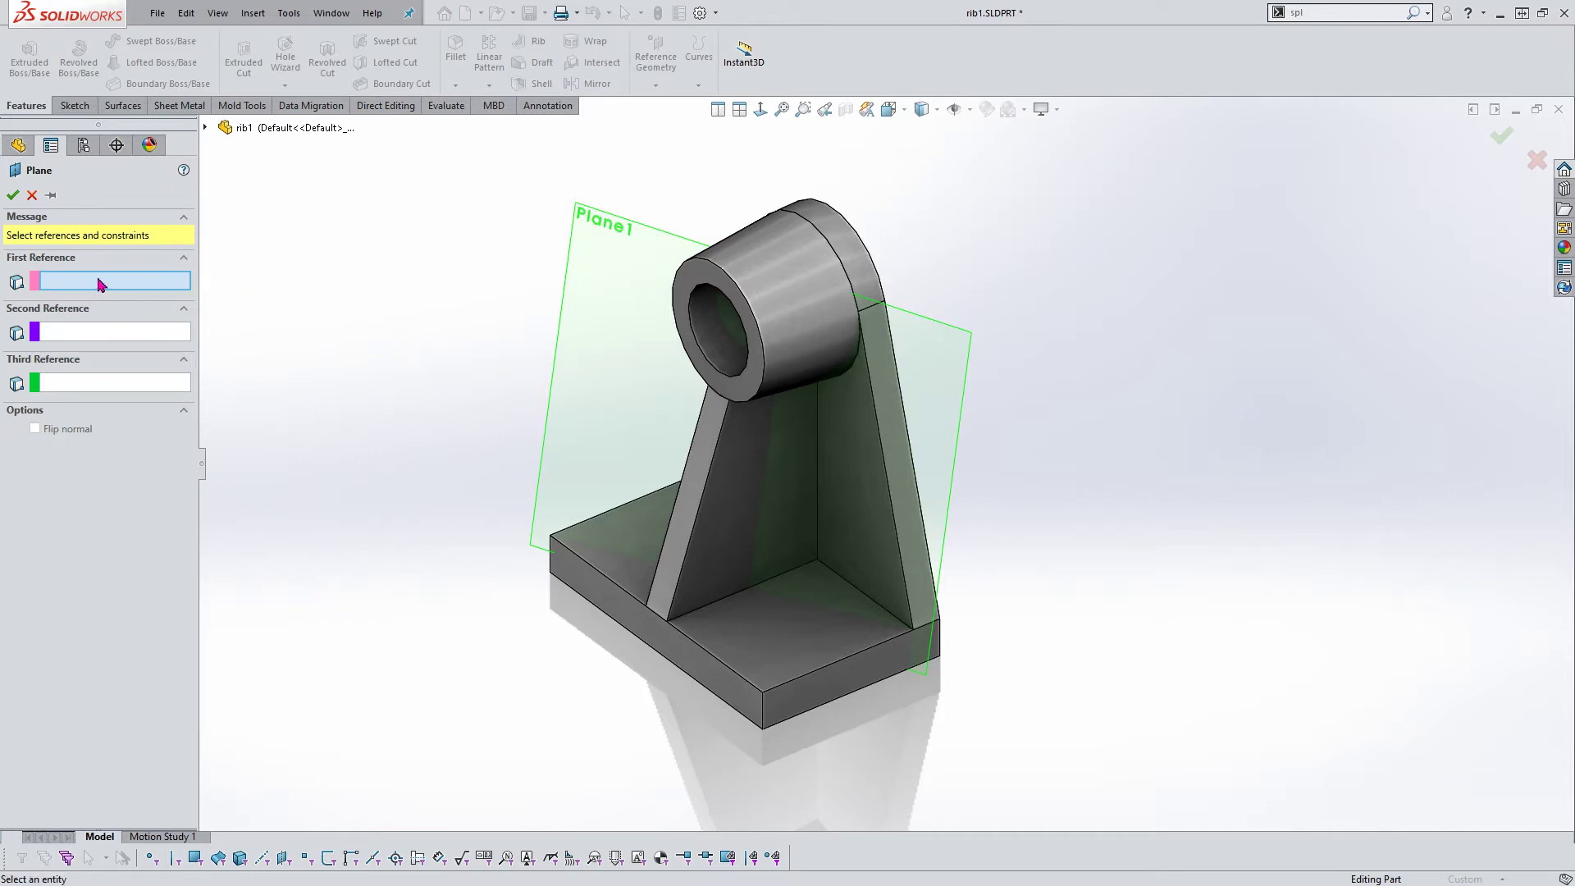
left_click(594, 595)
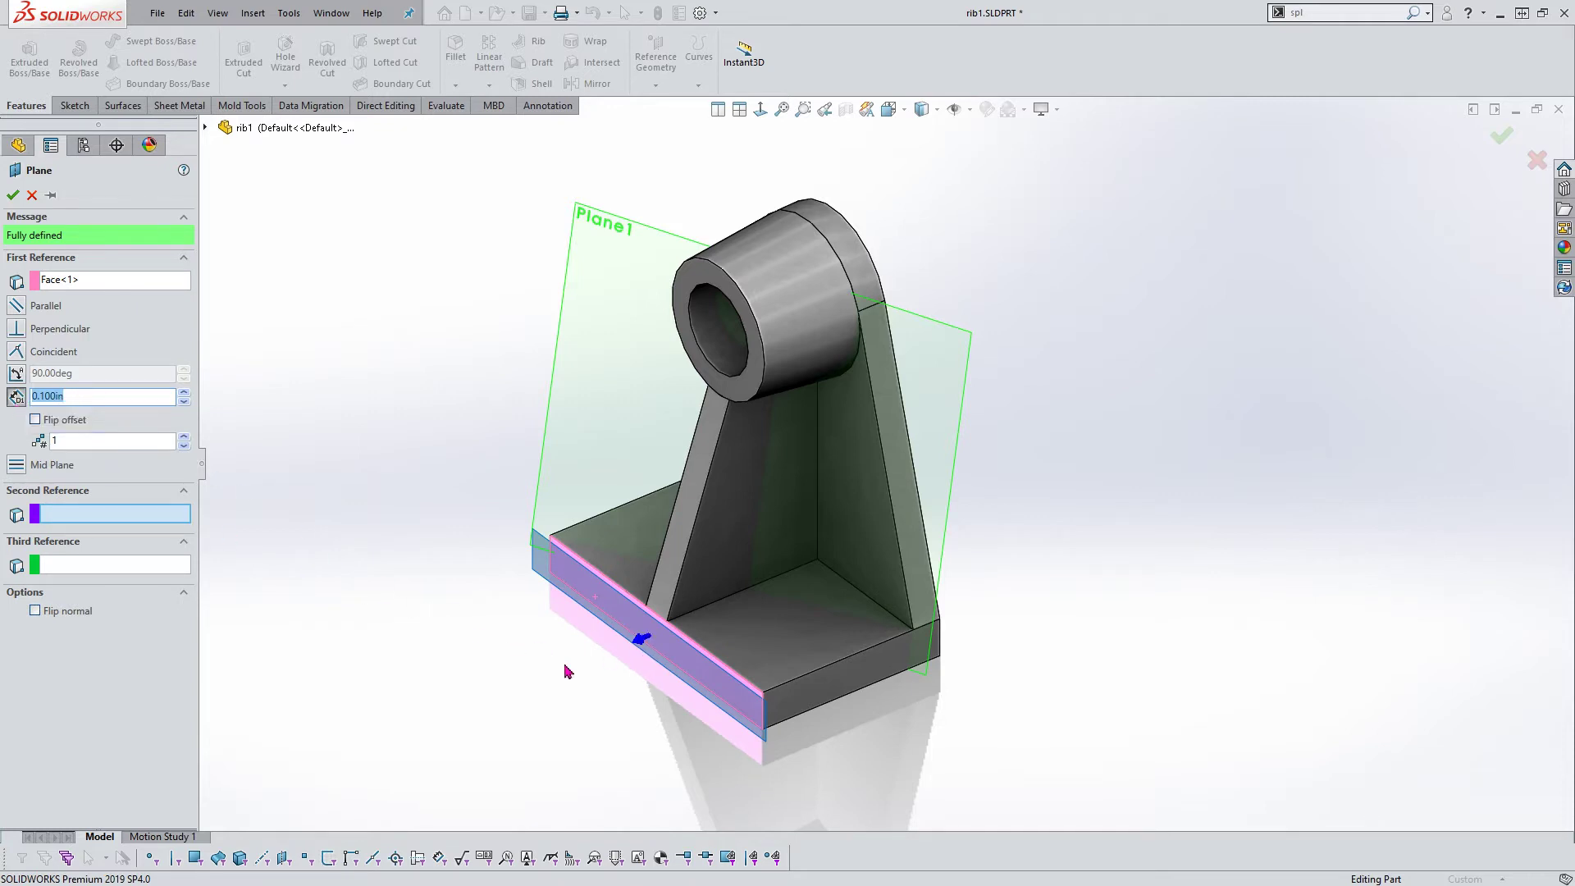
middle_click_drag(640, 666, 410, 555)
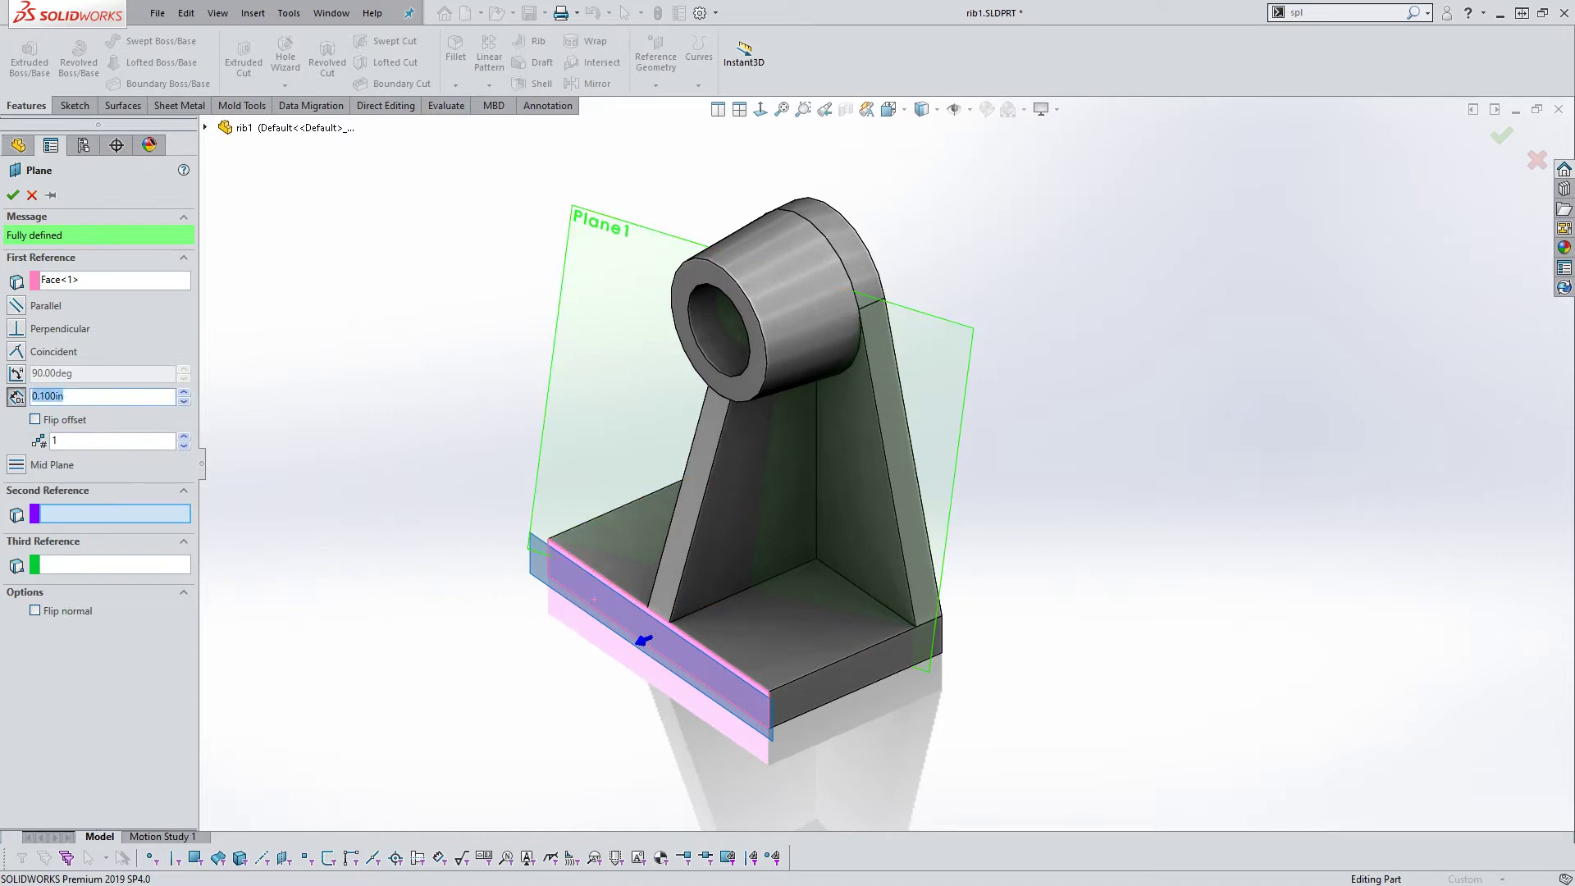
Set the plane offset distance to 1.000in and create Plane2
double_click(72, 390)
type("1")
key("Return")
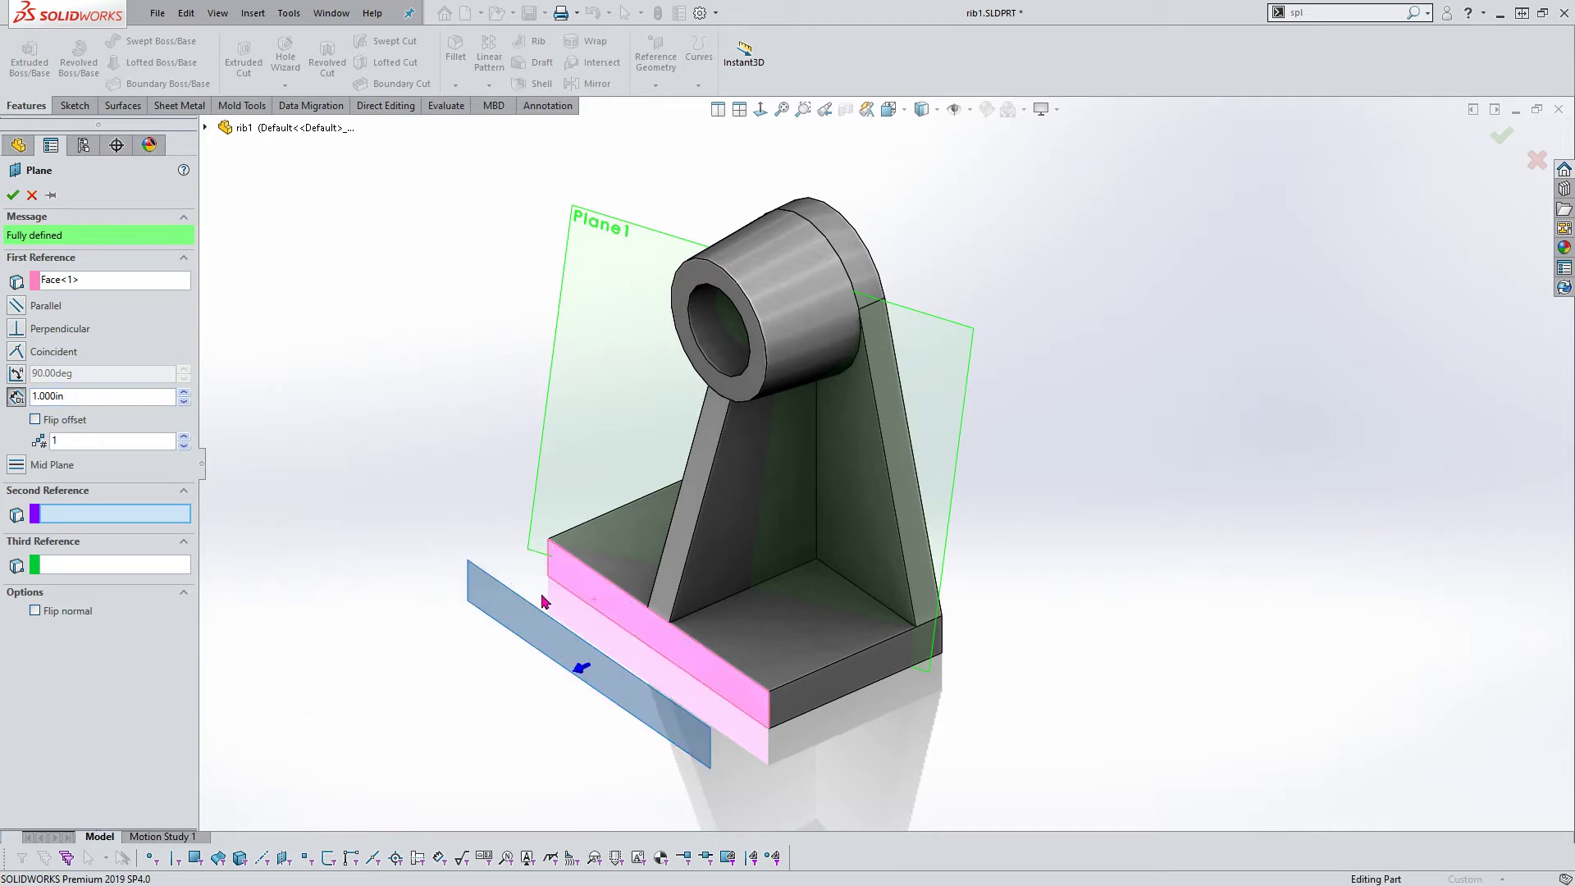
middle_click_drag(535, 581, 582, 599)
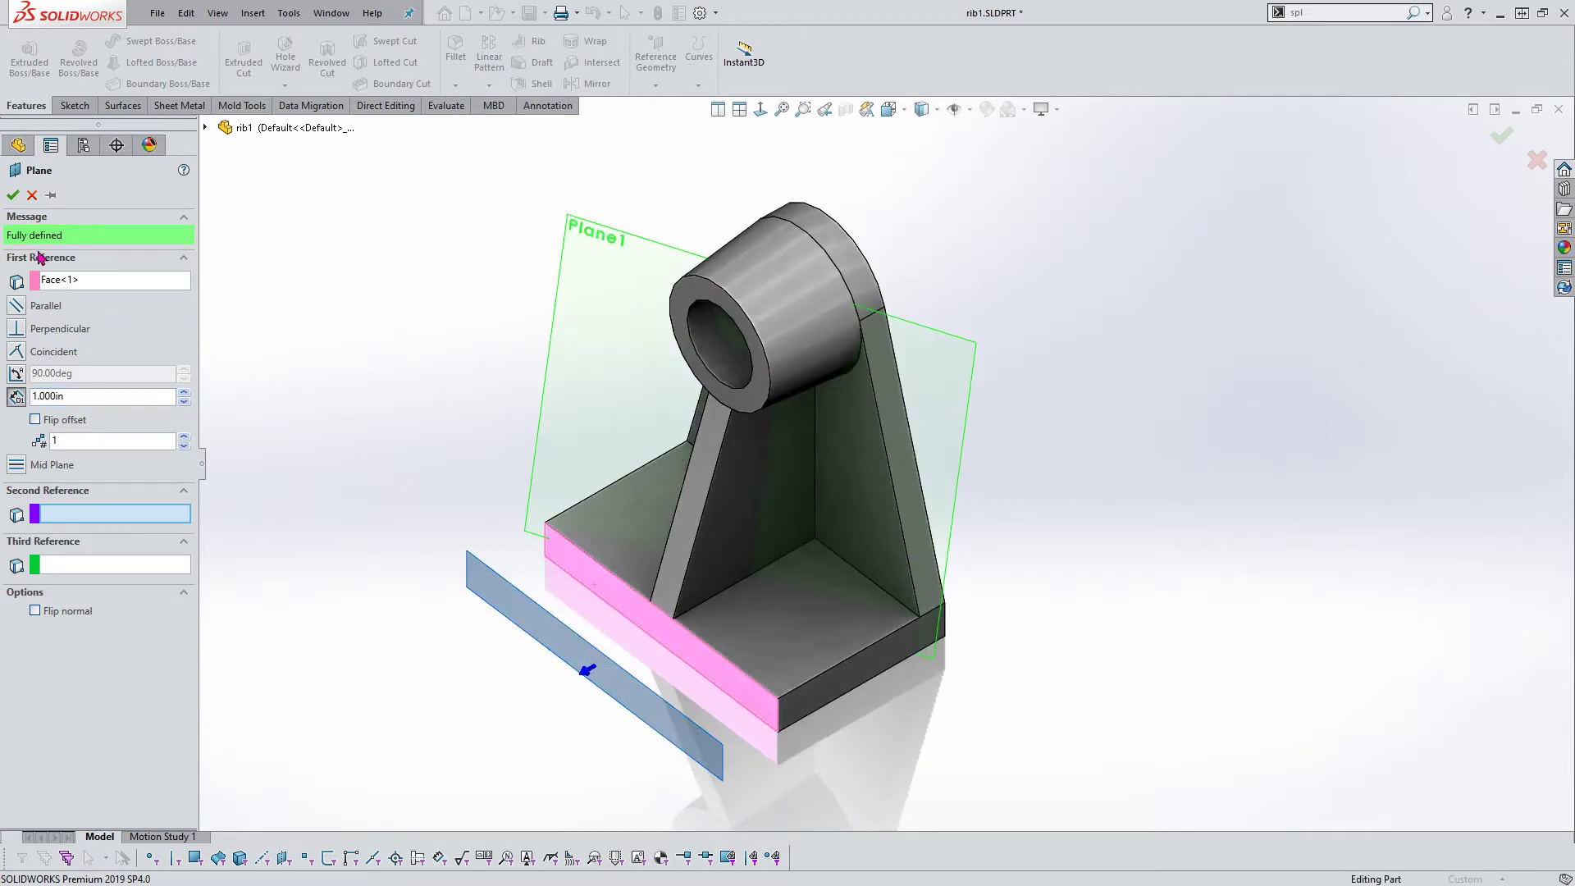
left_click(12, 194)
left_click(474, 597)
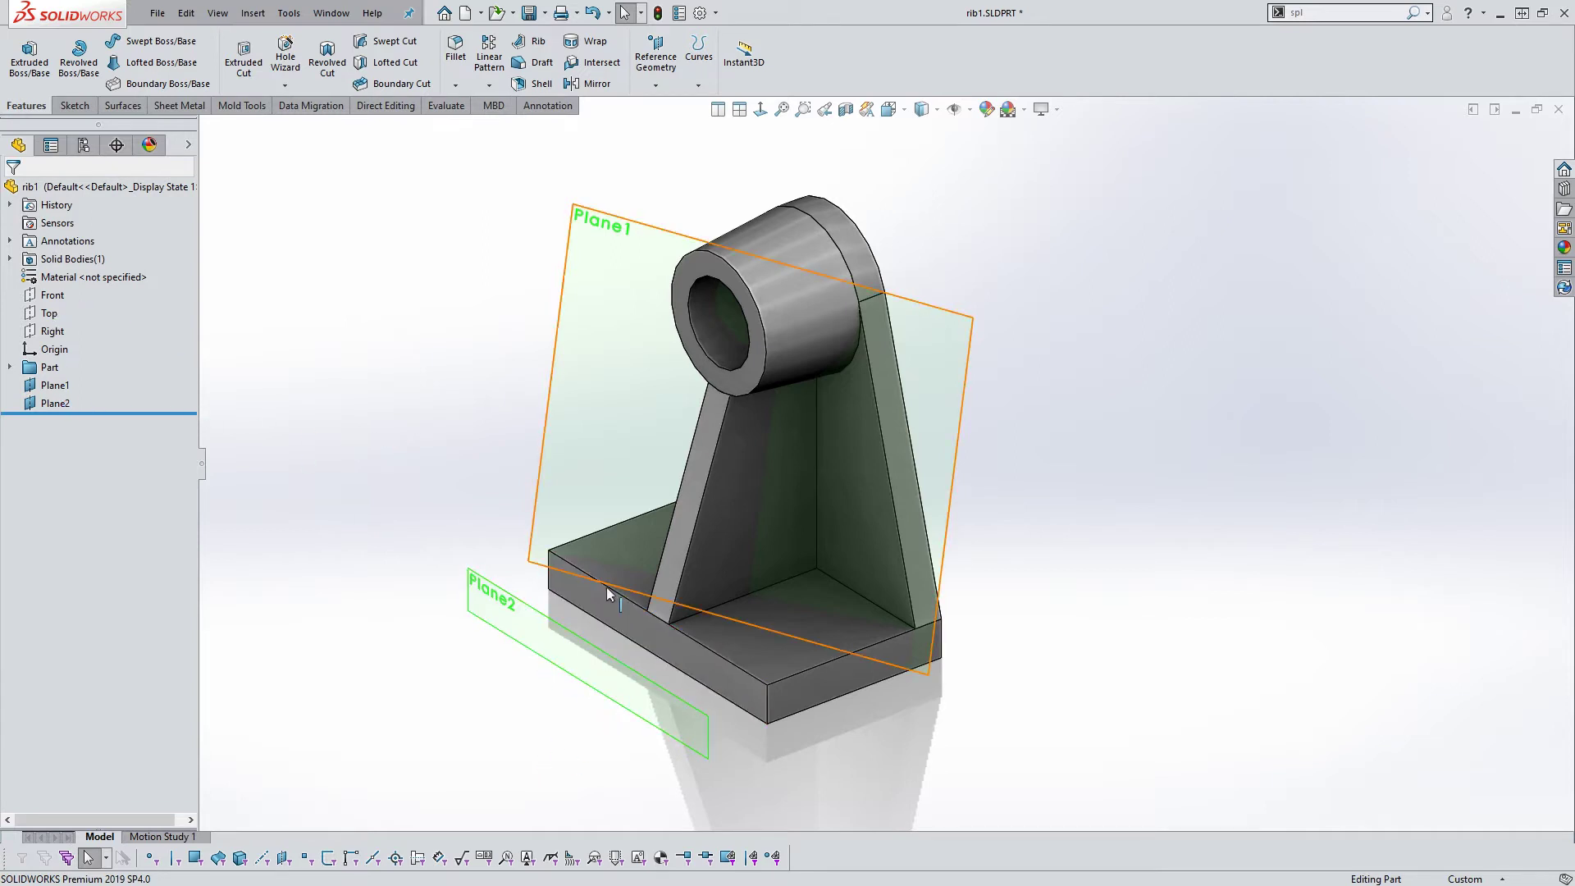
Select the base's top front edge and top face, then clear the selection
left_click(630, 599)
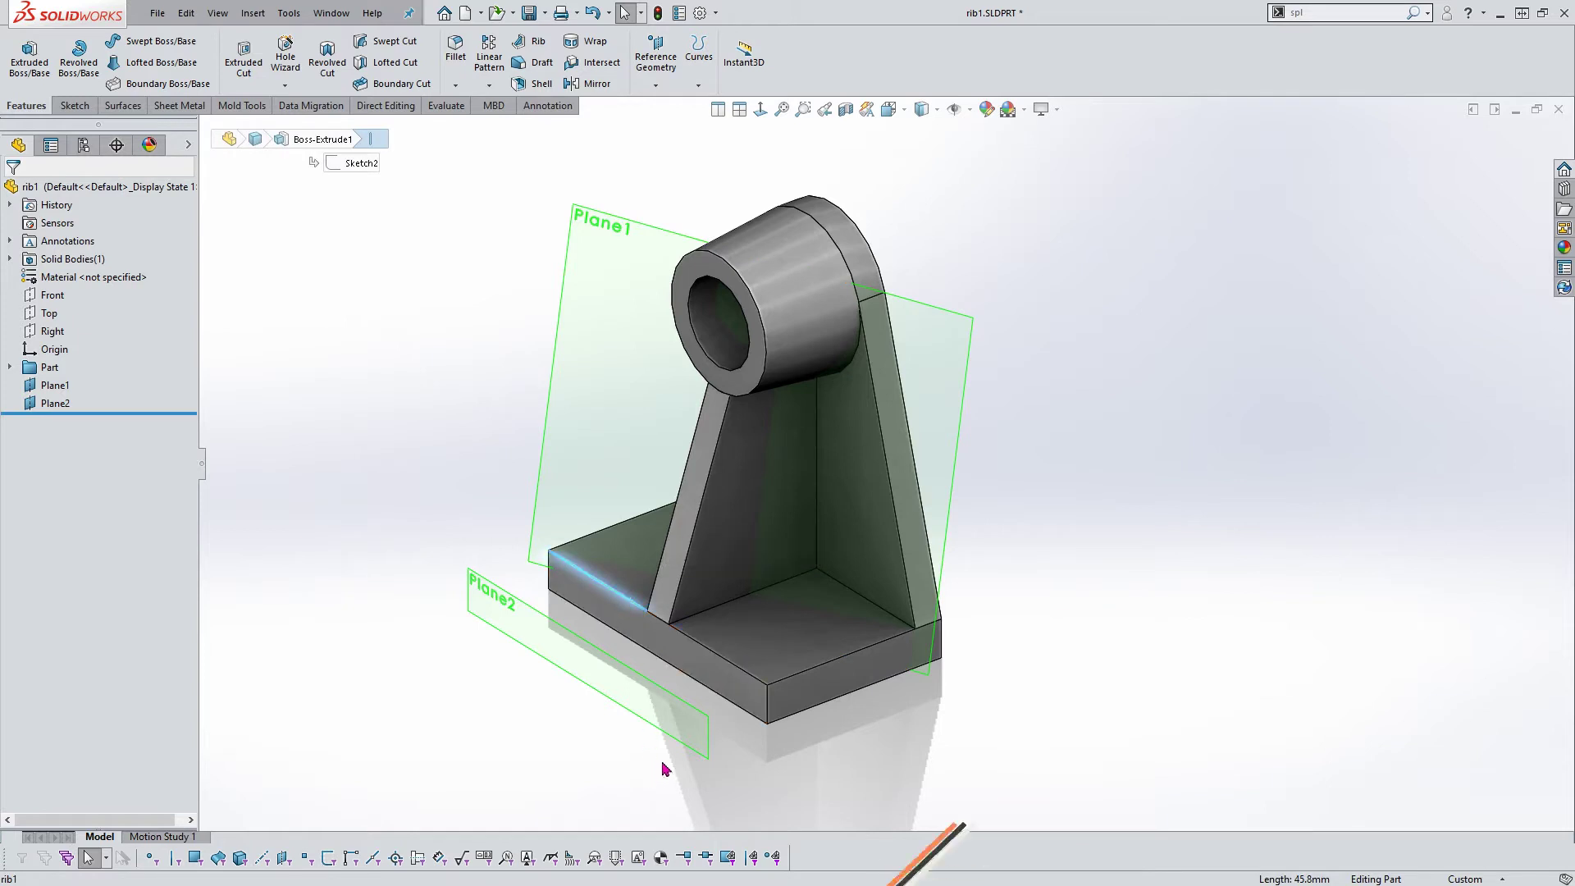
left_click(779, 631)
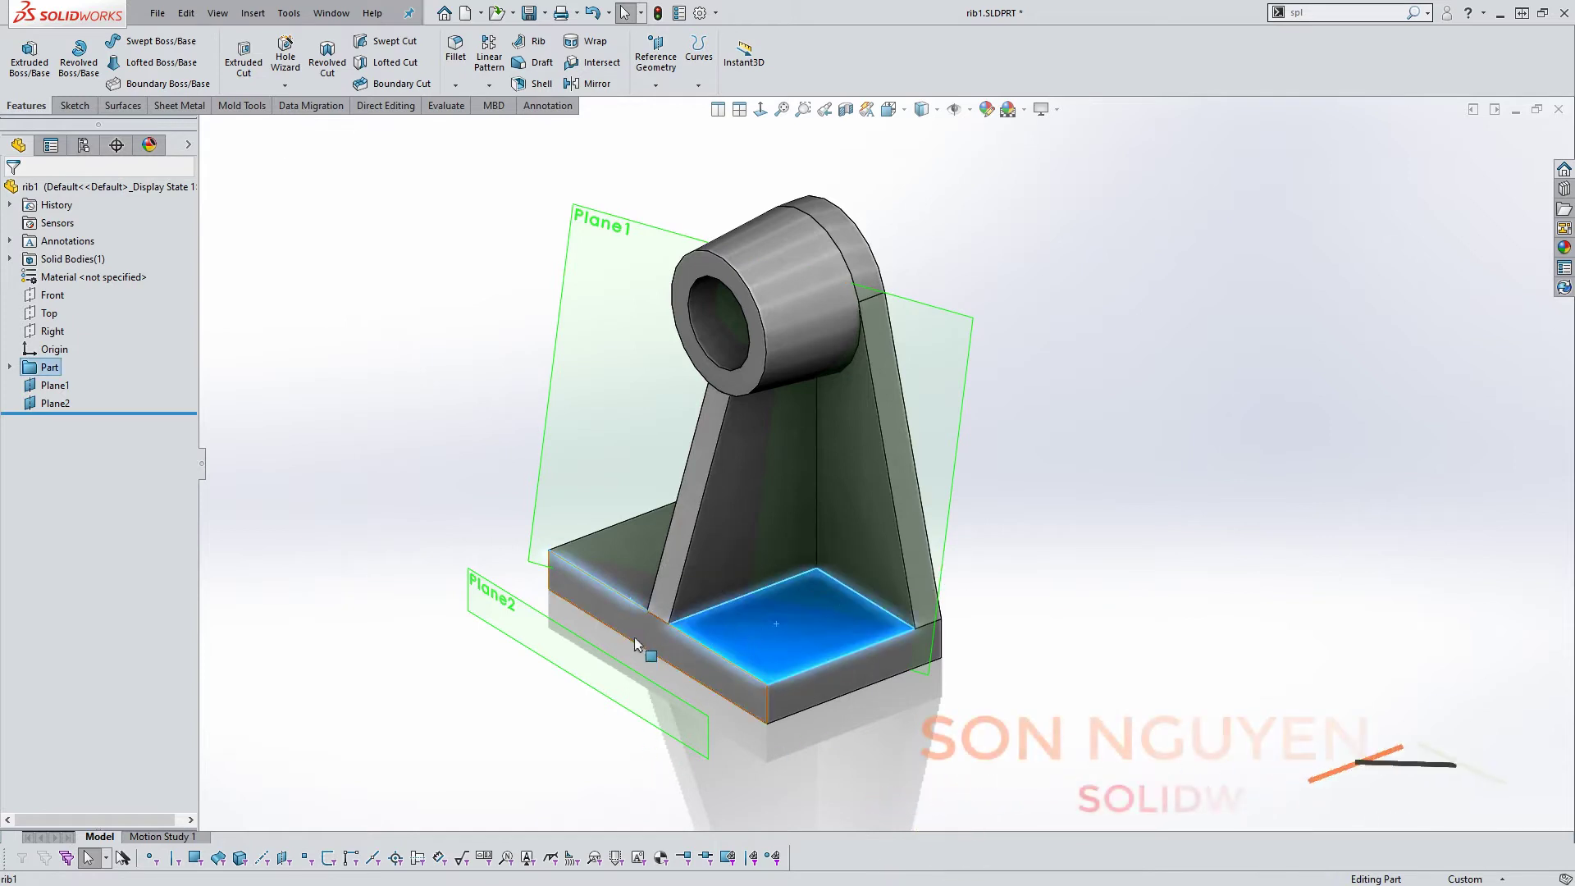
left_click(381, 436)
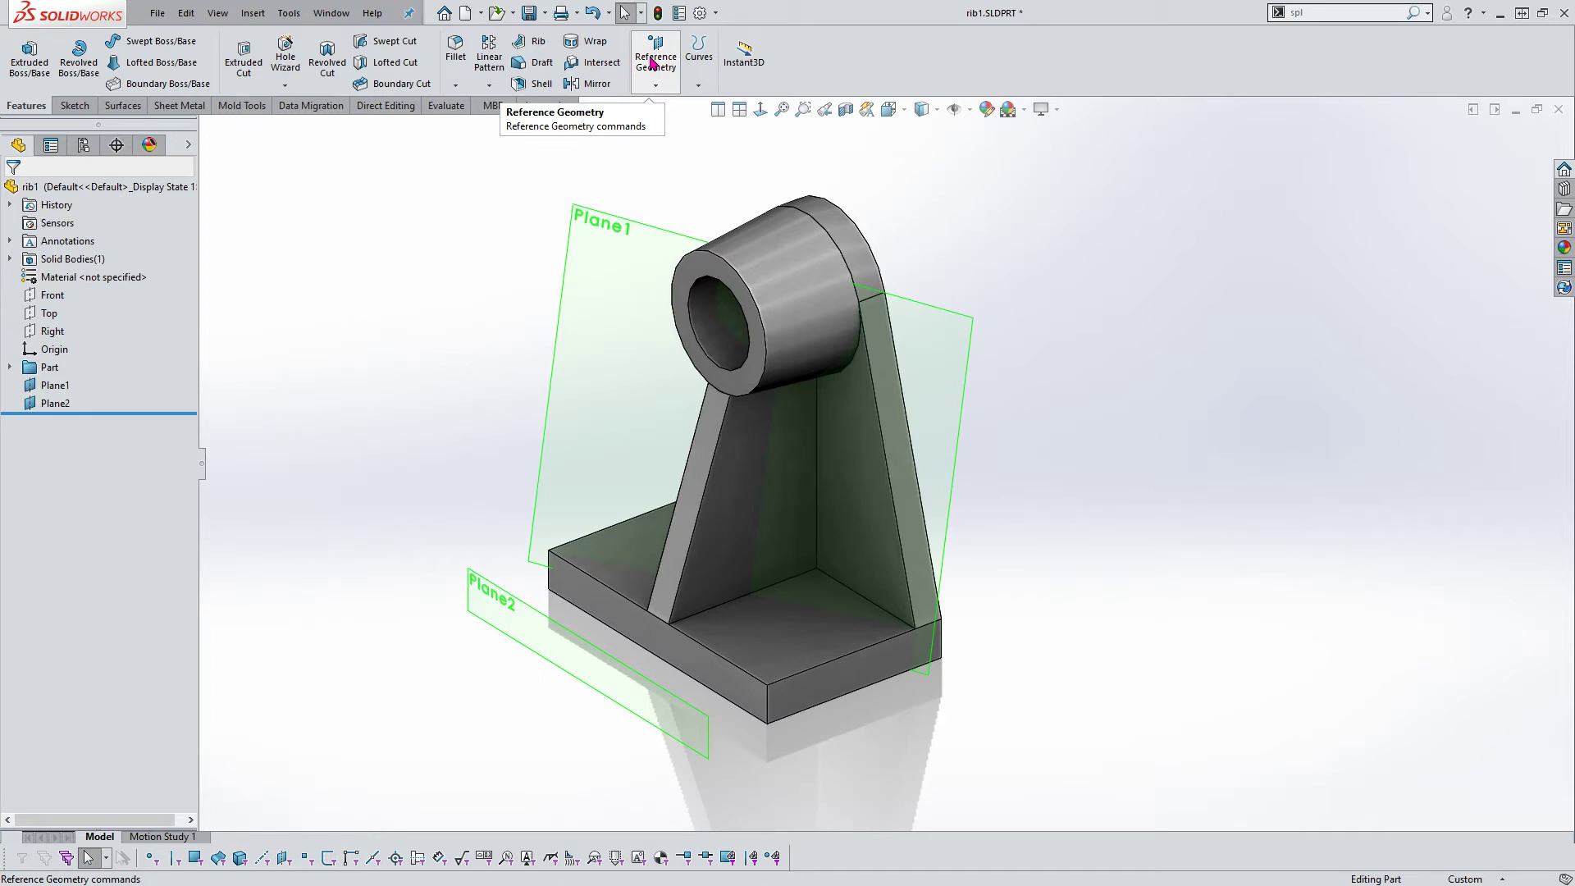
Start a plane on the base's top front edge and top face at a 45° angle
left_click(652, 63)
left_click(660, 99)
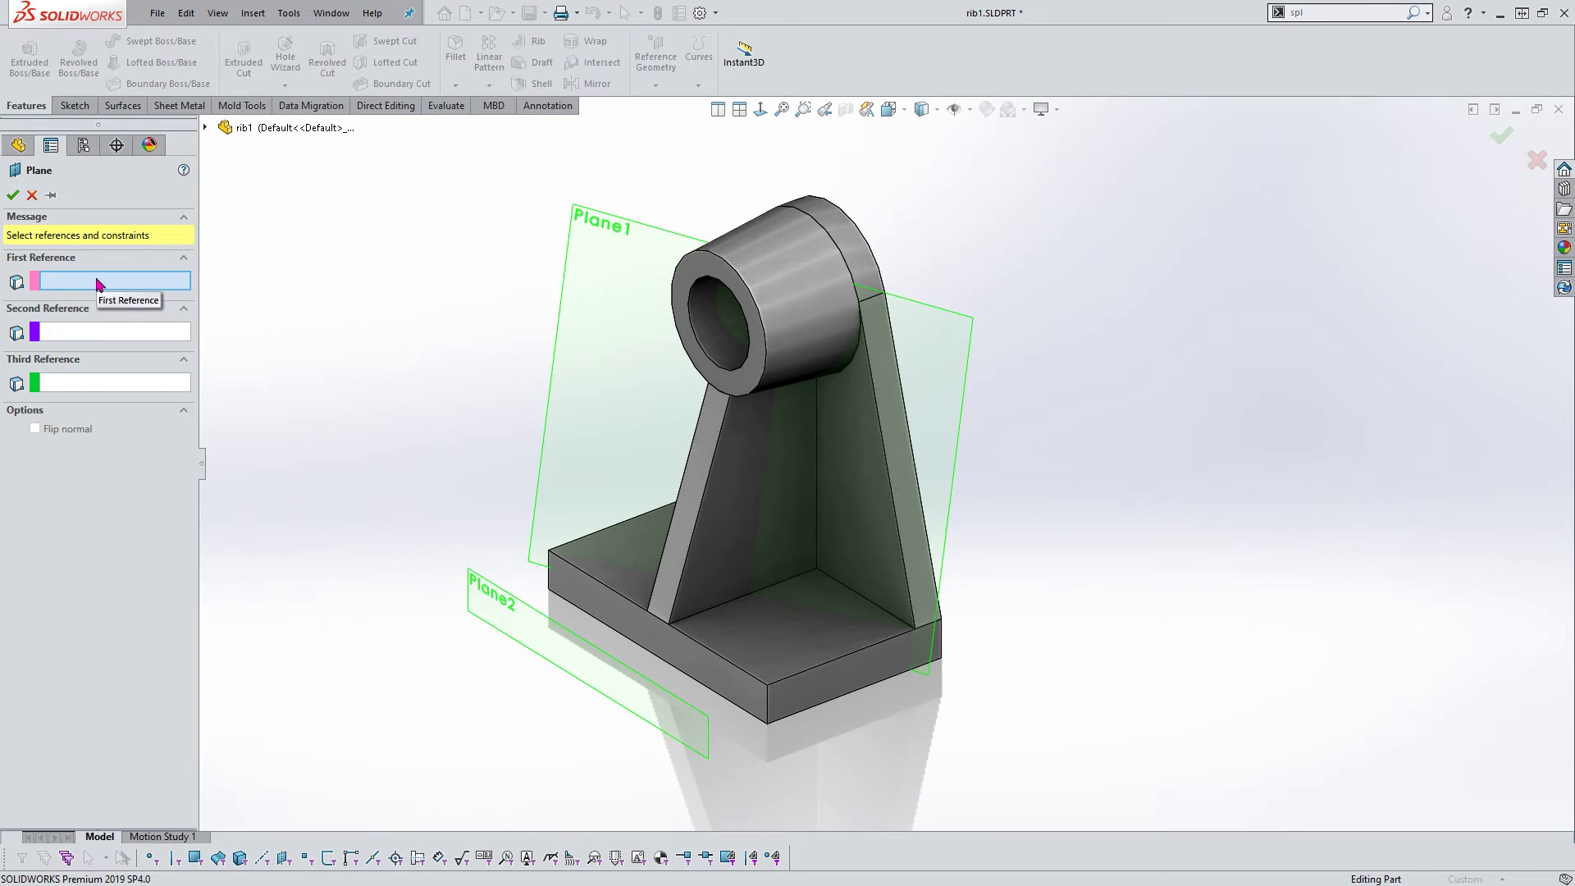
left_click(618, 599)
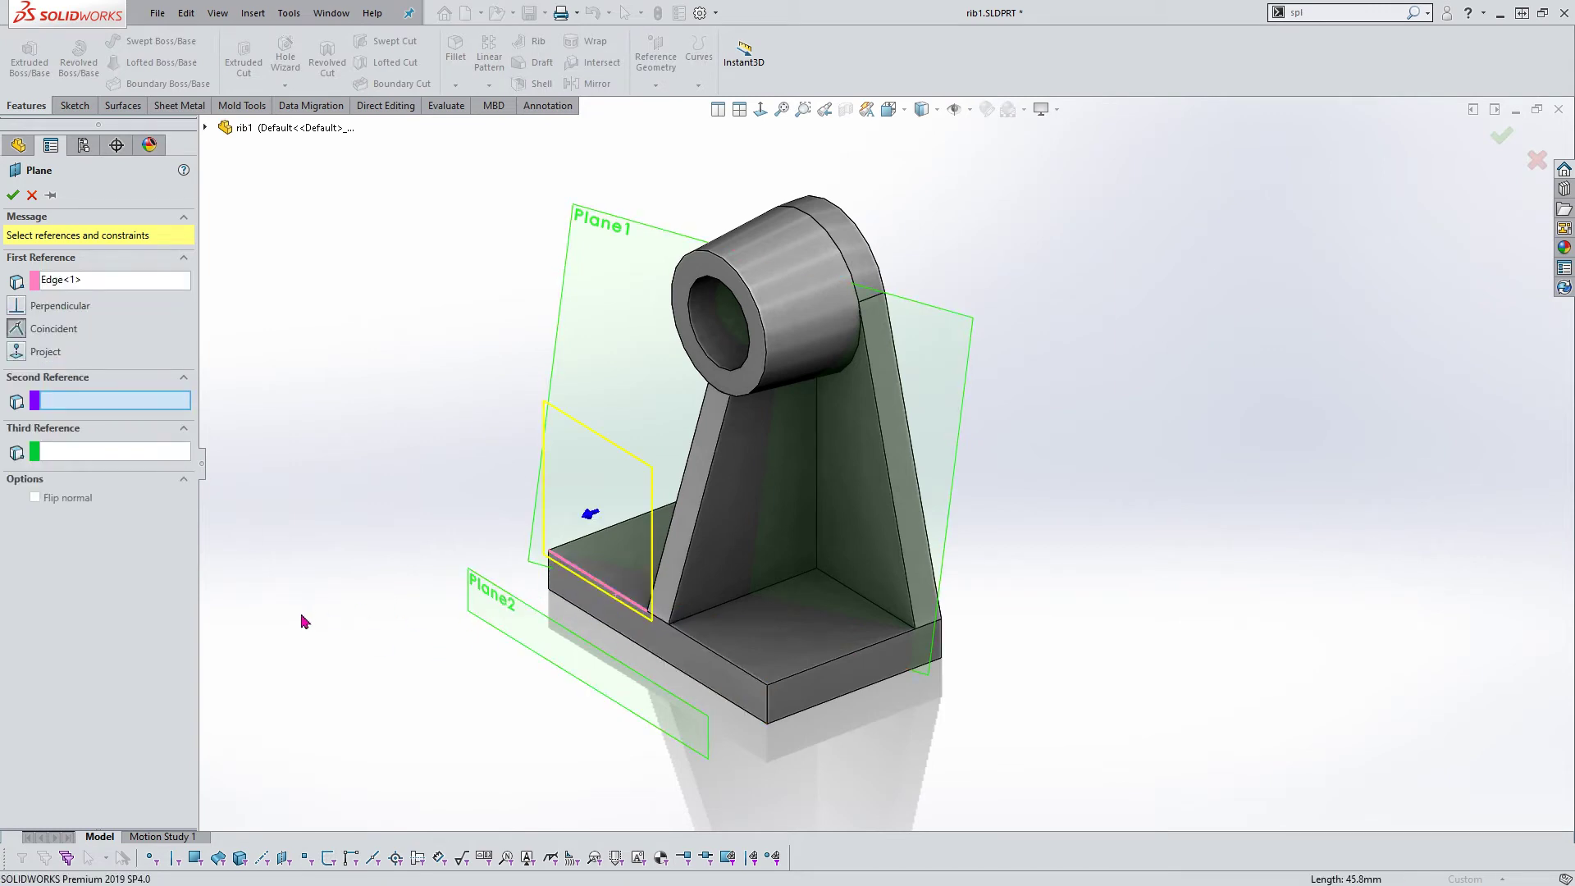
left_click(732, 645)
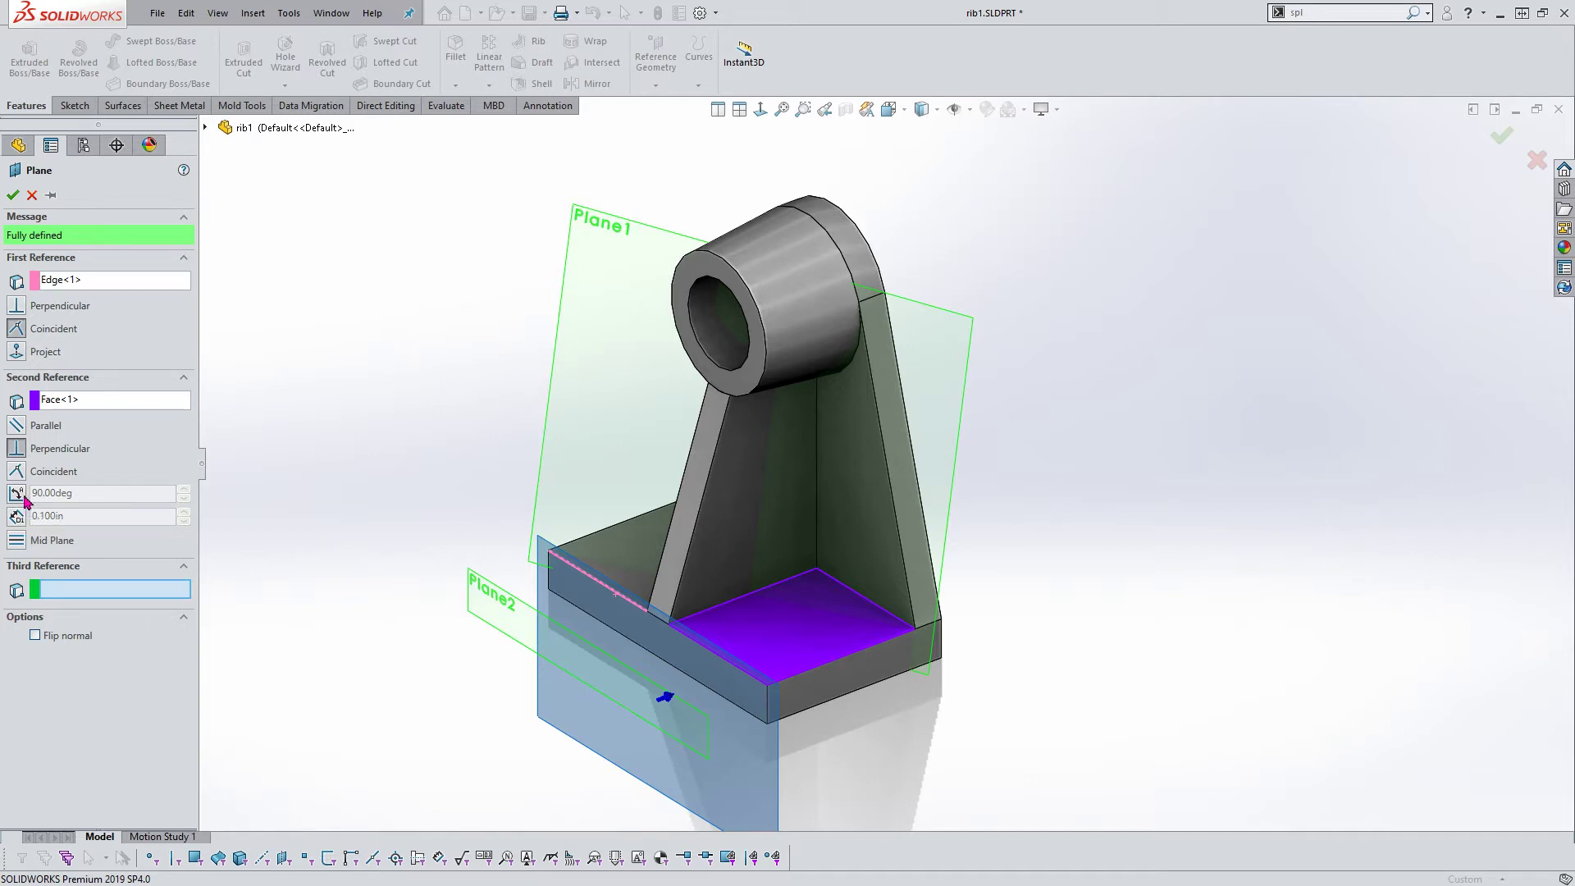
left_click(24, 498)
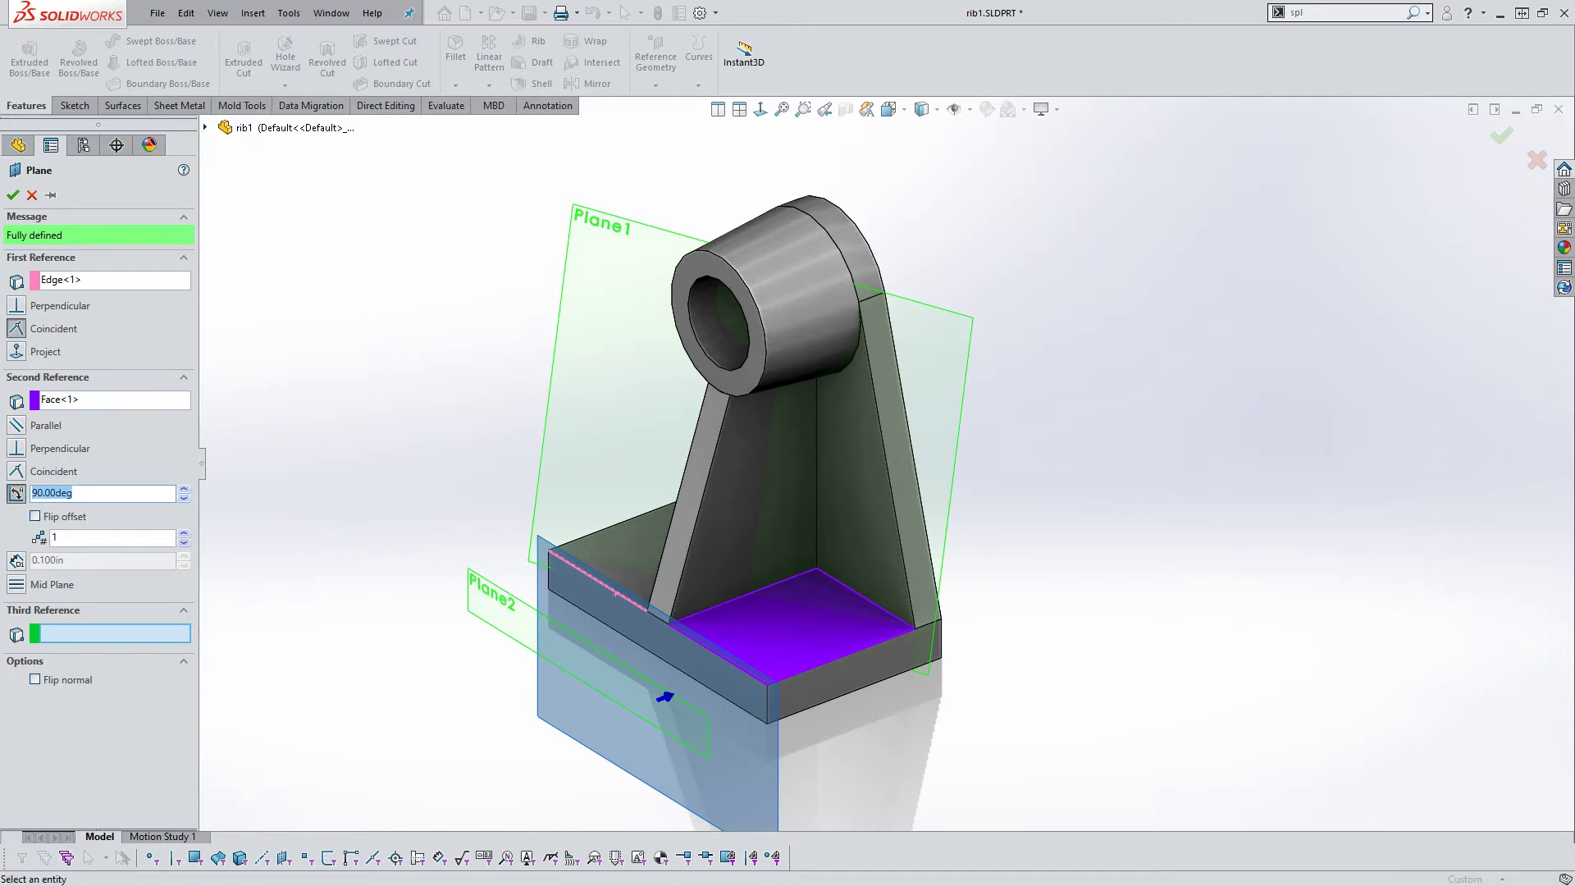
type("45")
key("Return")
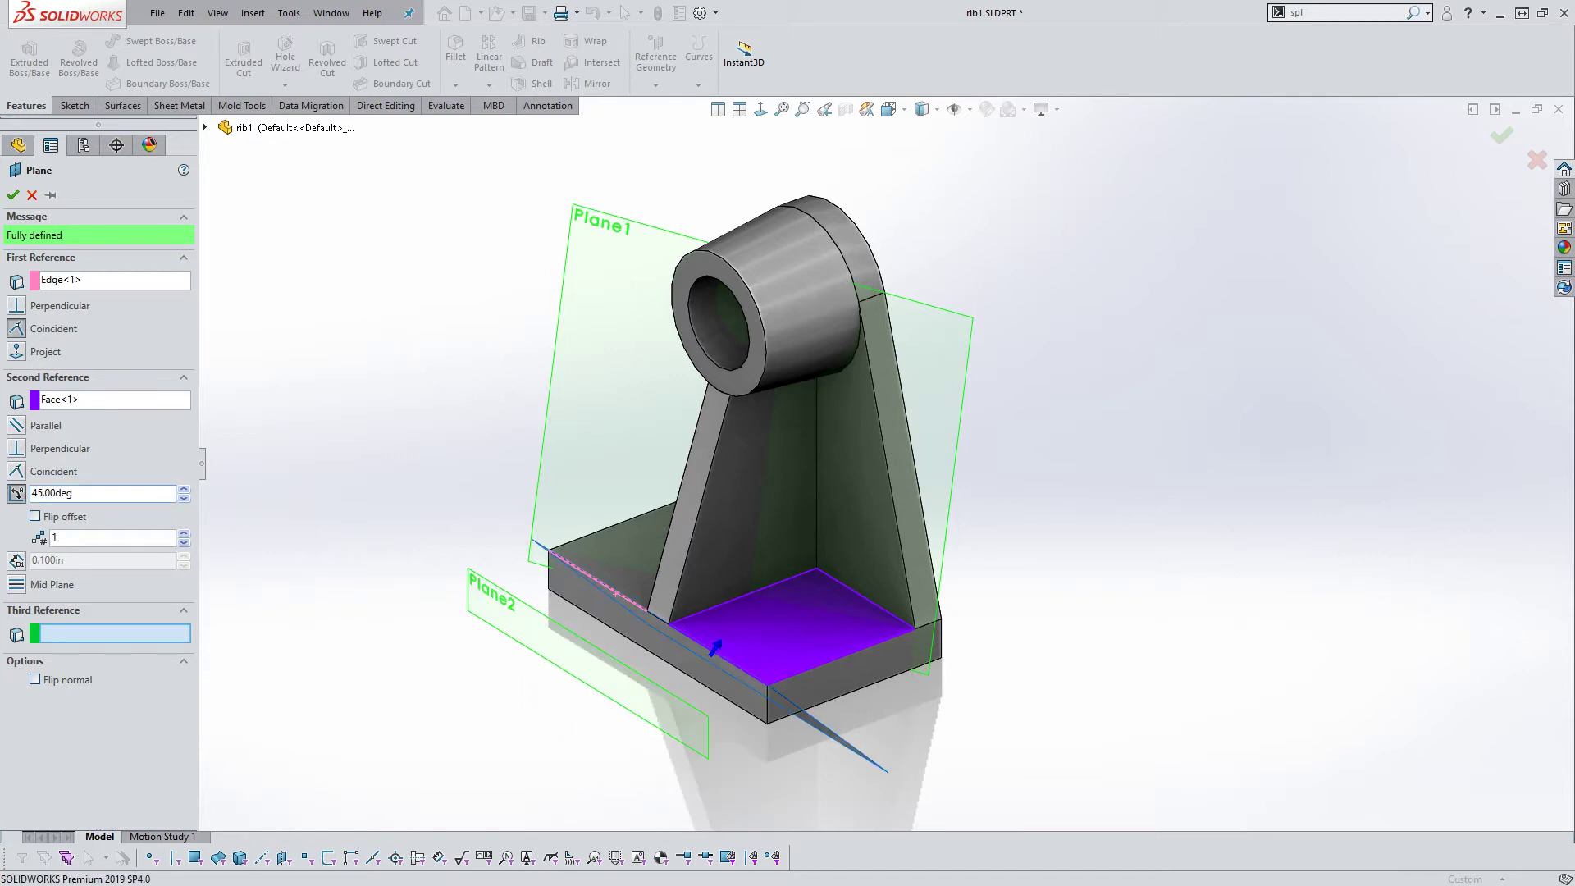
Flip the angled plane and raise its count to 5, creating Plane3–Plane7
middle_click_drag(527, 695, 845, 694)
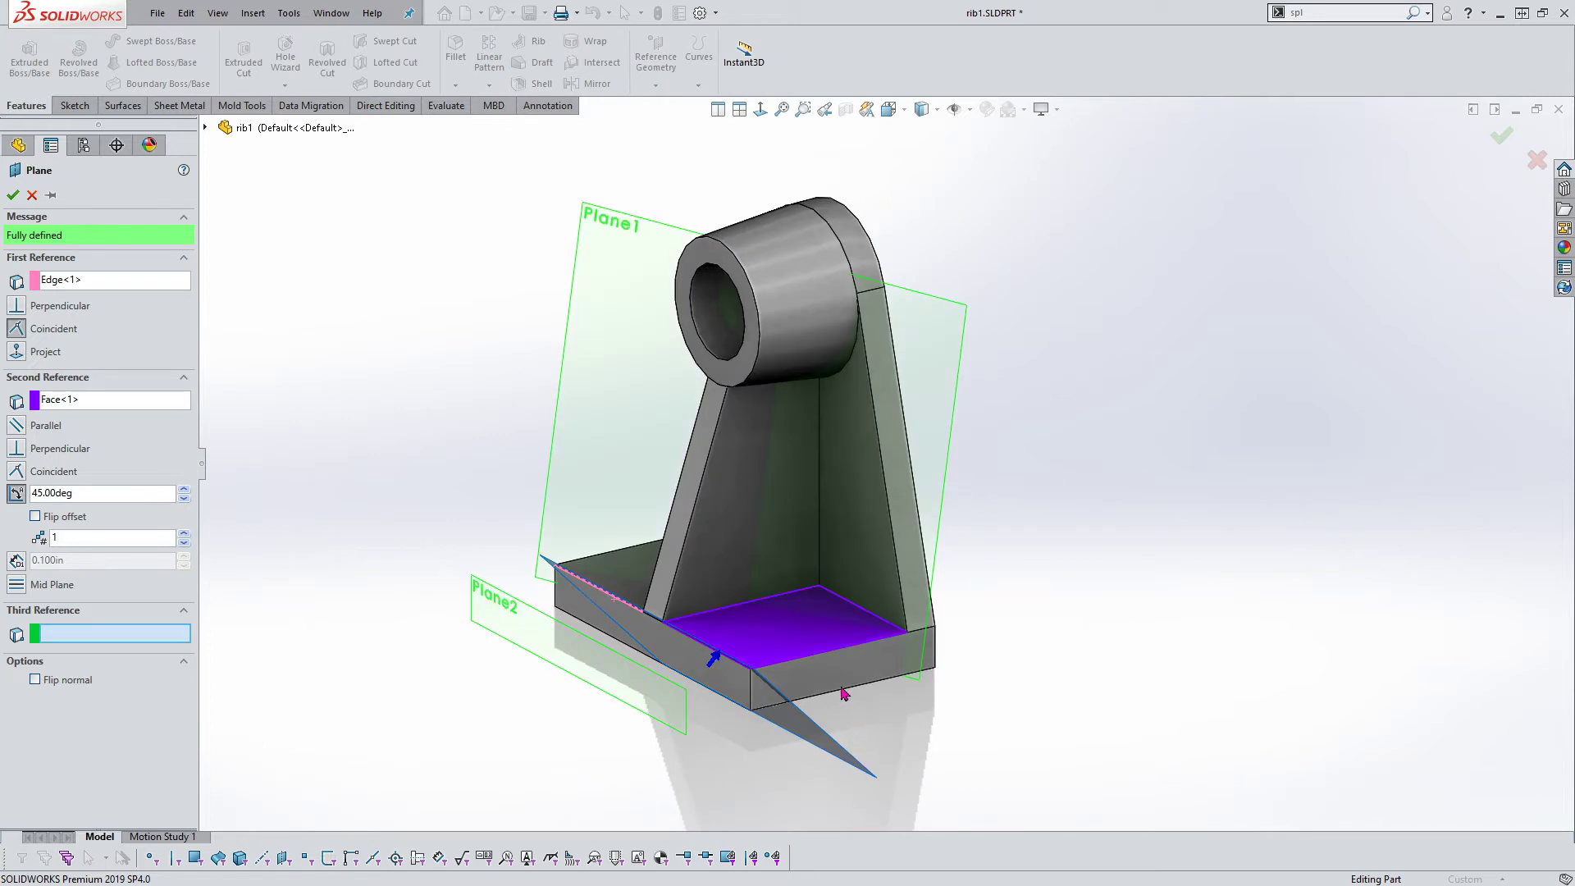
scroll(845, 694, "down", 3)
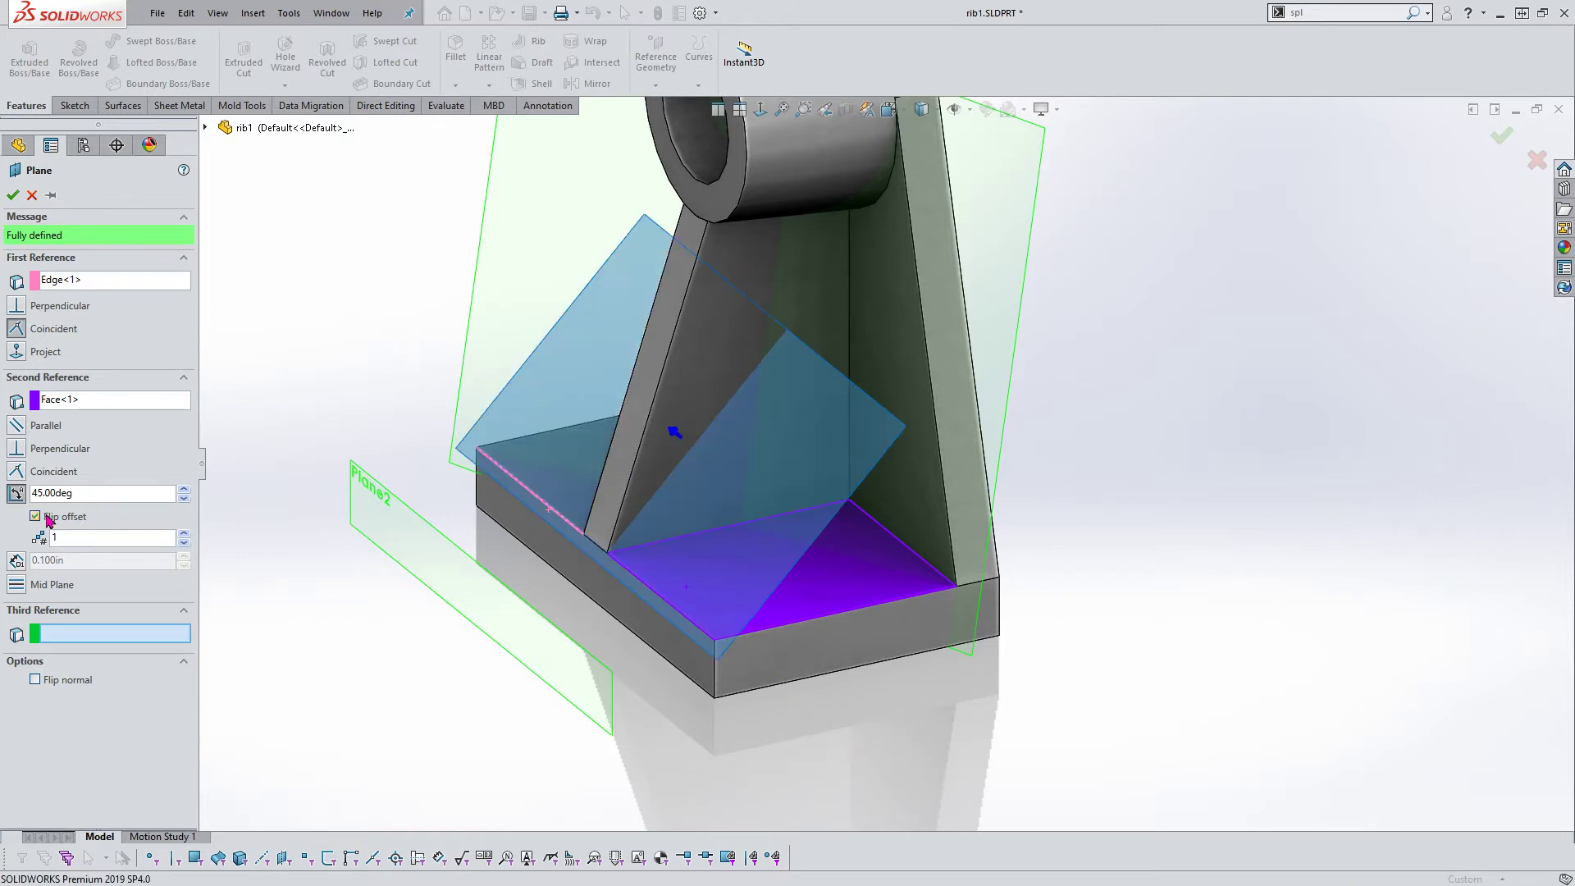
left_click(49, 518)
left_click(184, 534)
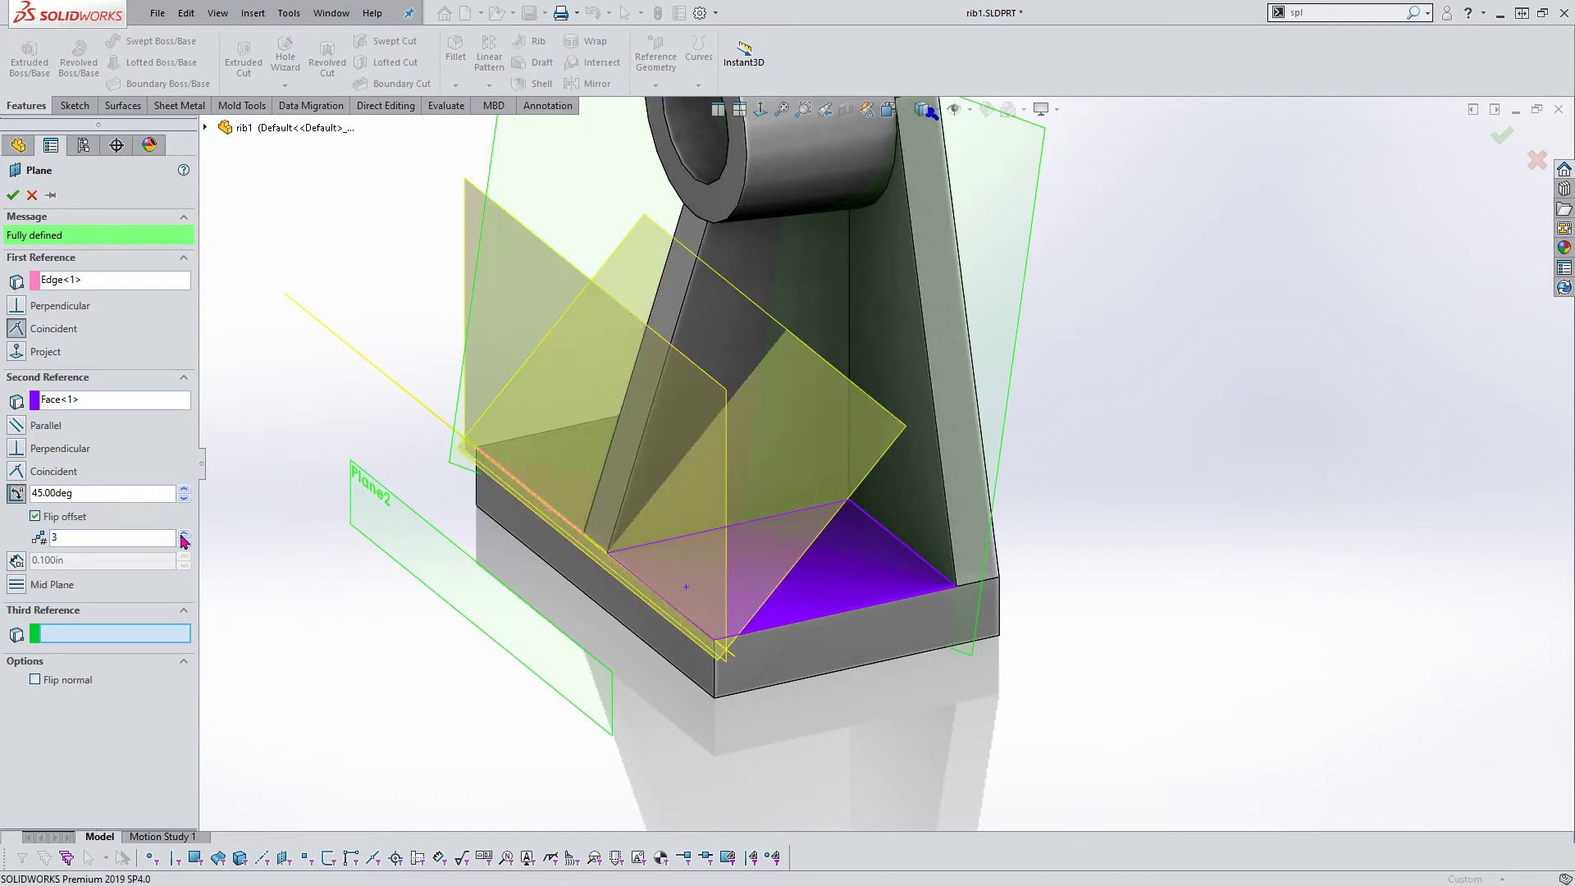
left_click(184, 534)
mouse_move(491, 493)
middle_mouse_down()
mouse_move(451, 435)
mouse_move(452, 460)
mouse_move(611, 476)
middle_mouse_up()
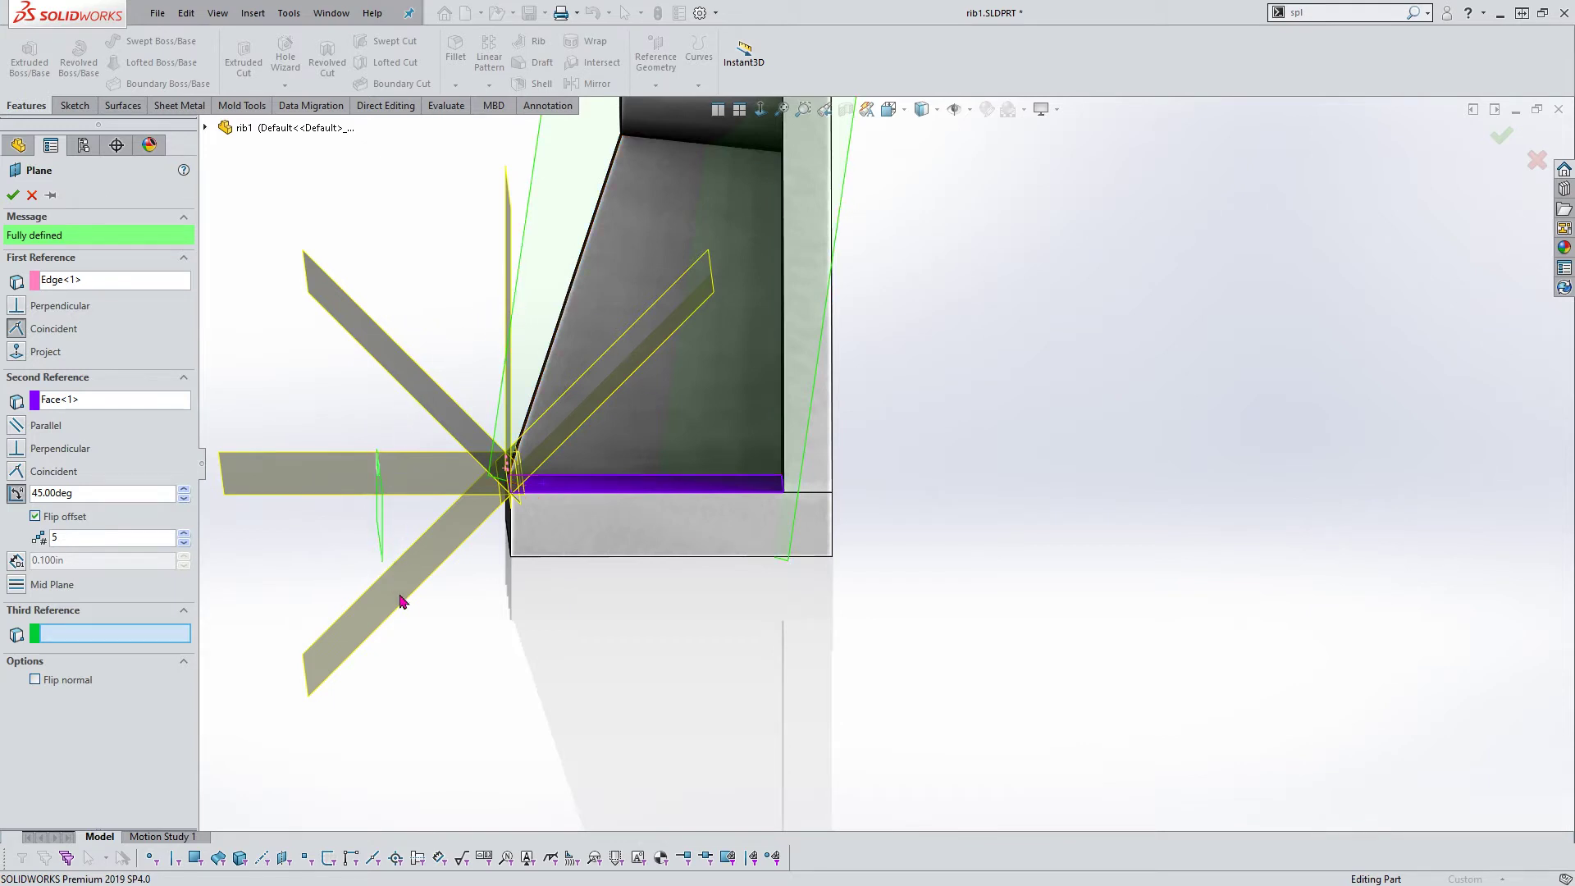
left_click(13, 195)
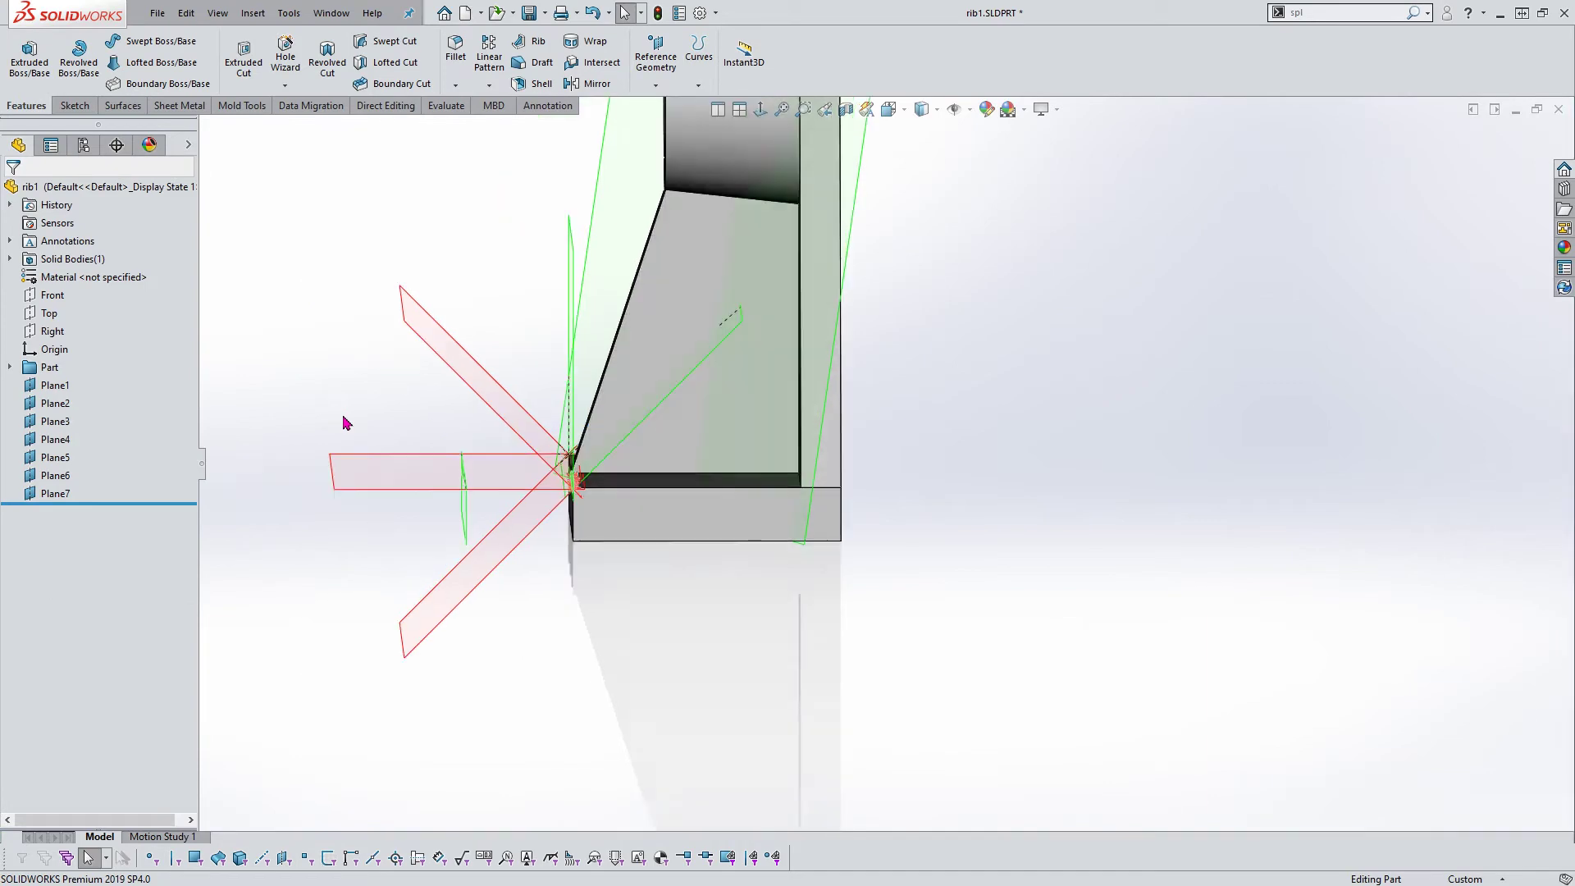
mouse_move(344, 422)
middle_mouse_down()
mouse_move(405, 447)
mouse_move(380, 380)
mouse_move(415, 446)
middle_mouse_up()
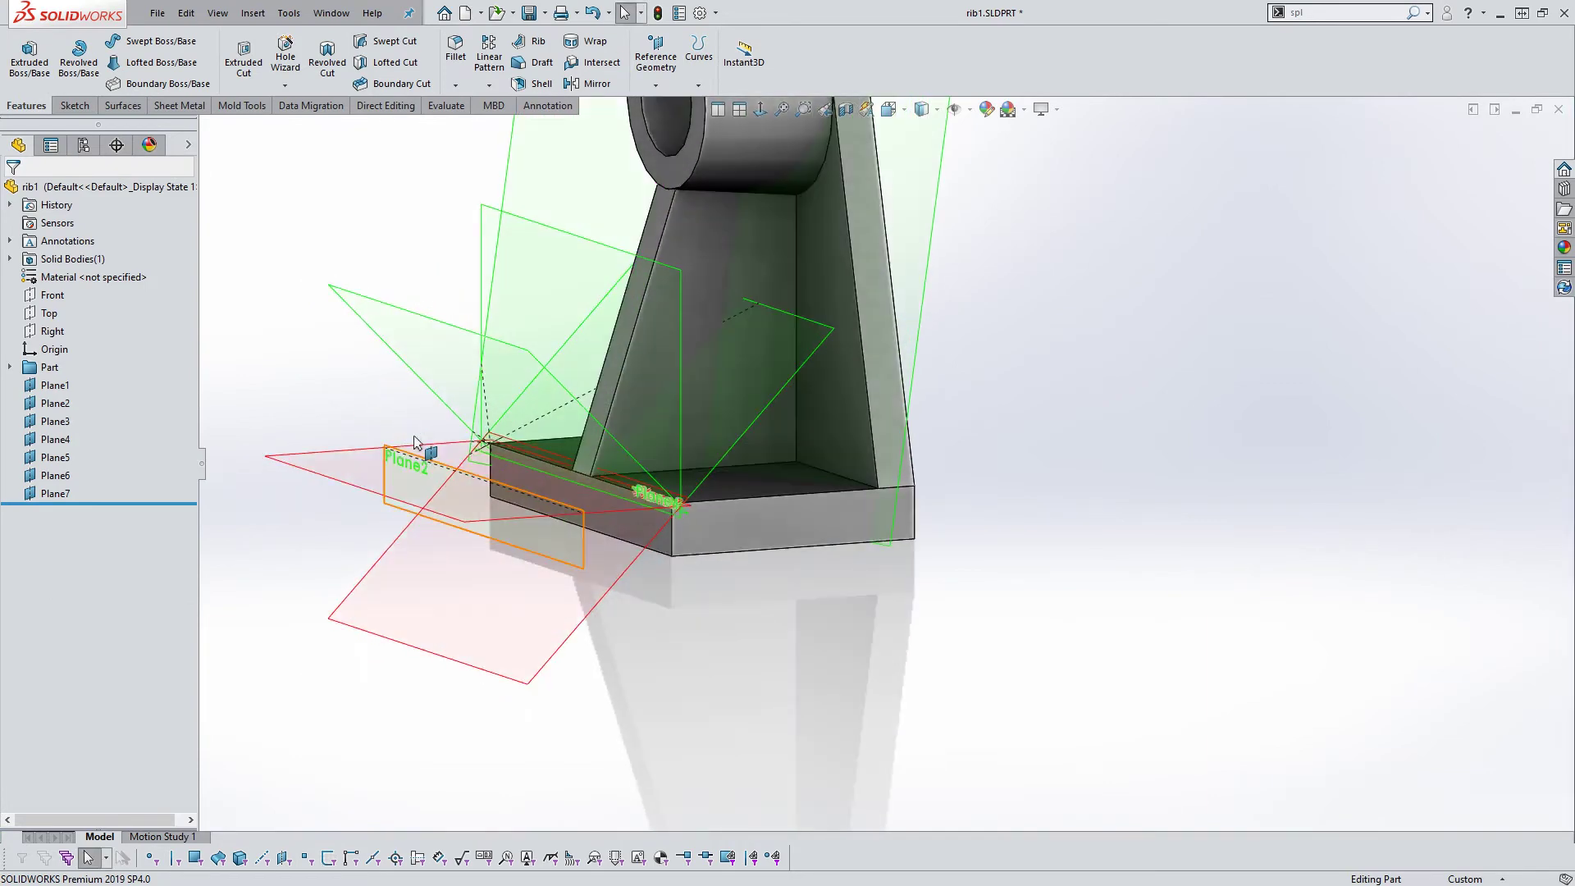
middle_click_drag(317, 298, 418, 352)
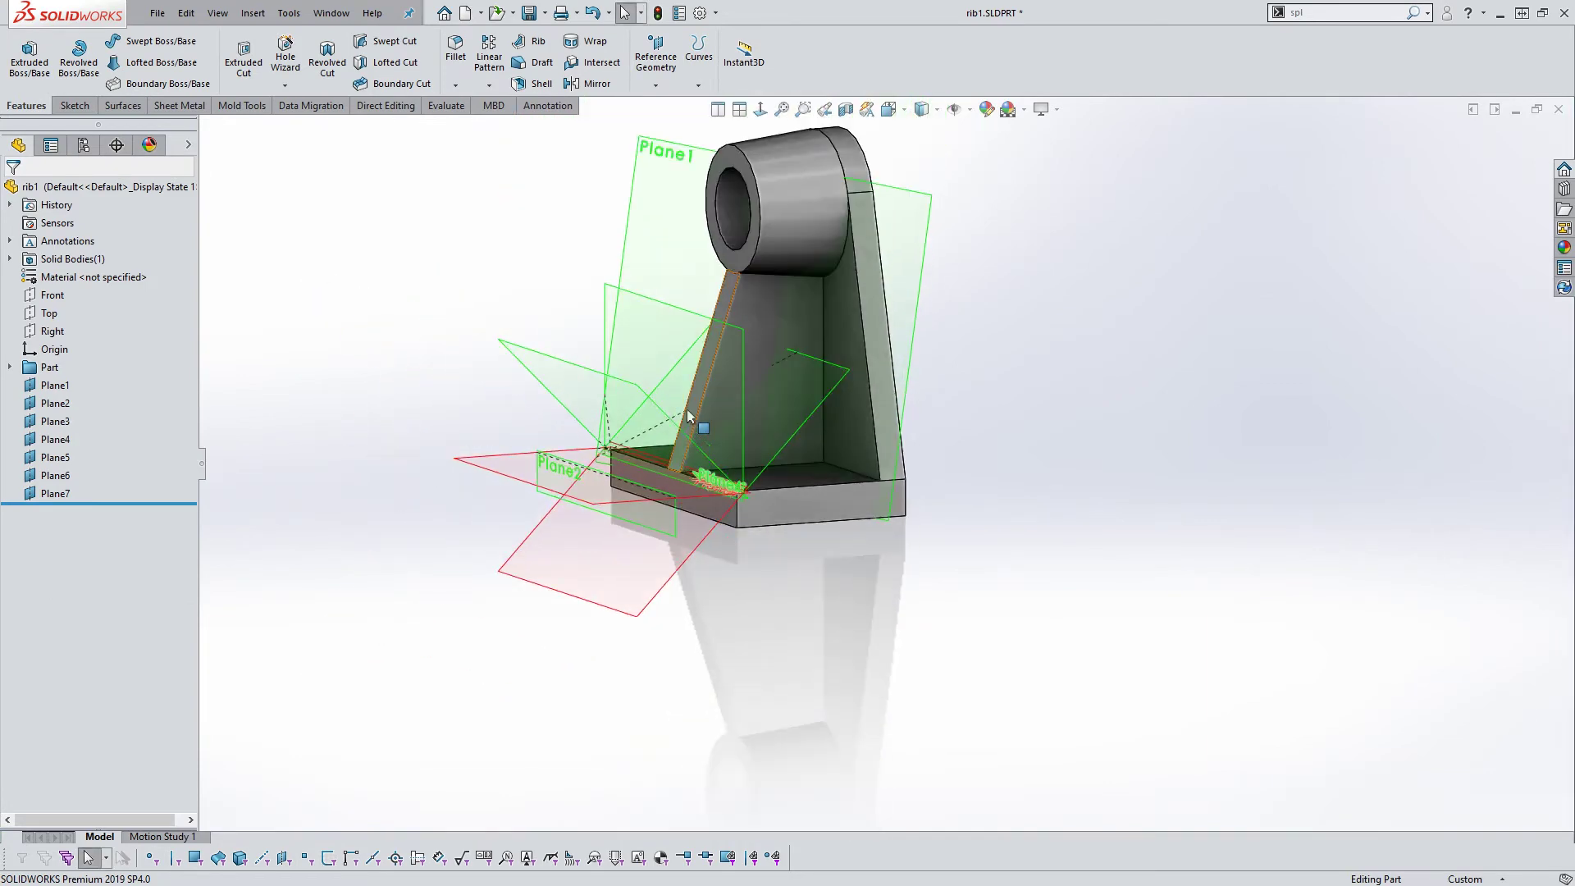
middle_click_drag(687, 444, 932, 324)
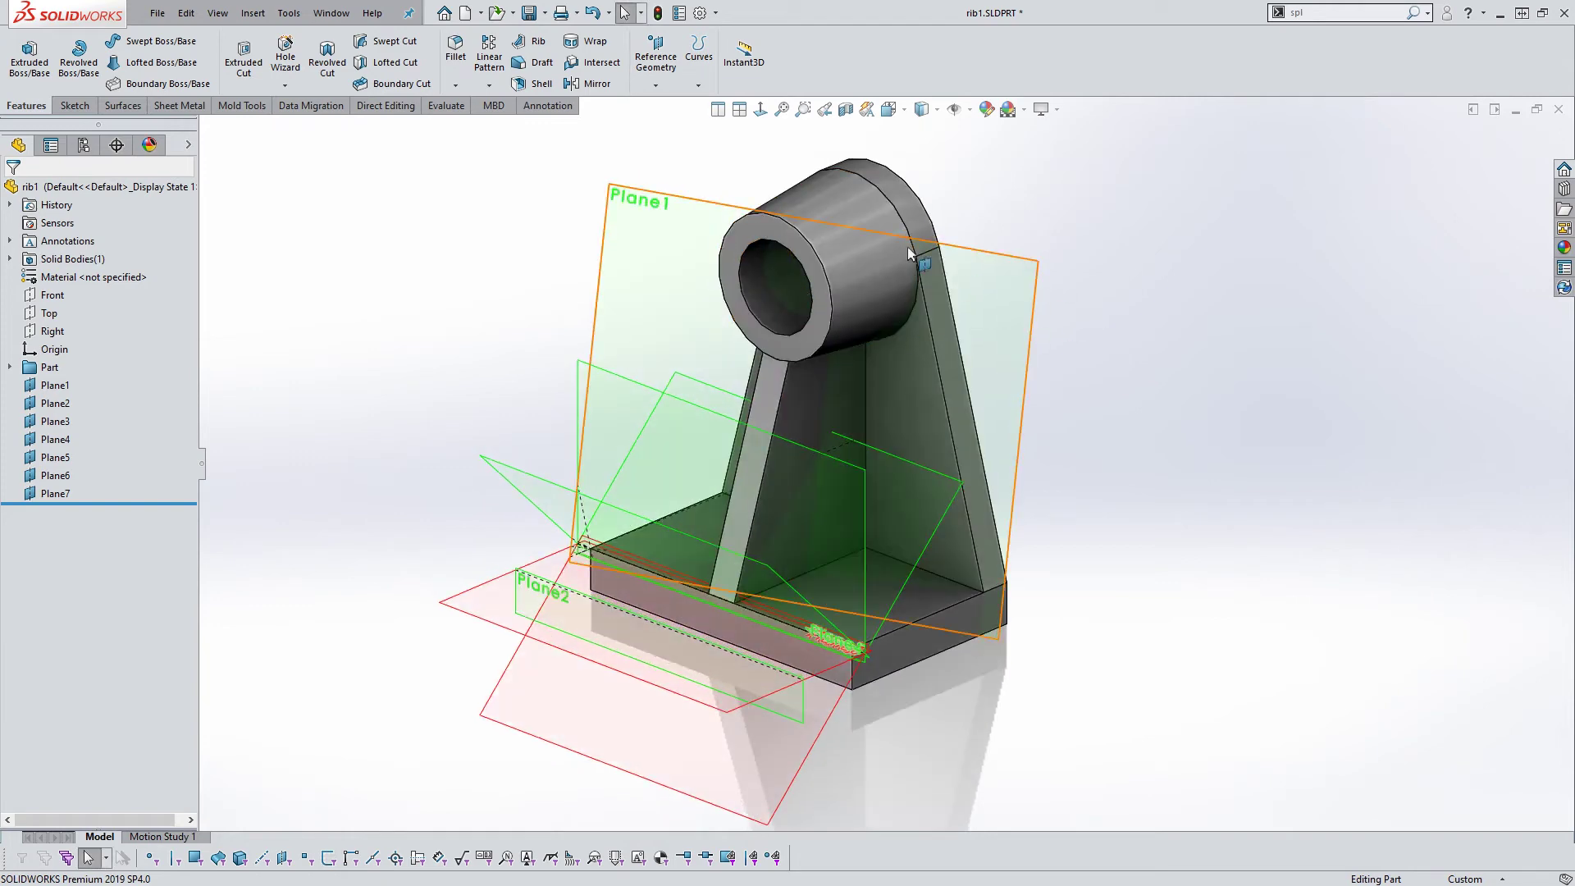
left_click(815, 254)
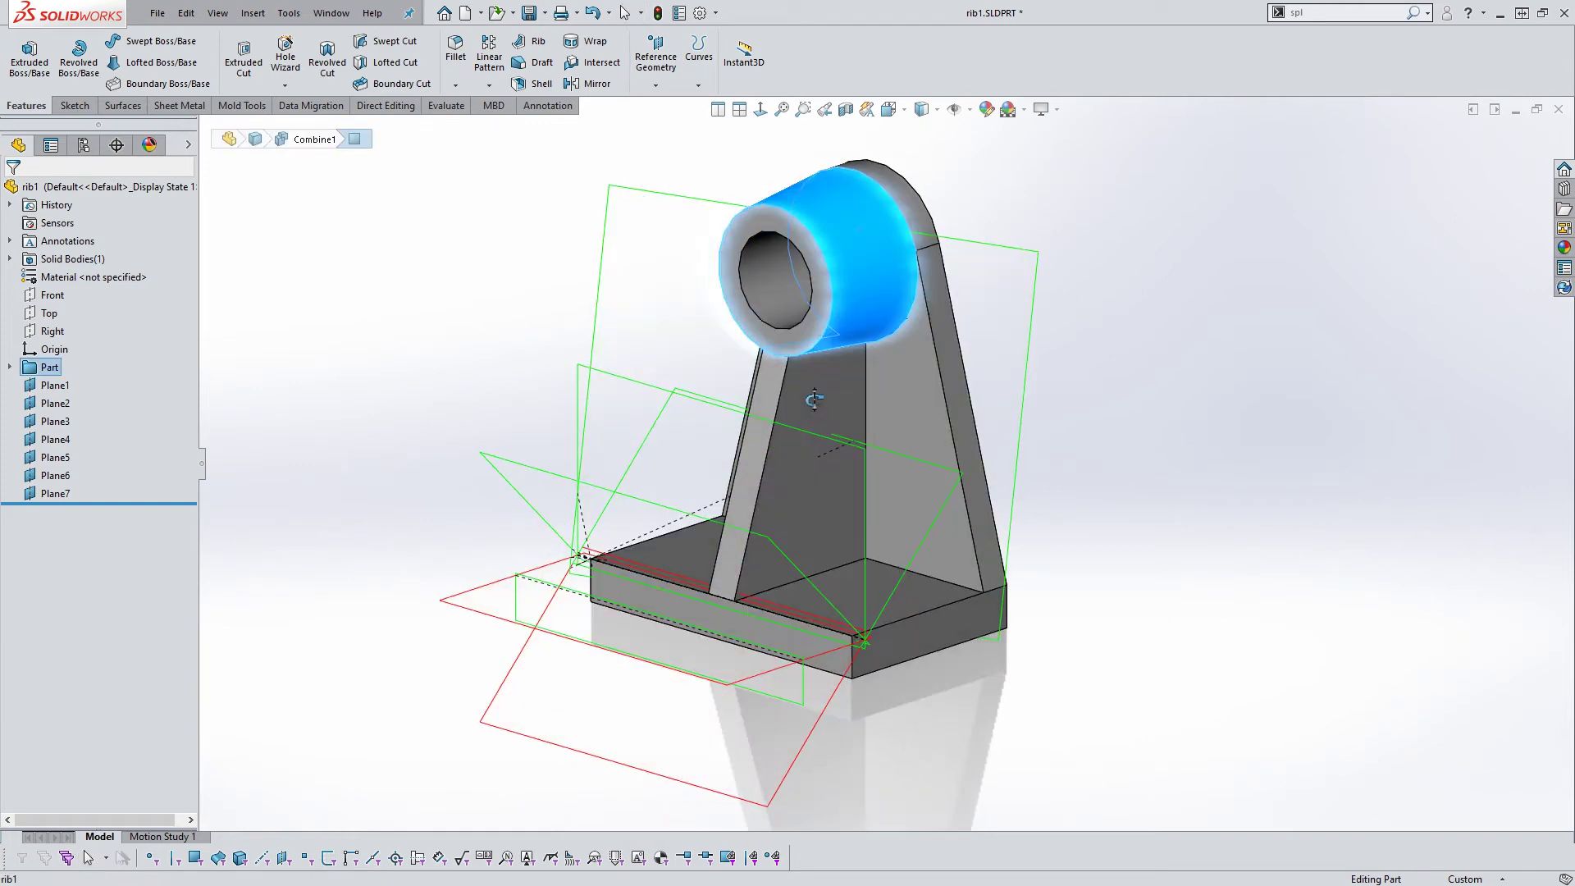
middle_click_drag(1116, 574, 832, 657)
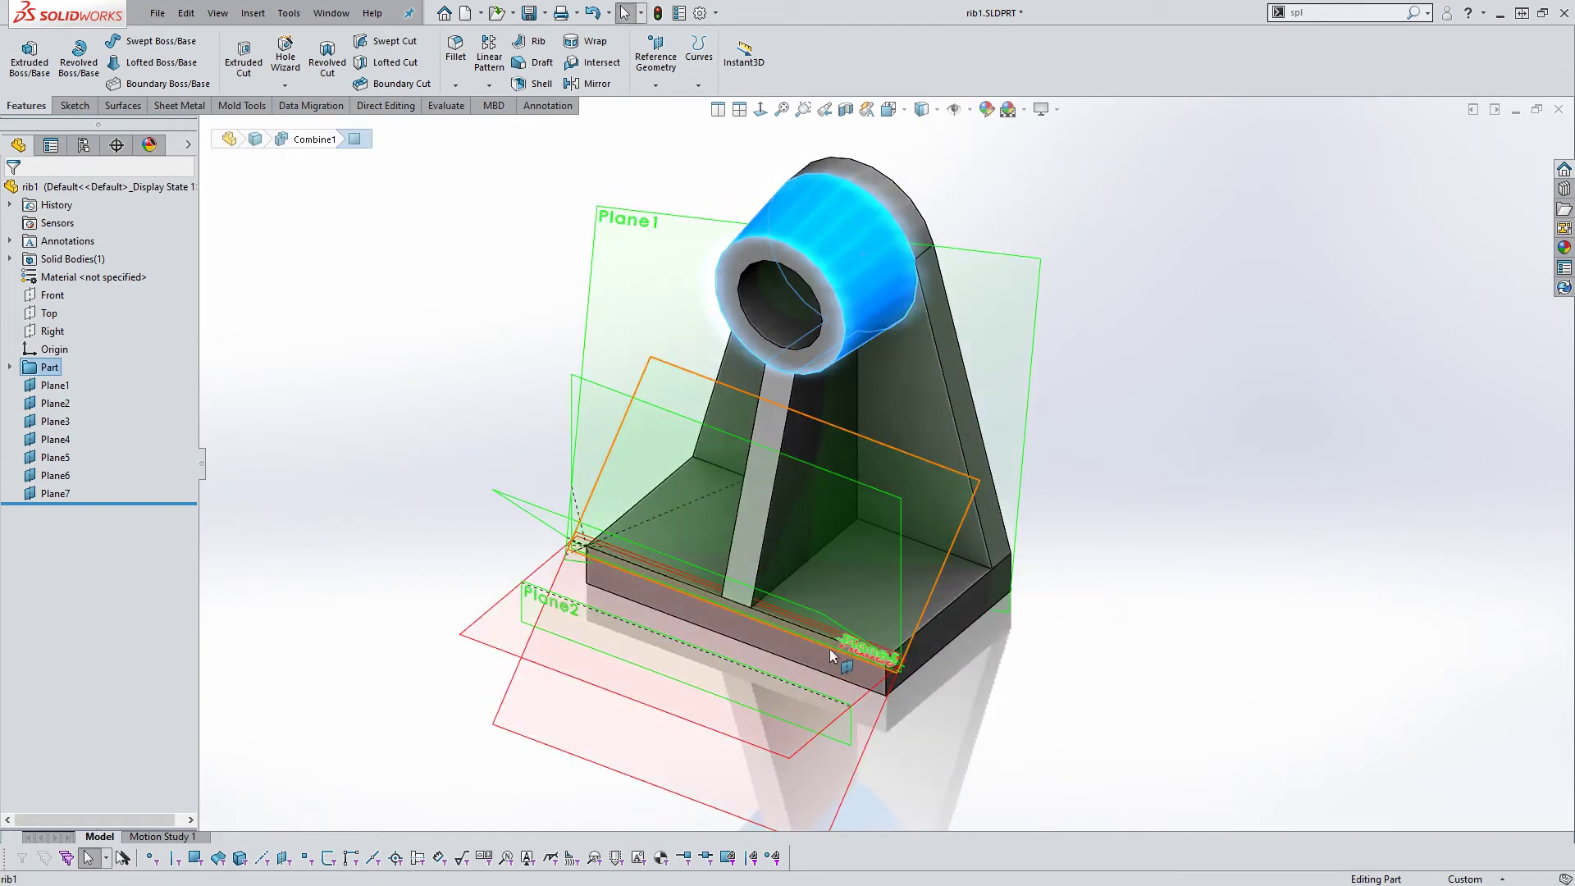
left_click(759, 609)
left_click(341, 557)
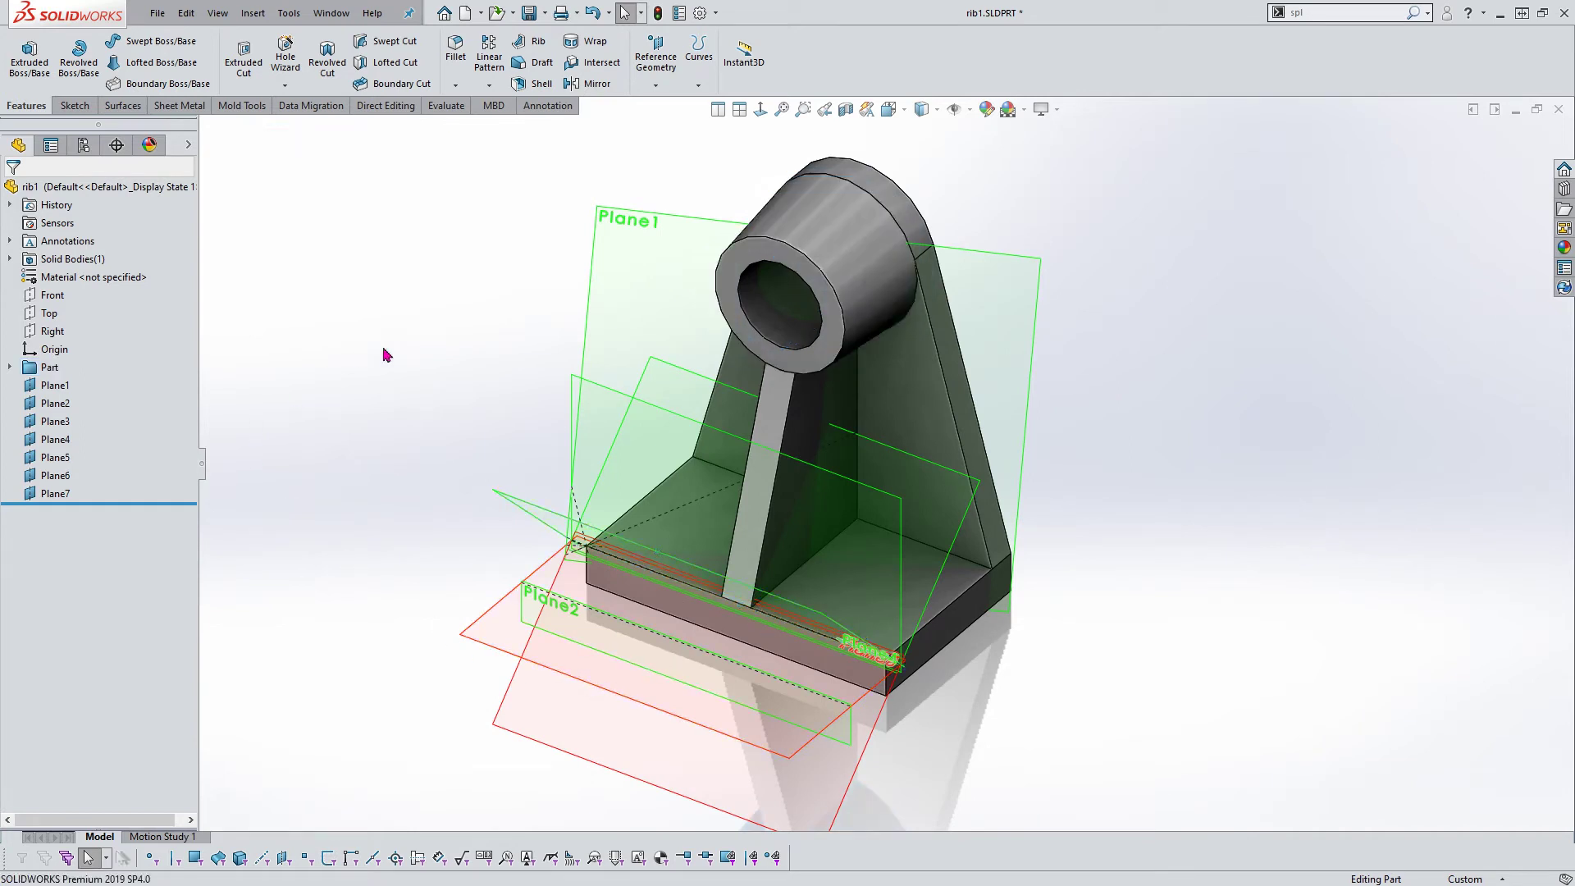
left_click(669, 51)
Start a new plane tangent to the boss cylinder and coincident with a base corner vertex
left_click(671, 105)
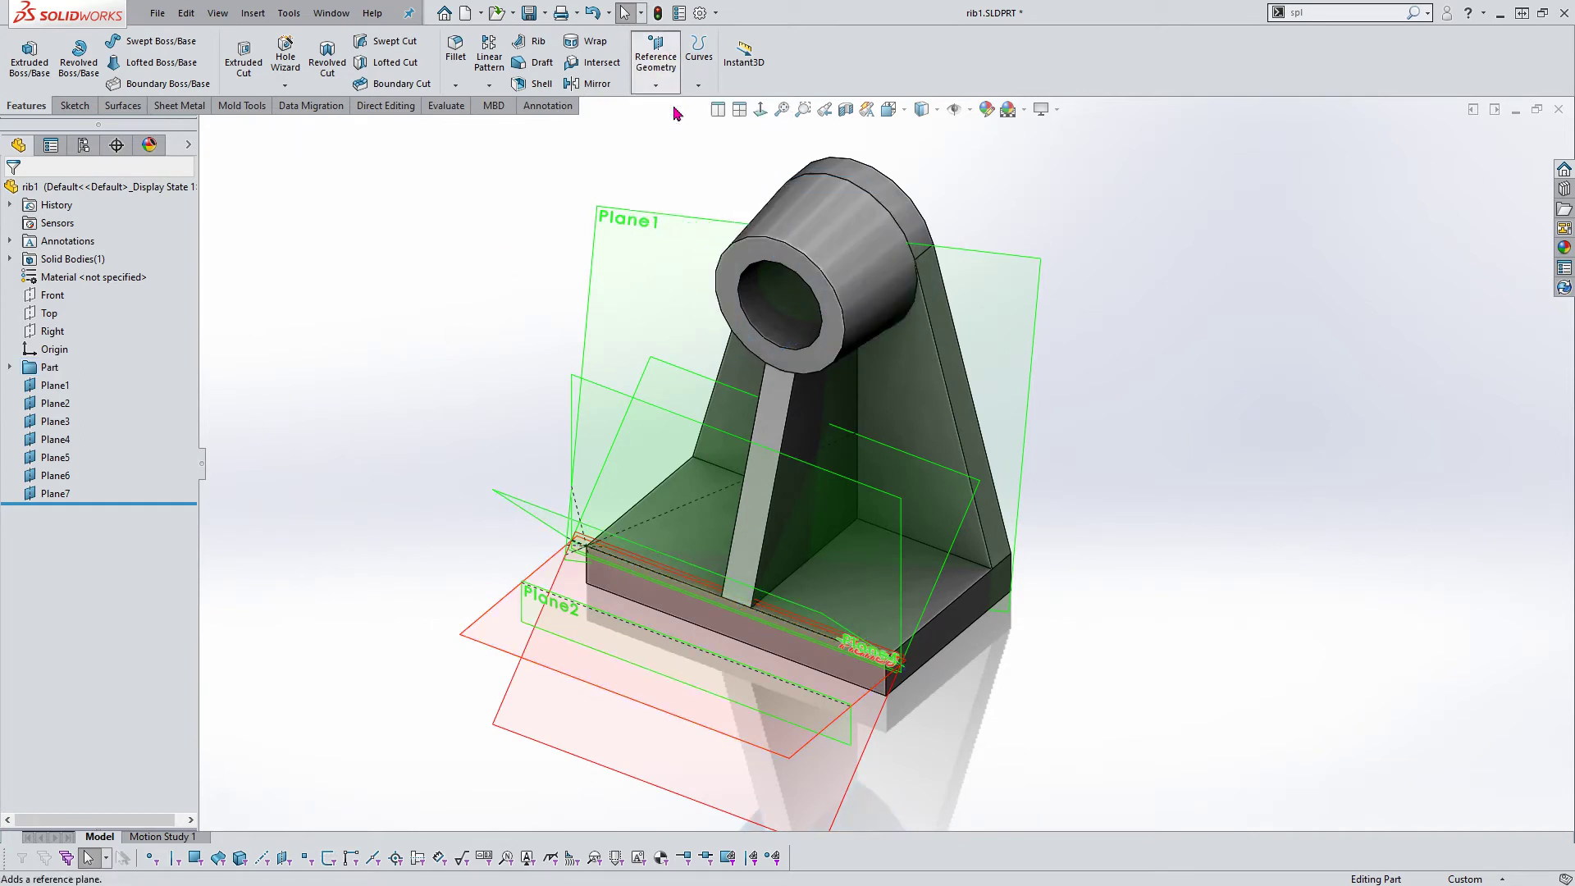
left_click(856, 281)
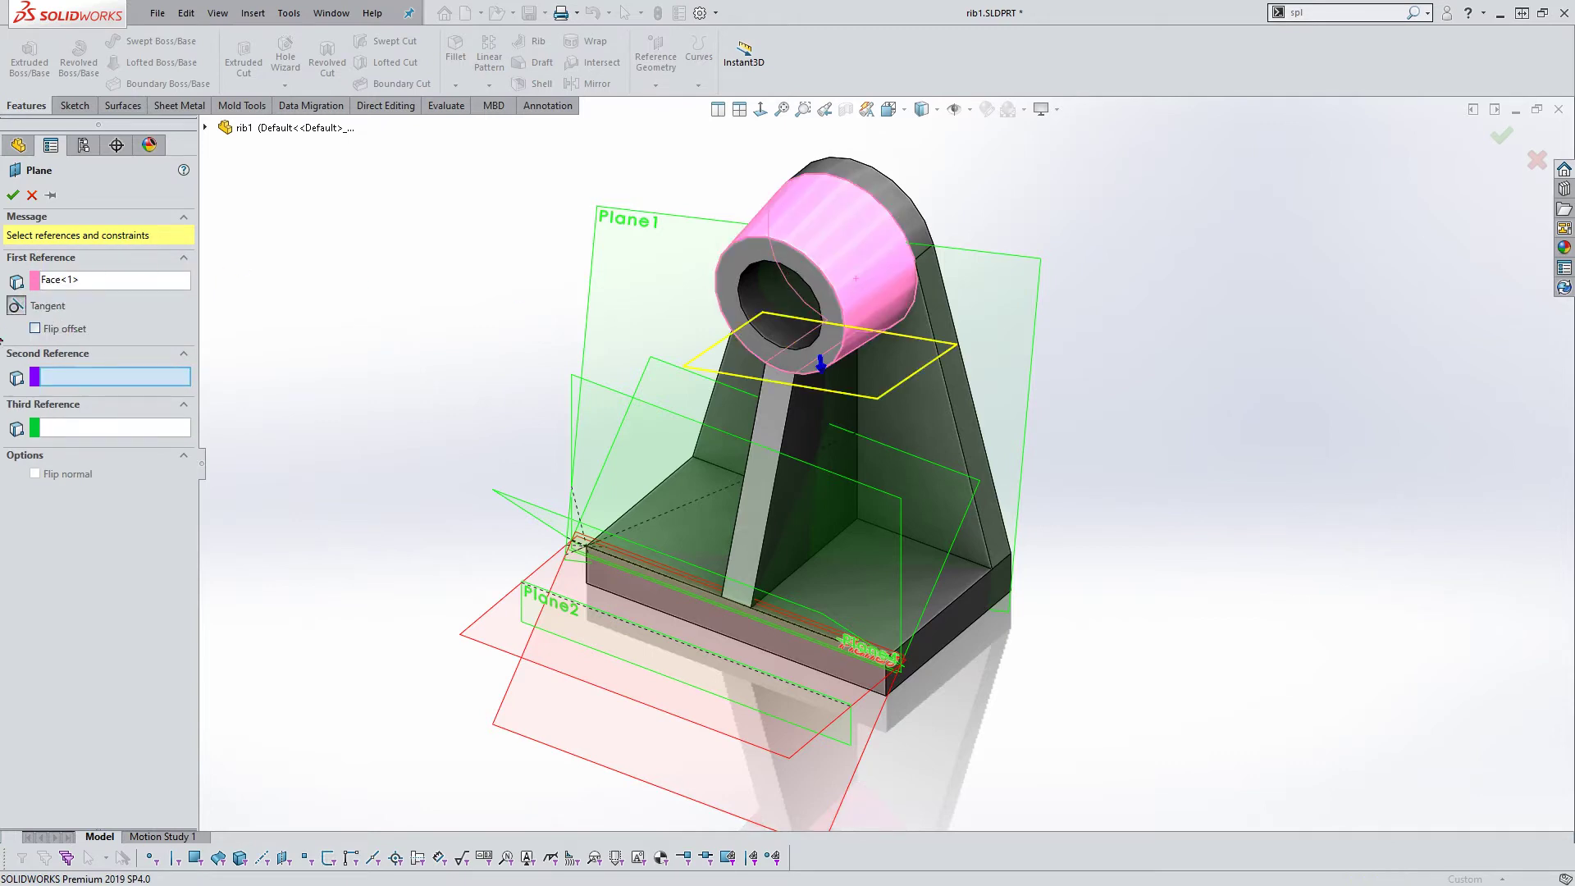
left_click(753, 614)
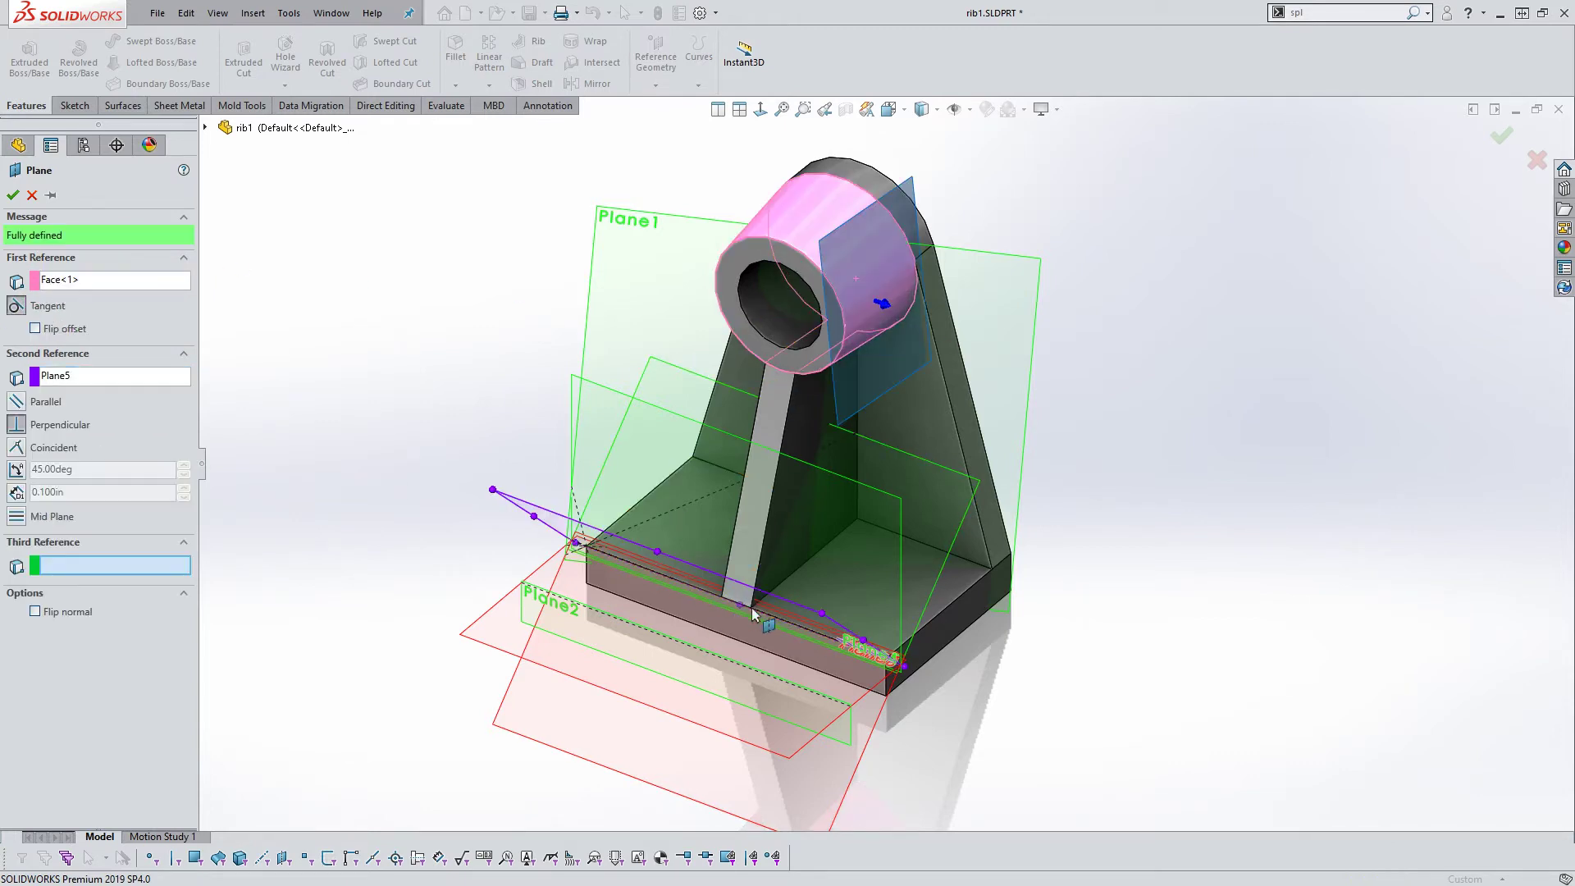
scroll(756, 626, "up", 3)
key("f")
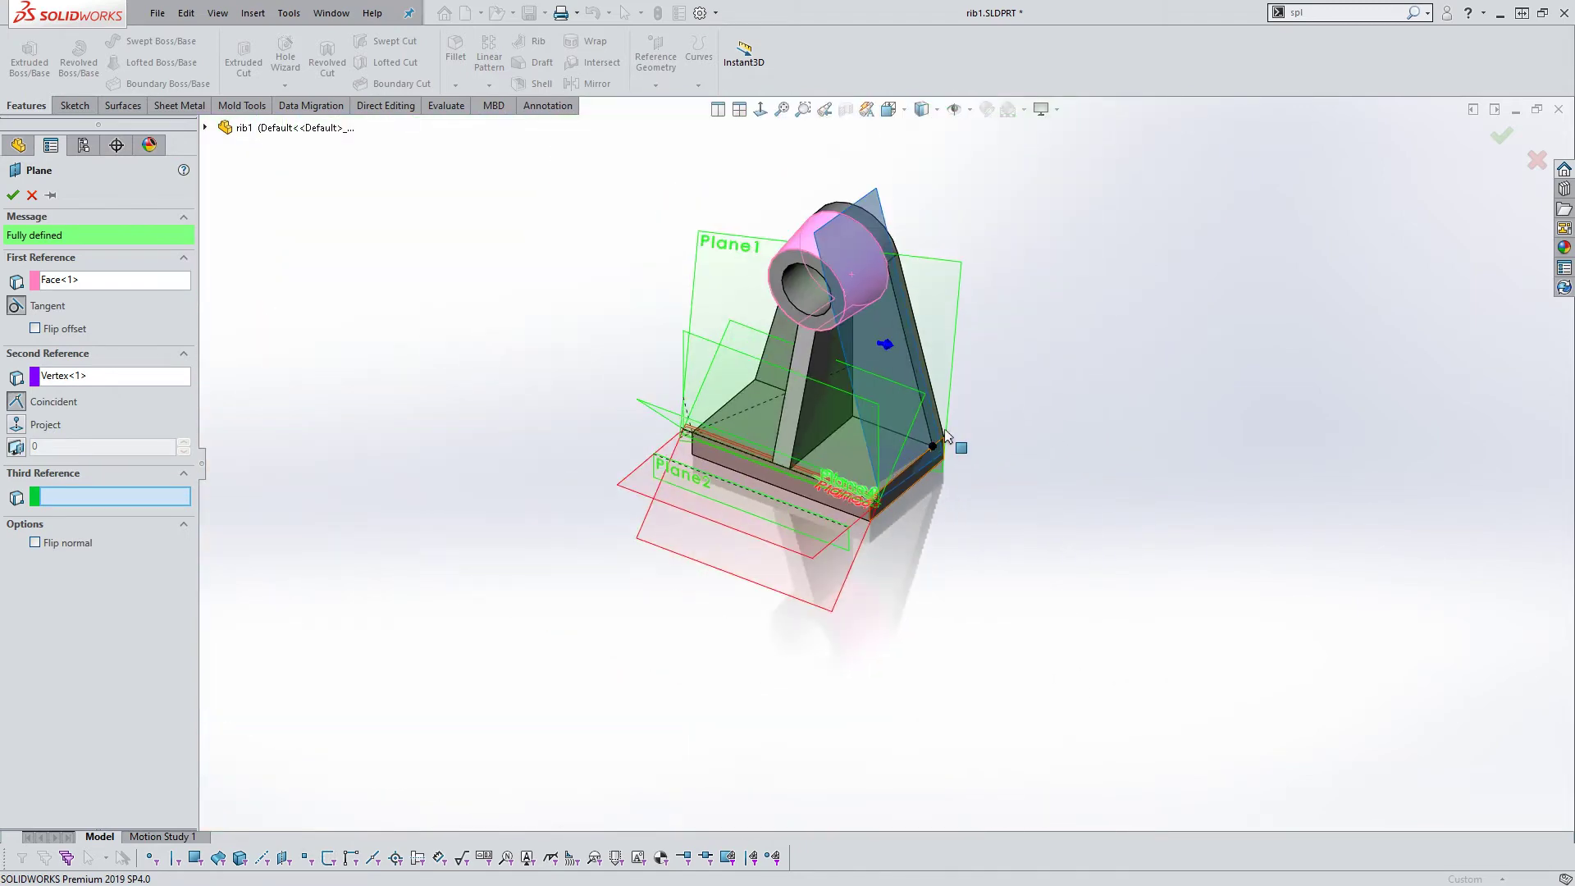
mouse_move(895, 410)
middle_mouse_down()
mouse_move(839, 407)
mouse_move(848, 297)
mouse_move(798, 363)
middle_mouse_up()
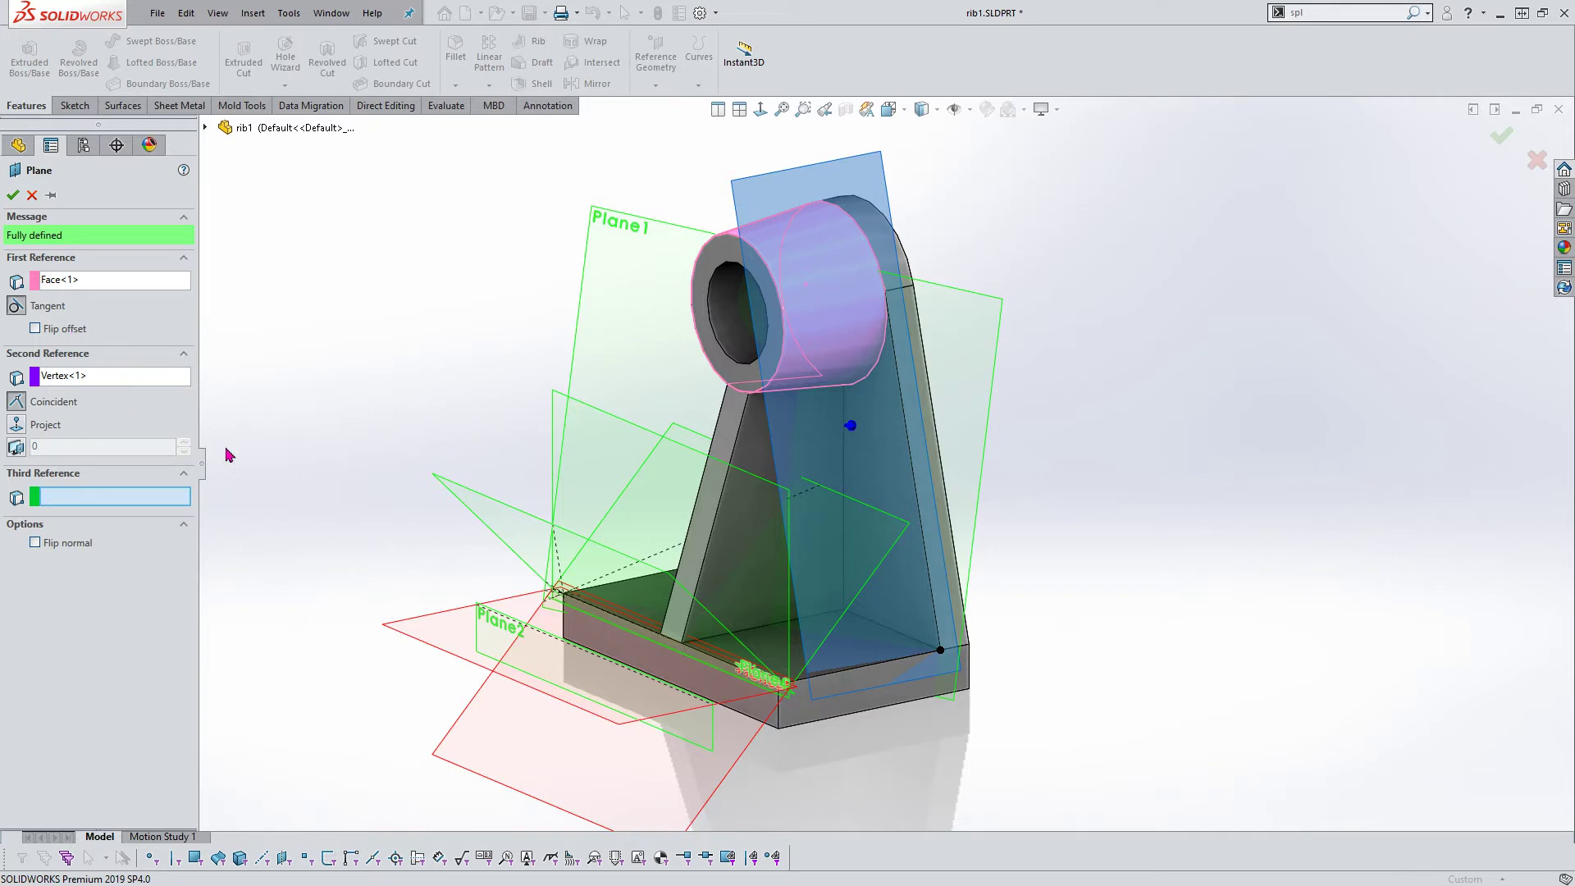
Clear the corner vertex from the second reference and ready the first reference
left_click(82, 376)
right_click(83, 377)
left_click(107, 392)
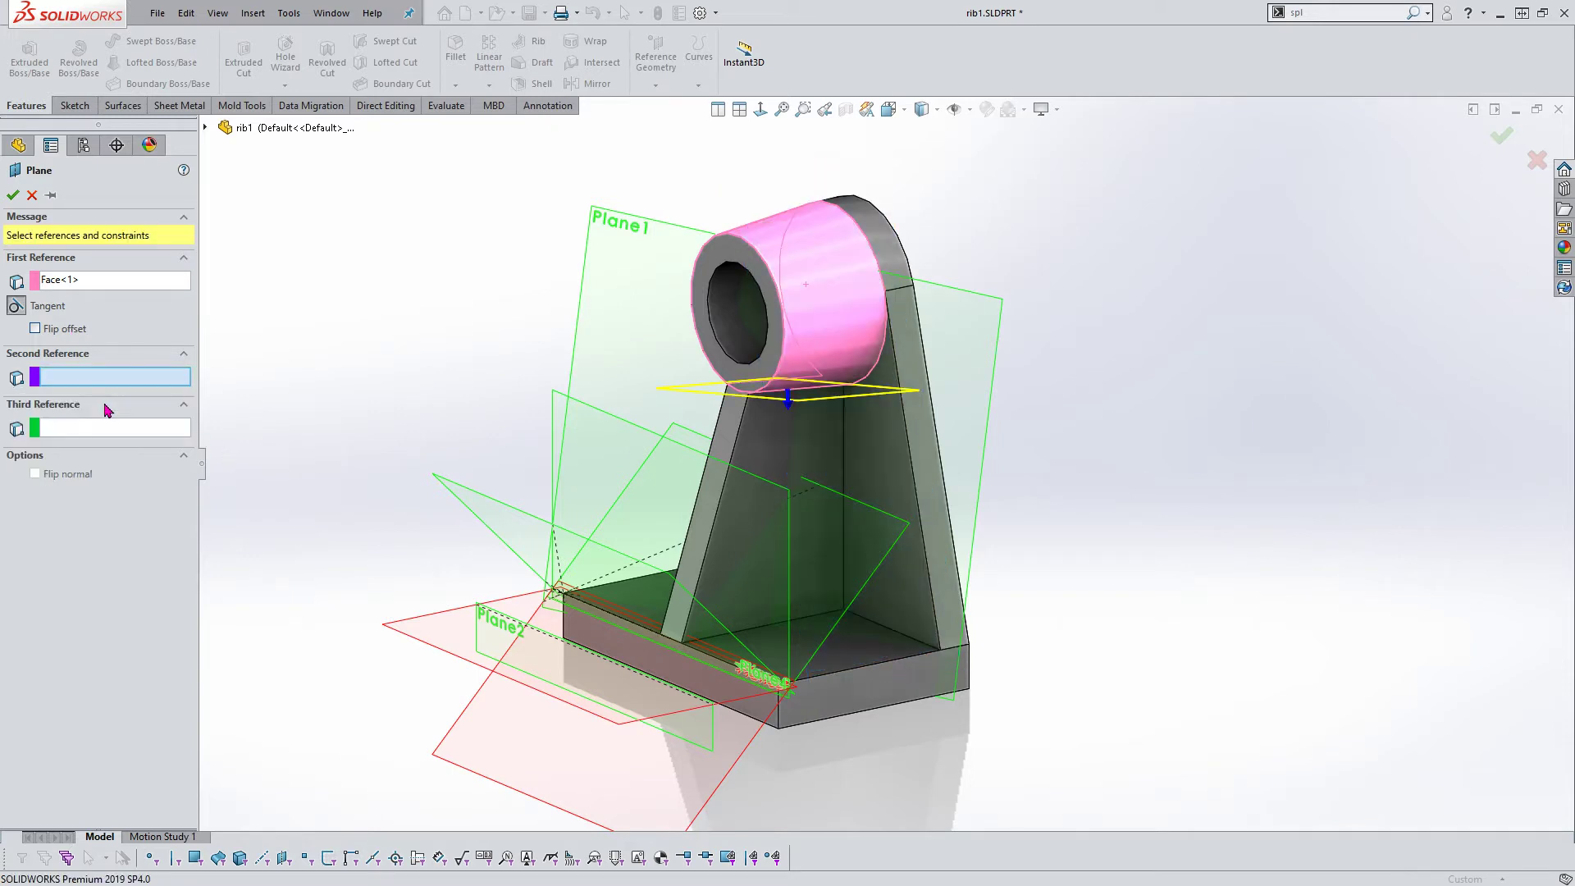
left_click(75, 282)
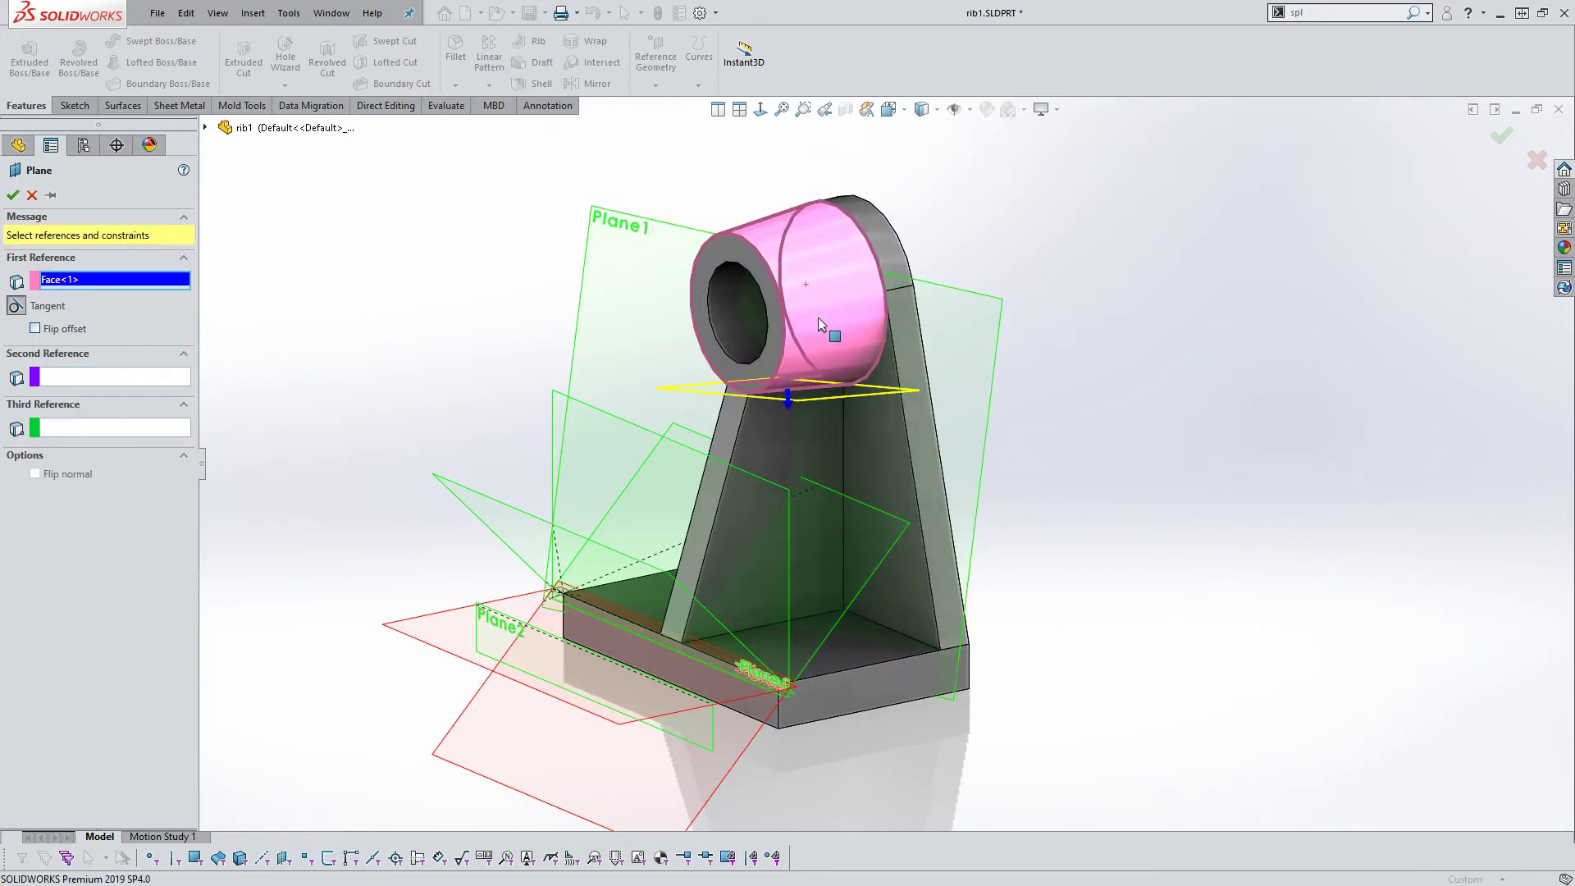
Reference the sloped rib side face and tangent boss cylinder, then try Parallel
middle_click_drag(820, 329, 976, 402)
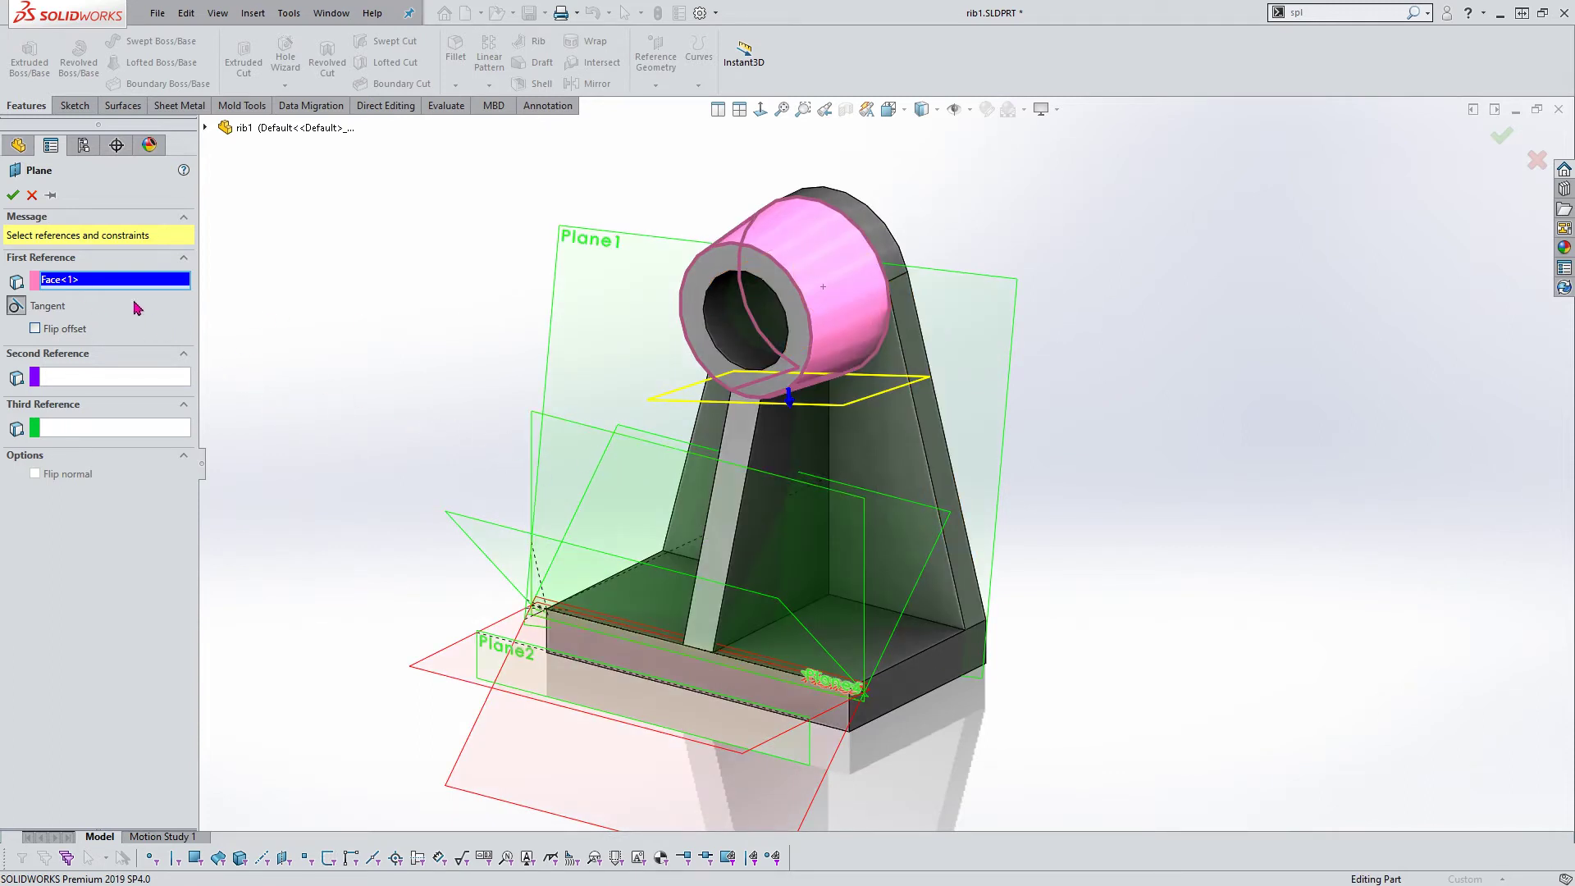
mouse_move(648, 433)
middle_mouse_down()
mouse_move(687, 400)
mouse_move(784, 414)
middle_mouse_up()
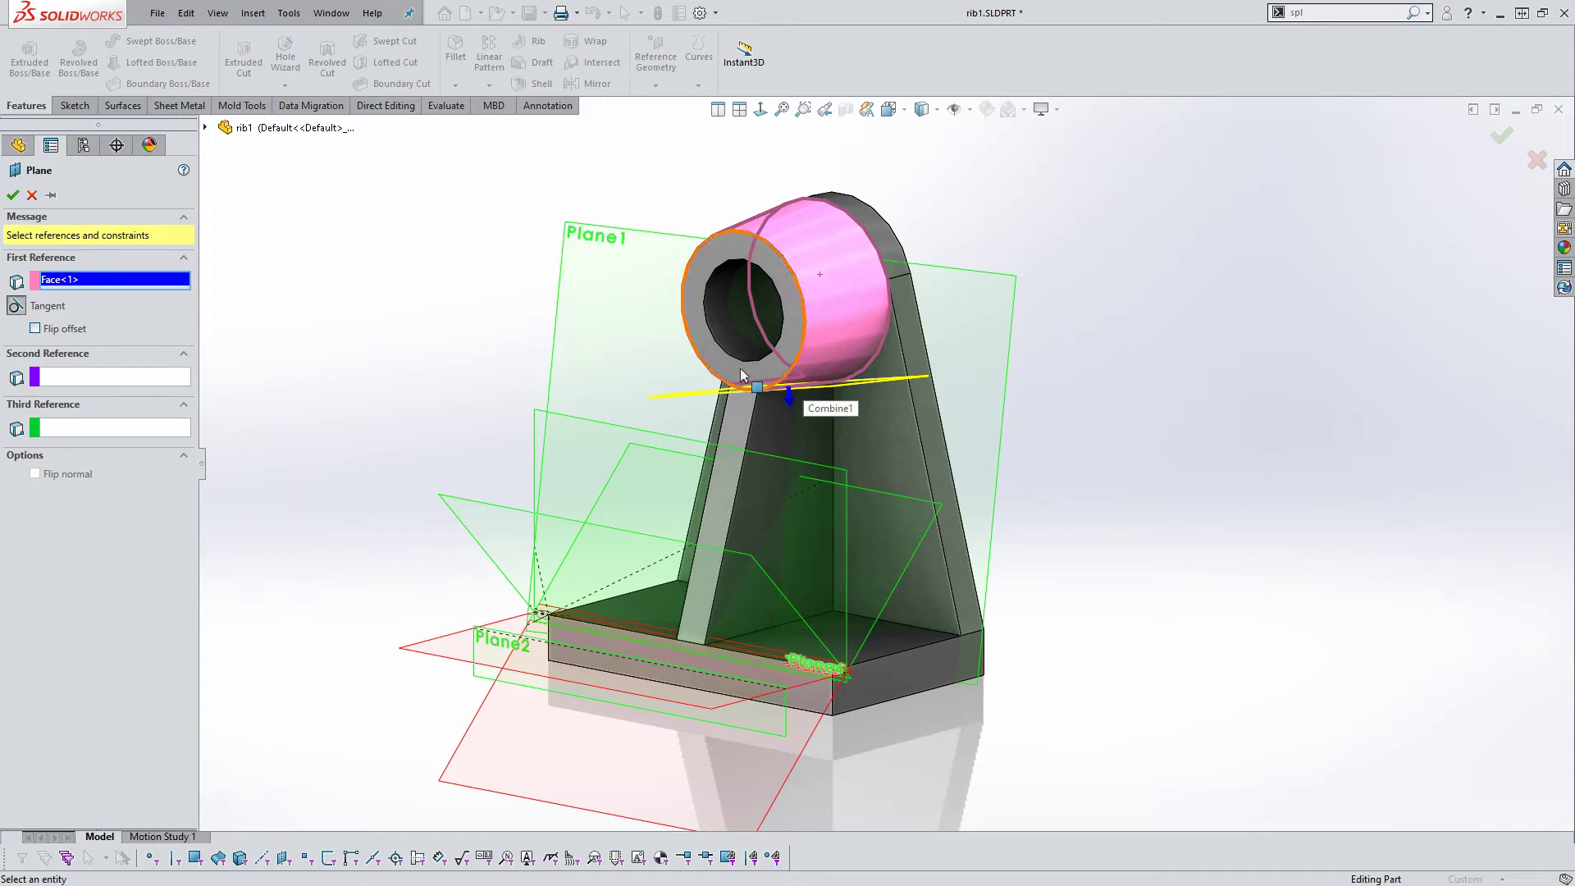
middle_click_drag(794, 396, 802, 418)
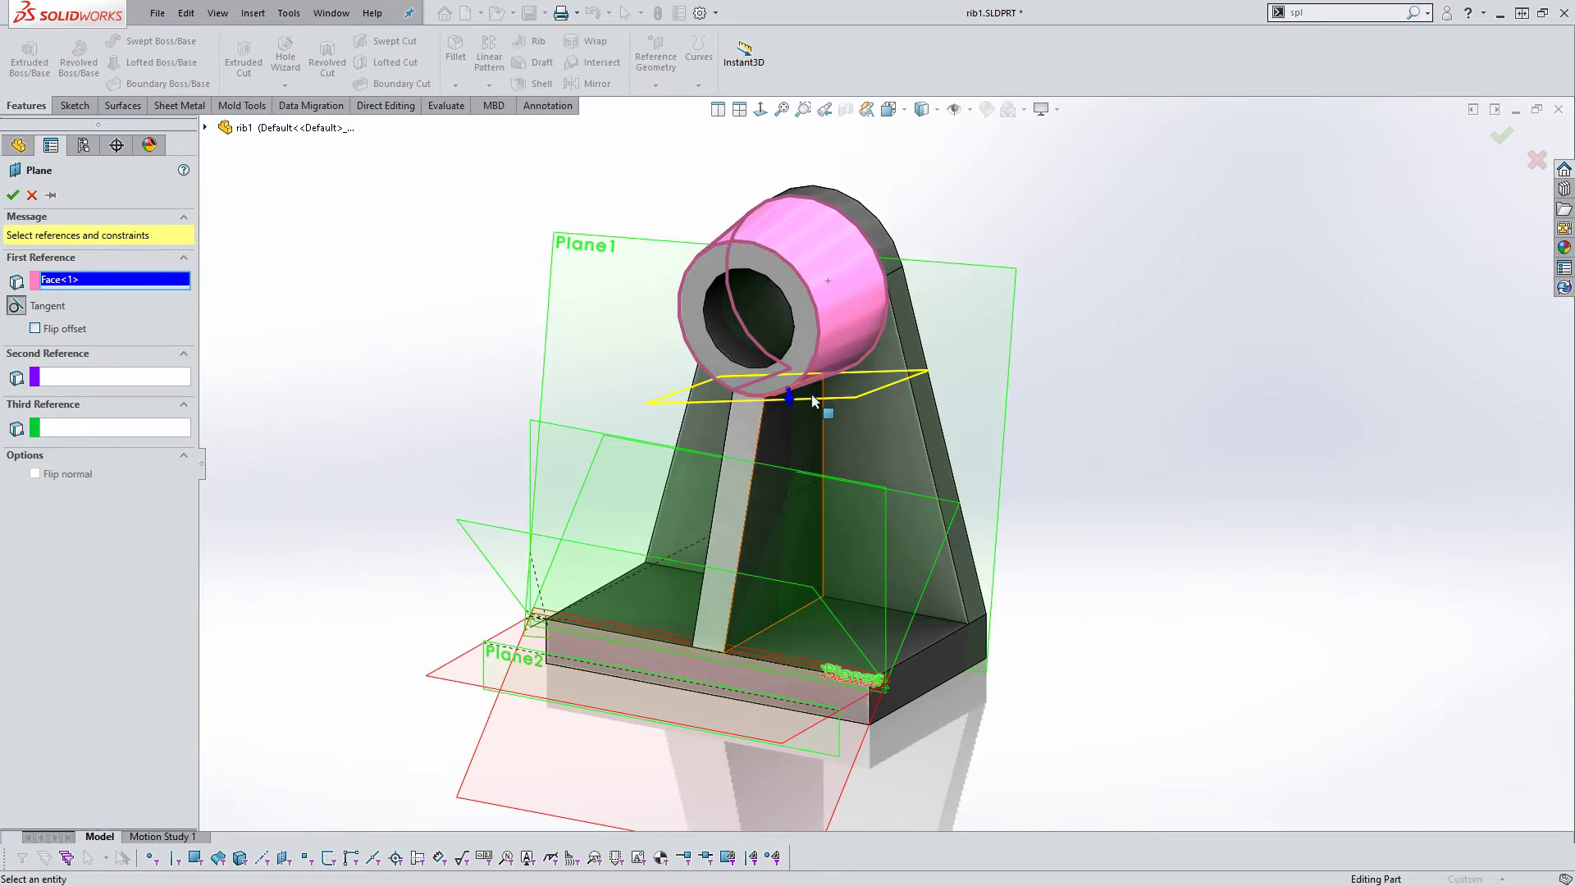
middle_click_drag(823, 422, 802, 406)
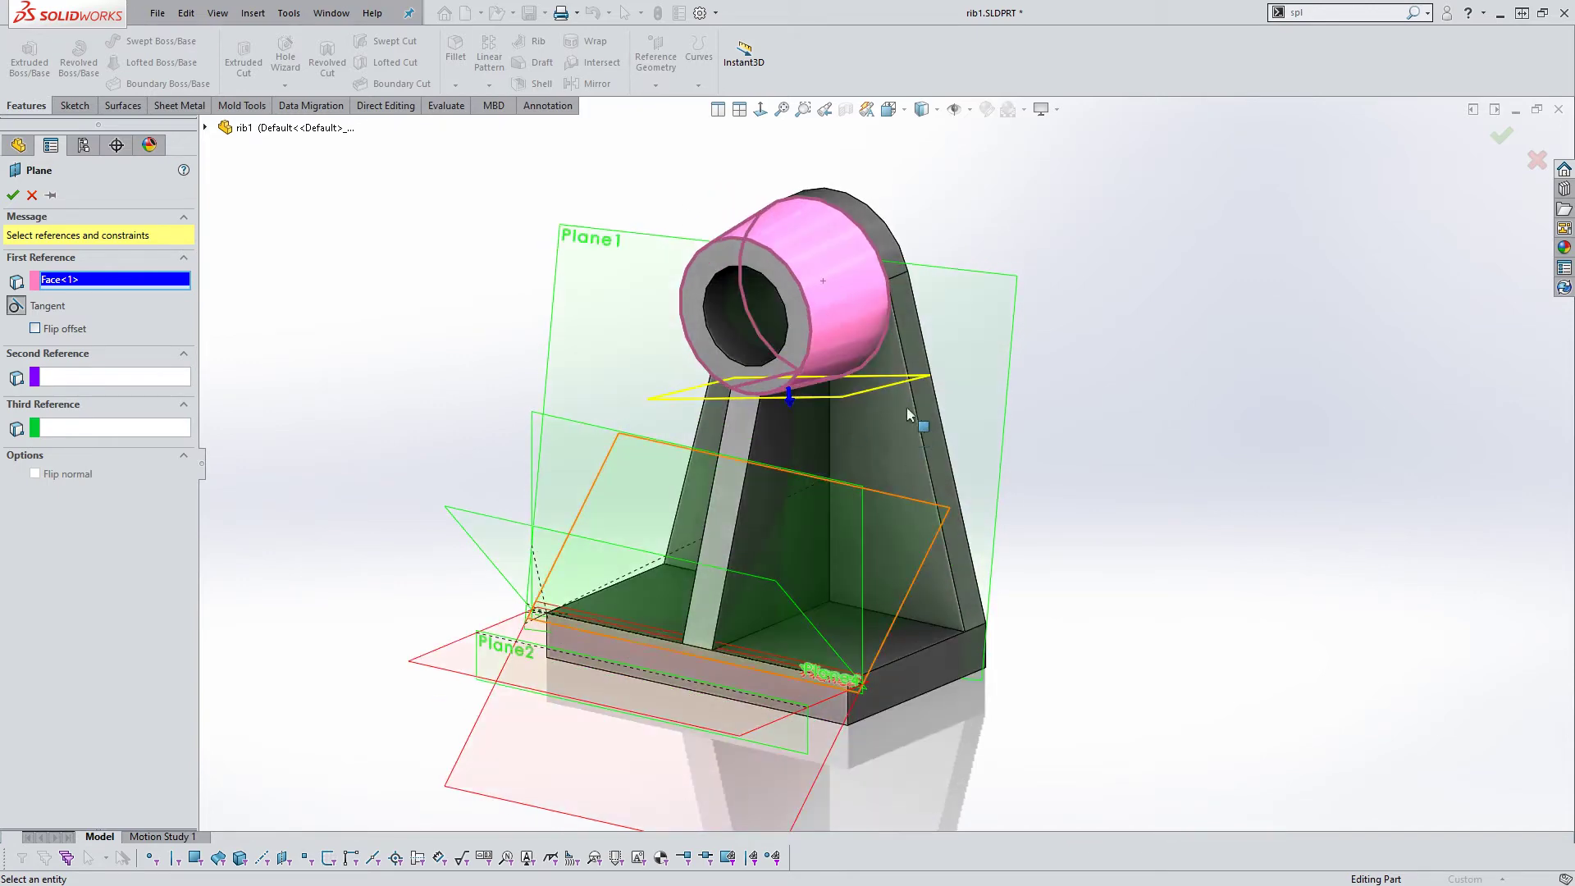
left_click(913, 332)
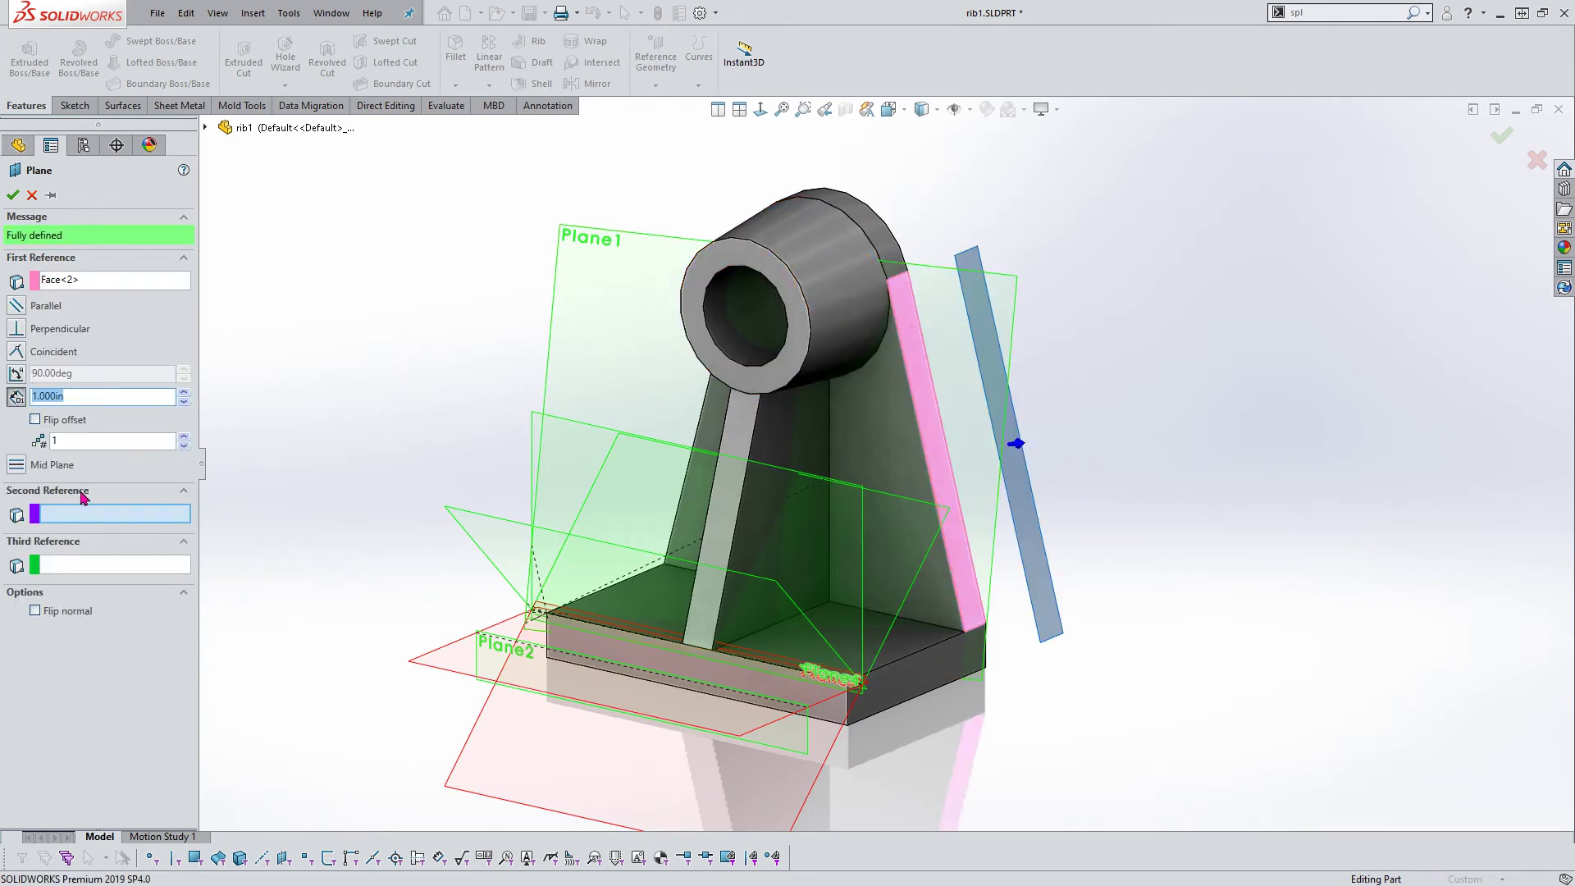
left_click(799, 240)
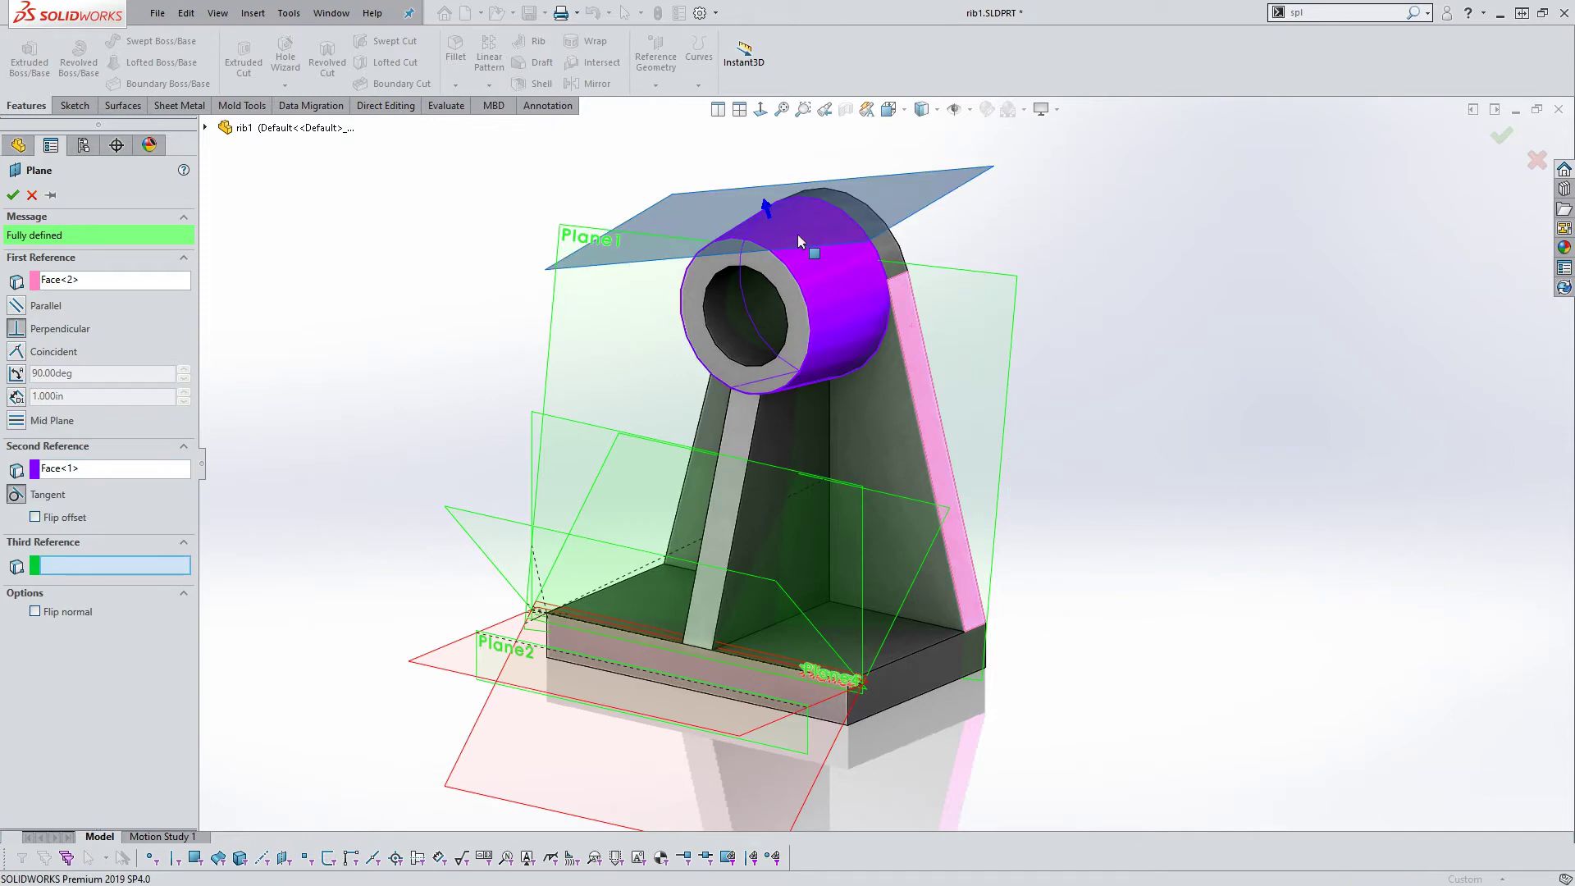
middle_click_drag(798, 236, 786, 203)
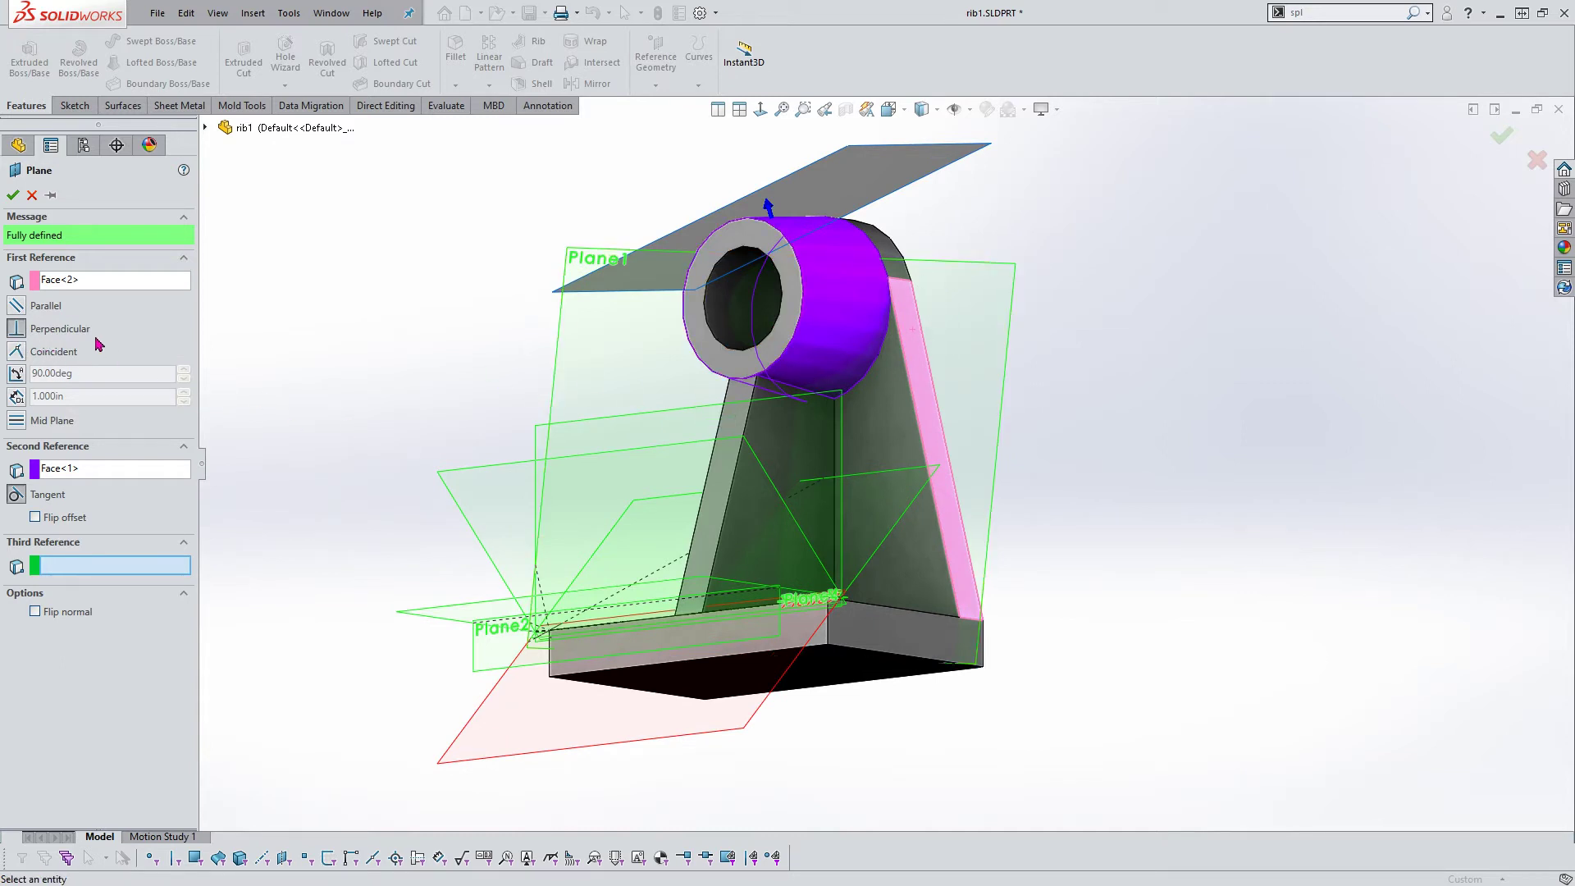
left_click(16, 306)
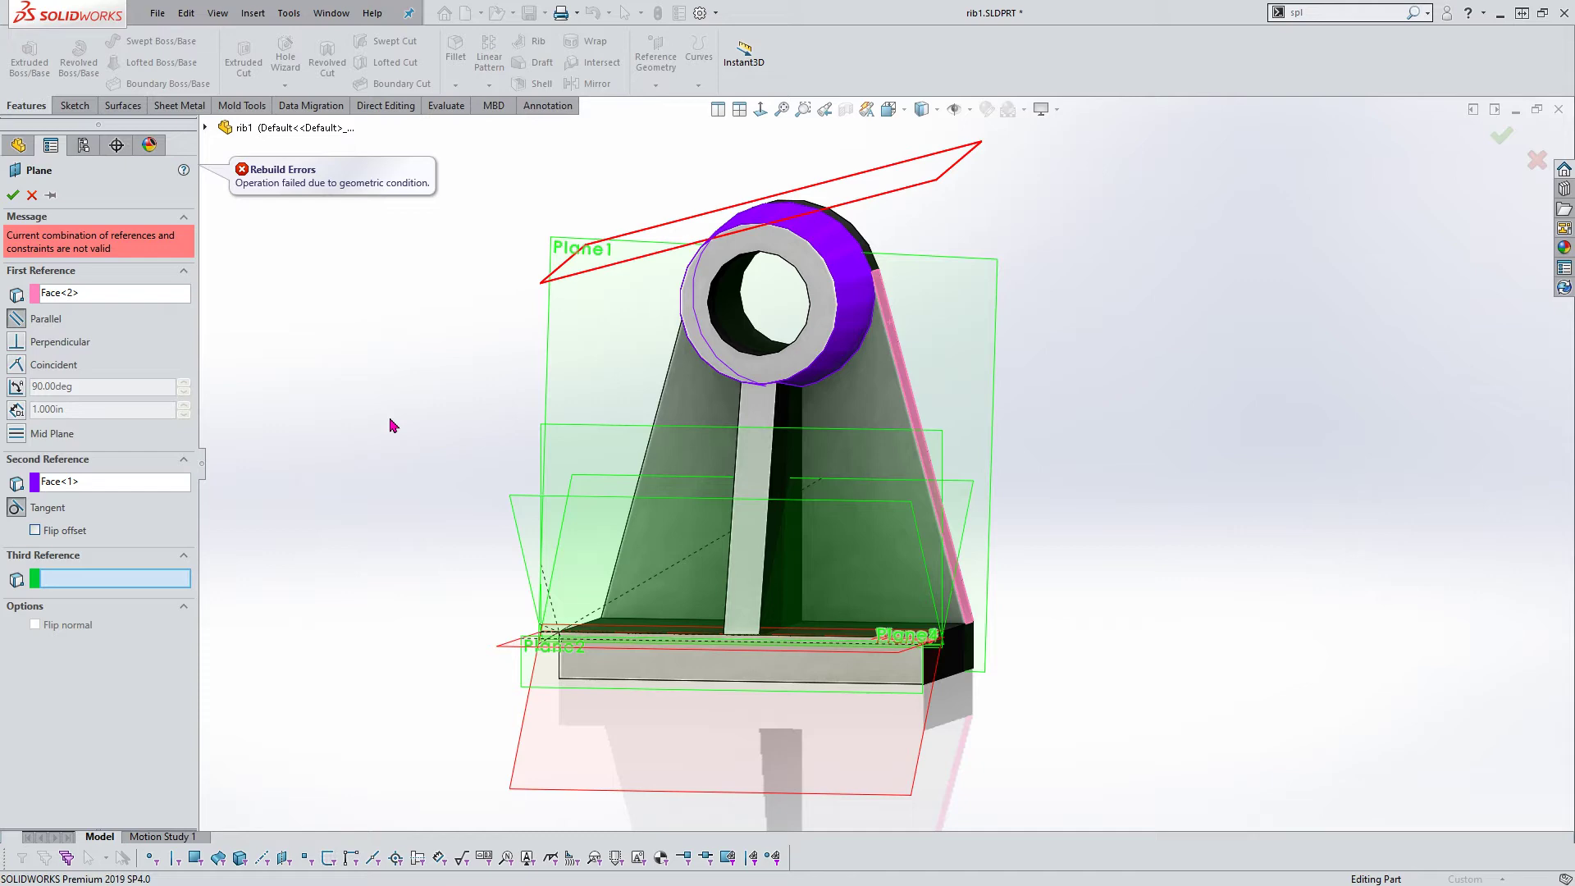
Replace the first reference with the sloped rib face and try Coincident
mouse_move(385, 422)
middle_mouse_down()
mouse_move(345, 443)
mouse_move(338, 426)
middle_mouse_up()
scroll(400, 438, "down", 1)
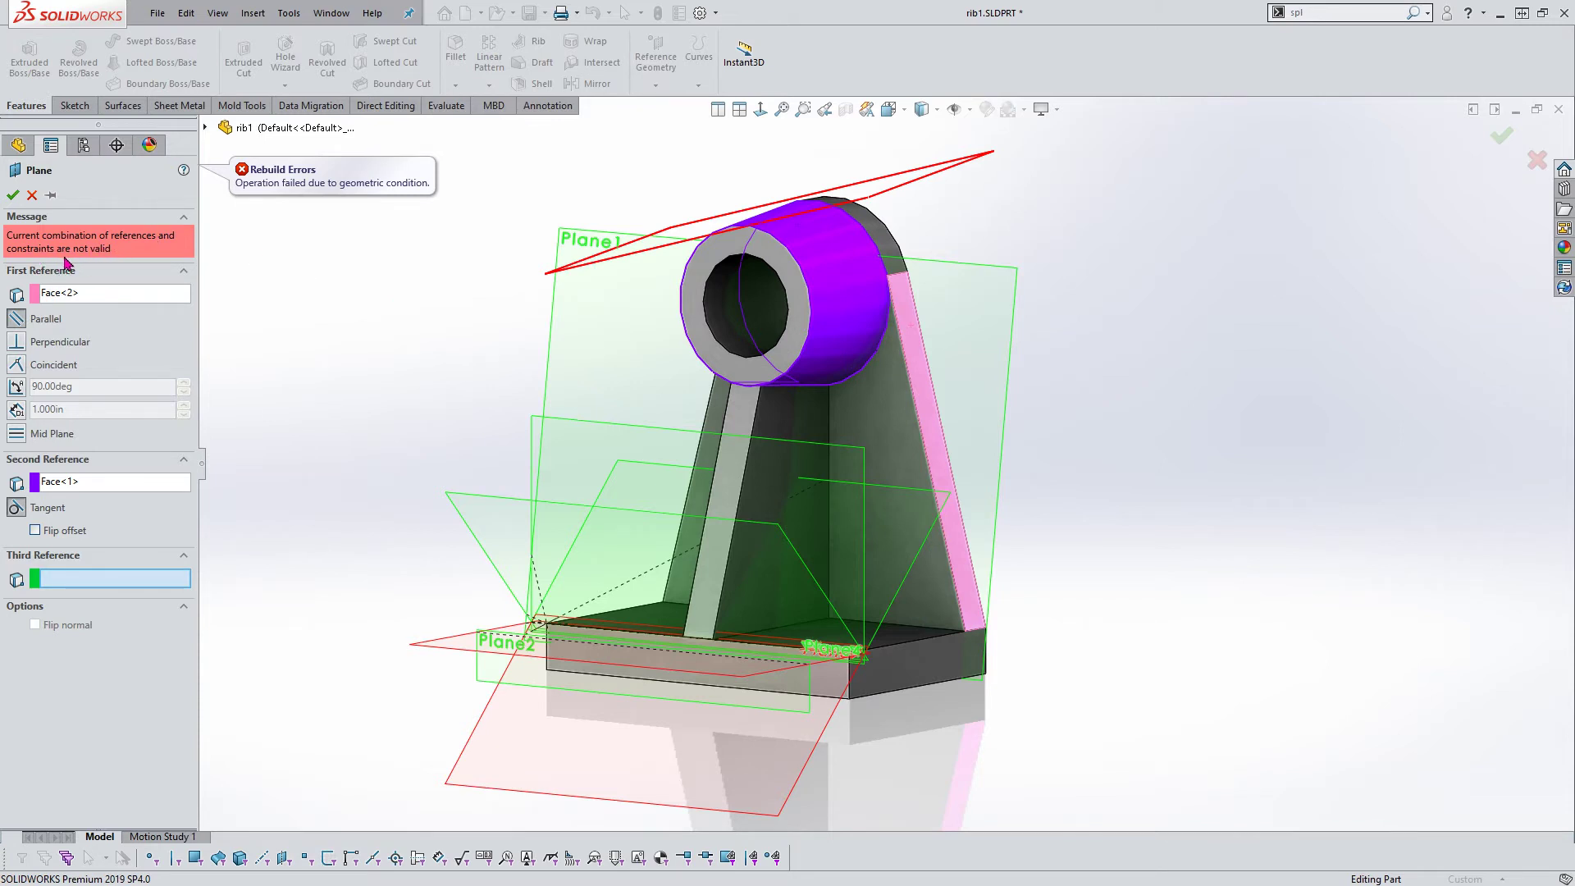
left_click(86, 297)
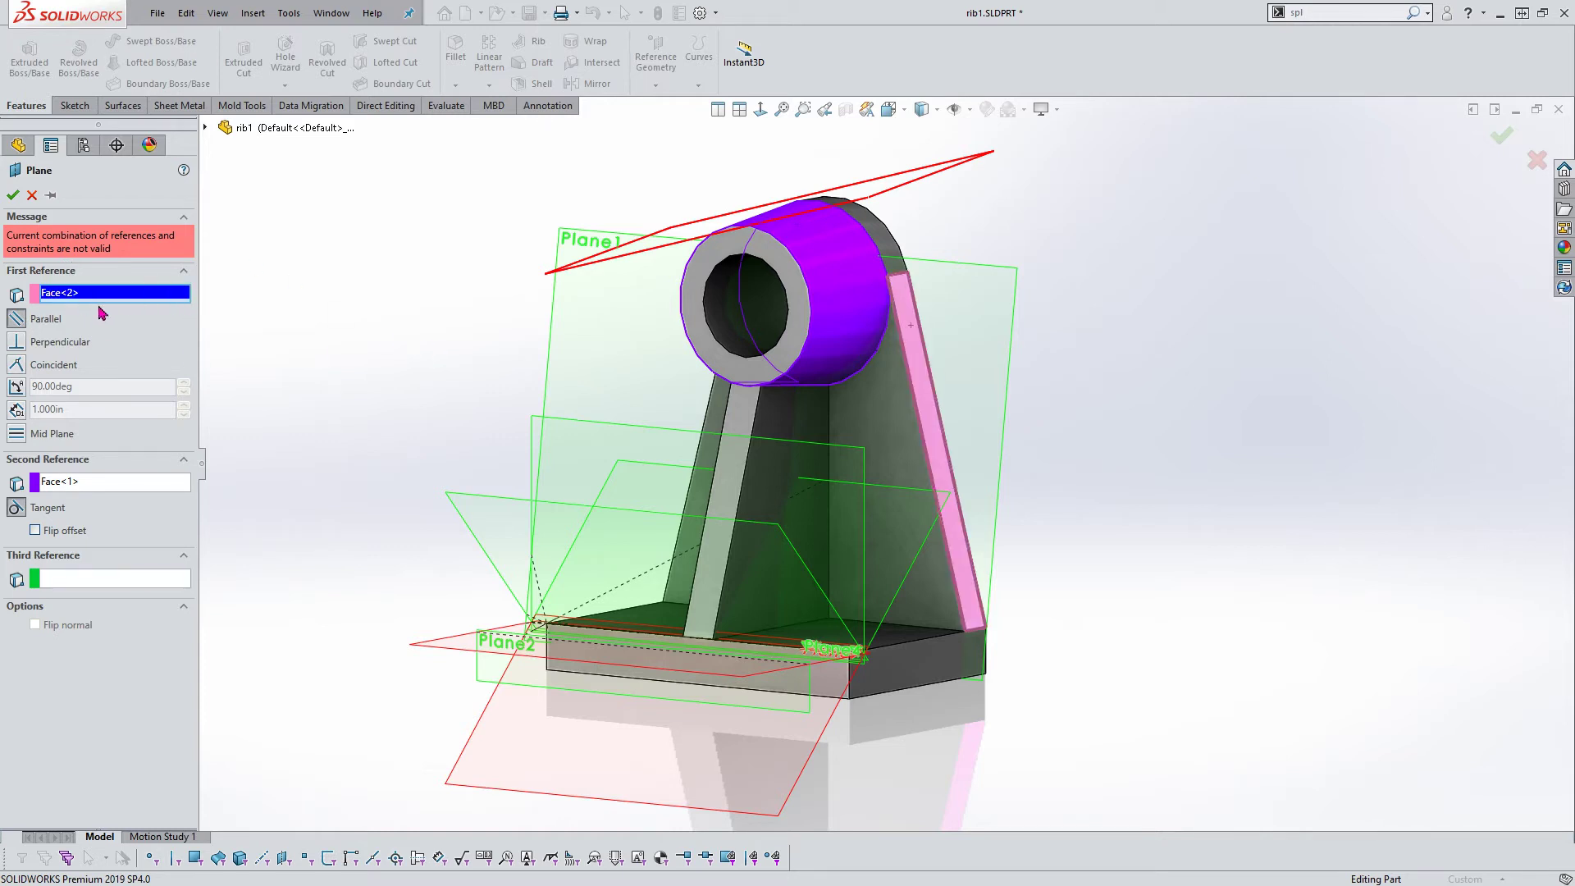
key("Delete")
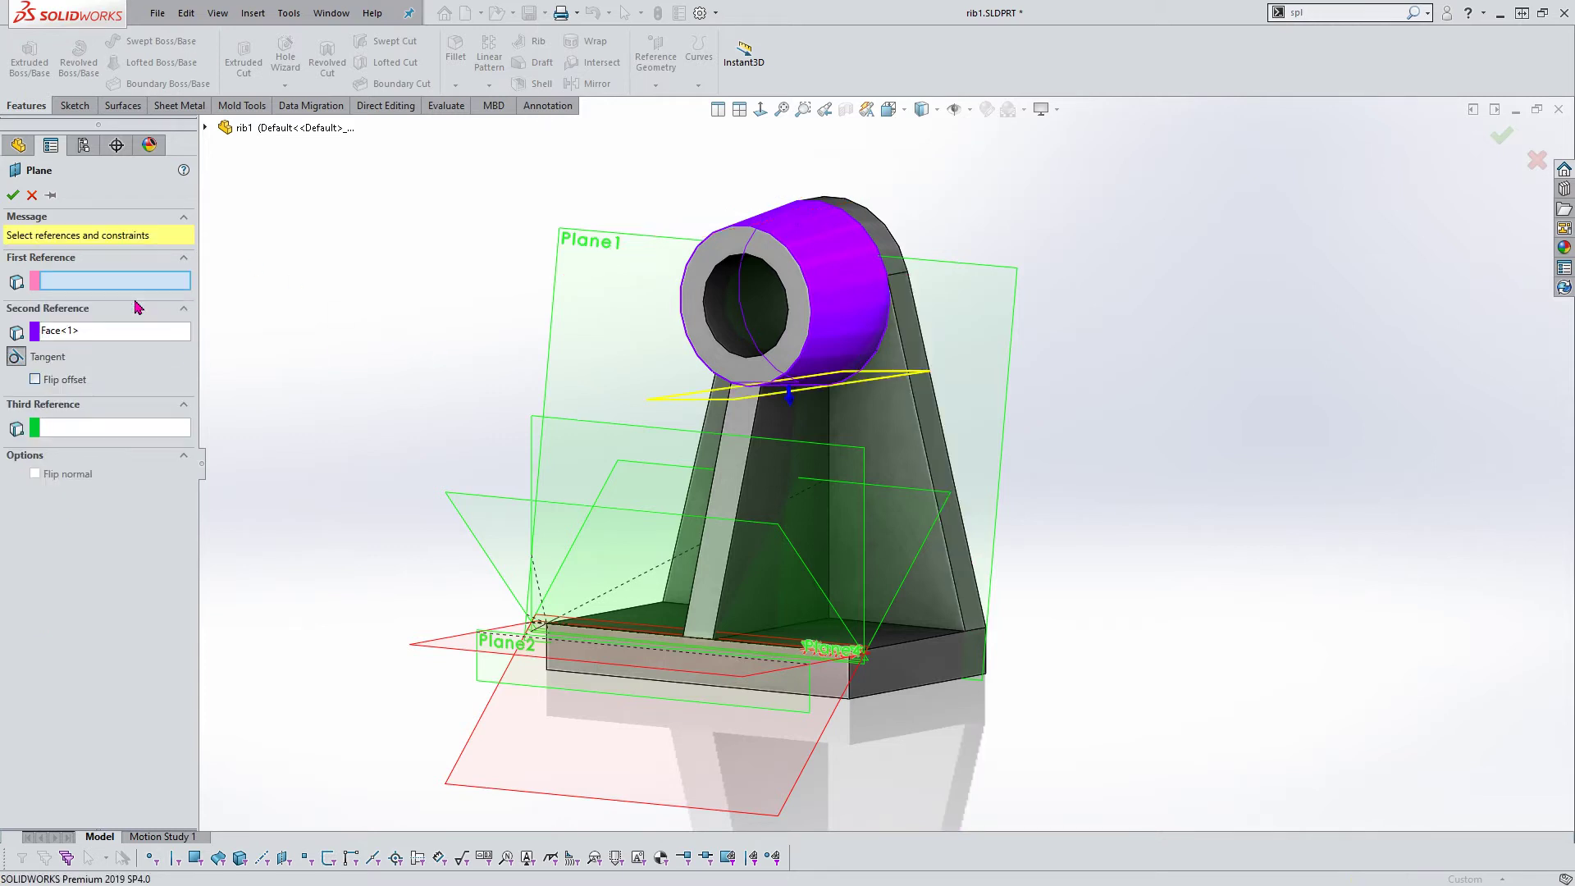
left_click(903, 319)
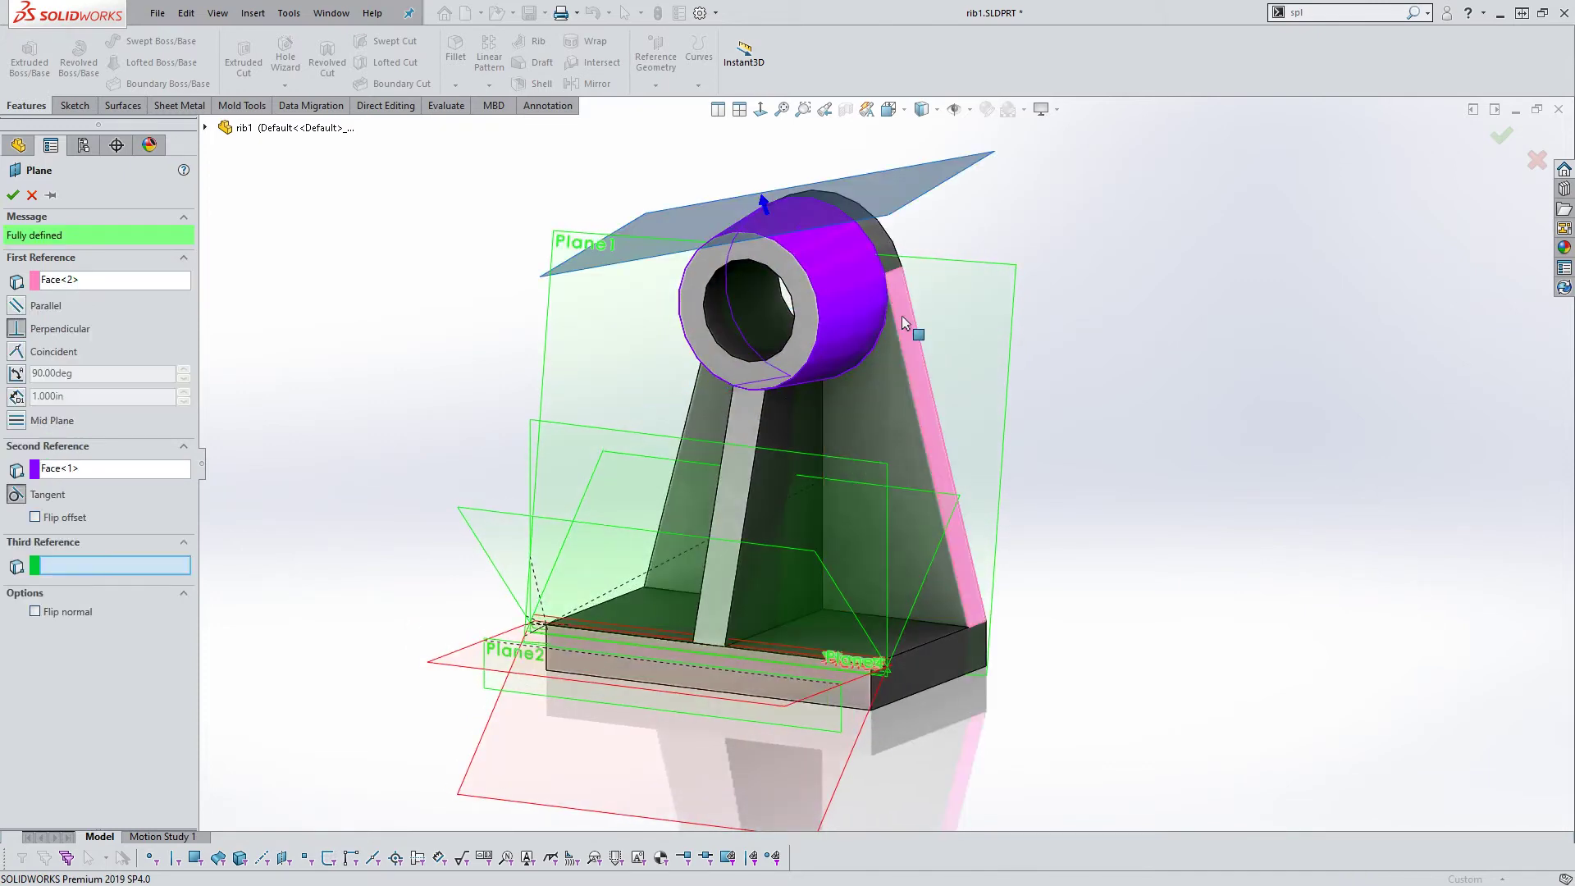
left_click(18, 353)
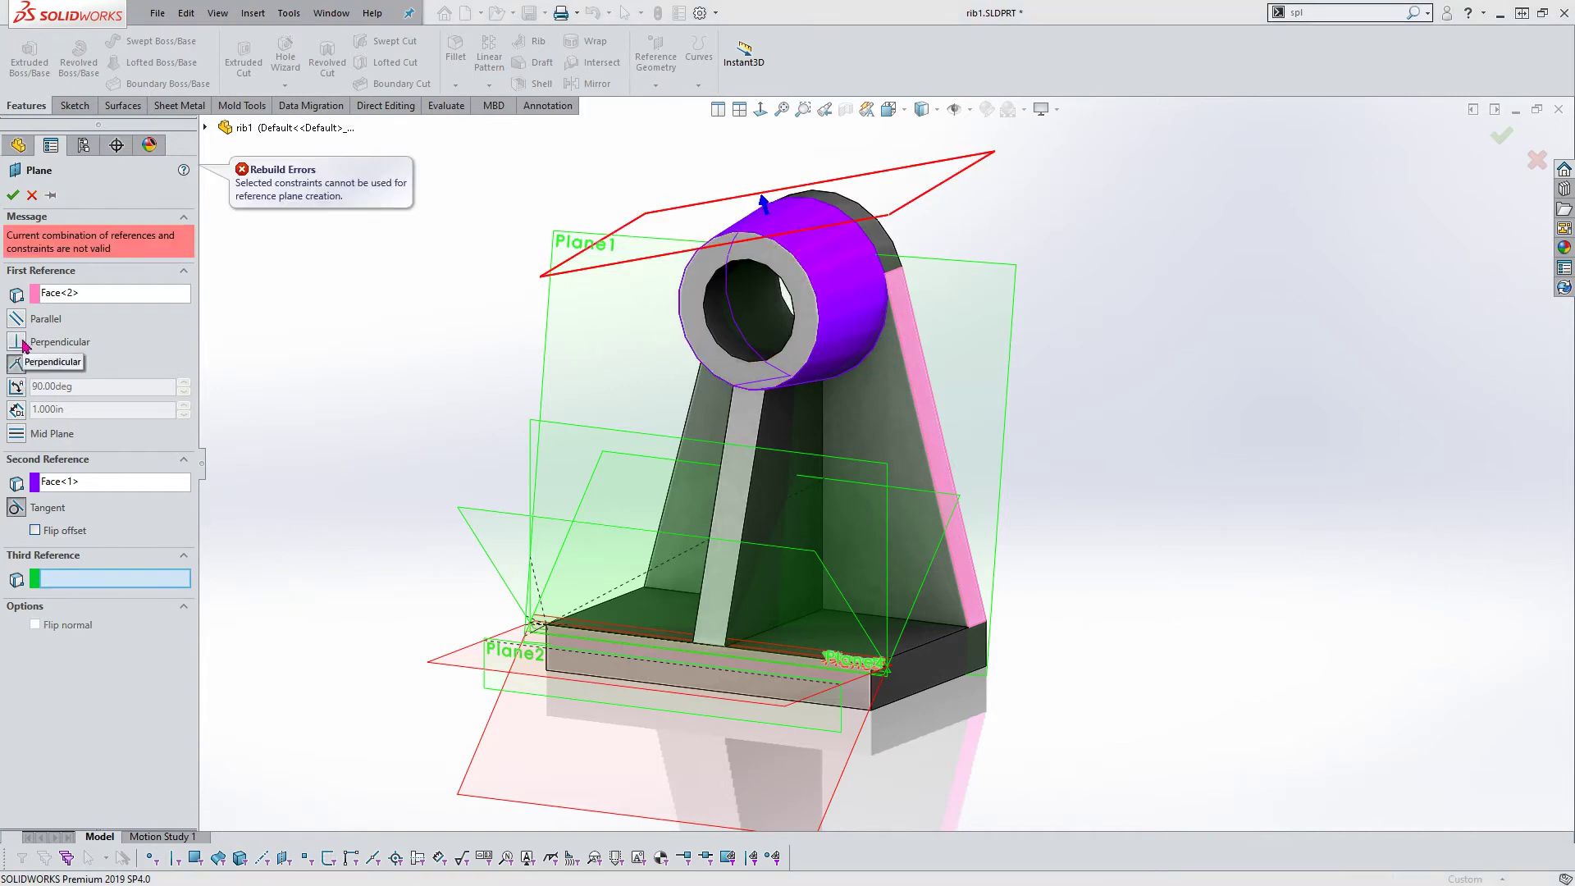
Switch the rib face relation to Perpendicular, keeping the boss cylinder tangent
left_click(18, 341)
mouse_move(503, 416)
middle_mouse_down()
mouse_move(482, 310)
mouse_move(398, 172)
mouse_move(415, 246)
mouse_move(366, 211)
mouse_move(819, 183)
middle_mouse_up()
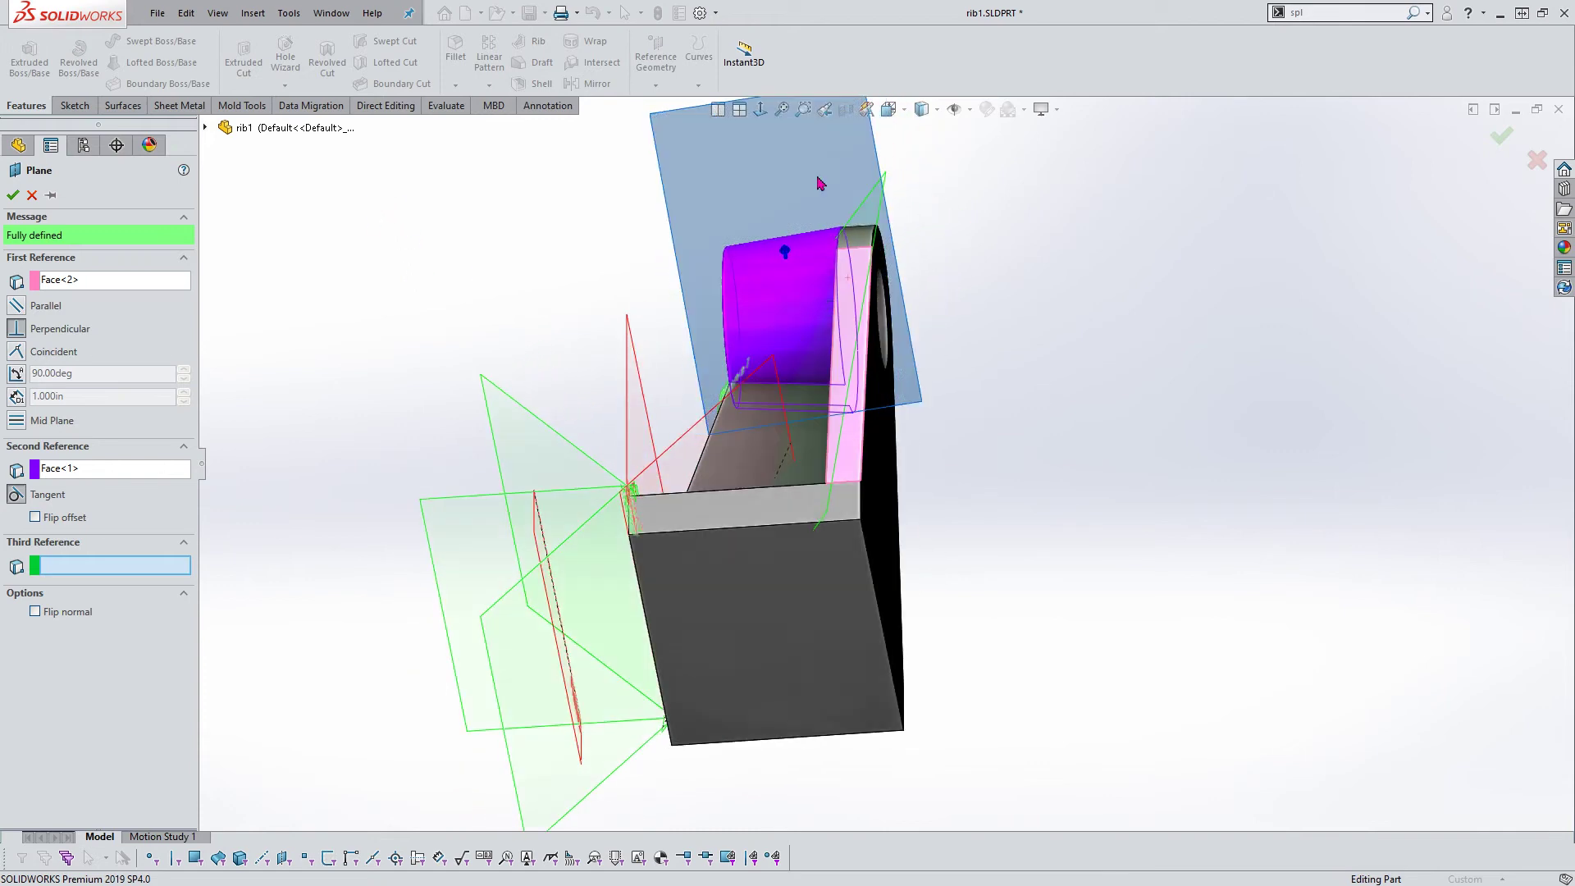
mouse_move(844, 254)
middle_mouse_down()
mouse_move(1013, 451)
mouse_move(815, 240)
middle_mouse_up()
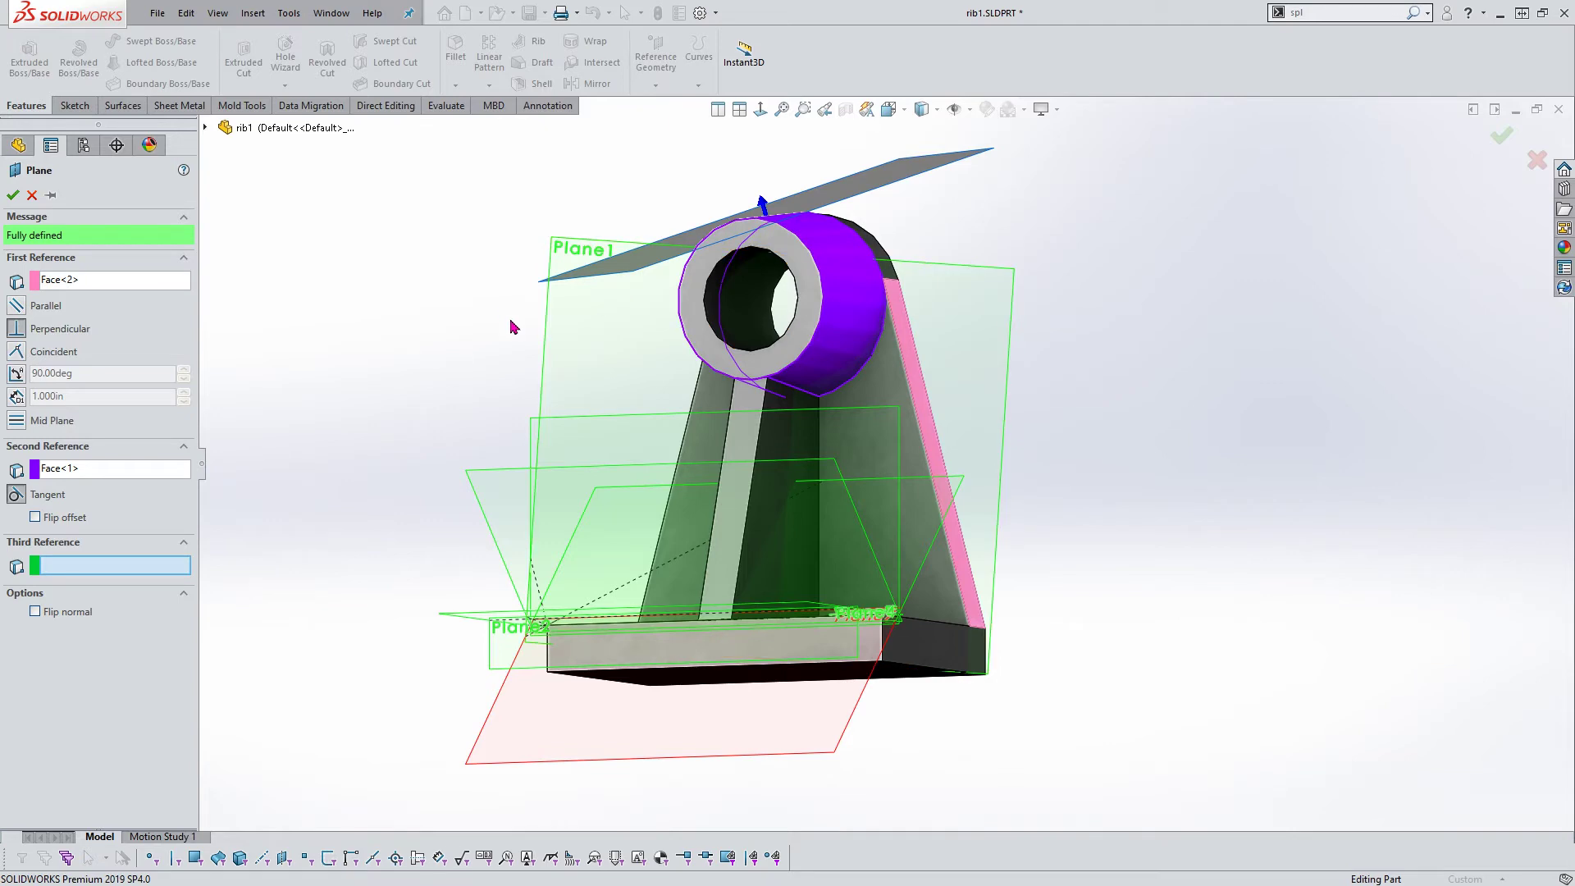
mouse_move(530, 327)
middle_mouse_down()
mouse_move(506, 344)
mouse_move(516, 387)
middle_mouse_up()
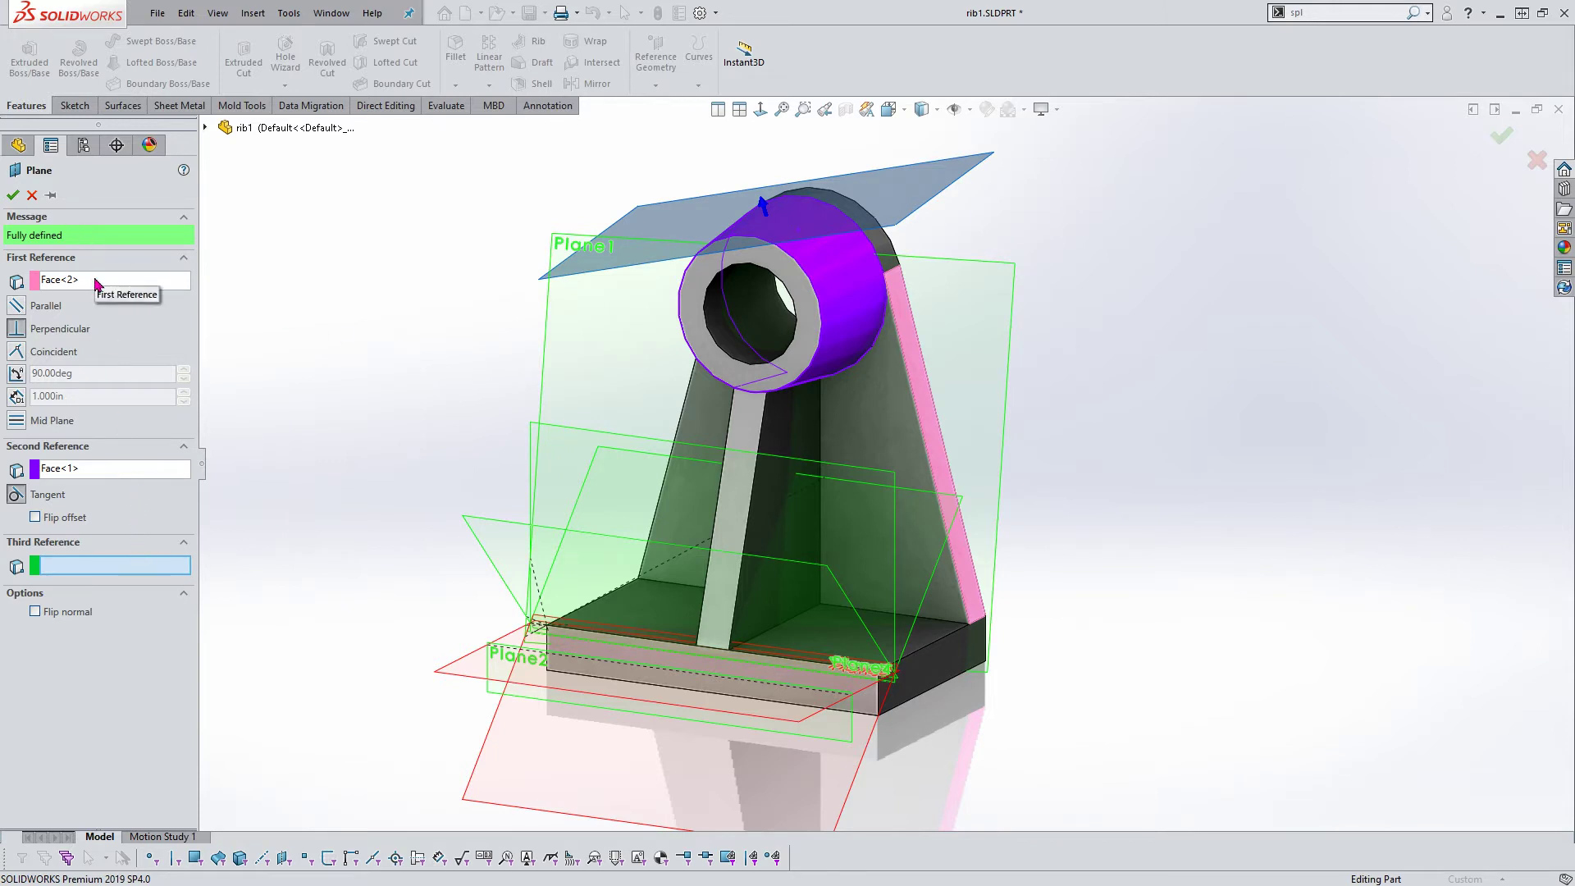
left_click(98, 469)
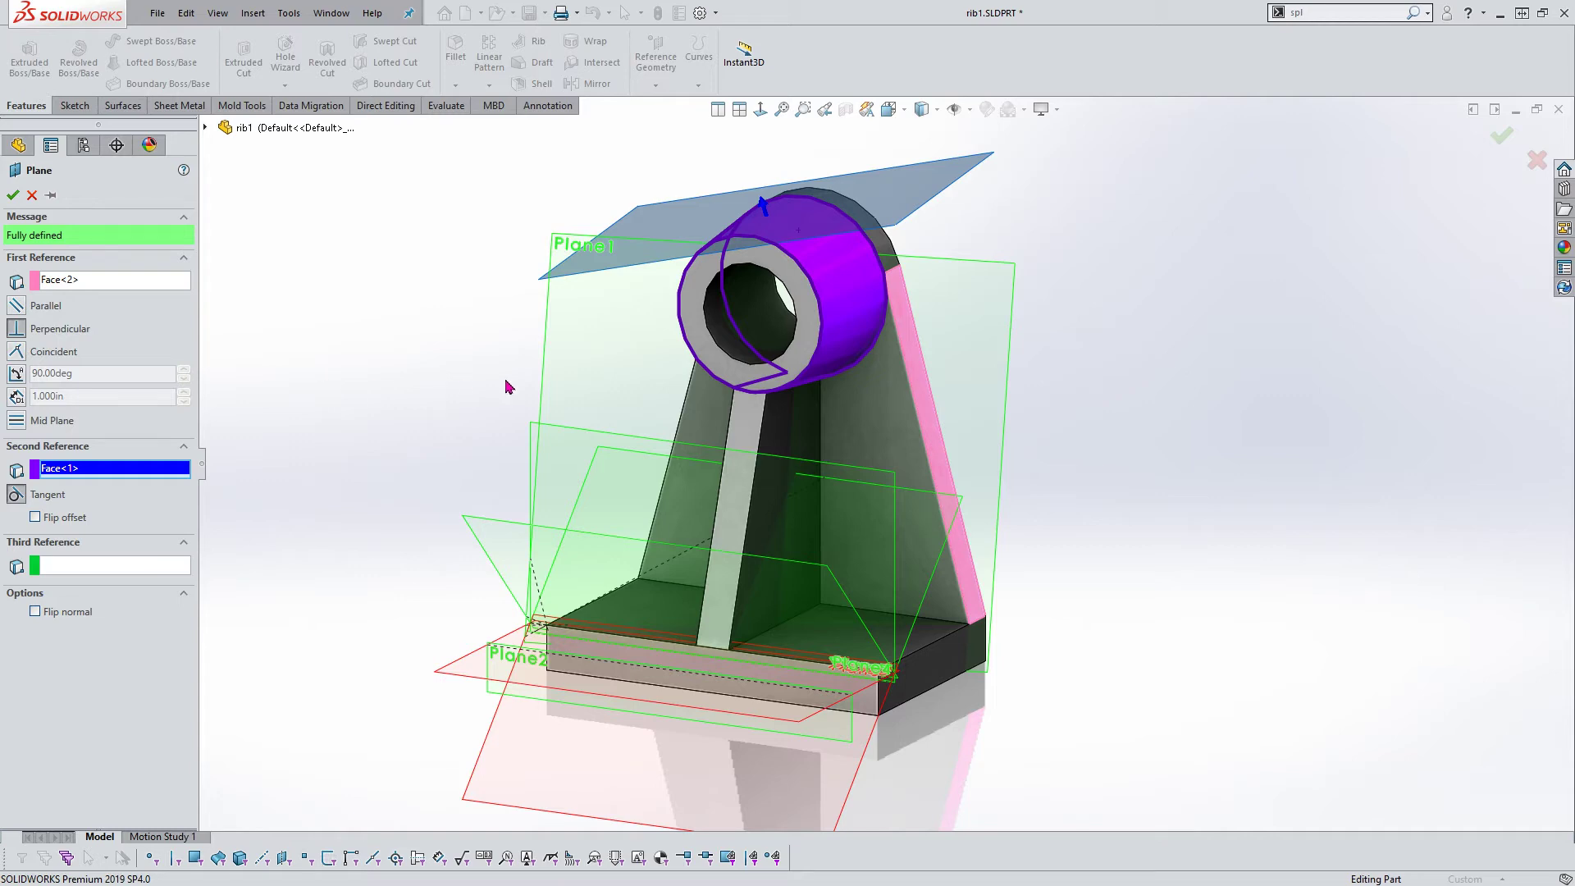
mouse_move(507, 387)
middle_mouse_down()
mouse_move(464, 320)
mouse_move(517, 451)
mouse_move(728, 450)
mouse_move(517, 422)
mouse_move(476, 445)
middle_mouse_up()
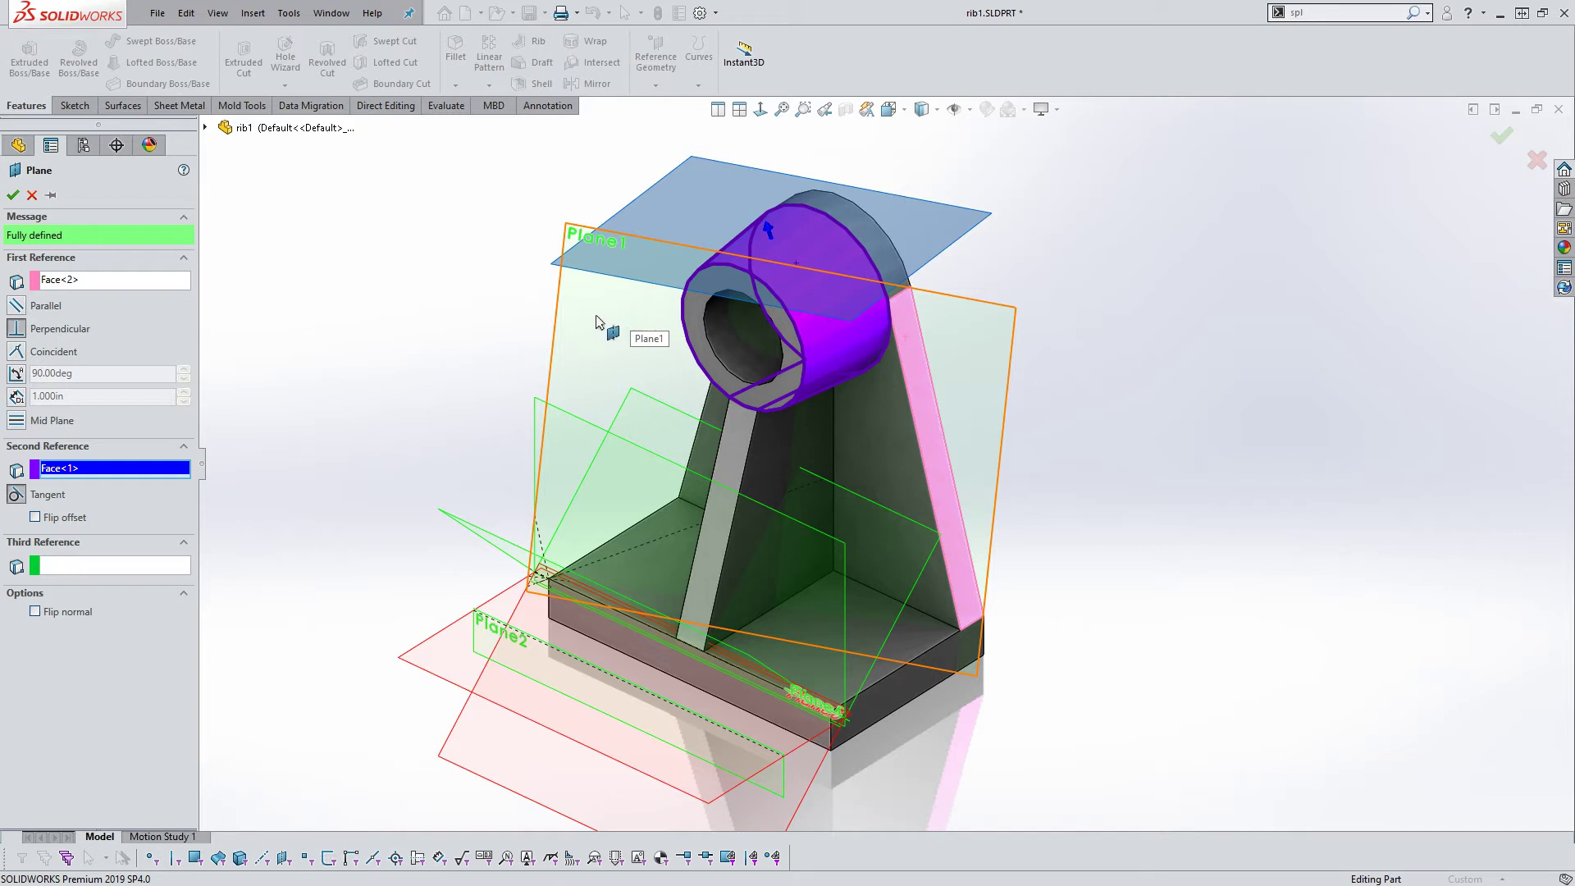
Accept the plane as Plane7, then select Plane1 and orbit to a side view
key("Return")
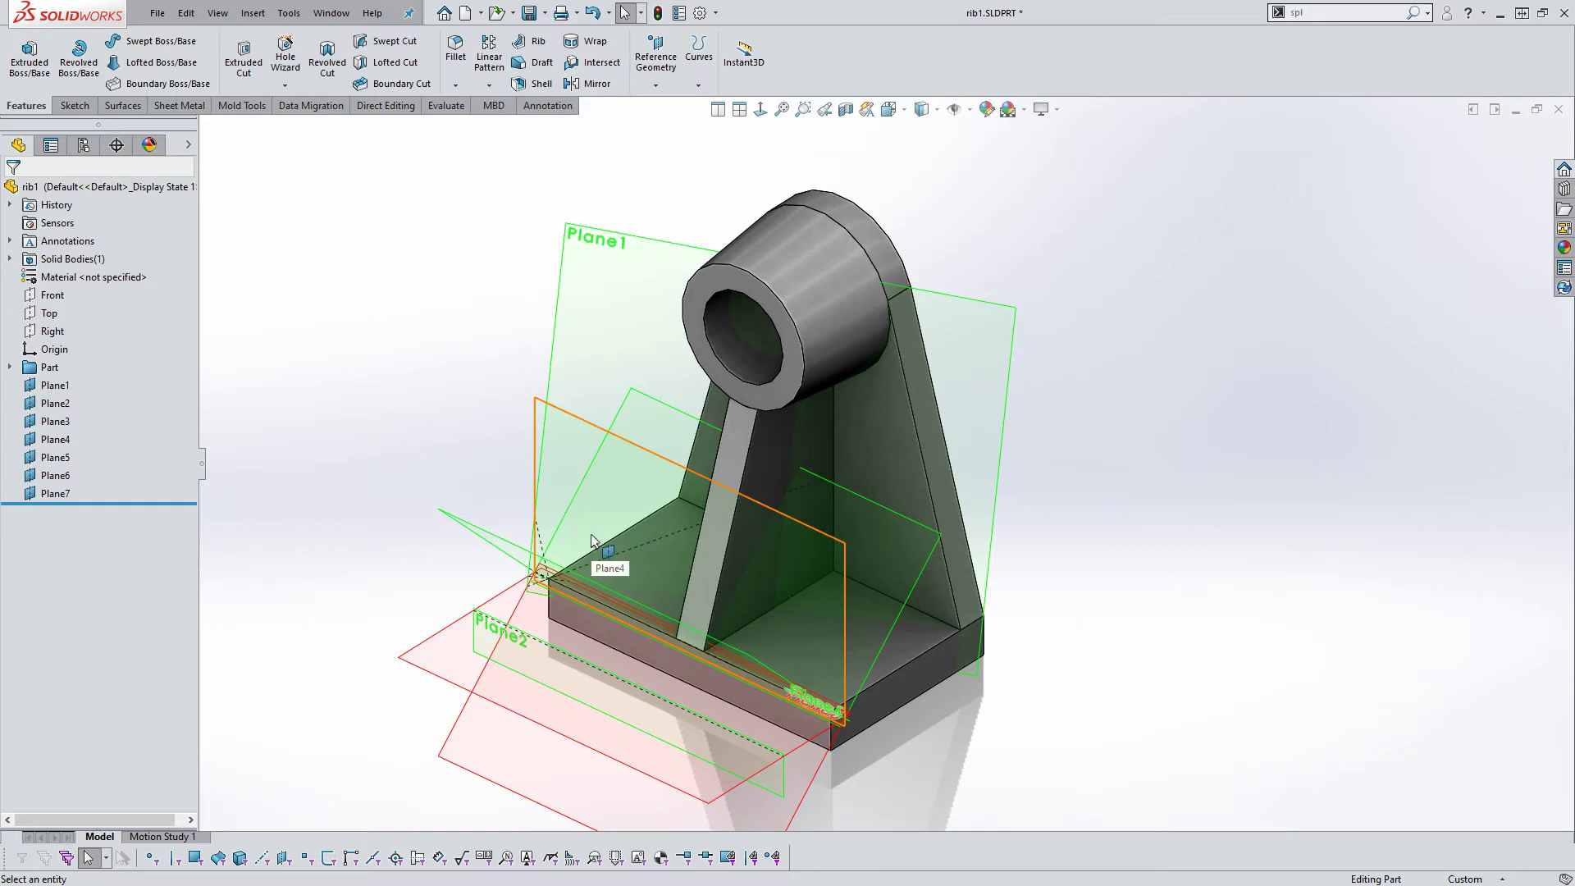
scroll(886, 459, "up", 2)
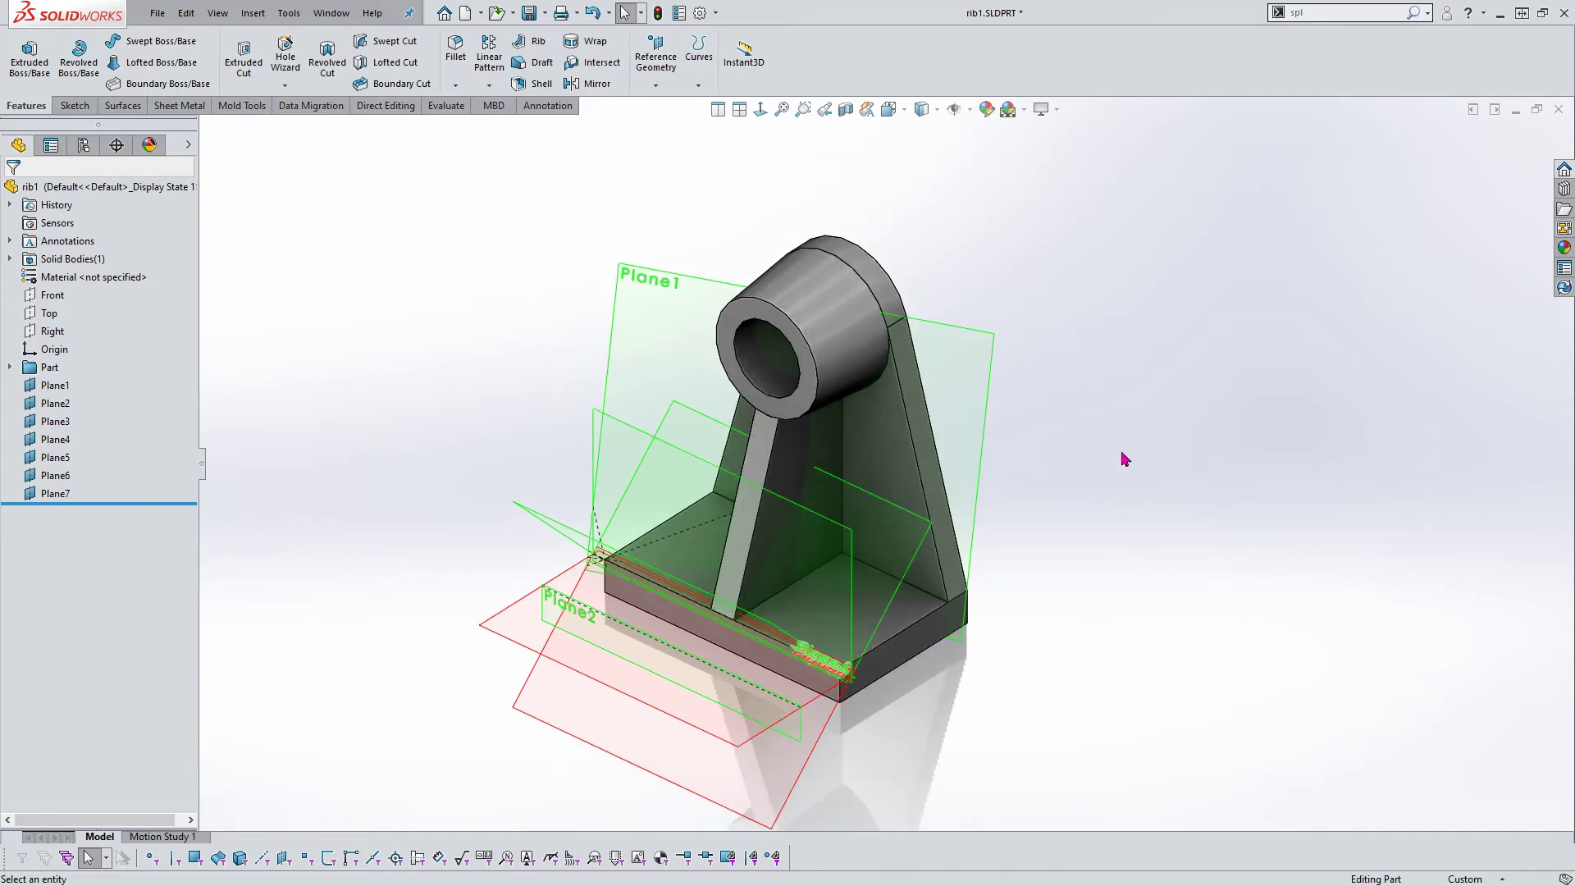
left_click(987, 350)
mouse_move(996, 386)
middle_mouse_down()
mouse_move(869, 380)
mouse_move(796, 355)
mouse_move(921, 397)
mouse_move(1115, 380)
middle_mouse_up()
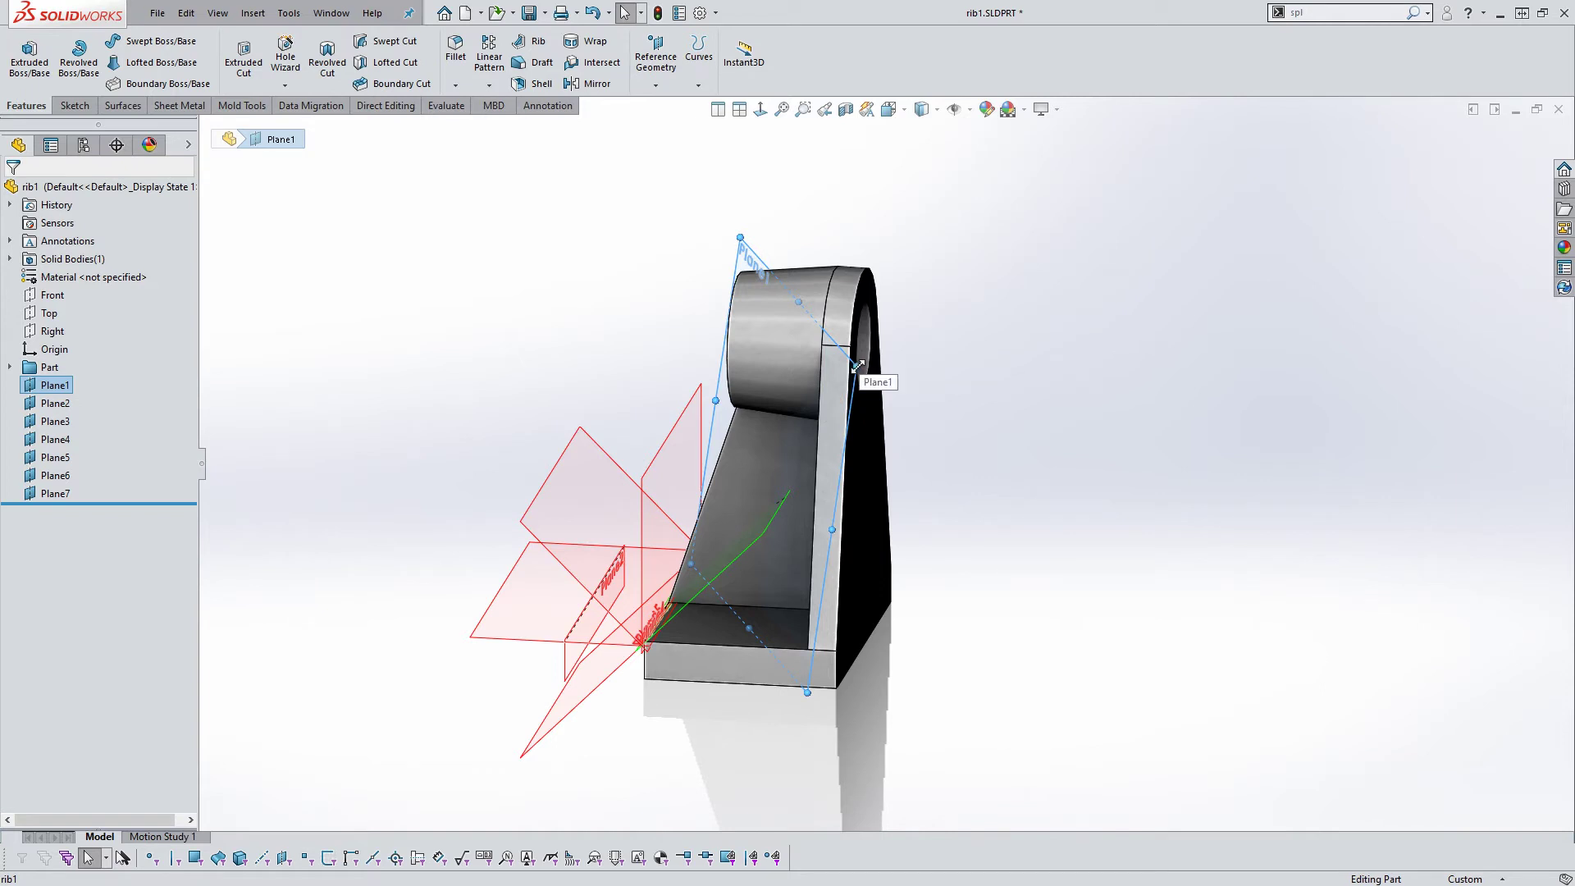
Ctrl-drag Plane1 into a new offset plane at 2.5 in, creating Plane8
mouse_move(857, 365)
left_mouse_down("ctrl")
mouse_move(936, 386)
mouse_move(628, 441)
mouse_move(1060, 443)
left_mouse_up("ctrl")
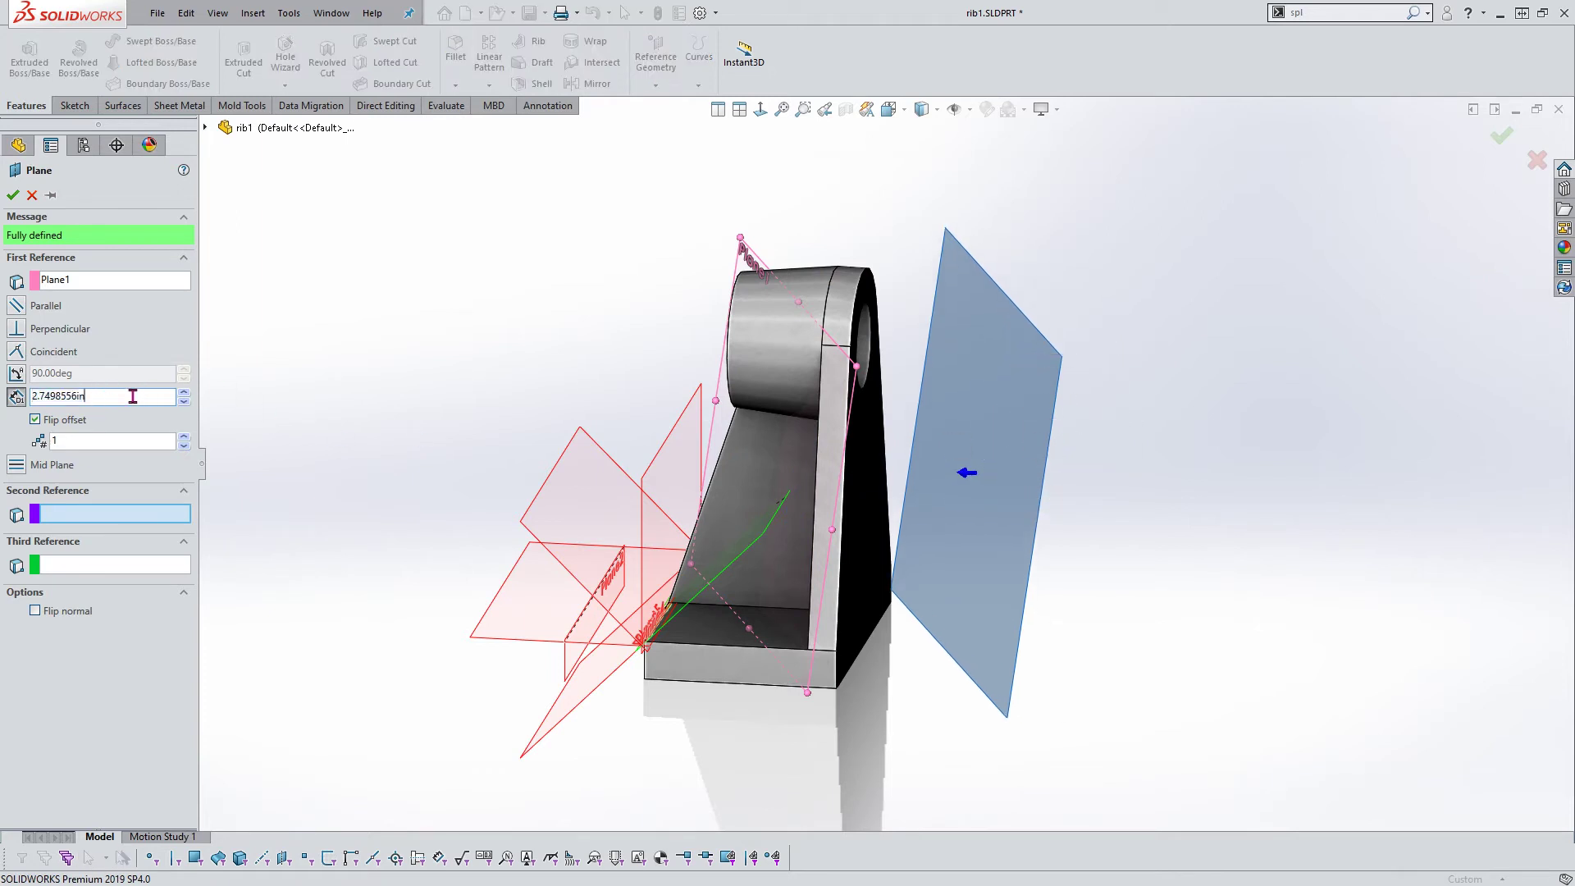
type("2.")
type("5")
key("Return")
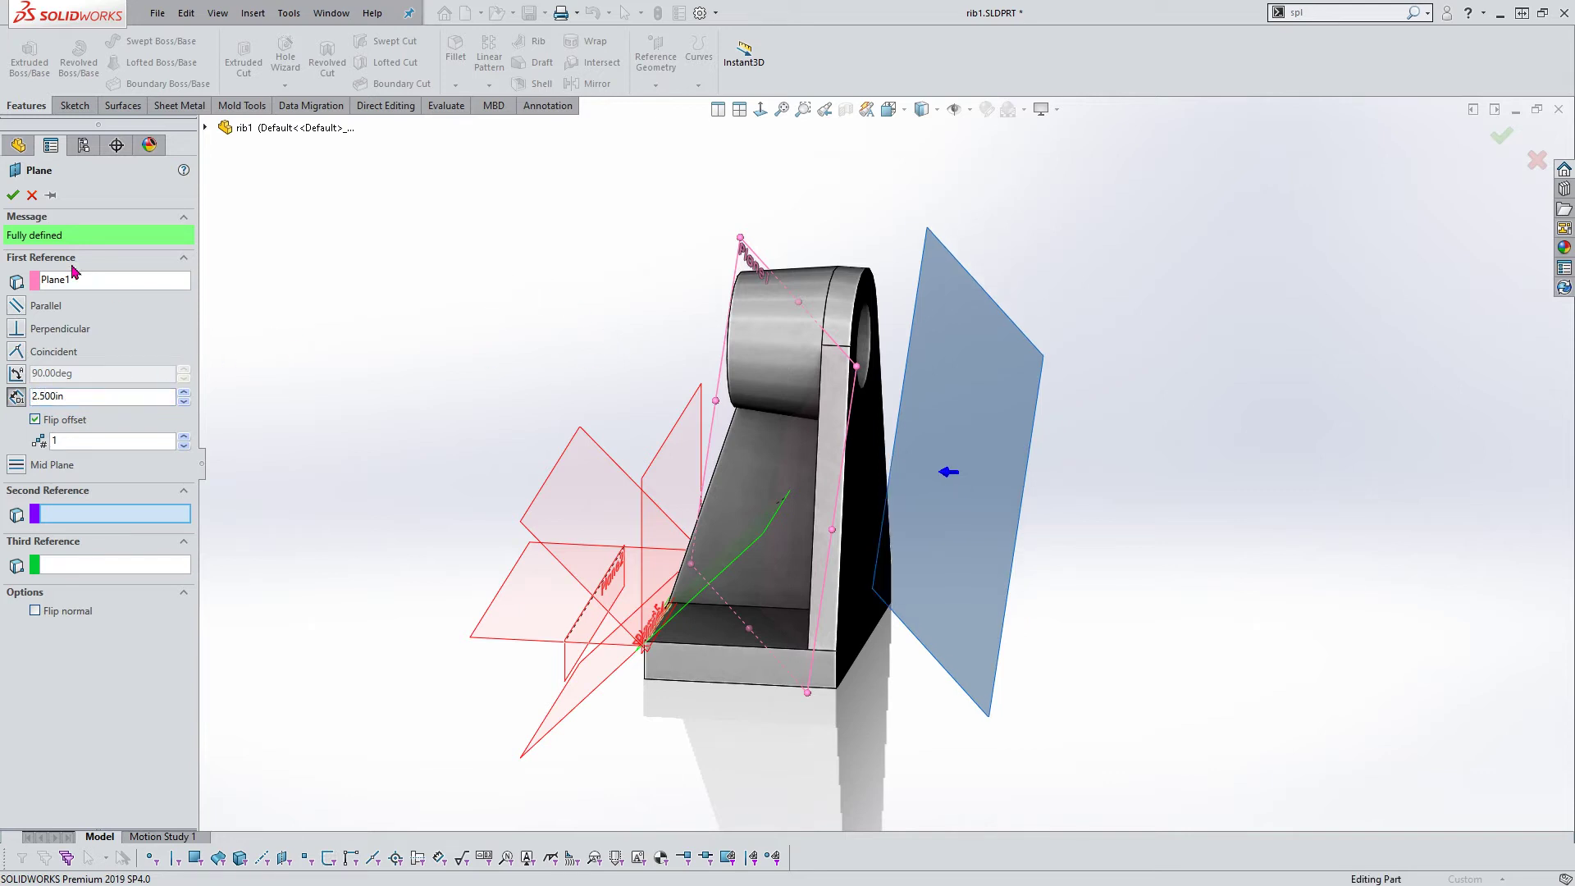
left_click(12, 194)
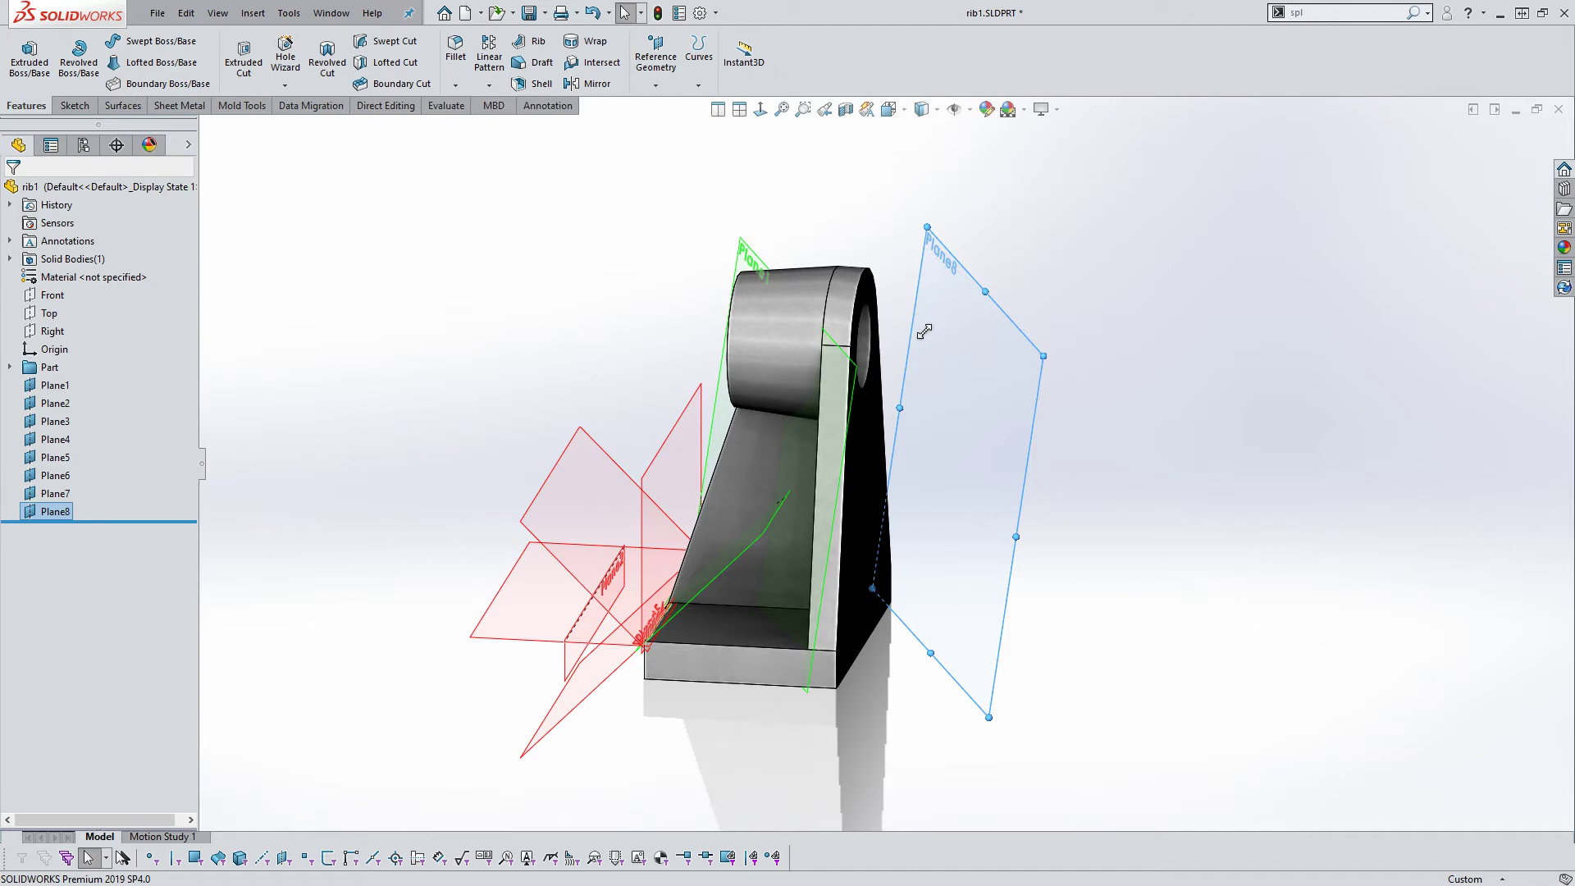
Orbit the bracket to an isometric angle and select two faces of its base
mouse_move(924, 331)
middle_mouse_down()
mouse_move(671, 451)
mouse_move(484, 433)
middle_mouse_up()
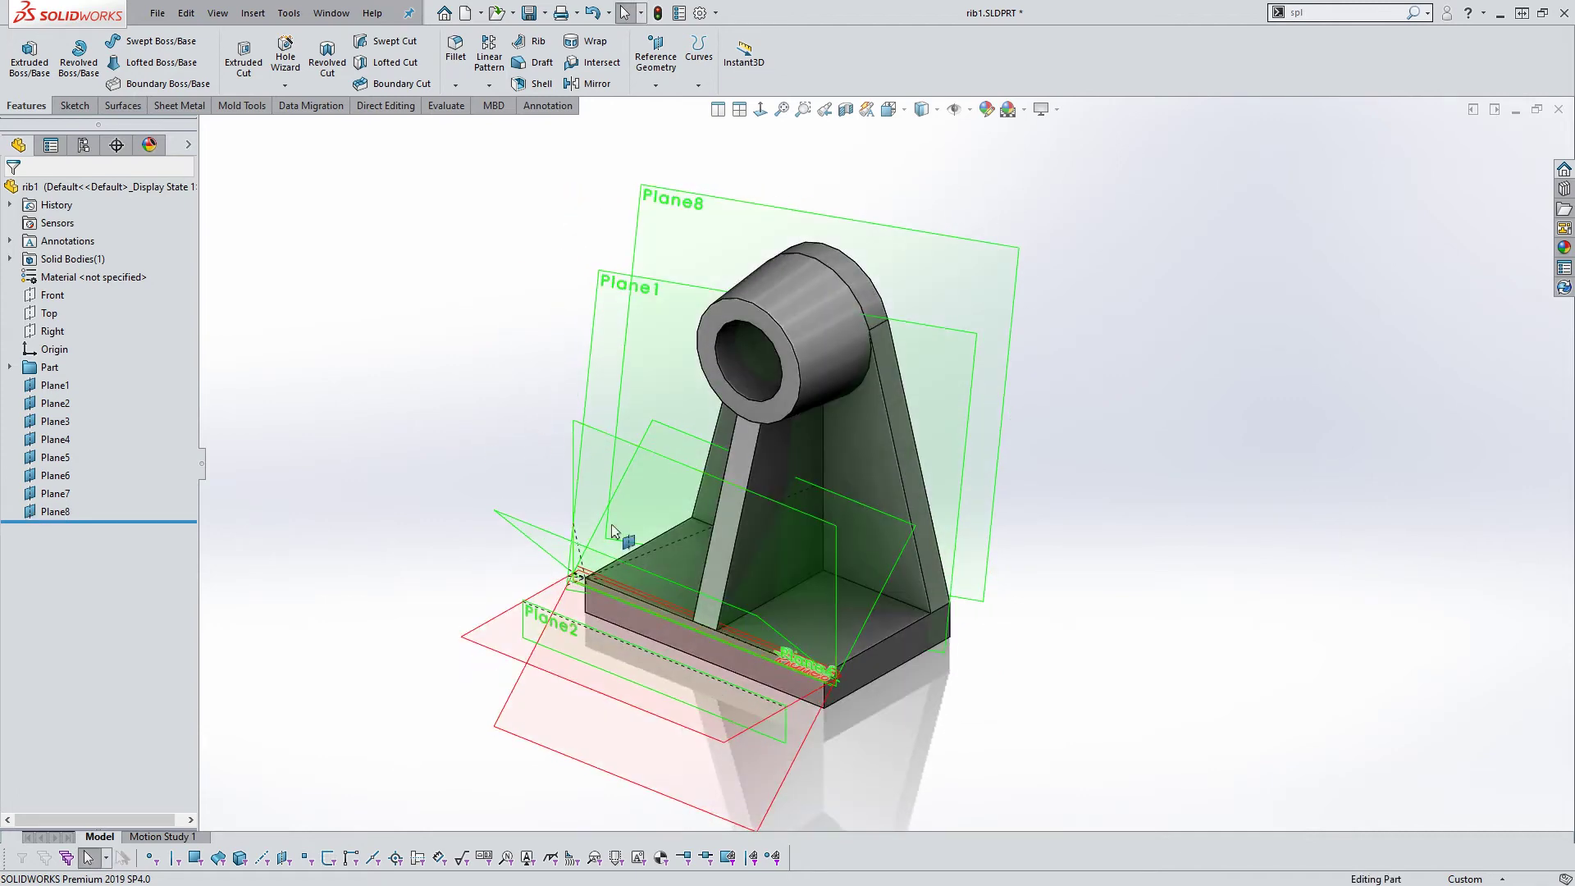
mouse_move(889, 677)
middle_mouse_down()
mouse_move(936, 629)
mouse_move(935, 720)
mouse_move(780, 689)
middle_mouse_up()
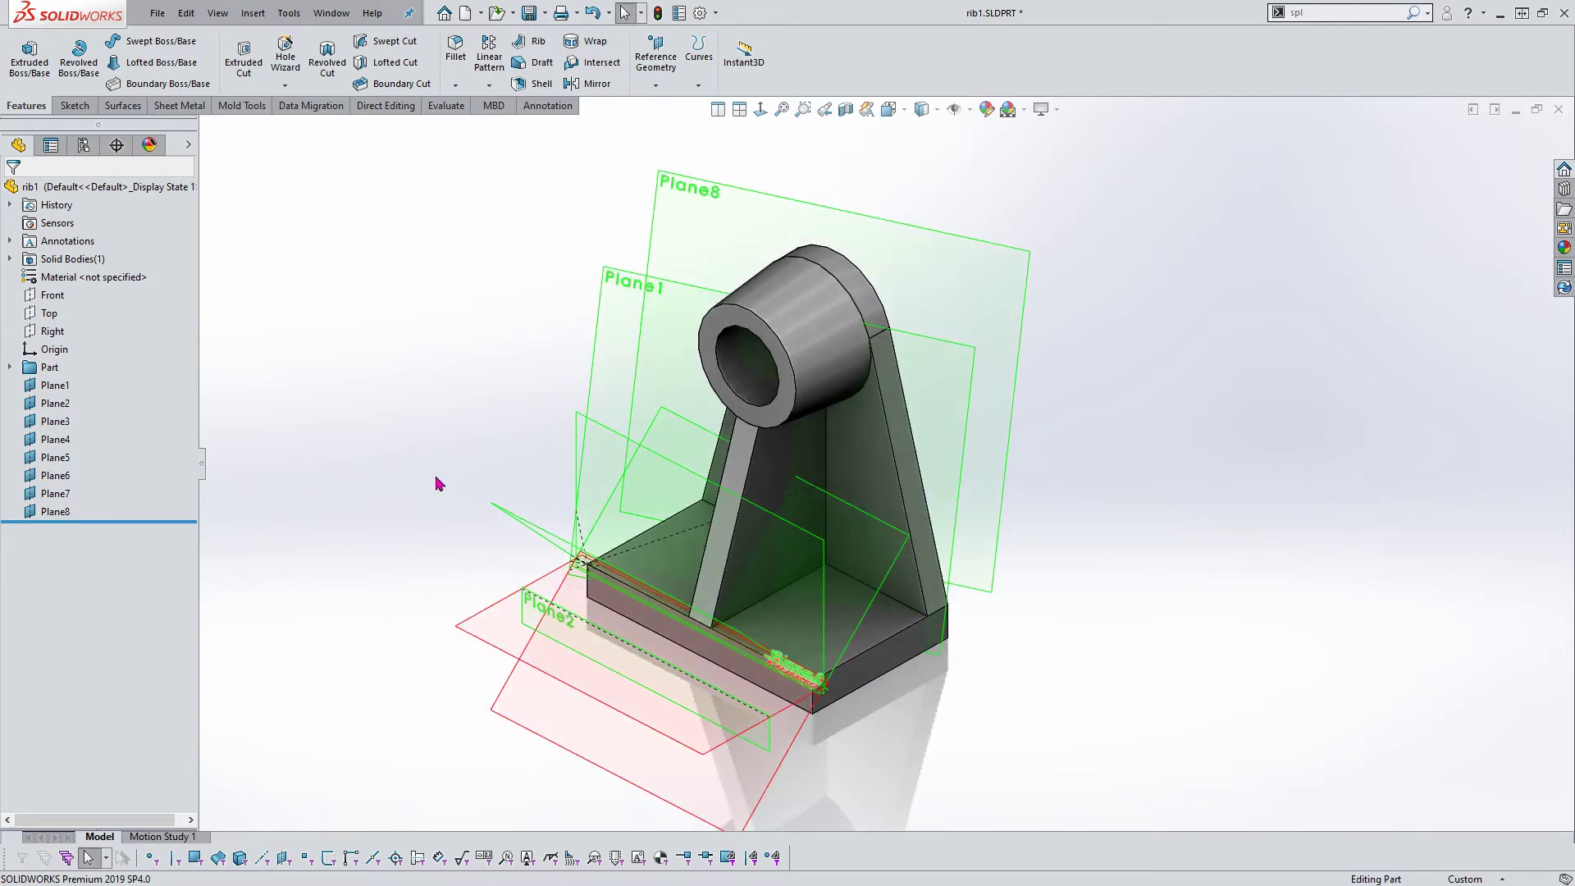
mouse_move(527, 560)
middle_mouse_down()
mouse_move(907, 645)
mouse_move(562, 604)
middle_mouse_up()
left_click(908, 645)
left_click(618, 623)
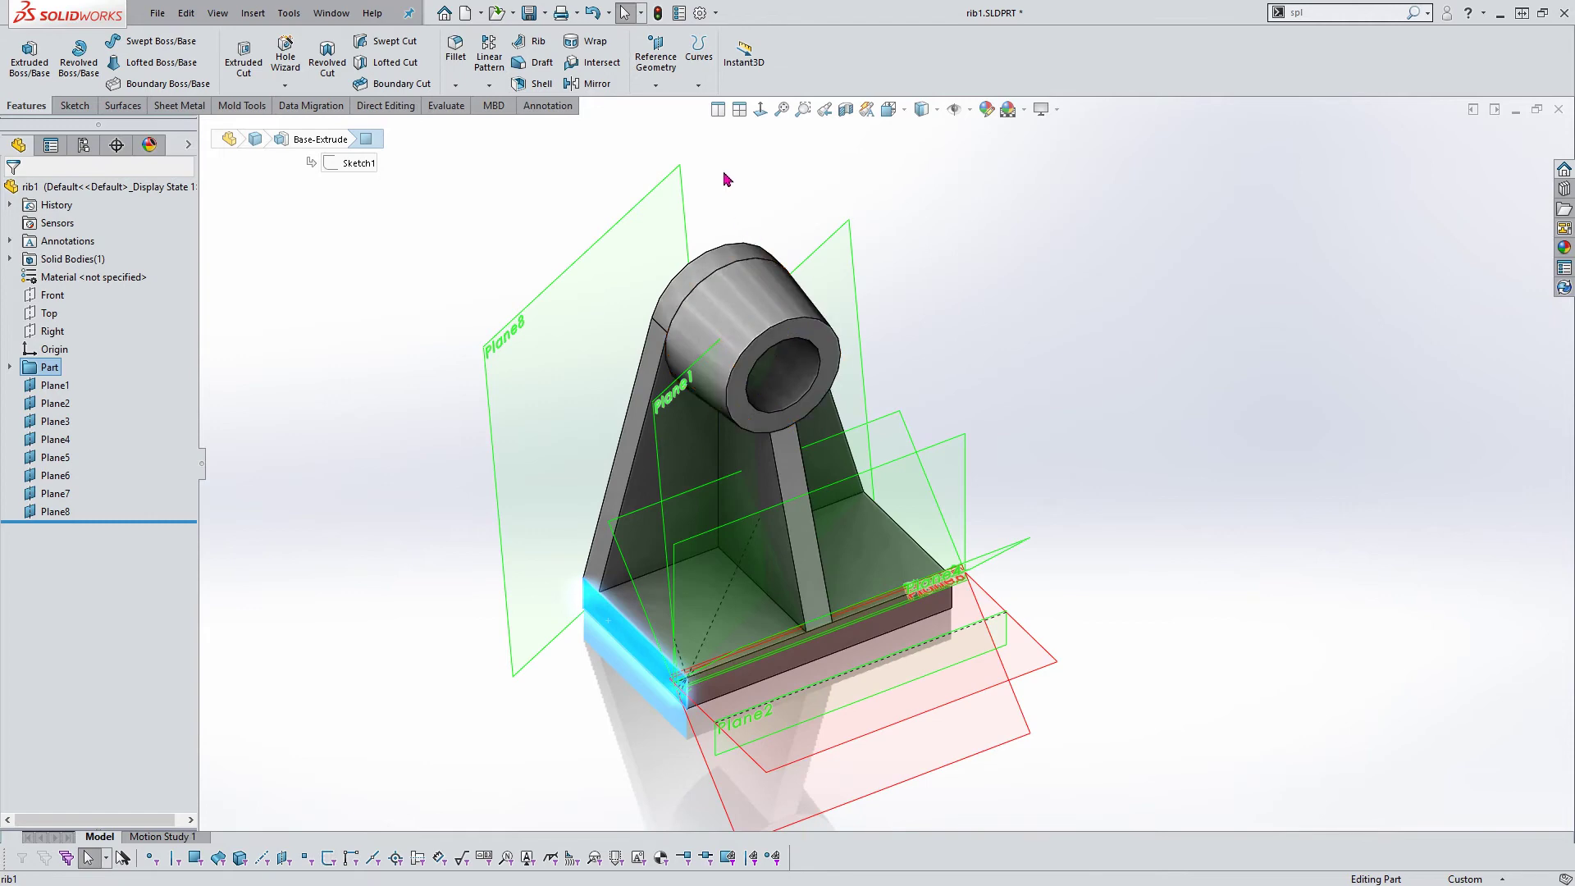
Select the Front and Right planes, clear the selection, and open the Reference Geometry list
left_click(53, 294)
left_click(50, 330)
mouse_move(529, 482)
middle_mouse_down()
mouse_move(562, 376)
mouse_move(596, 446)
middle_mouse_up()
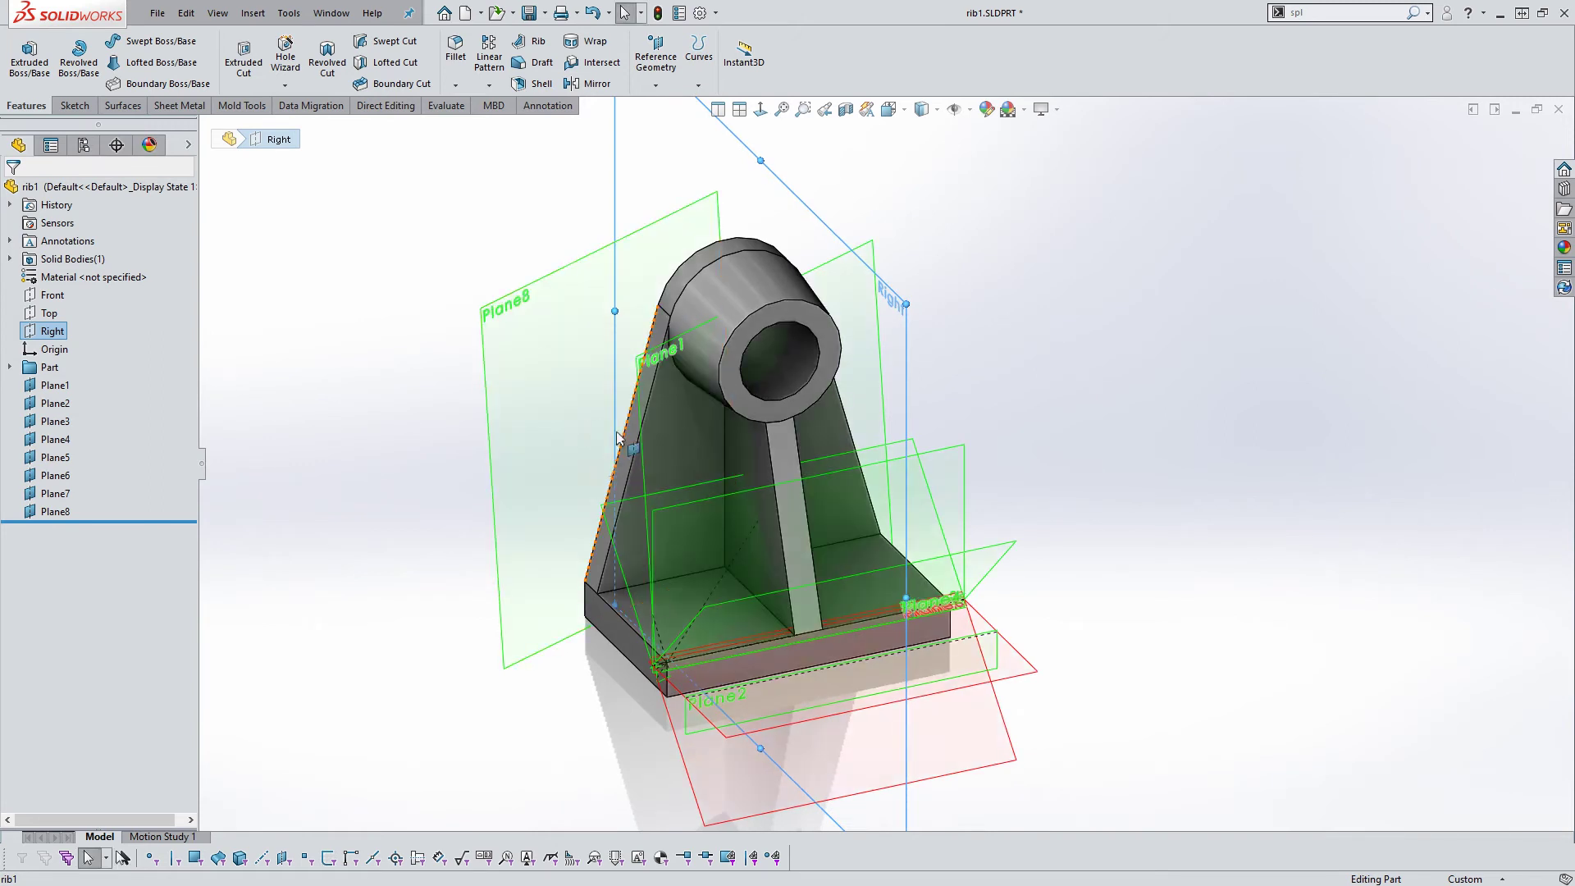
left_click(357, 514)
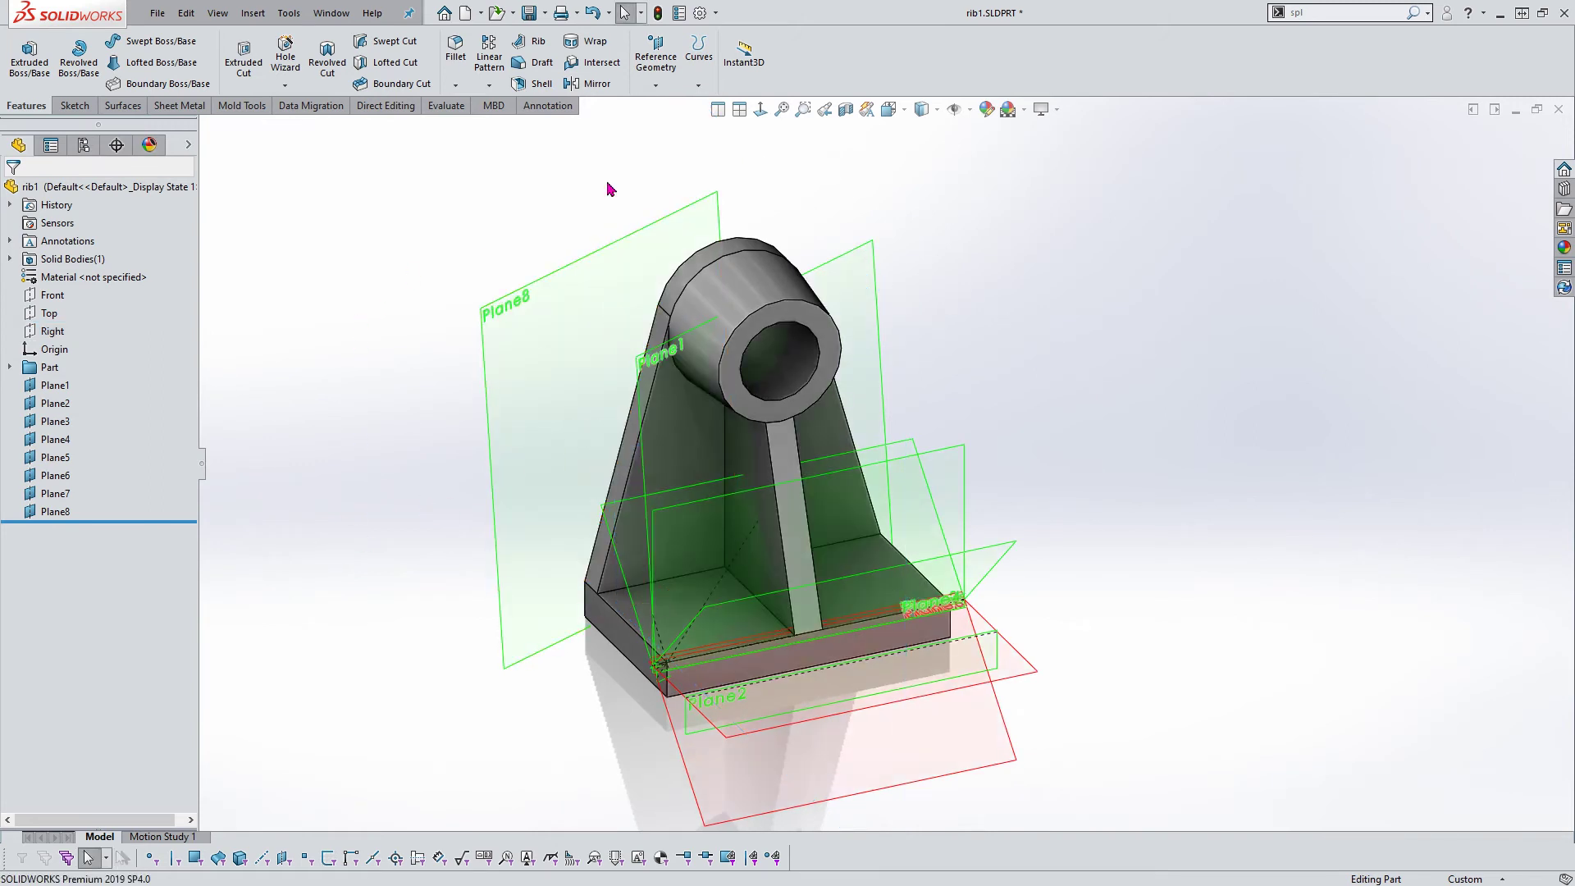
left_click(659, 73)
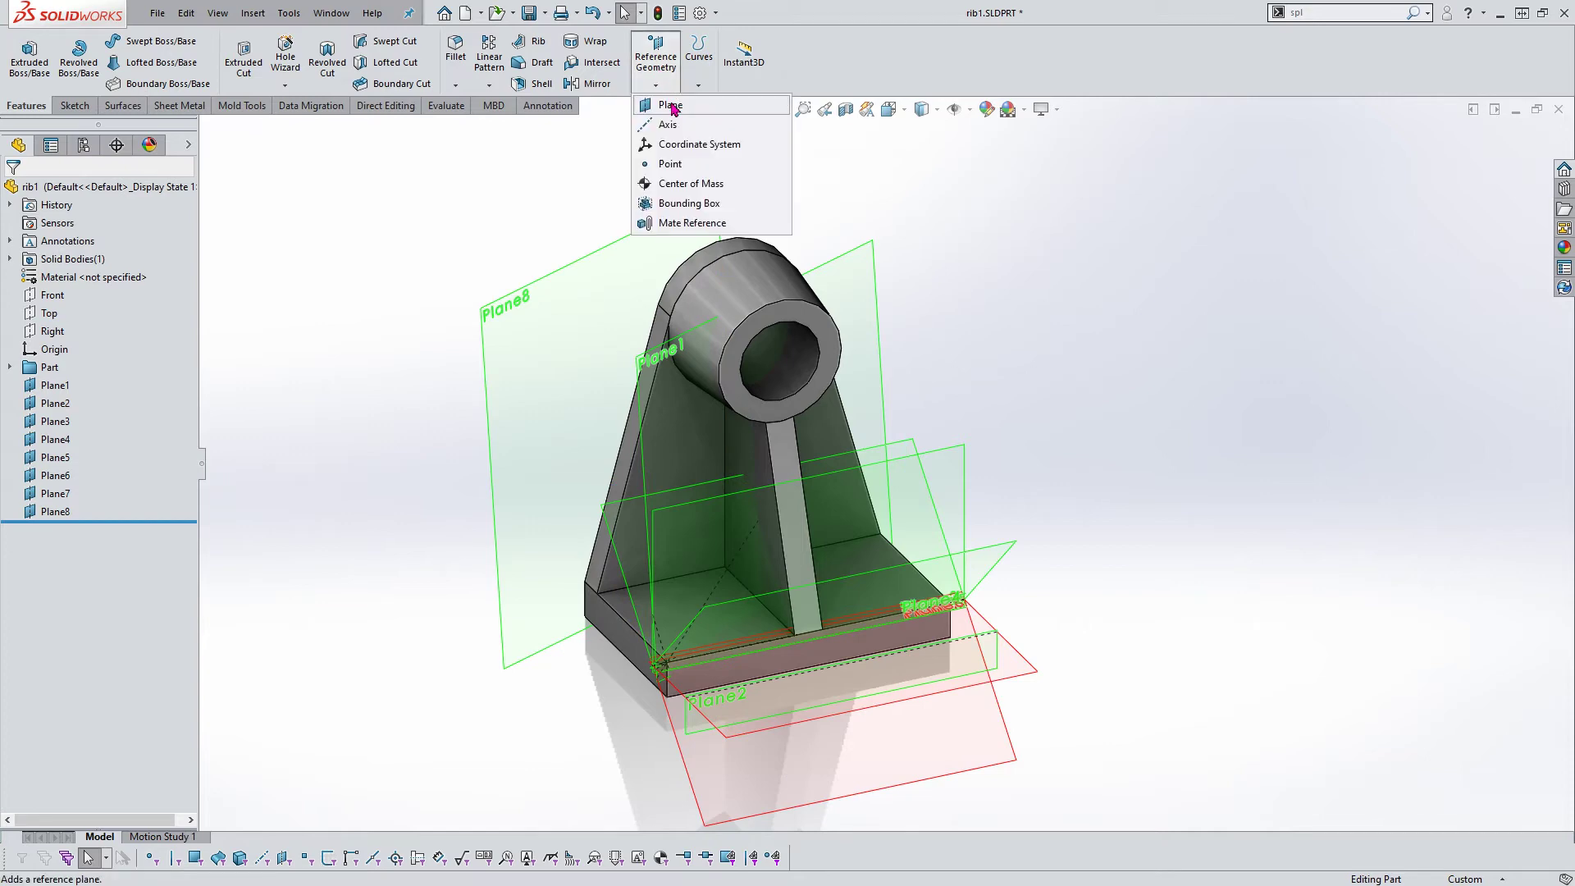
Create Plane9 referencing a base face and the base's opposite end face
left_click(671, 105)
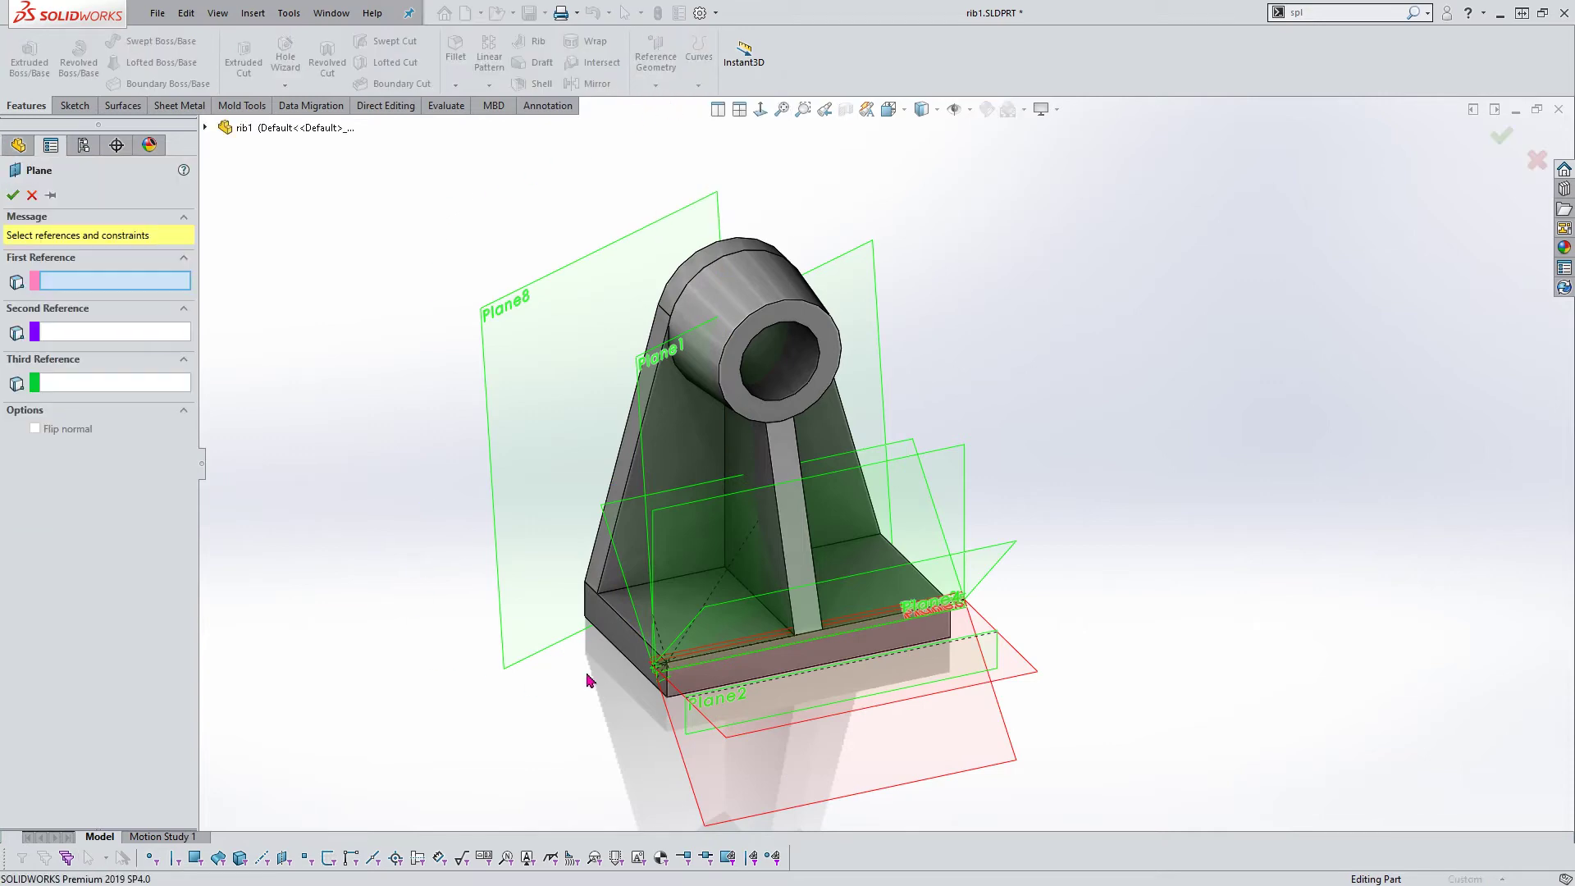
left_click(637, 649)
middle_click_drag(475, 623, 871, 657)
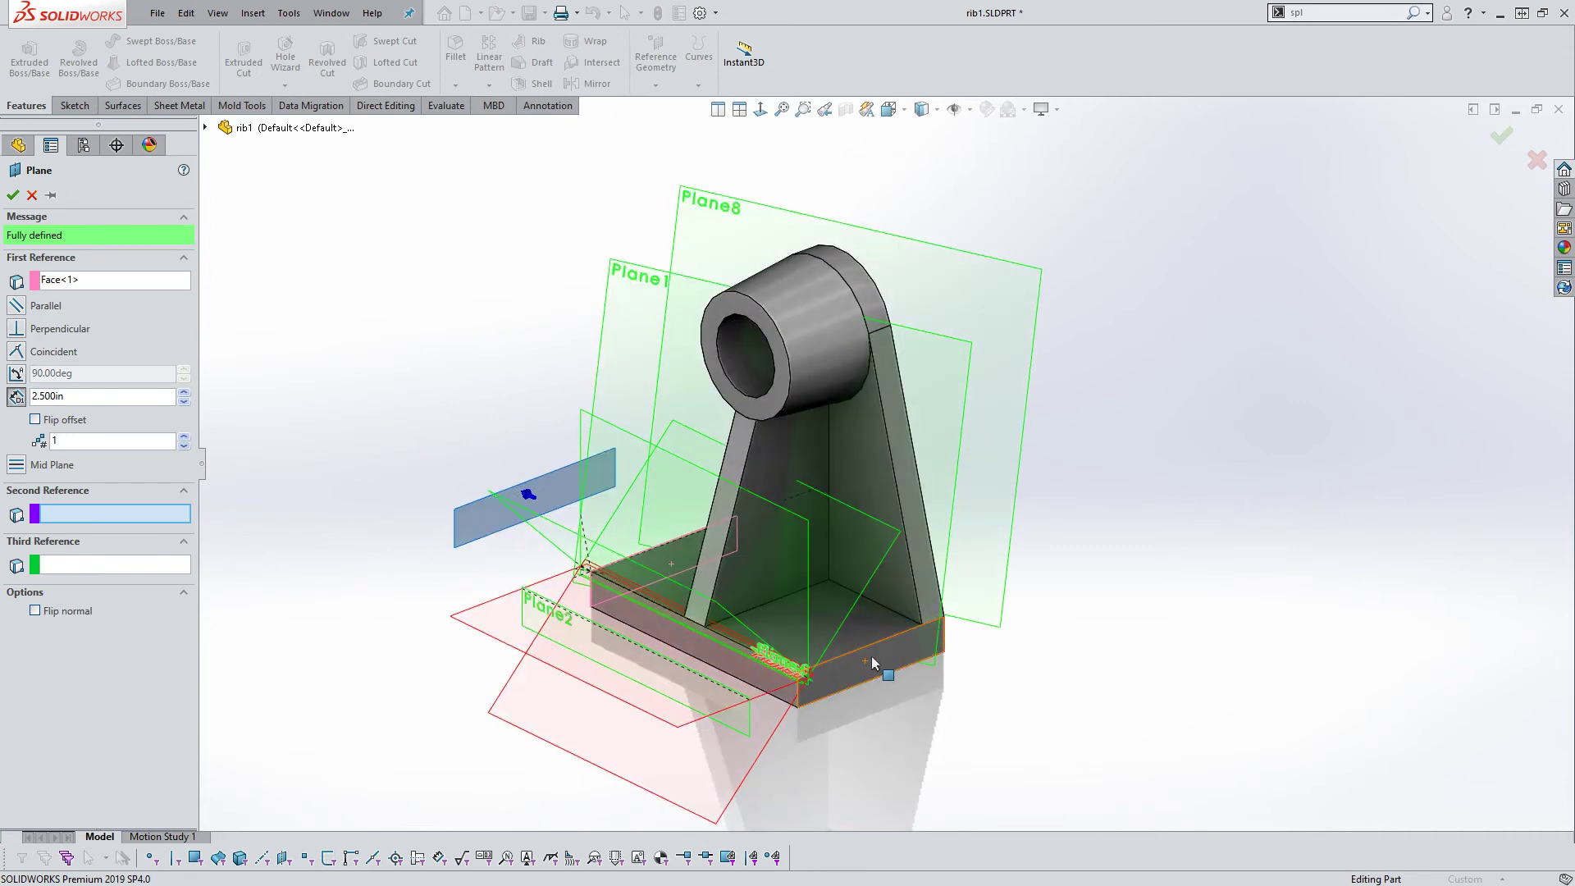
left_click(872, 656)
mouse_move(595, 639)
middle_mouse_down()
mouse_move(656, 654)
mouse_move(642, 642)
middle_mouse_up()
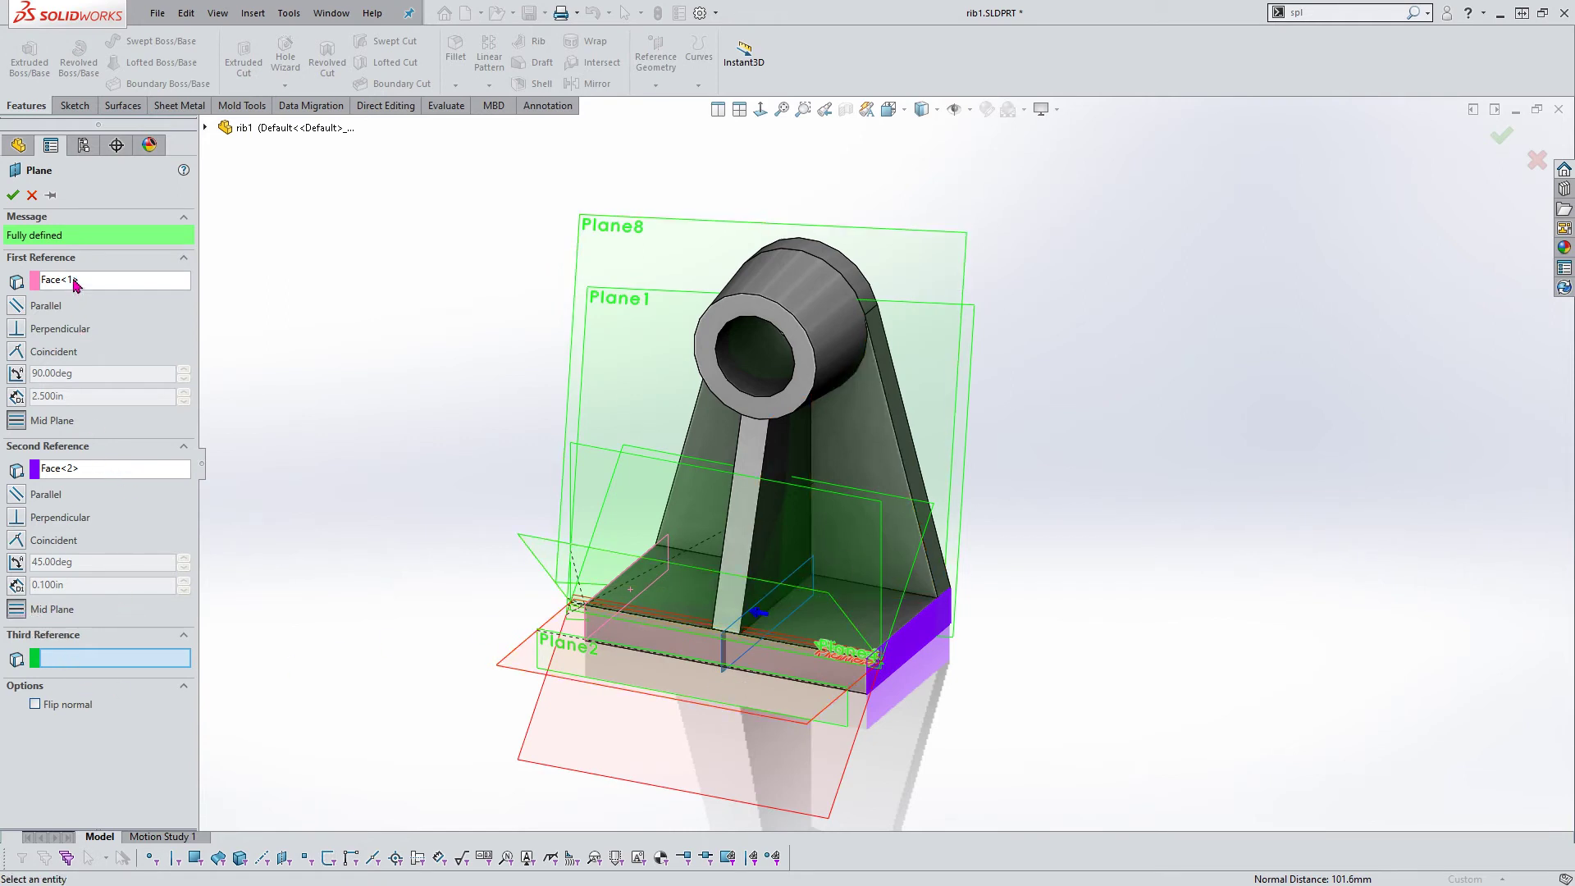
left_click(12, 195)
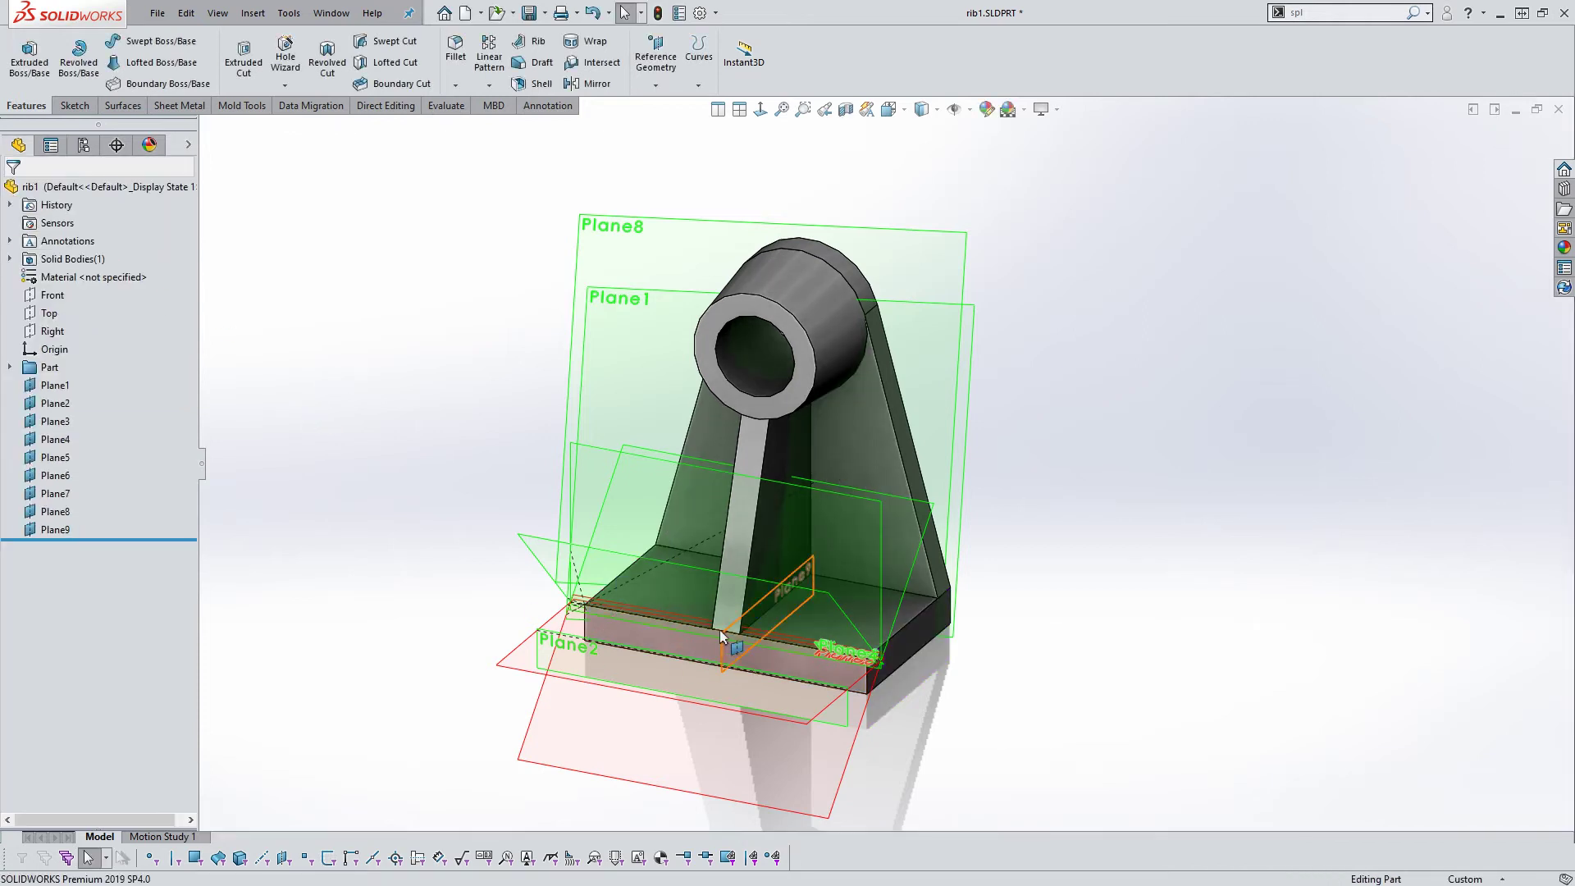
Select Plane9 and orbit and zoom around the bracket to check its orientation
left_click(722, 638)
middle_click_drag(722, 638, 503, 412)
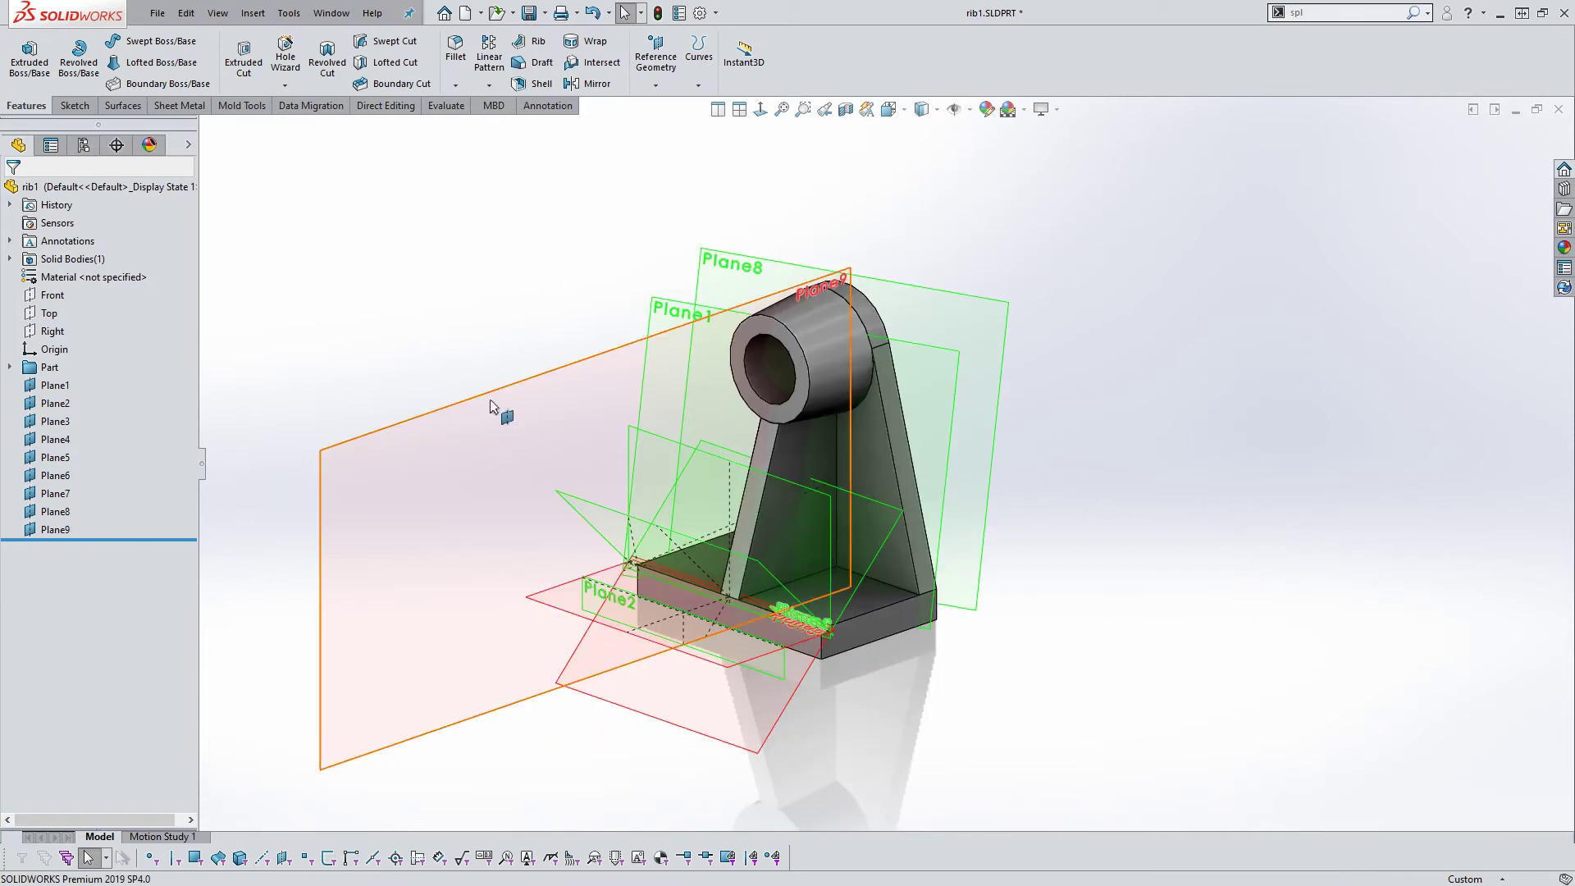
mouse_move(539, 324)
middle_mouse_down()
mouse_move(629, 415)
mouse_move(839, 361)
mouse_move(1048, 422)
mouse_move(1009, 397)
mouse_move(837, 397)
middle_mouse_up()
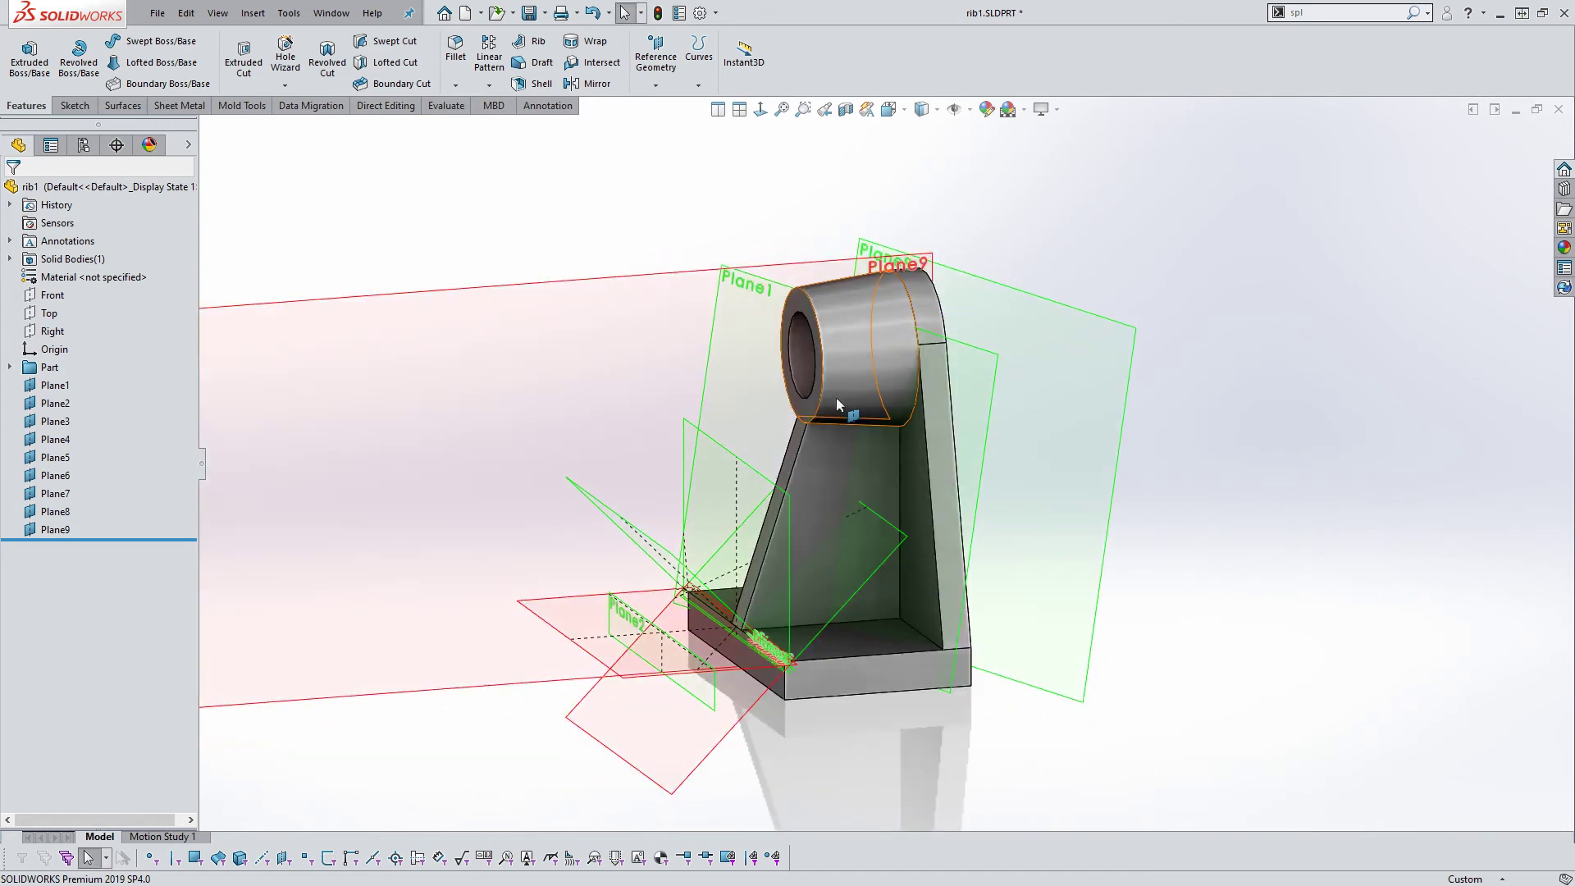
scroll(664, 419, "up", 2)
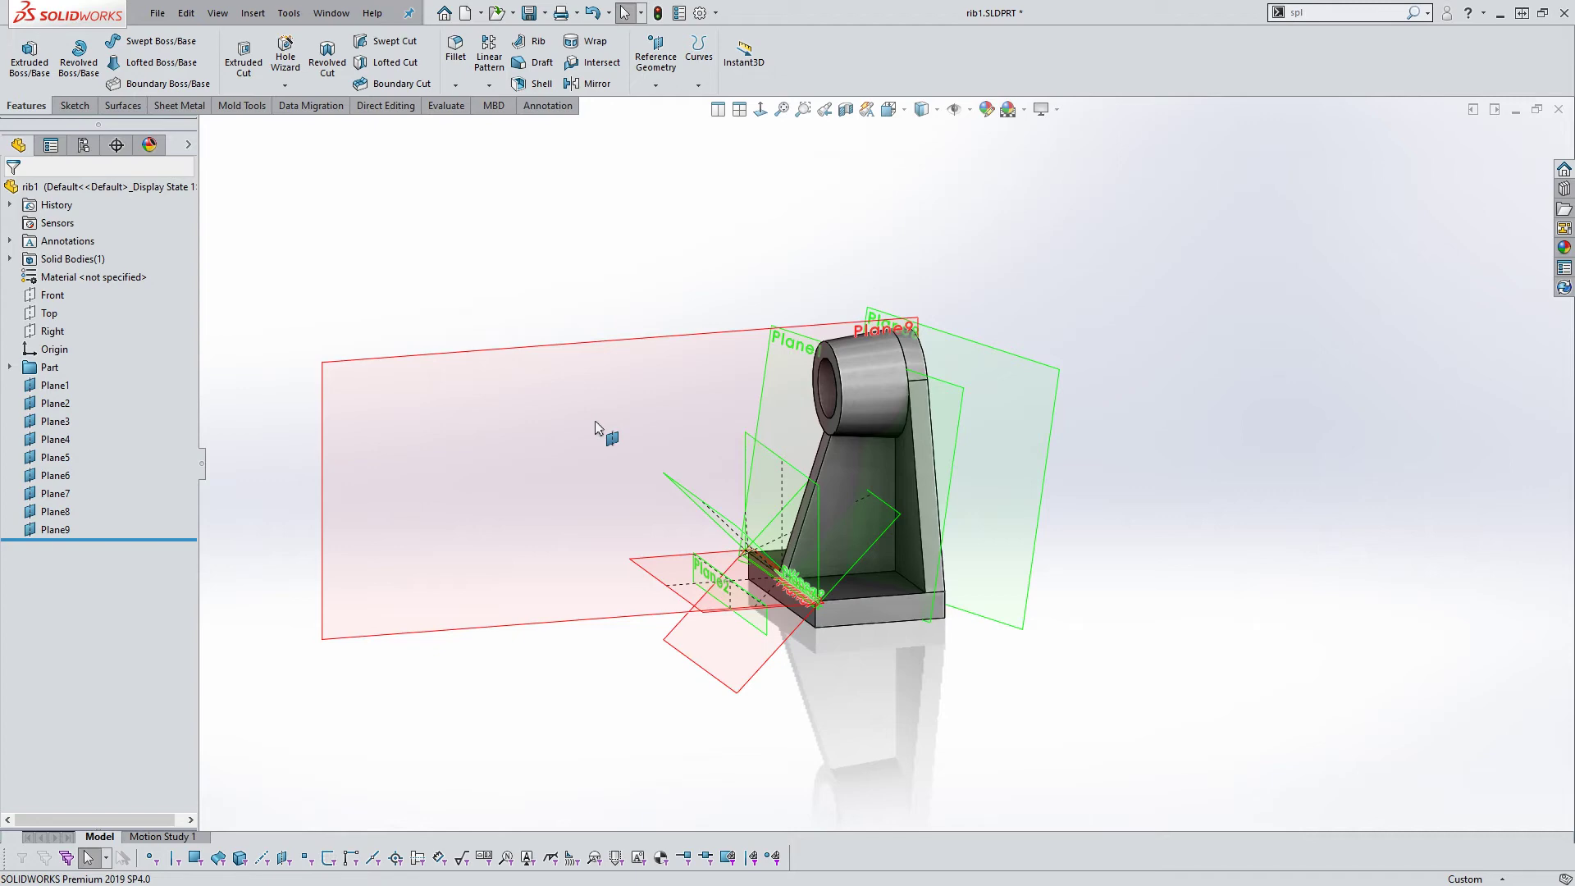
mouse_move(597, 427)
middle_mouse_down()
mouse_move(706, 454)
mouse_move(552, 467)
mouse_move(710, 451)
middle_mouse_up()
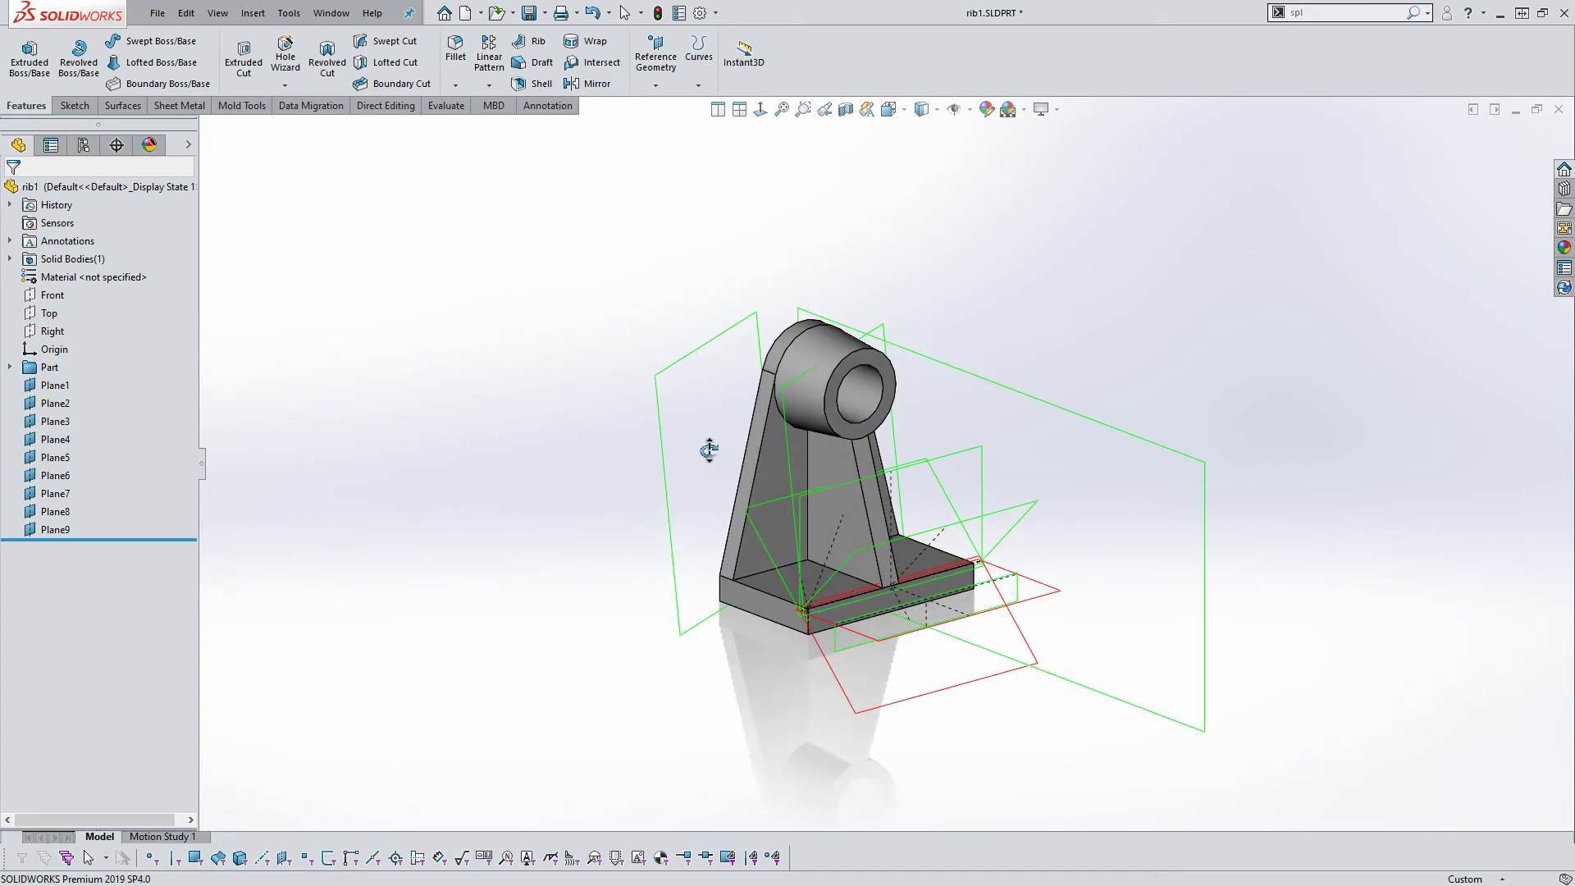
scroll(1157, 615, "down", 2)
scroll(1140, 587, "down", 1)
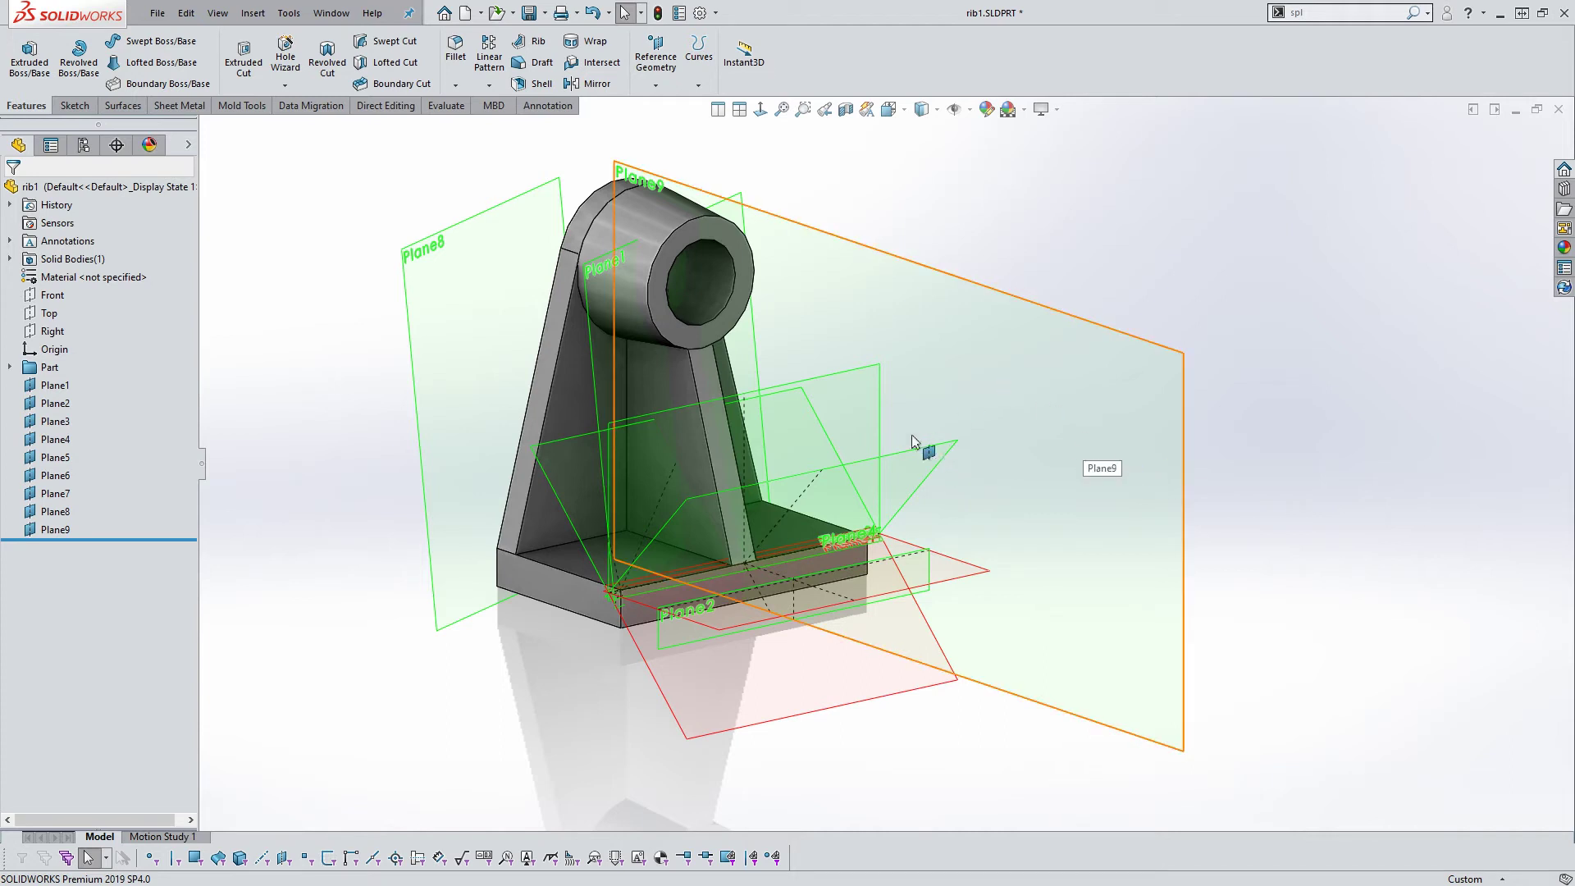
mouse_move(921, 440)
middle_mouse_down()
mouse_move(1072, 429)
mouse_move(824, 449)
middle_mouse_up()
scroll(824, 449, "up", 2)
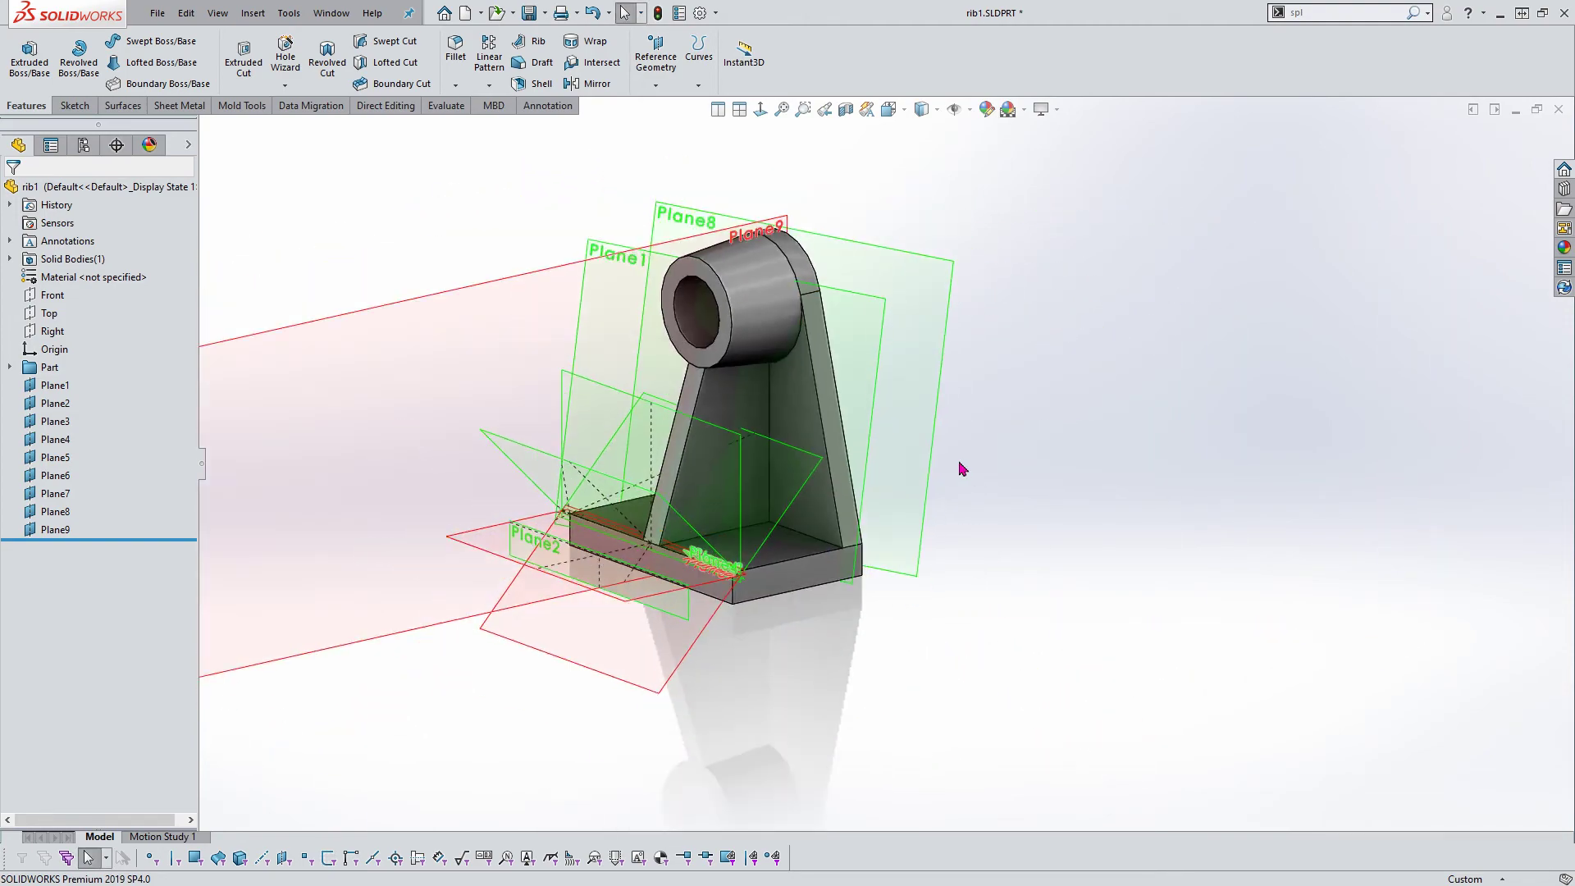
scroll(766, 413, "up", 2)
scroll(741, 406, "down", 2)
middle_click_drag(741, 406, 1089, 434)
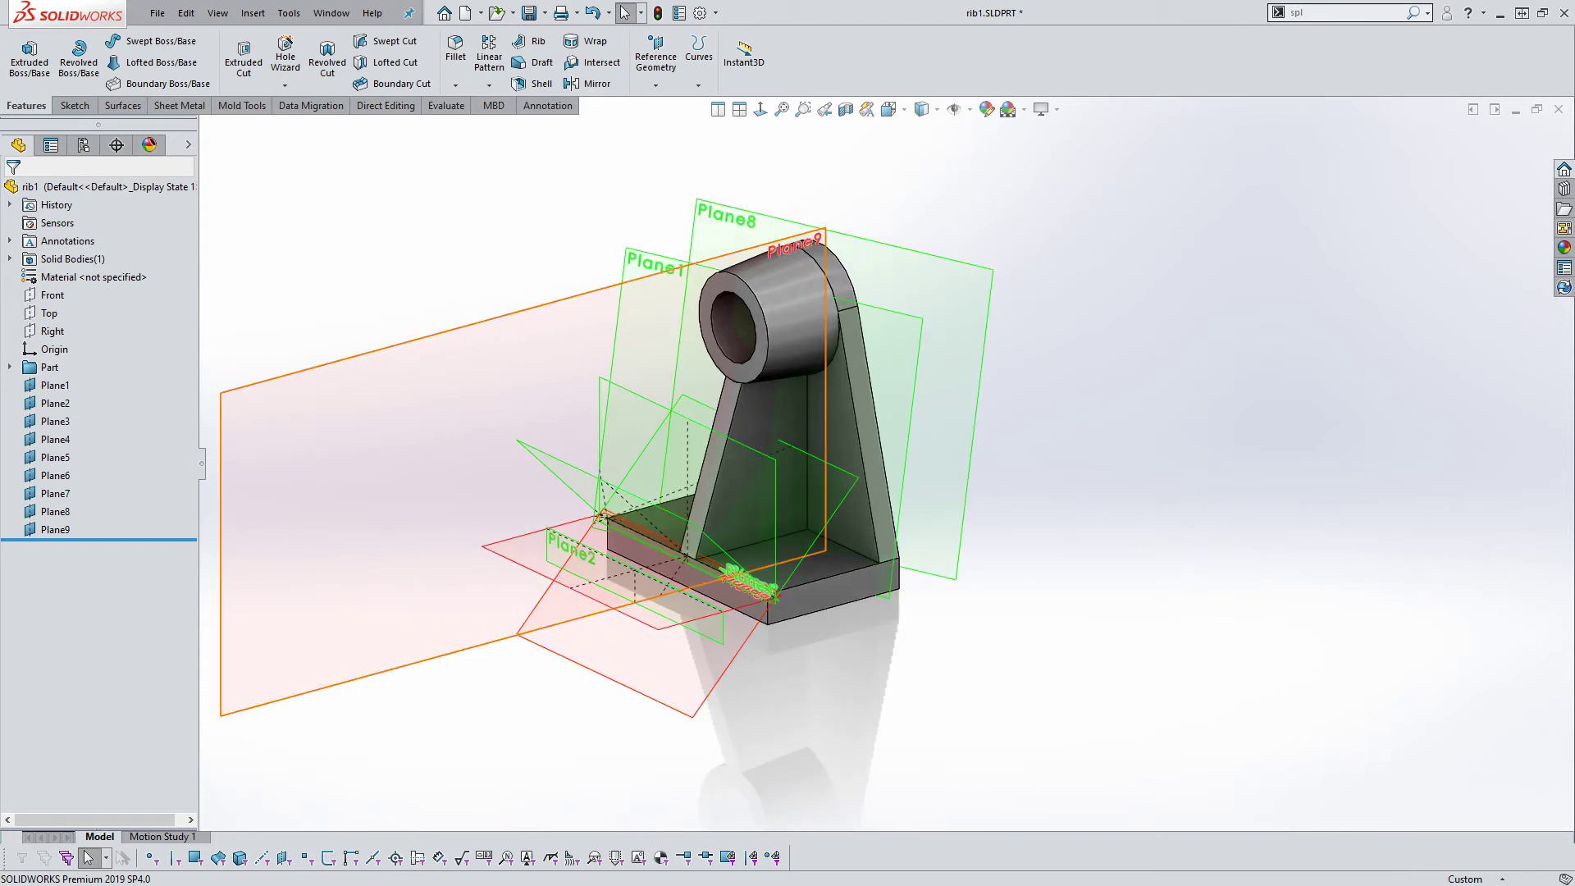
Bring the dimensioned bracket drawing into a new part, Part1, and drag it right
key("alt+Tab")
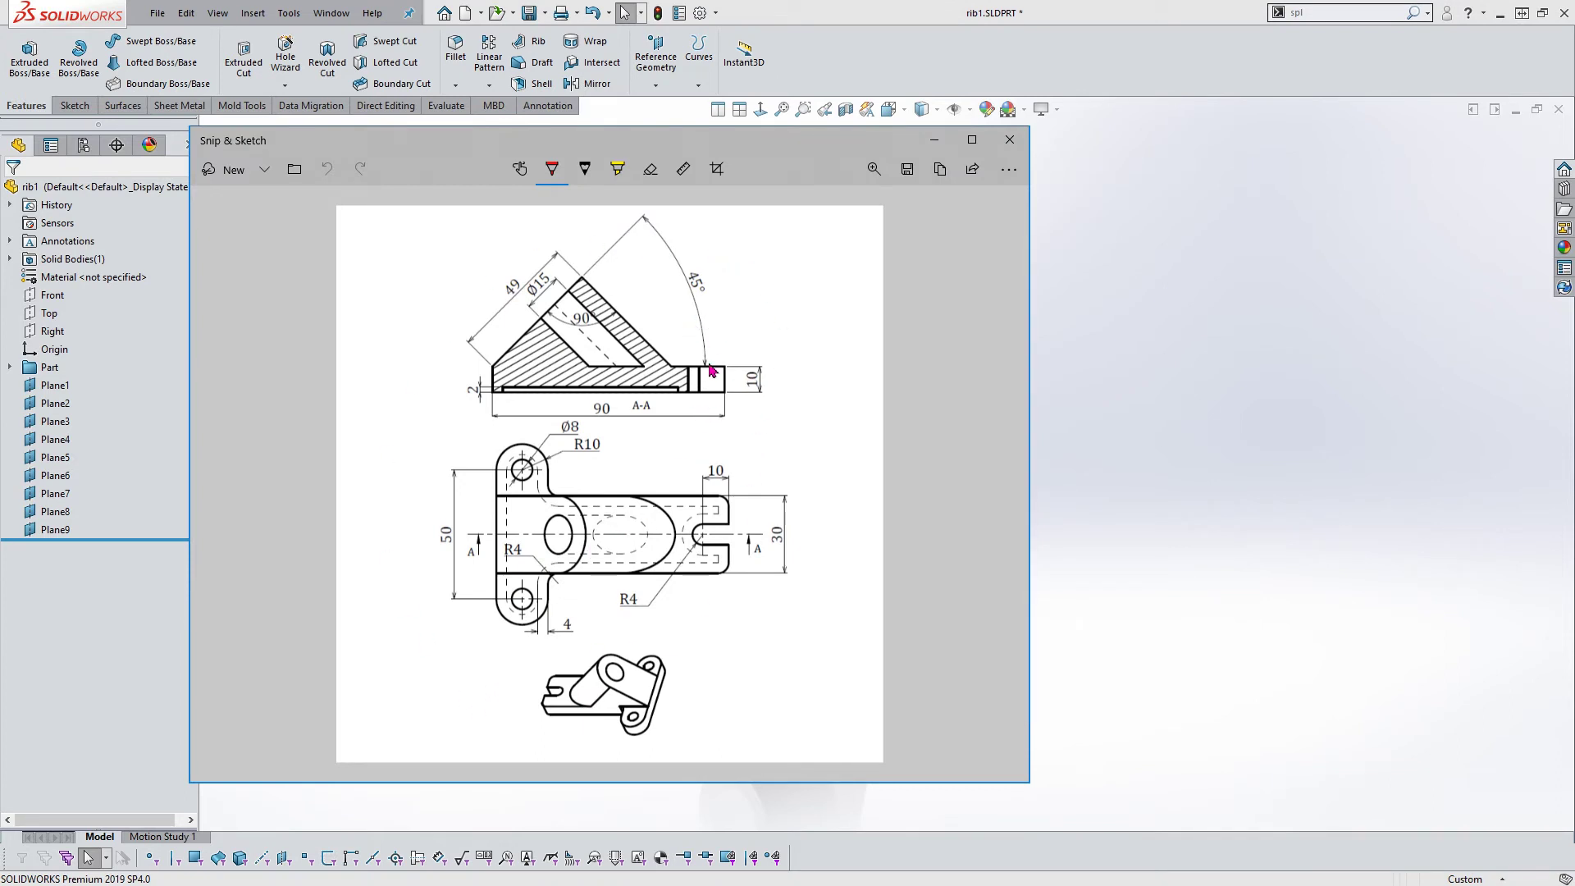
left_click(1119, 380)
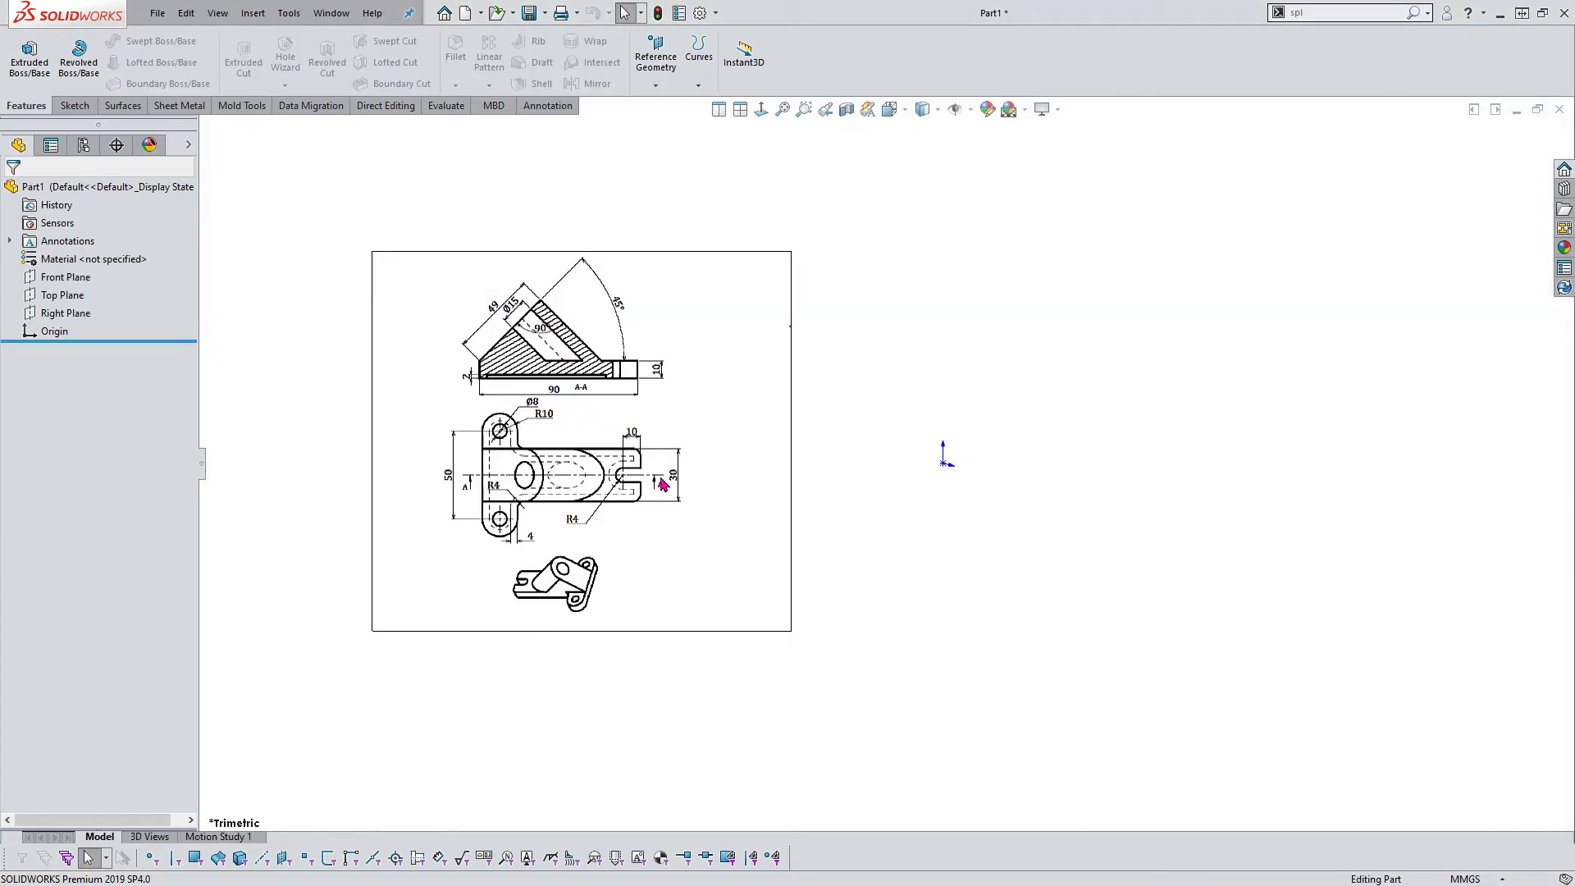
left_click_drag(614, 433, 1200, 406)
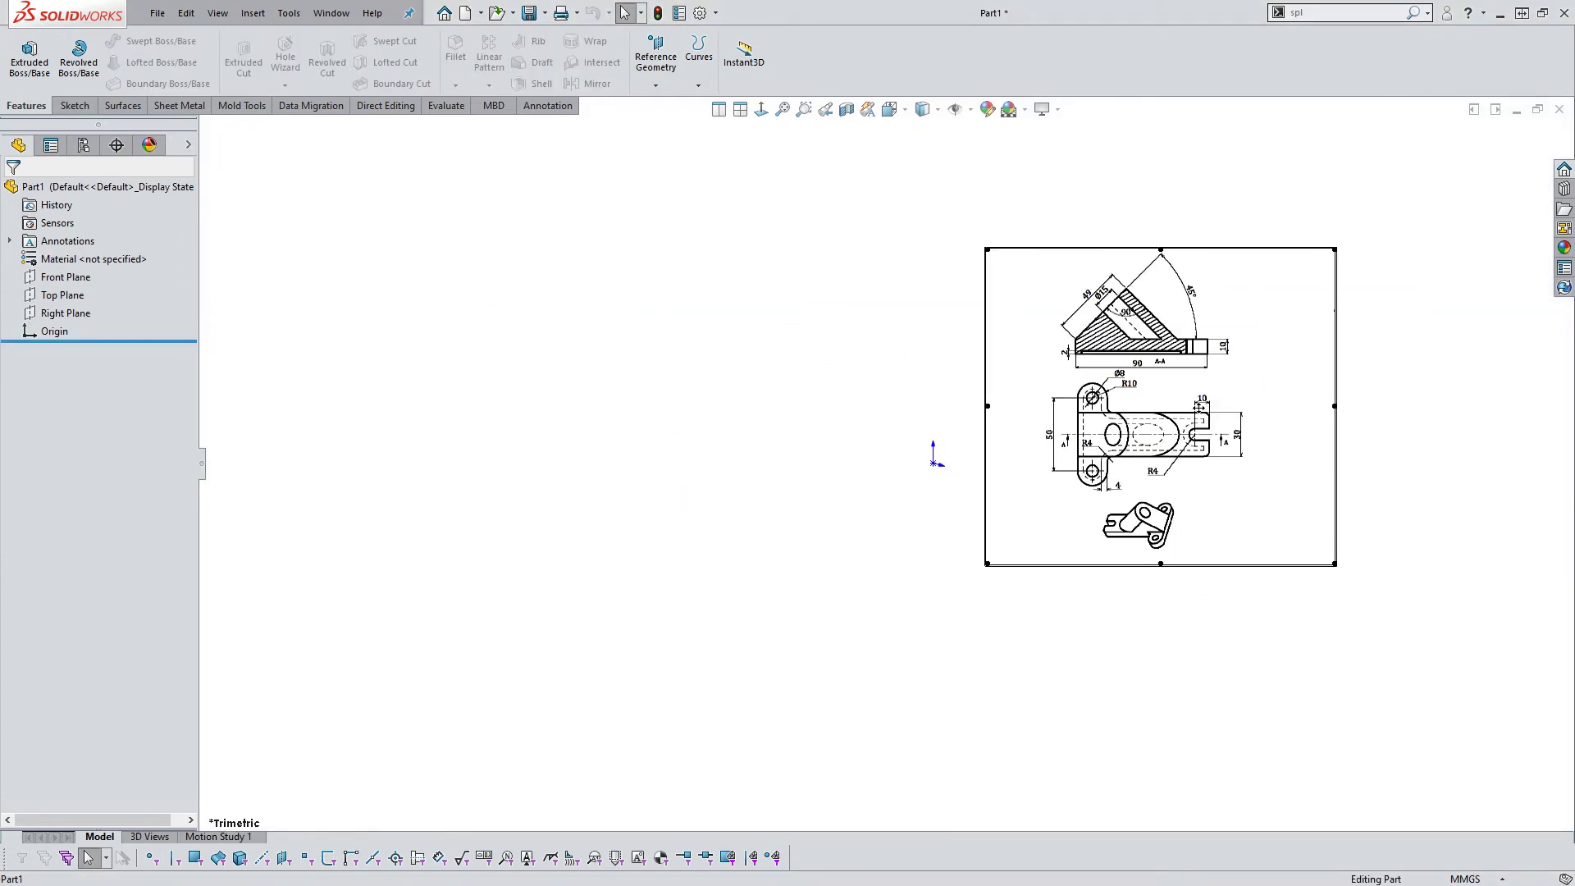
Zoom in, shift the pasted drawing down and left, deselect it, and select Top Plane
scroll(1199, 406, "down", 2)
scroll(836, 402, "down", 2)
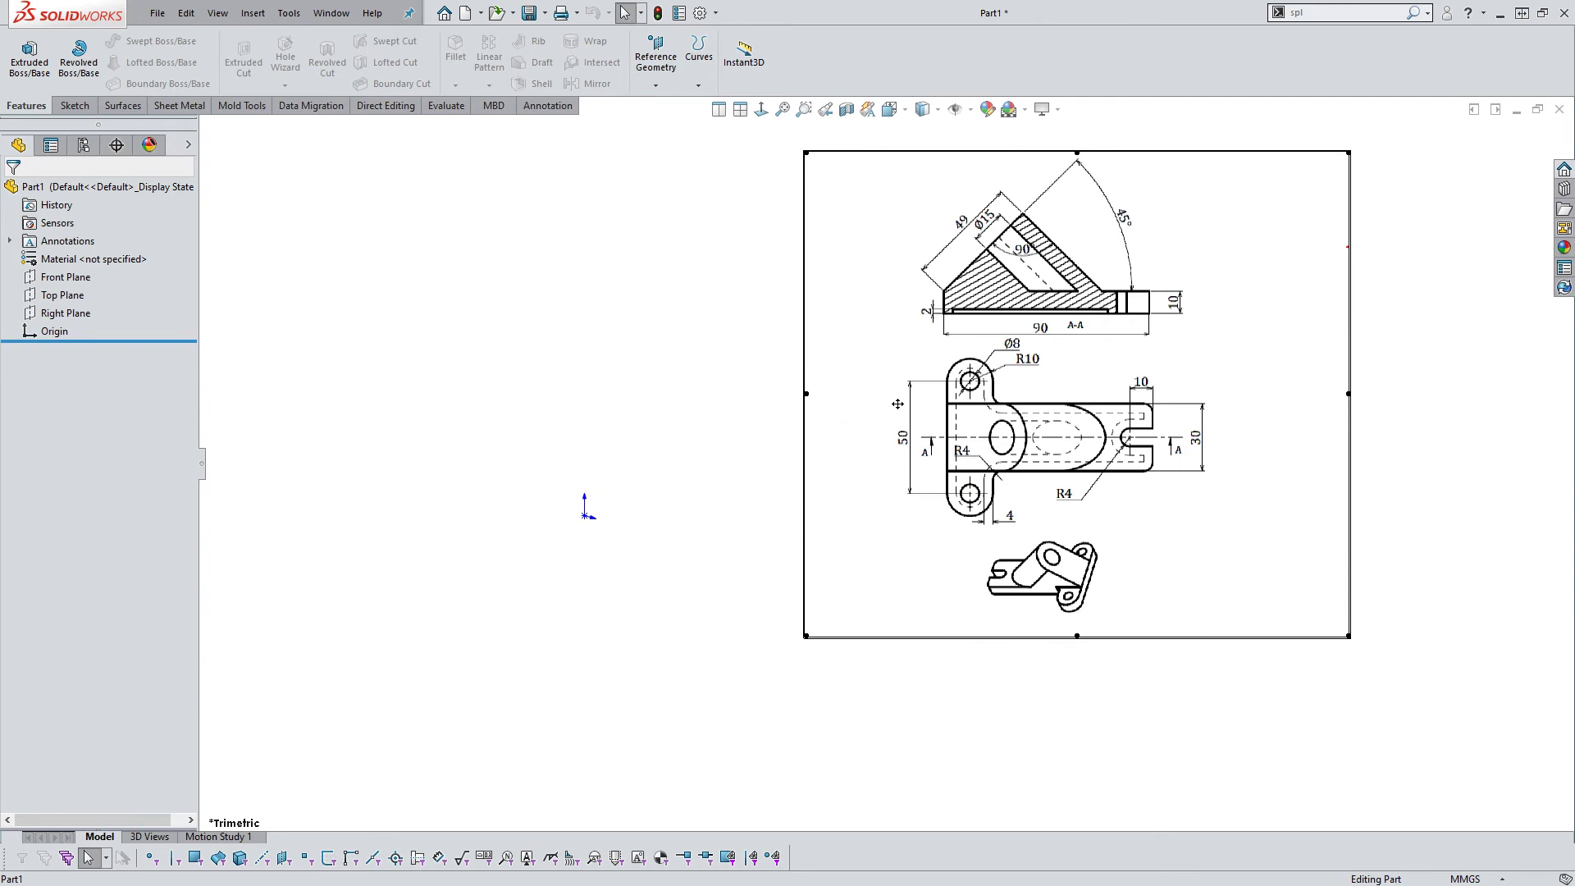
left_click_drag(897, 404, 951, 474)
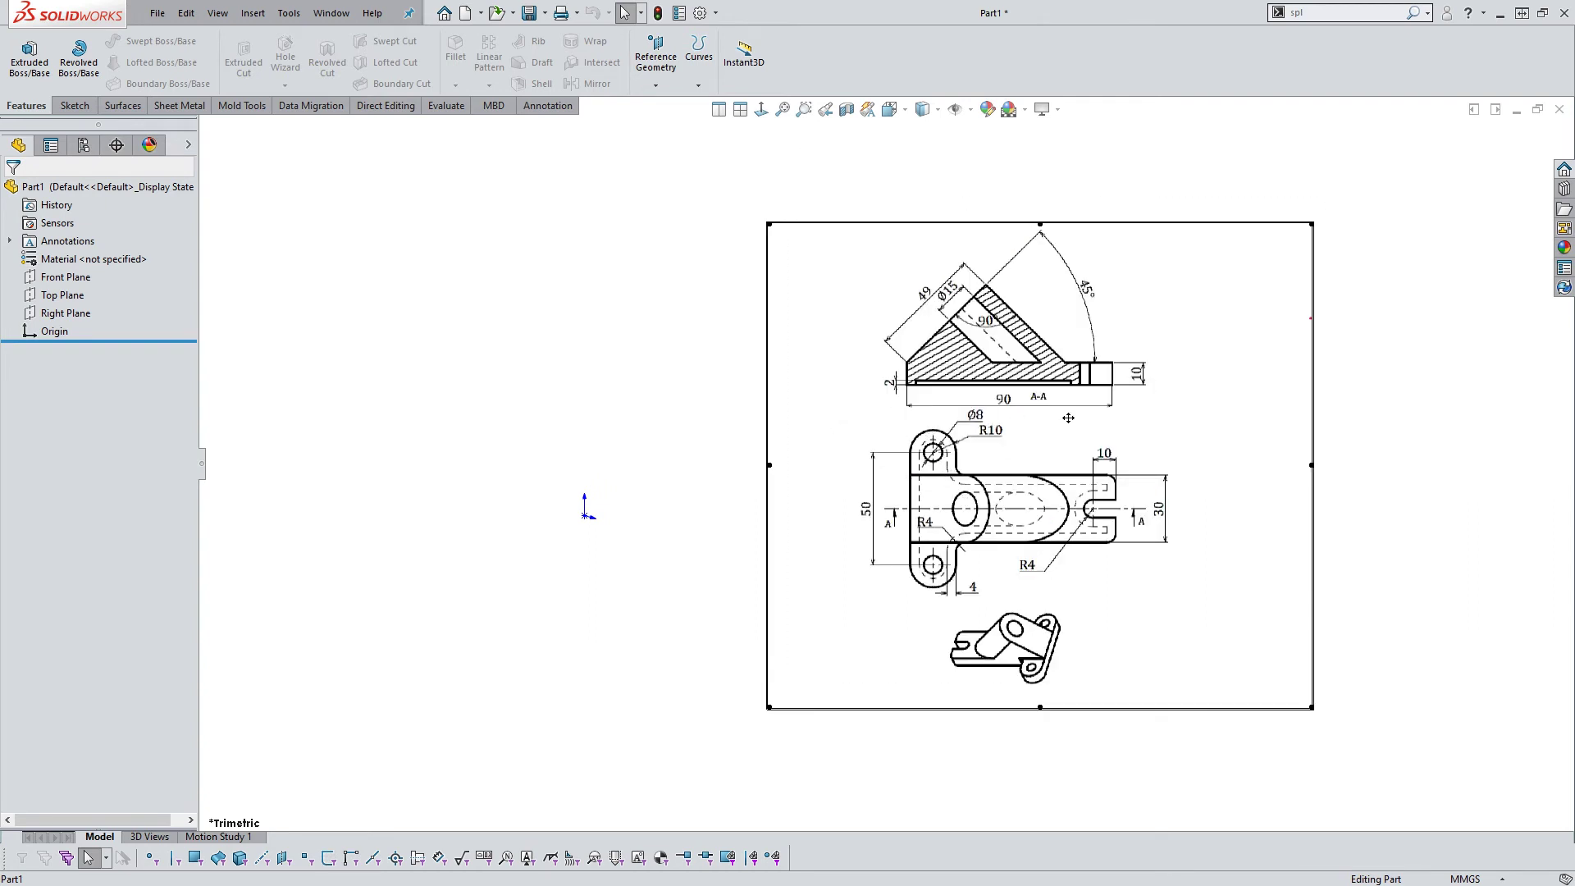
key("Escape")
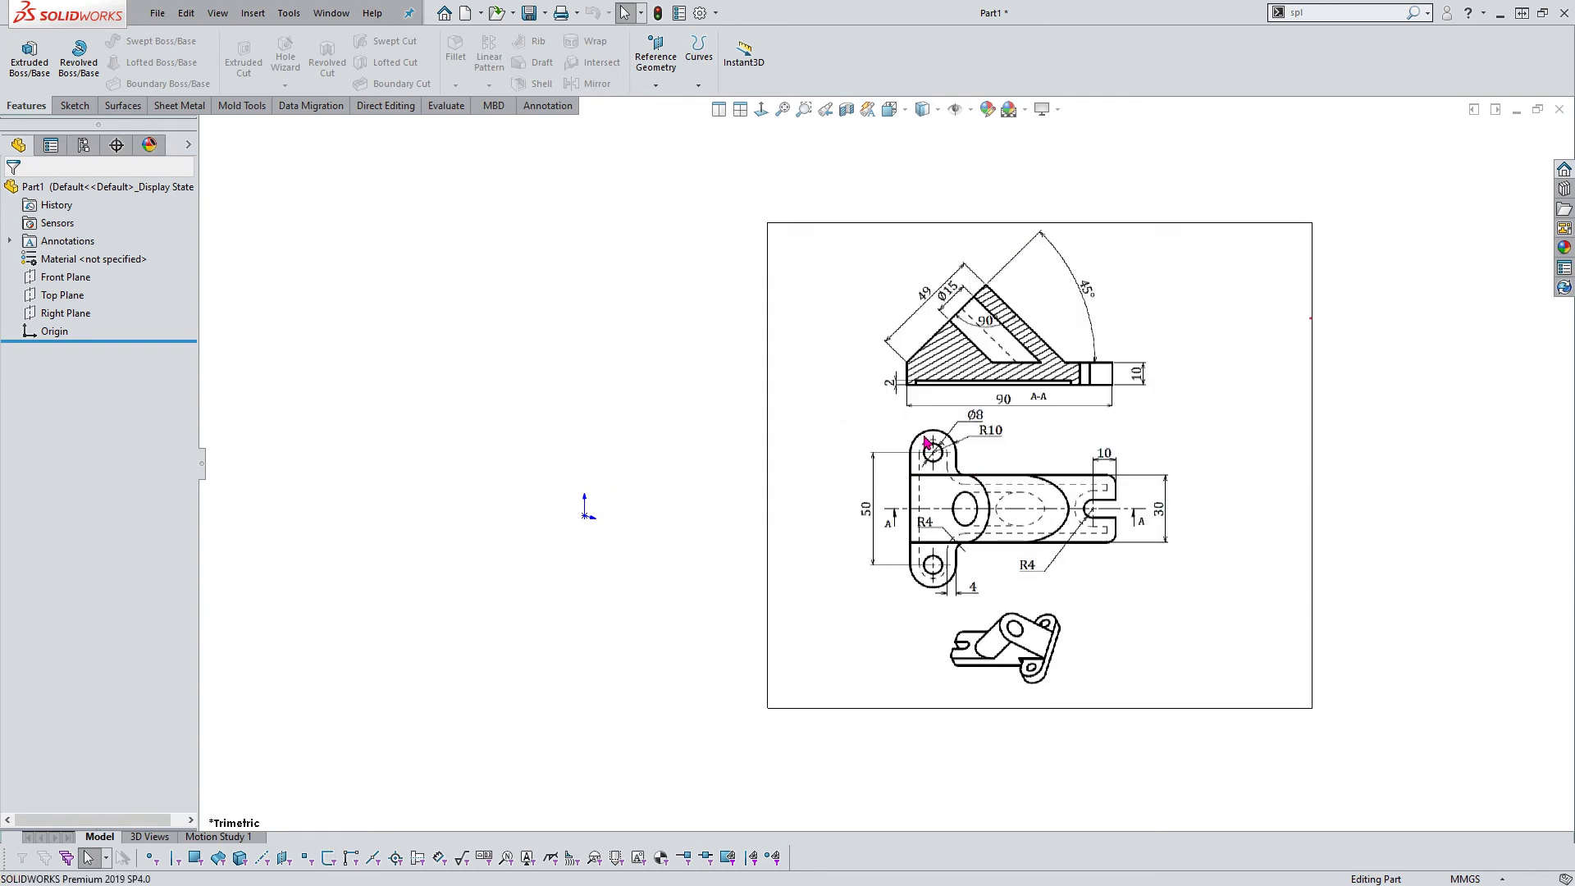
left_click(62, 297)
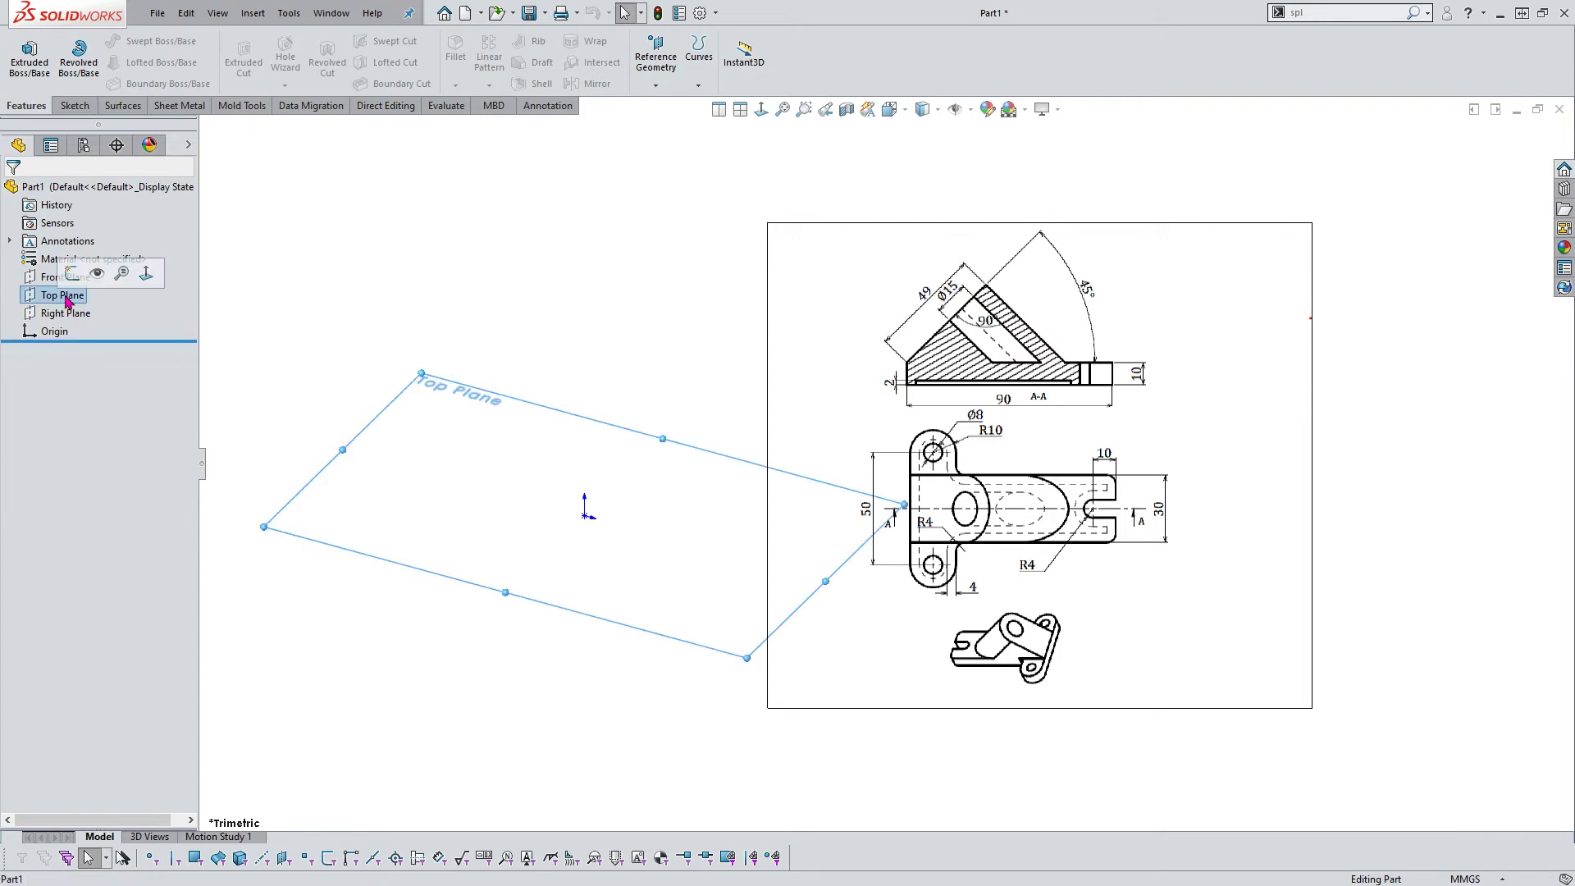
Sketch the T-shaped outline on Top Plane with 90, 50, 30, R10, Ø8, R4 and 10 dimensions
left_click(73, 275)
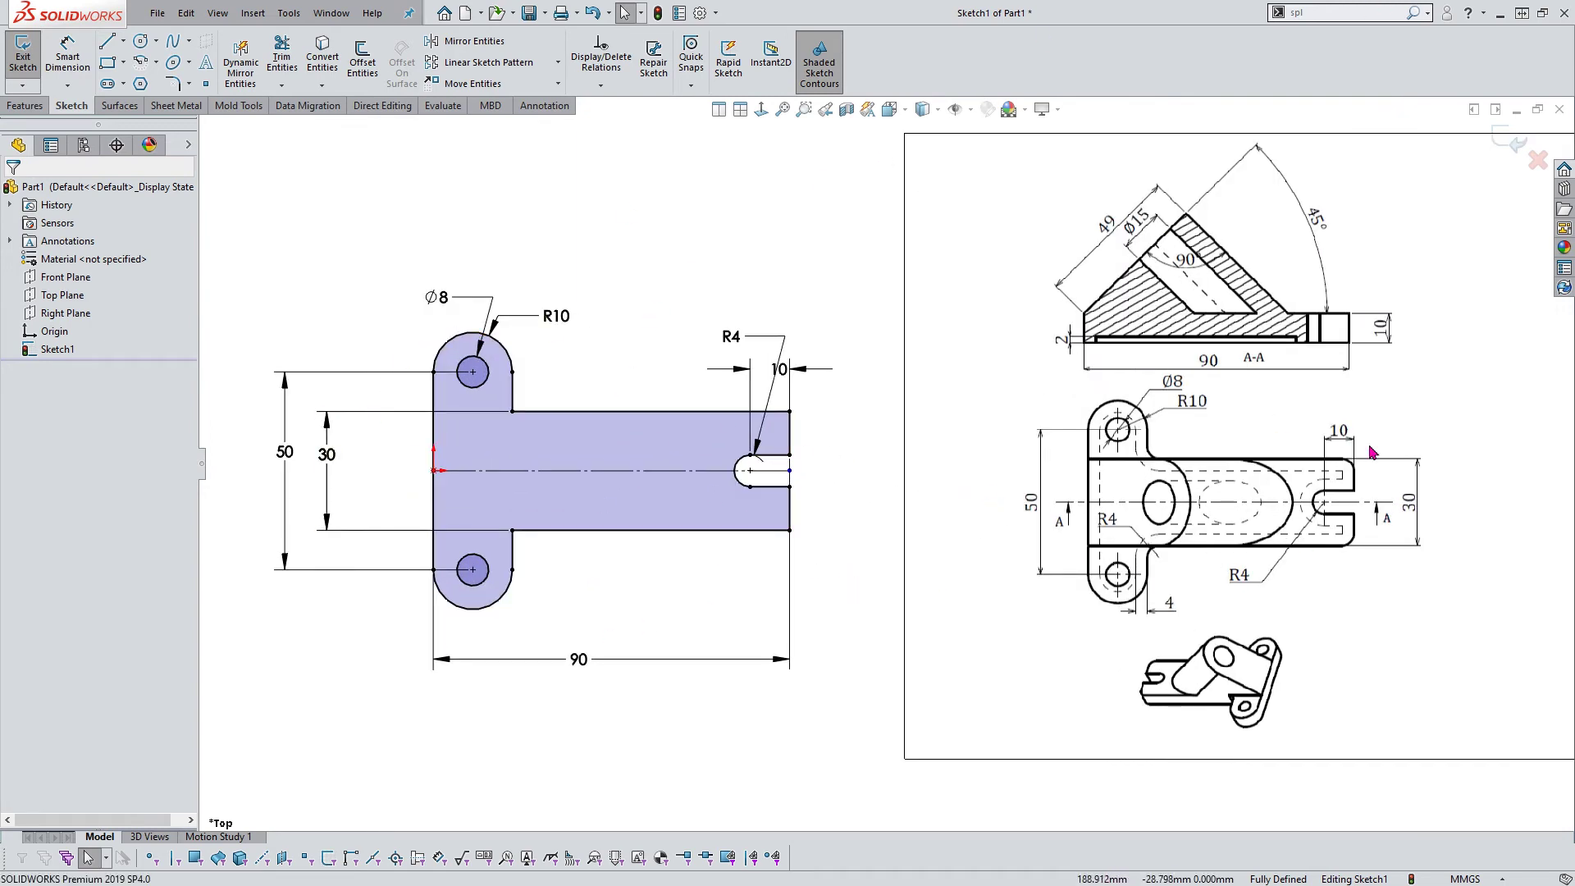
Extrude the T-shaped sketch 10 mm Blind as Boss-Extrude1 and zoom to fit
left_click(25, 107)
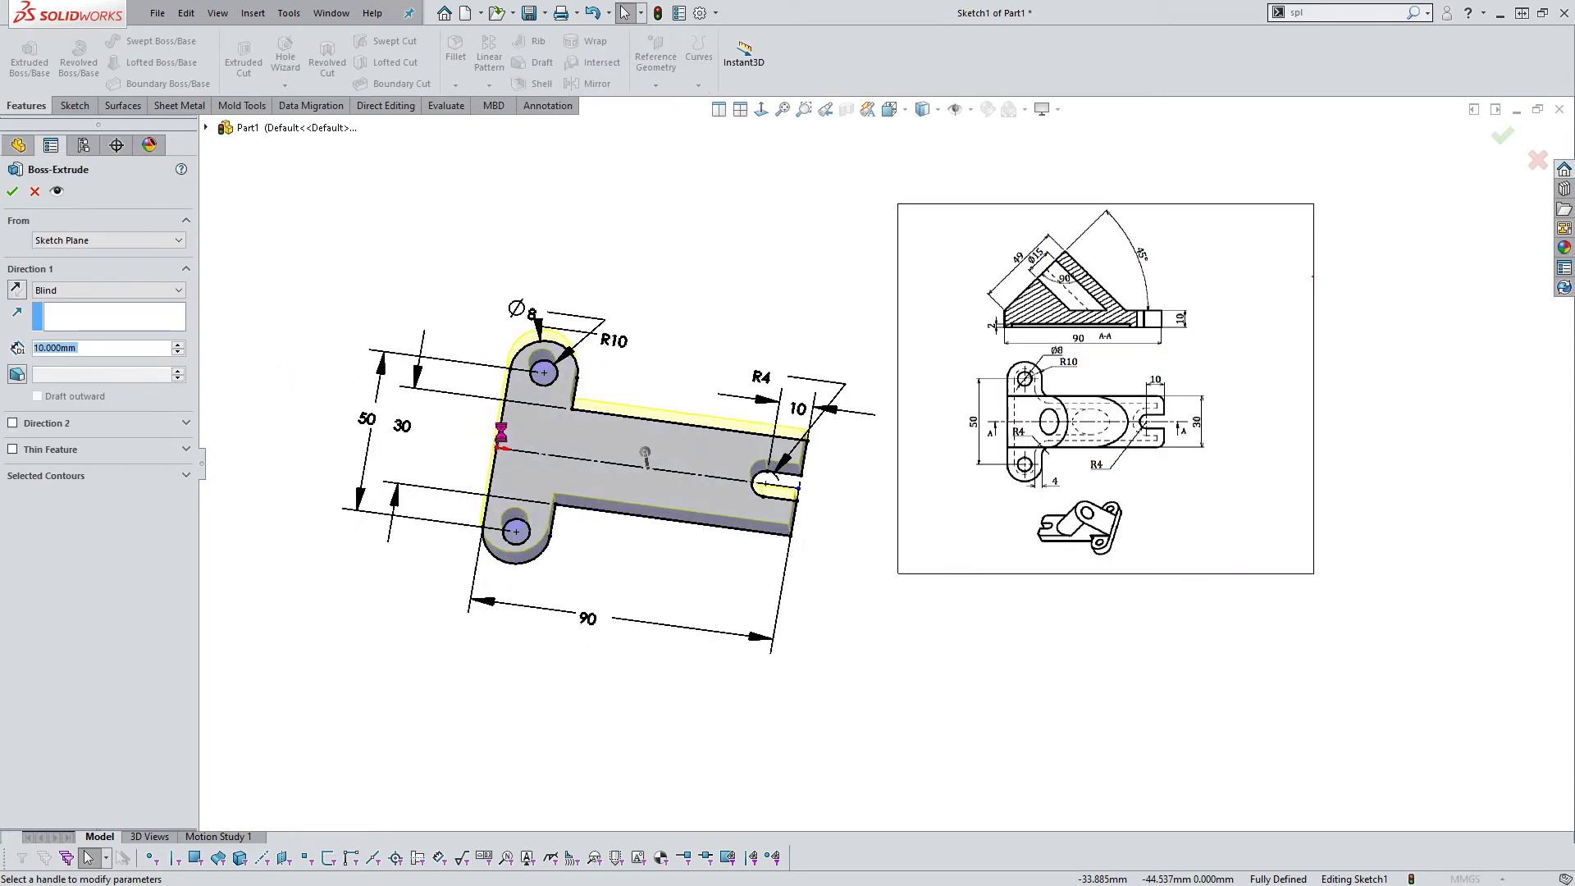
left_click(18, 194)
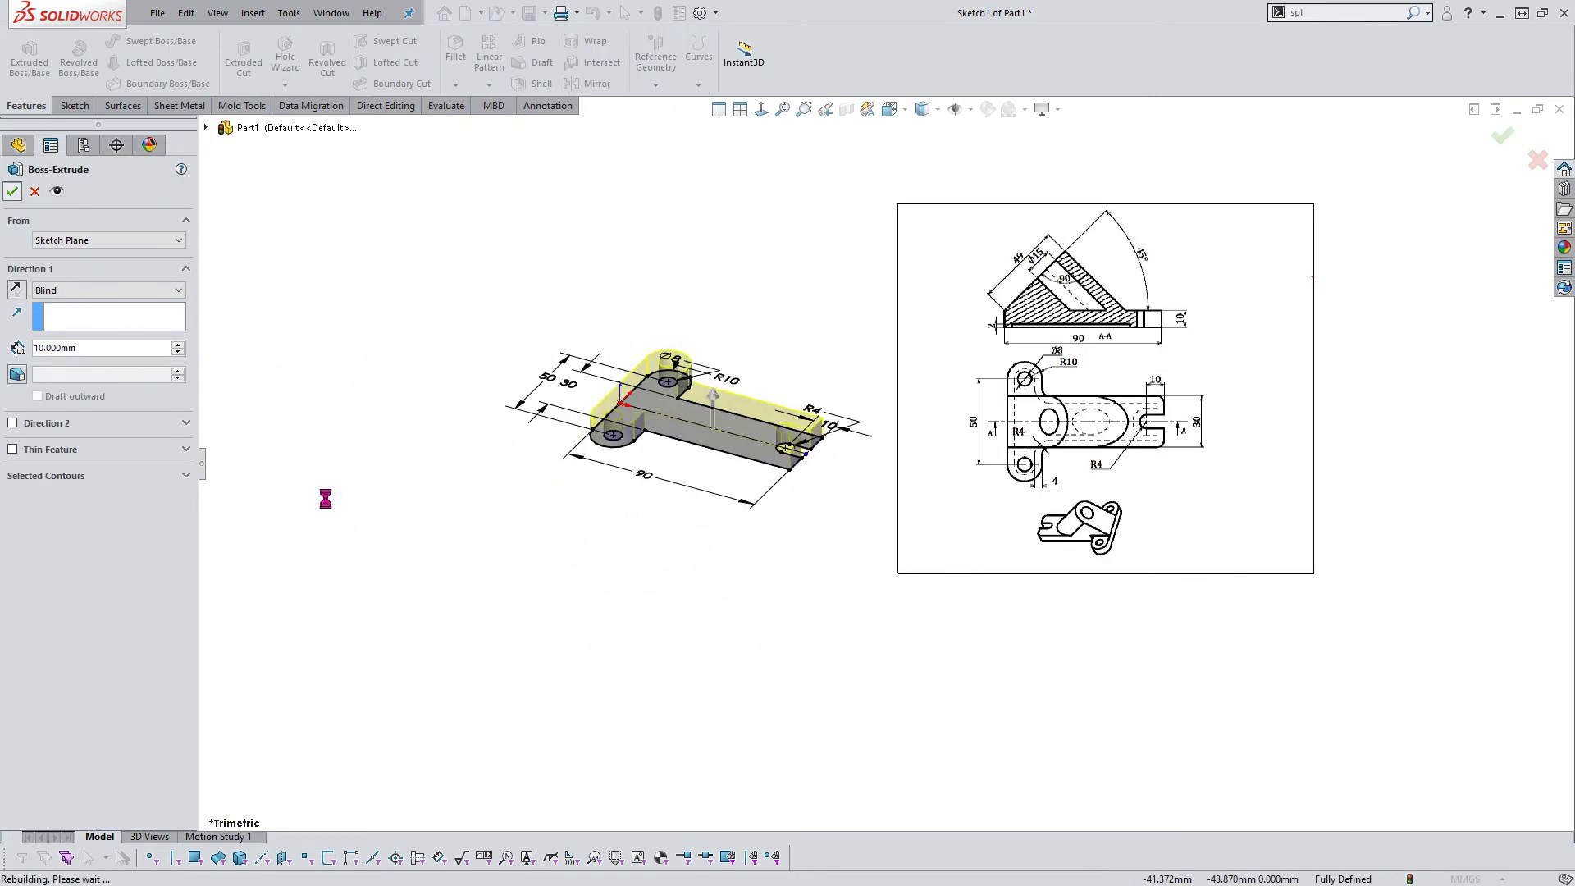
key("f")
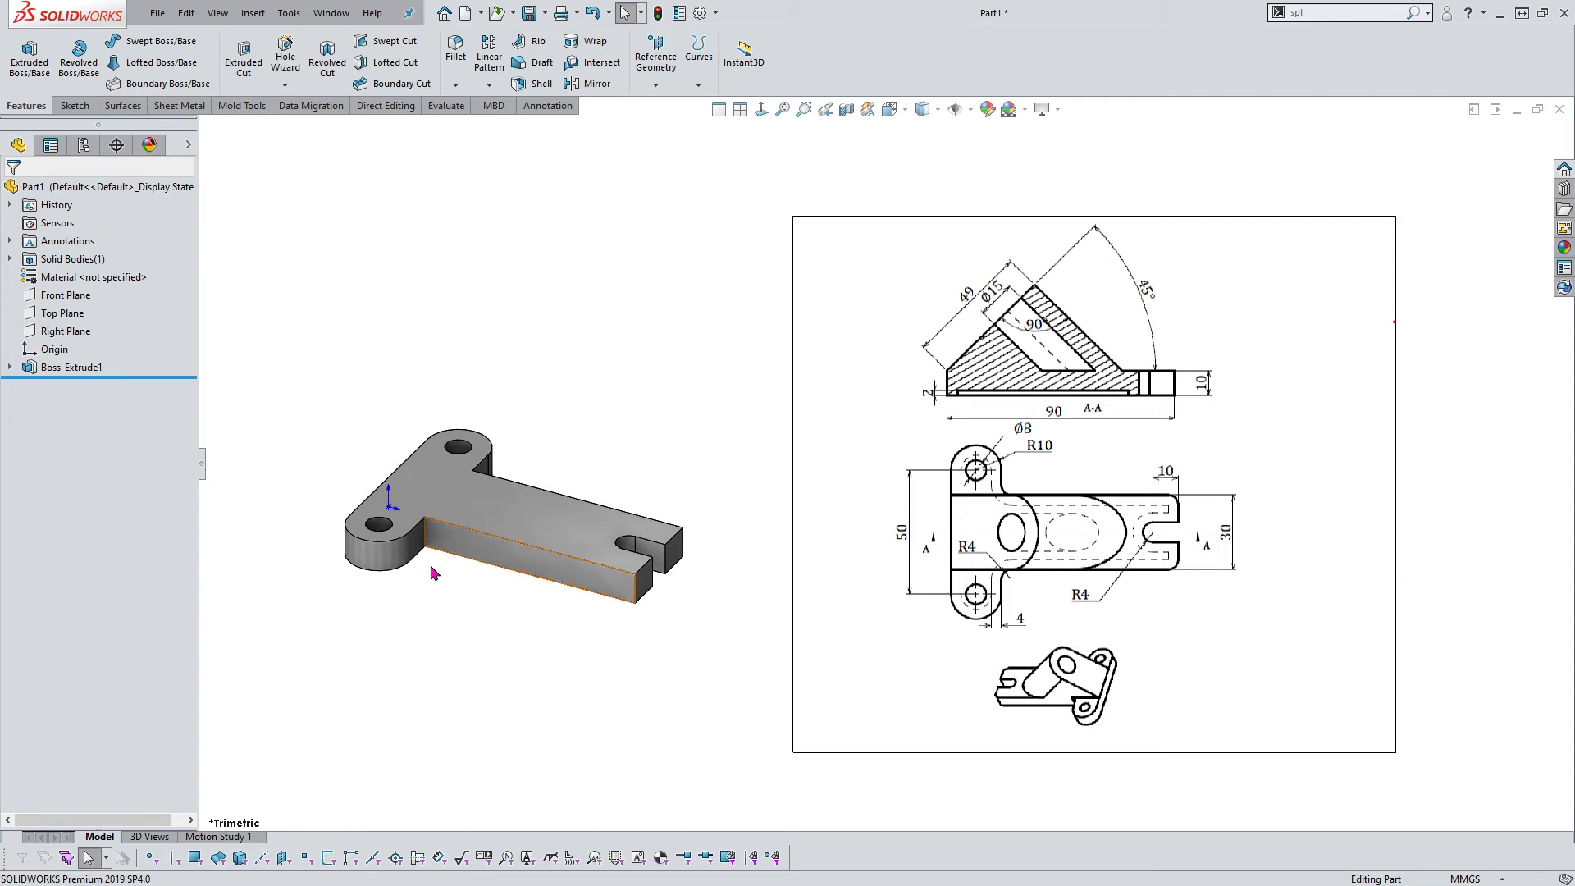
Start Sketch2 on the Front Plane and view it straight from the front
left_click(76, 331)
left_click(48, 316)
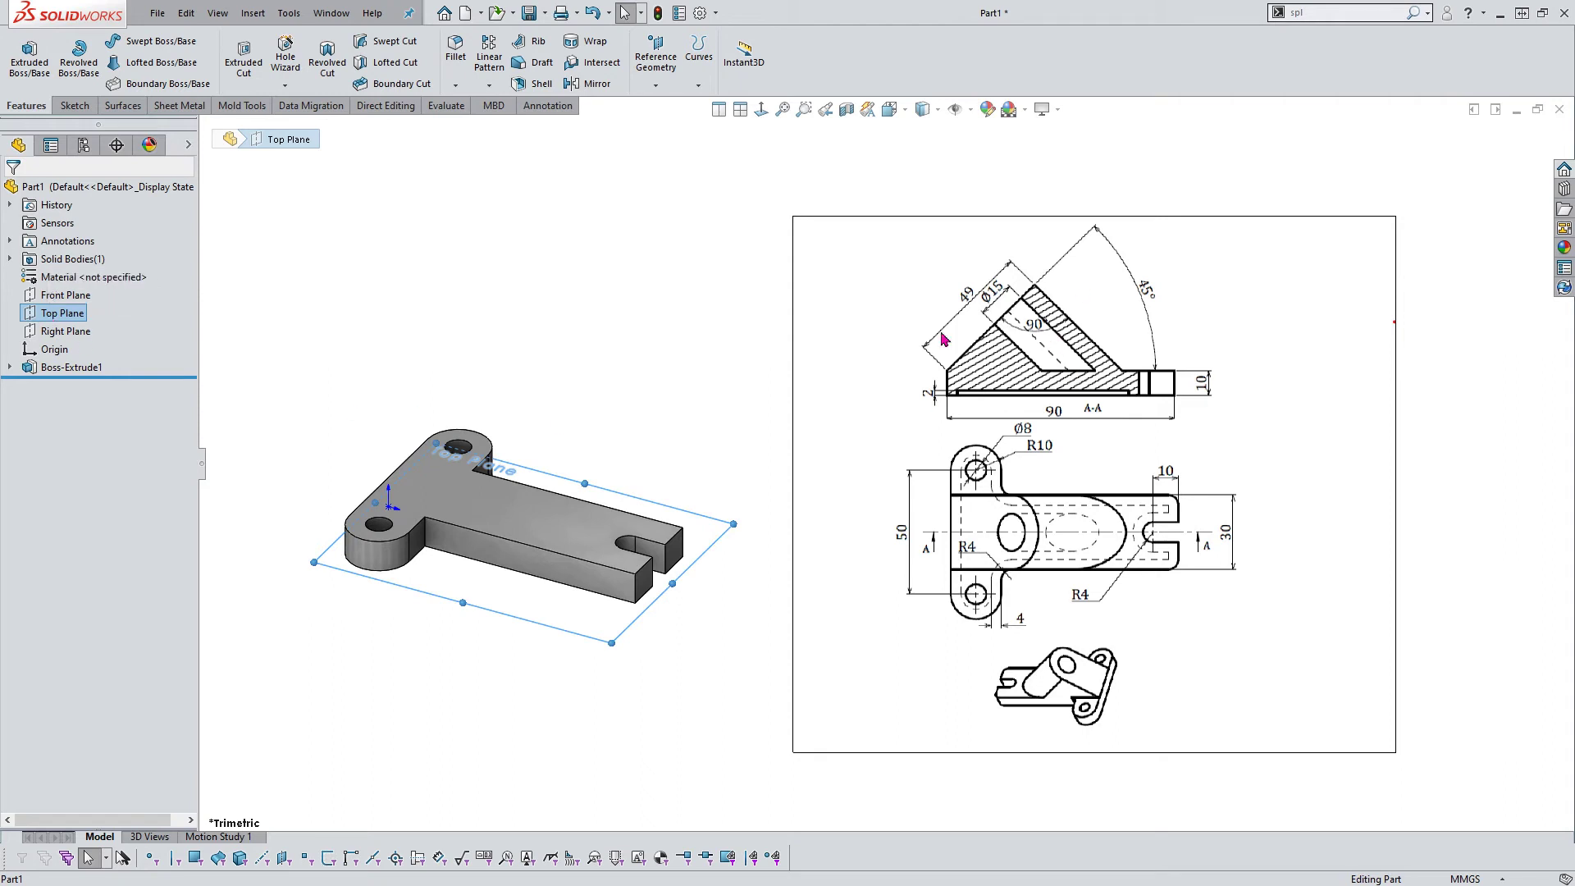
left_click(365, 330)
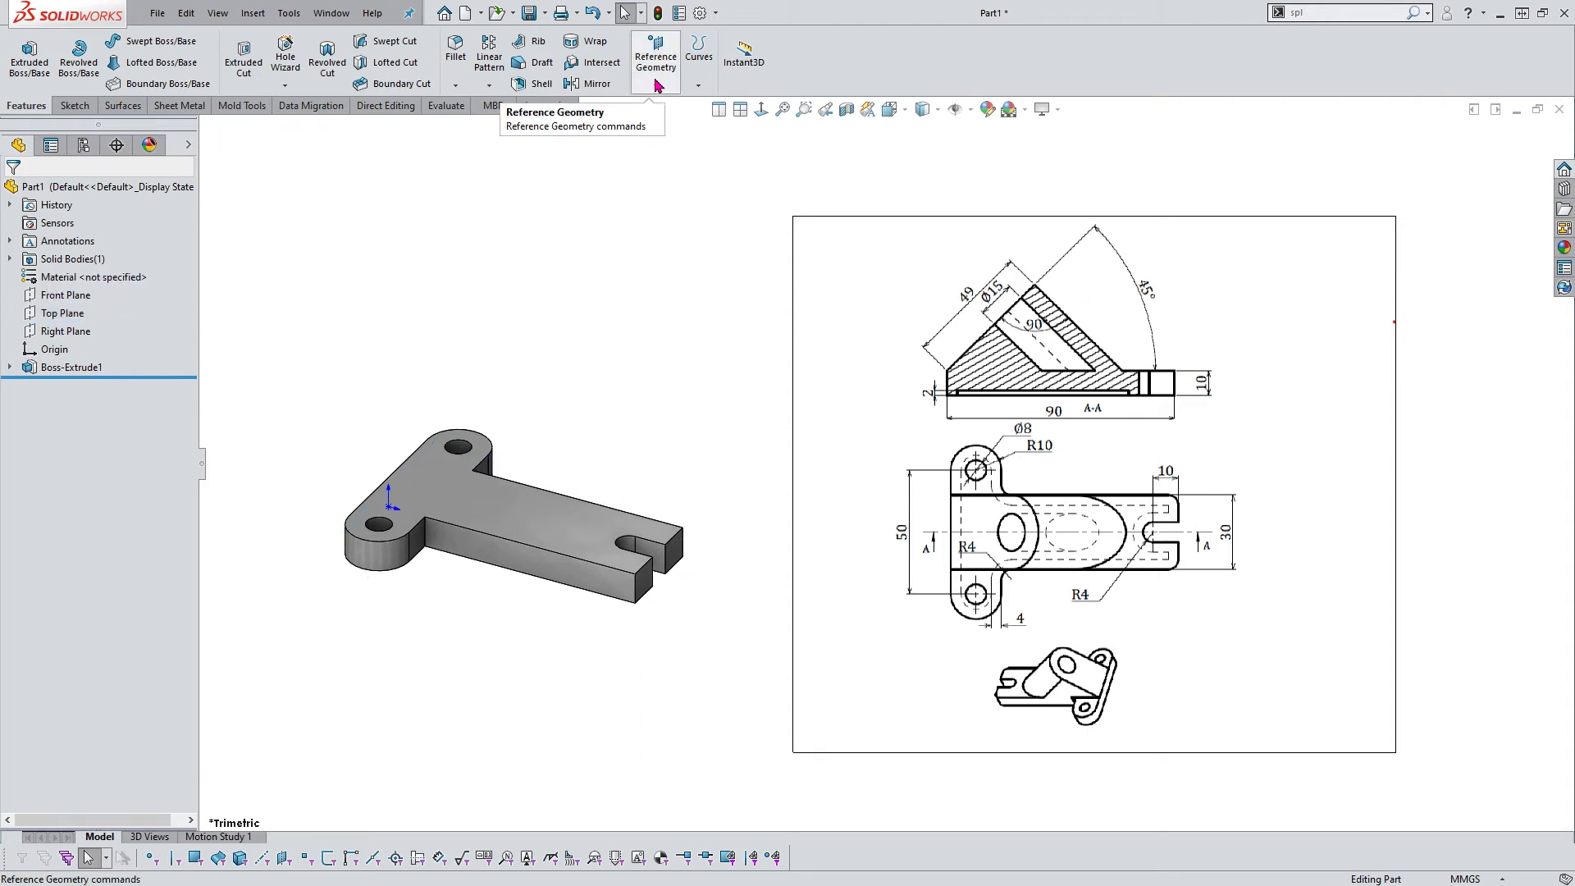
left_click(51, 295)
left_click(33, 297)
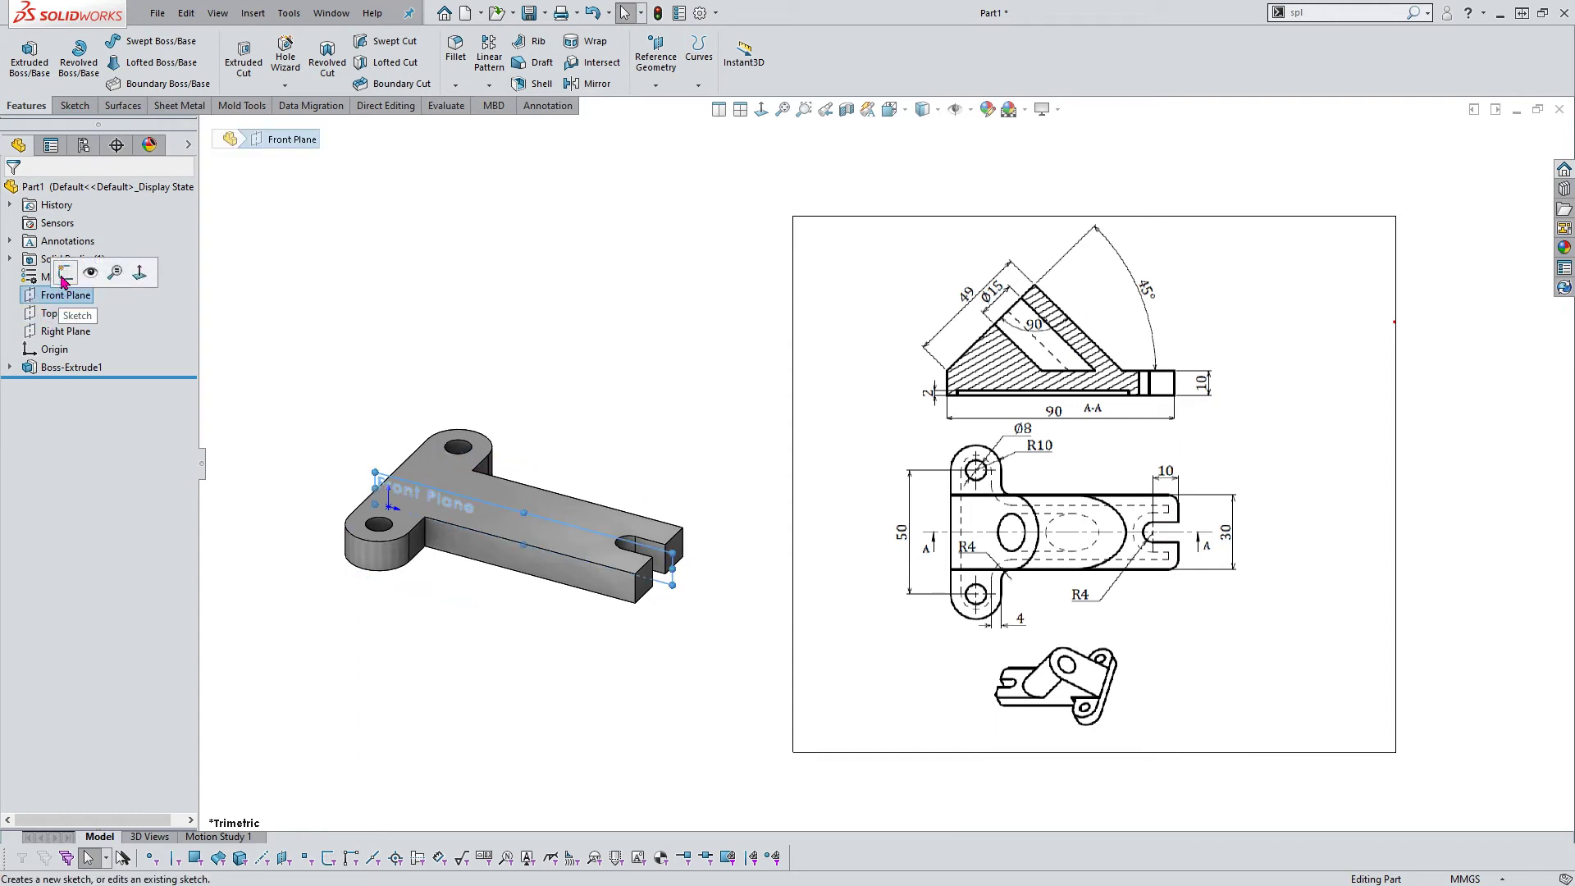
left_click(63, 273)
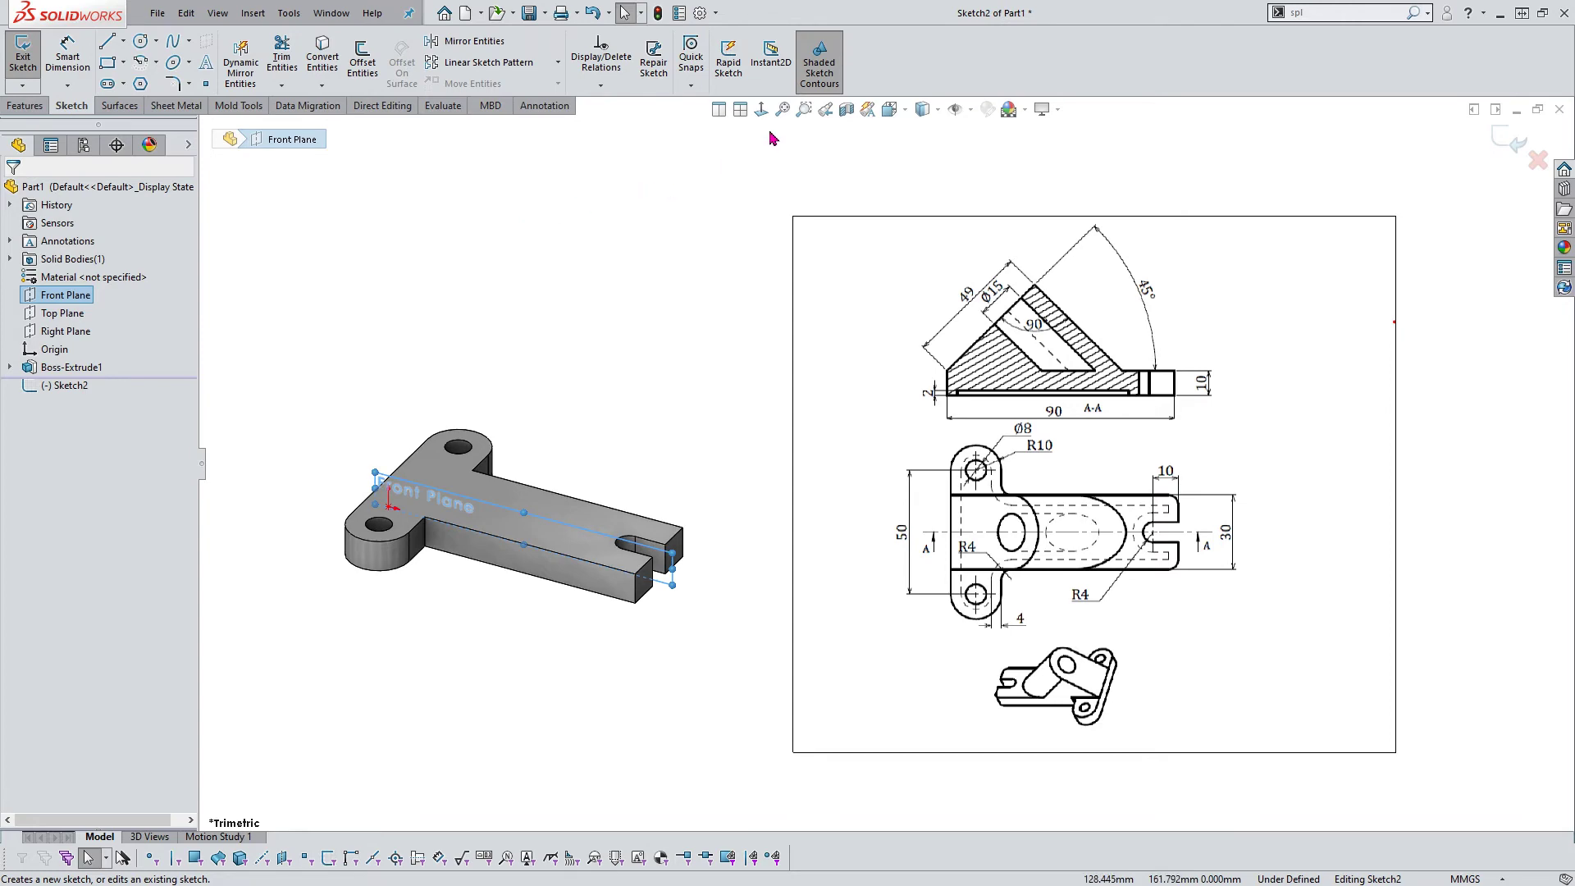
key("ctrl+8")
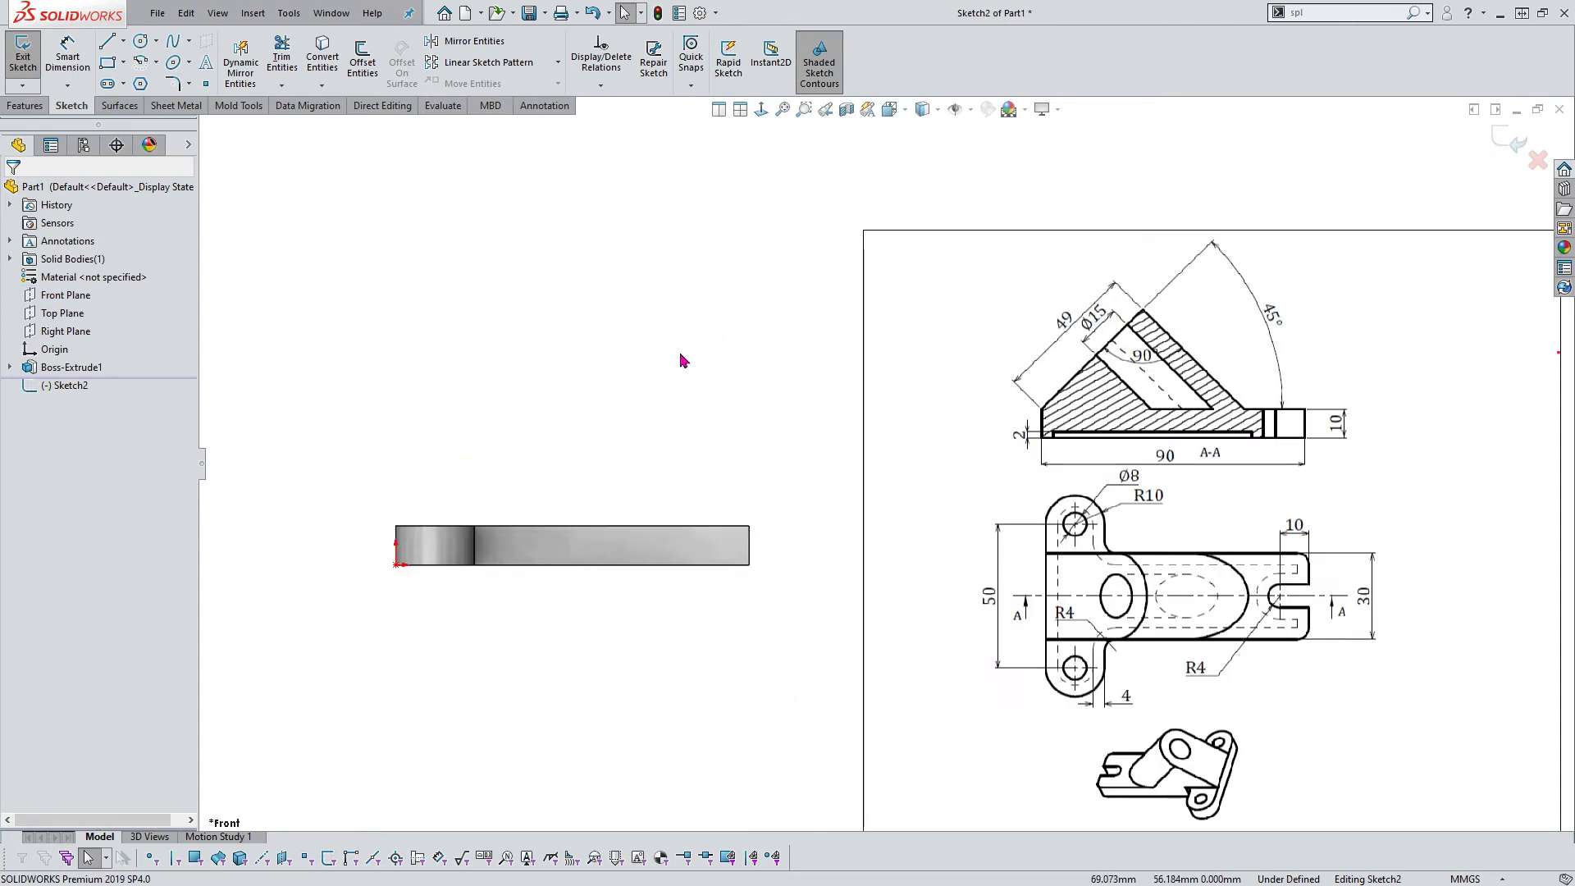
Draw a closed tilted rectangle of lines rising from the base's left corner
key("l")
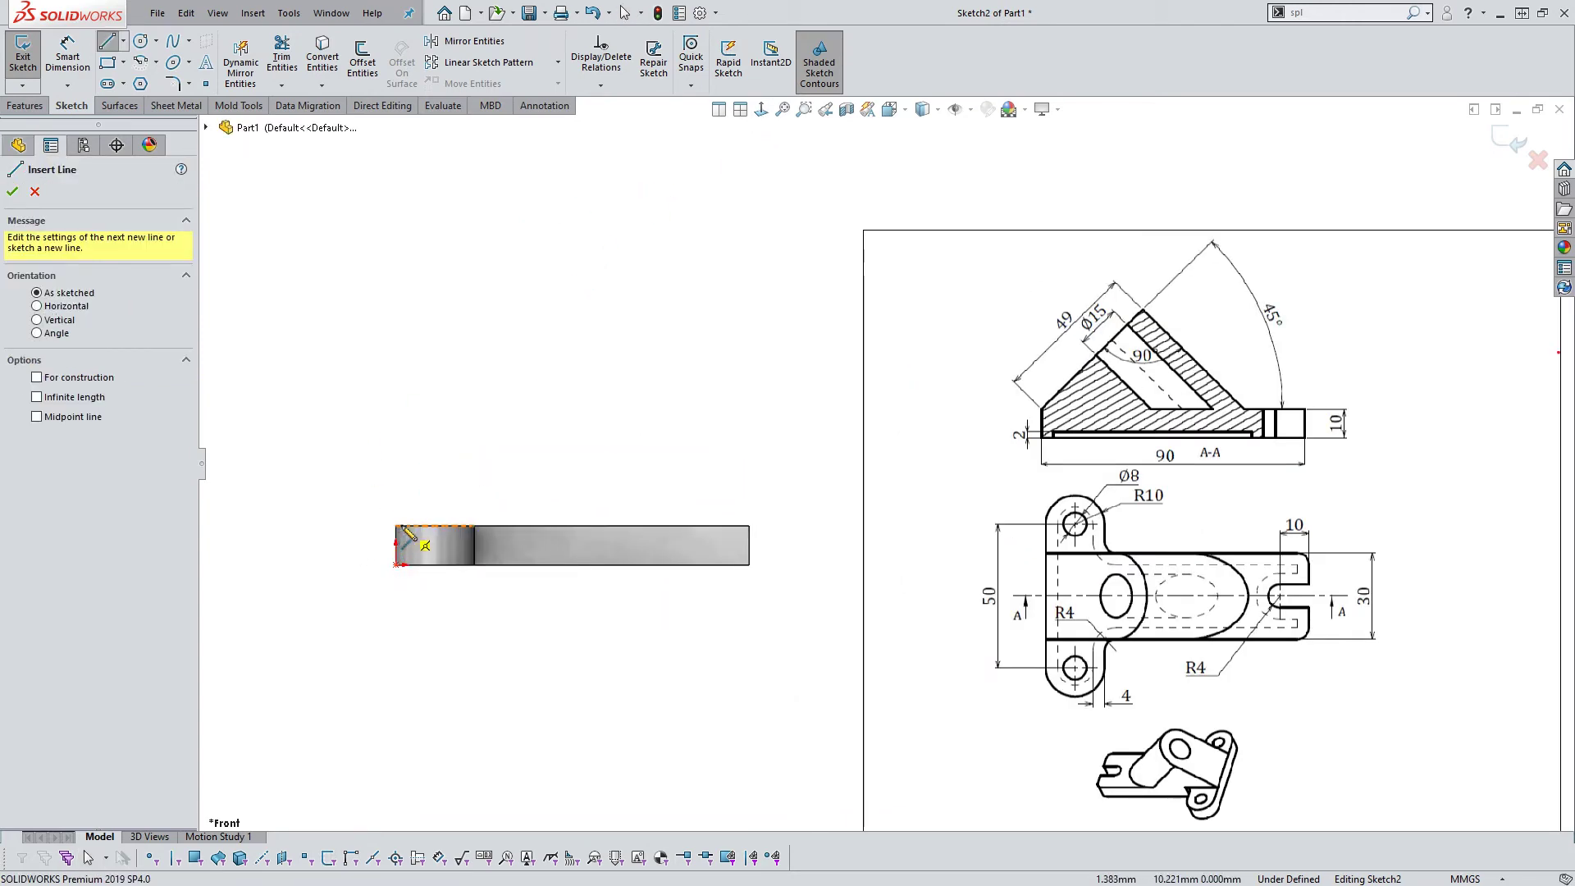
left_click(397, 526)
left_click(591, 356)
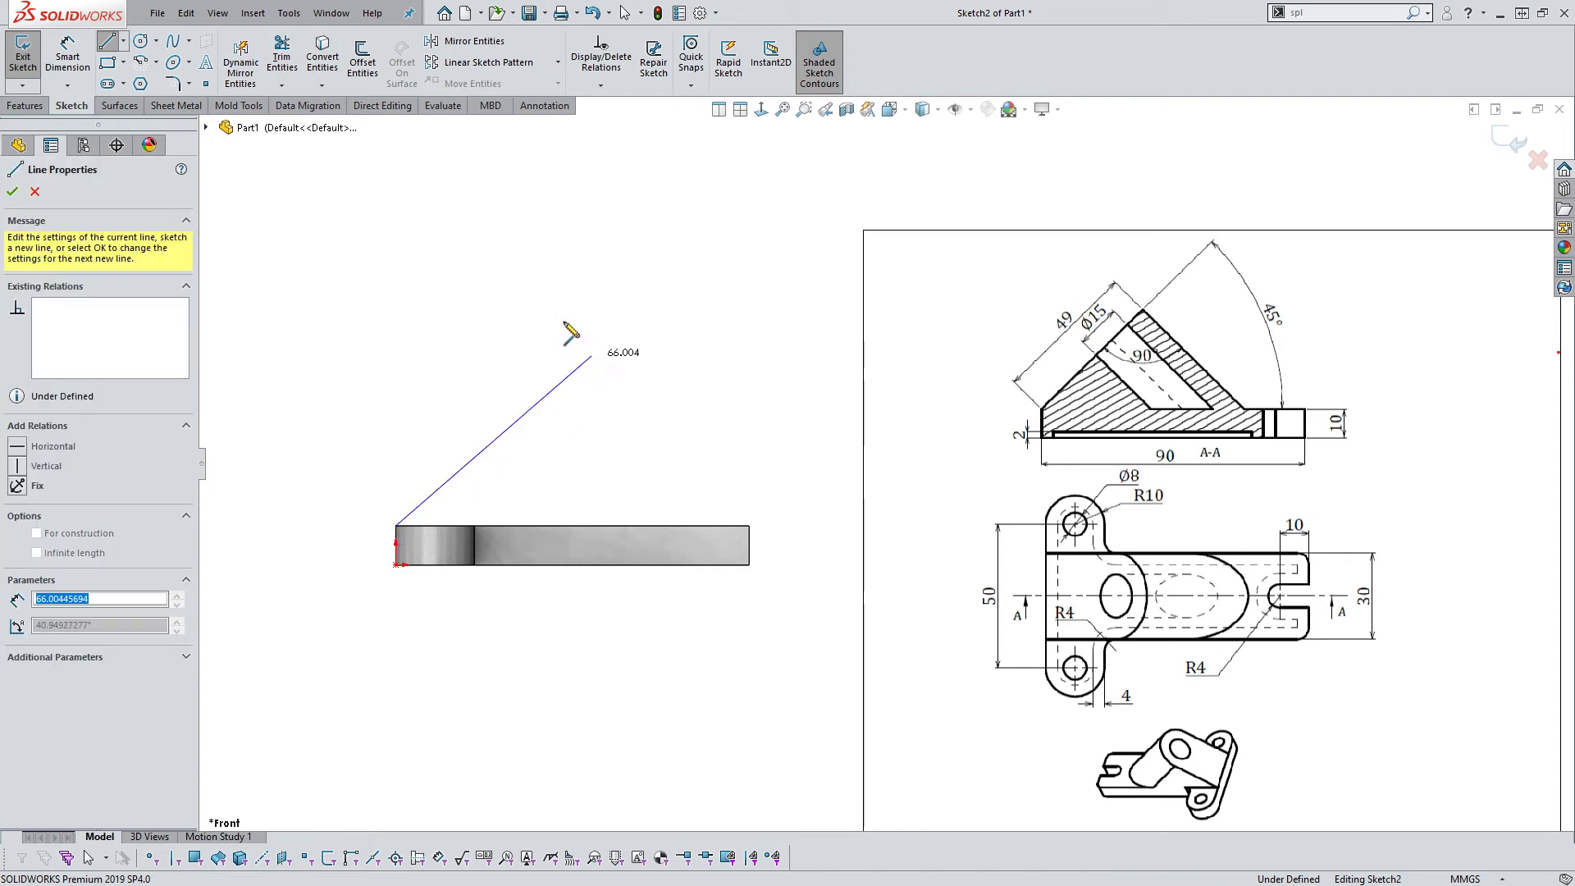
left_click(547, 306)
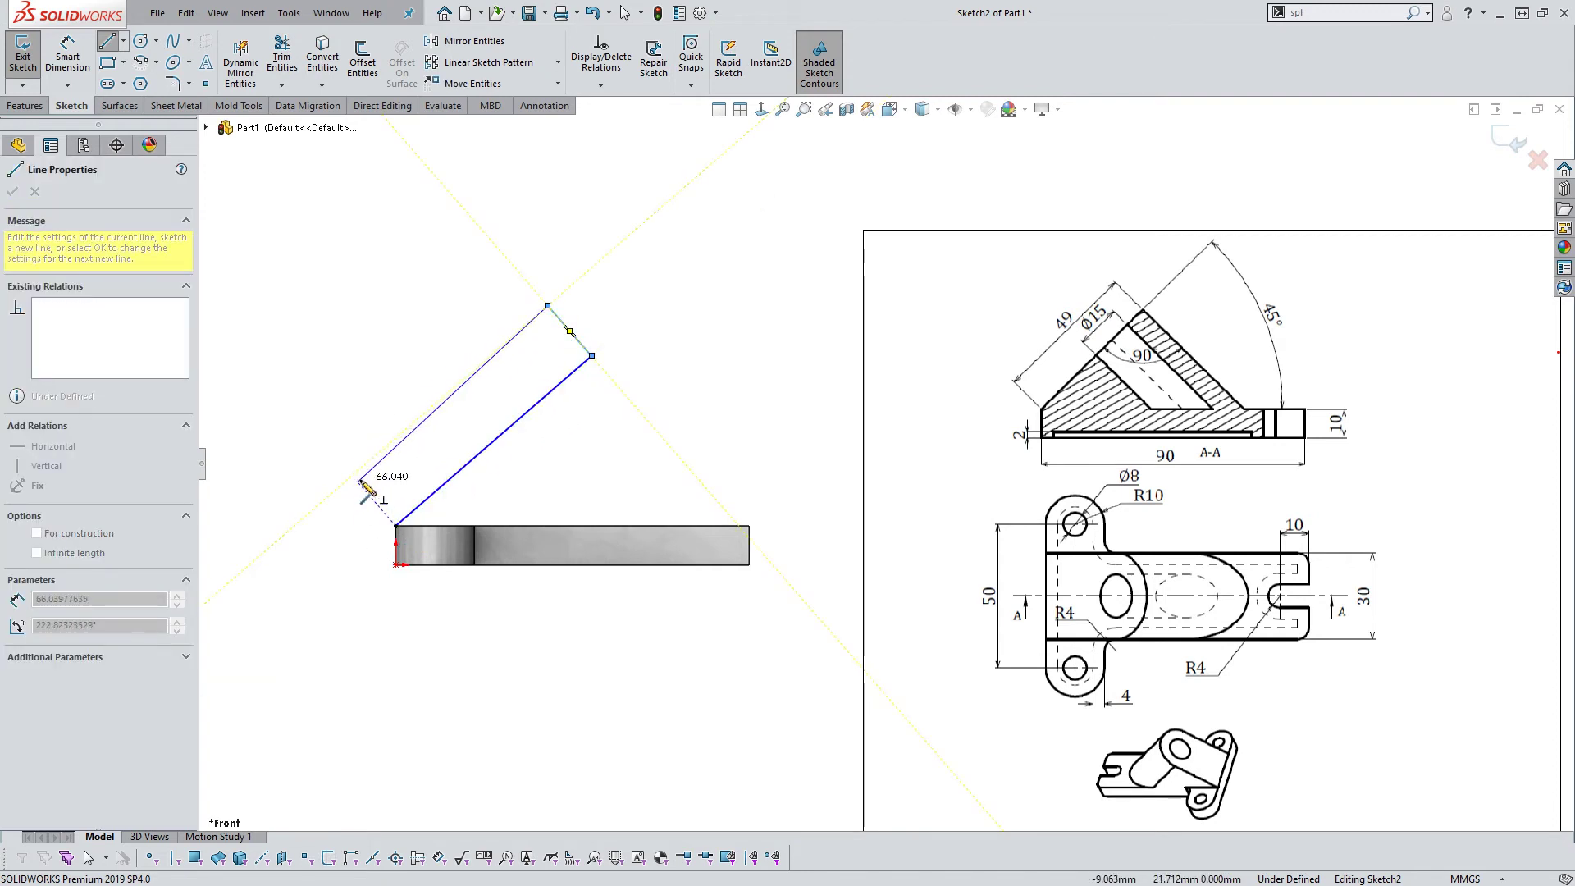
left_click(357, 472)
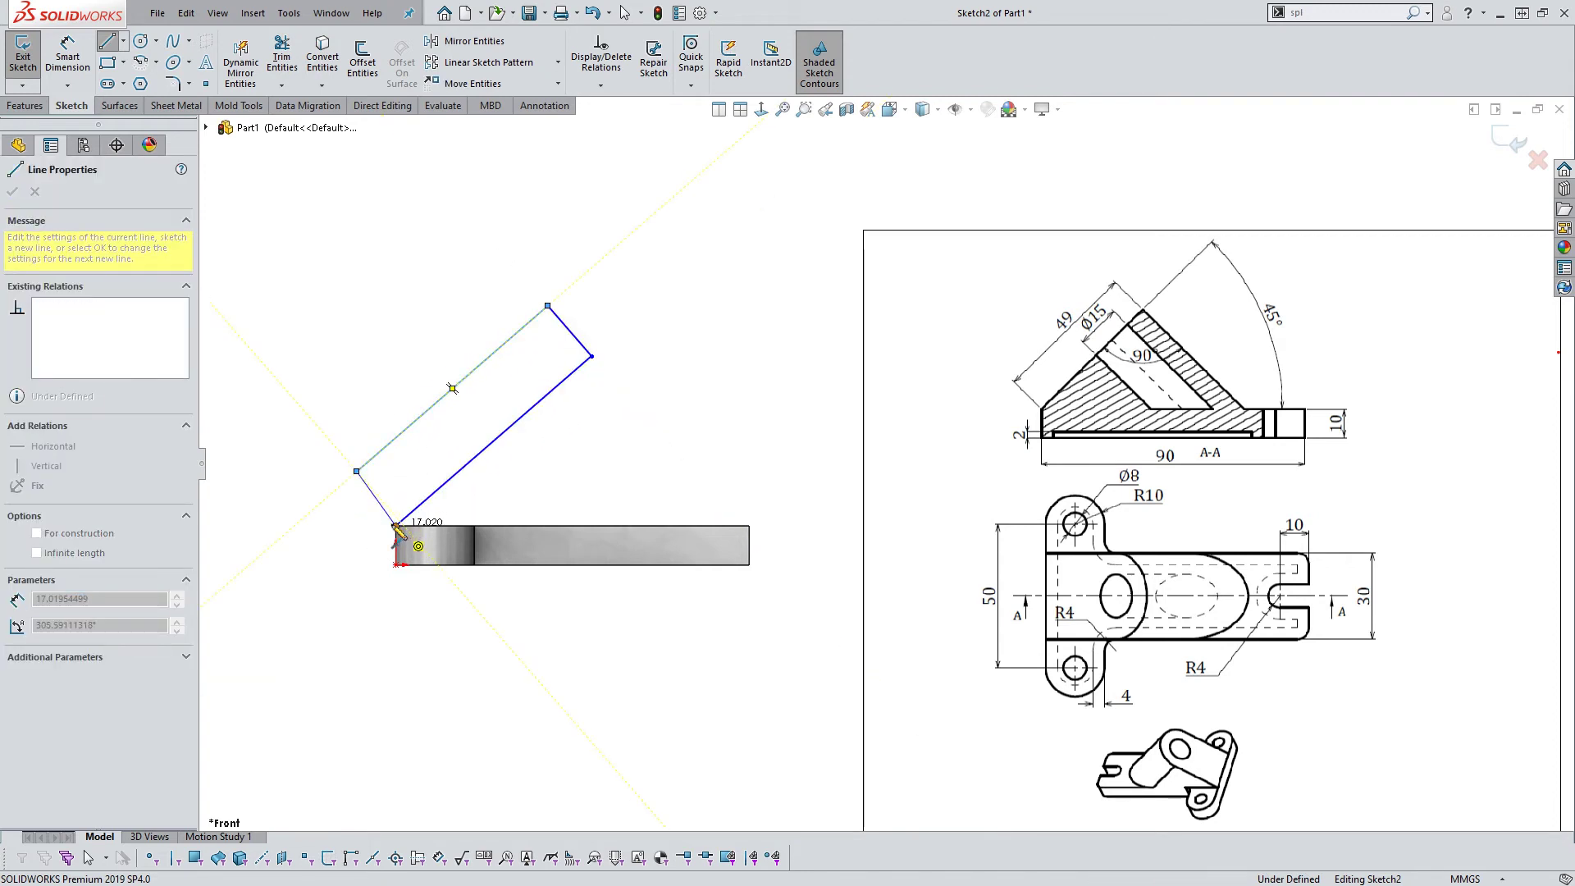
left_click(396, 525)
left_click(27, 105)
left_click(30, 59)
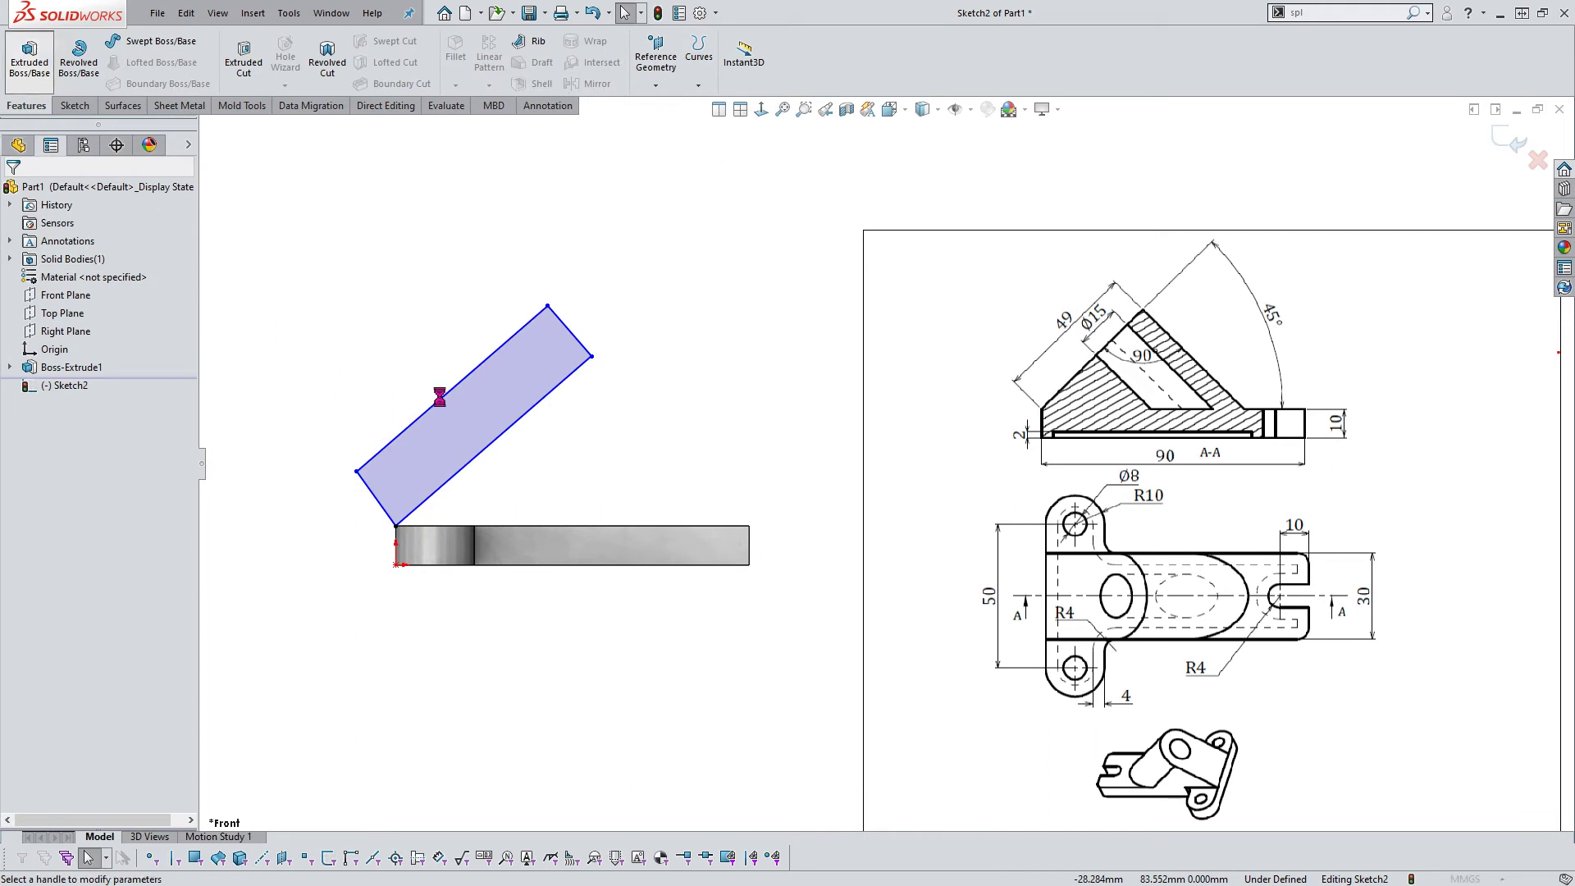
Extrude the tilted rectangle Mid Plane to 181 mm as Boss-Extrude2, then inspect its face
left_click(72, 291)
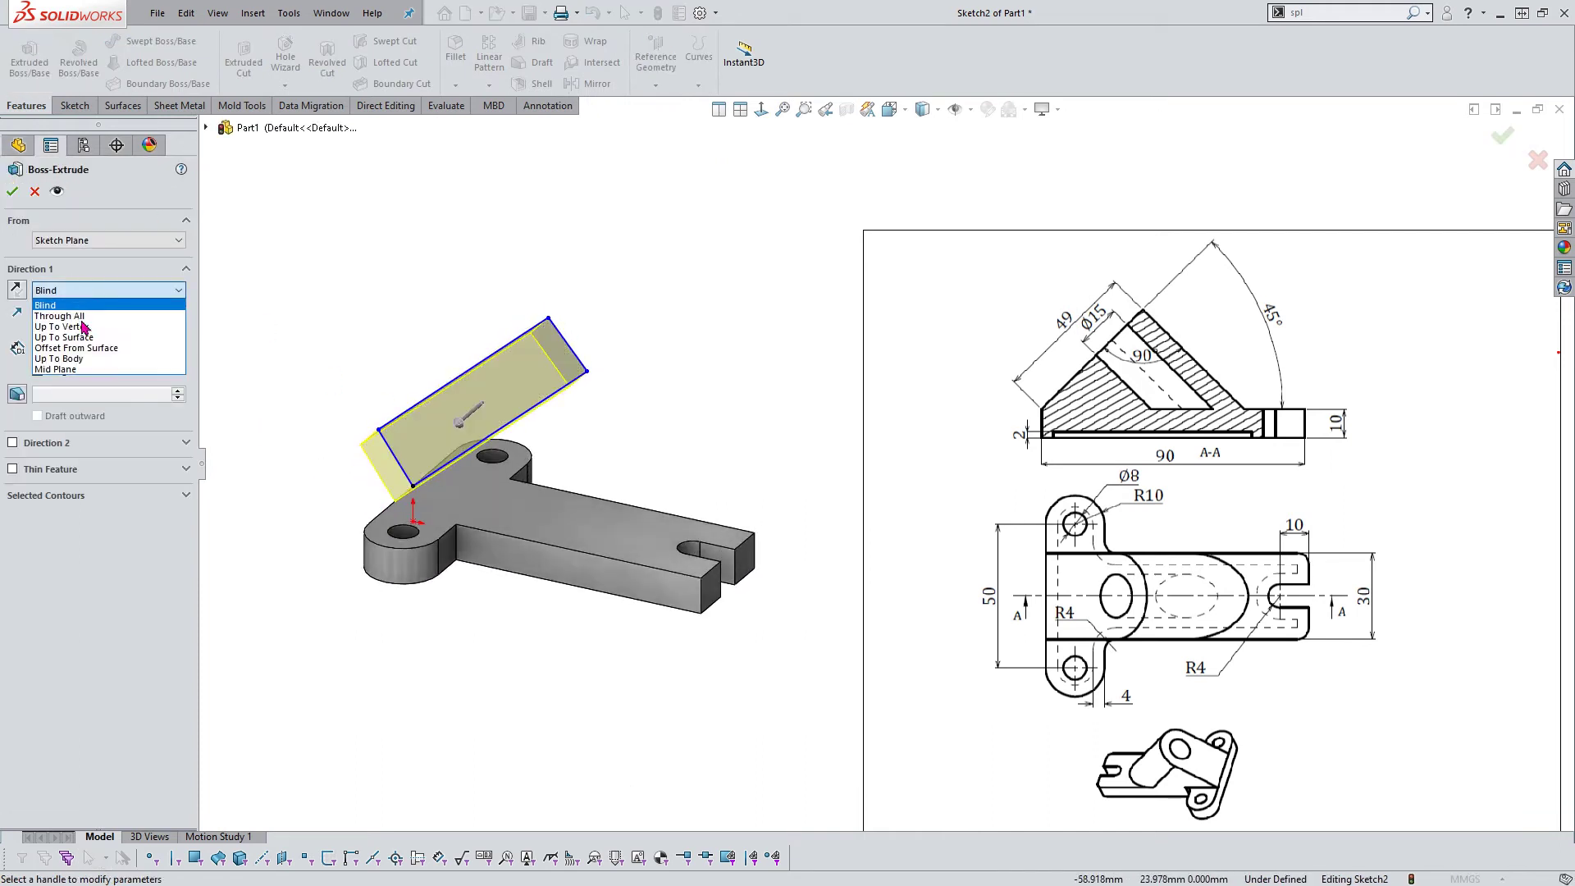
left_click(97, 369)
left_click_drag(463, 420, 316, 543)
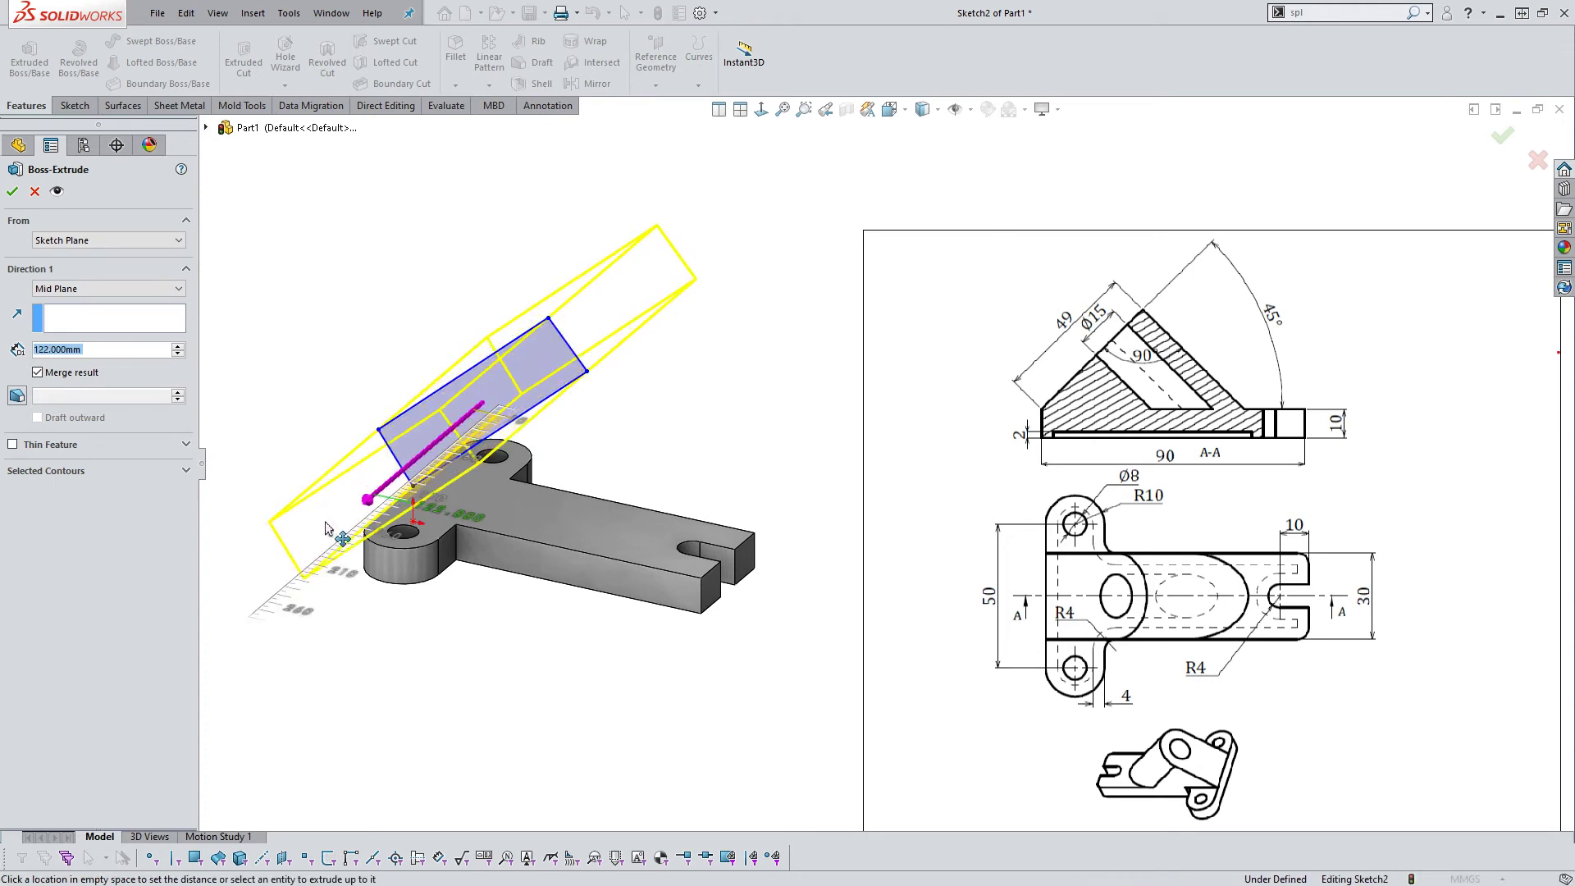
left_click(13, 192)
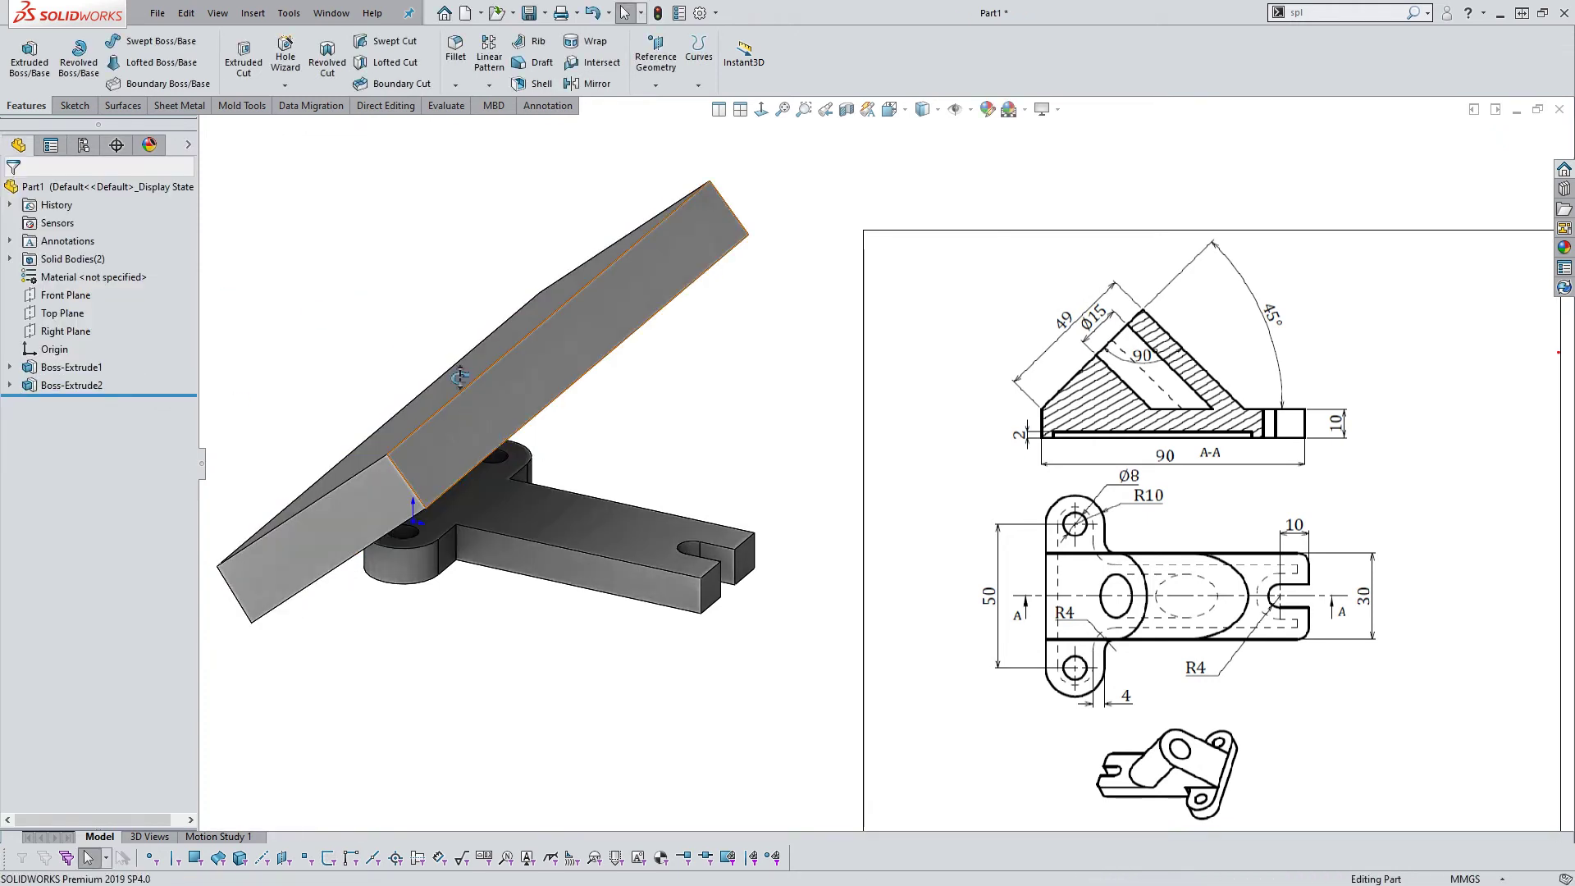
mouse_move(363, 293)
middle_mouse_down()
mouse_move(545, 457)
mouse_move(556, 488)
mouse_move(585, 354)
middle_mouse_up()
left_click(545, 457)
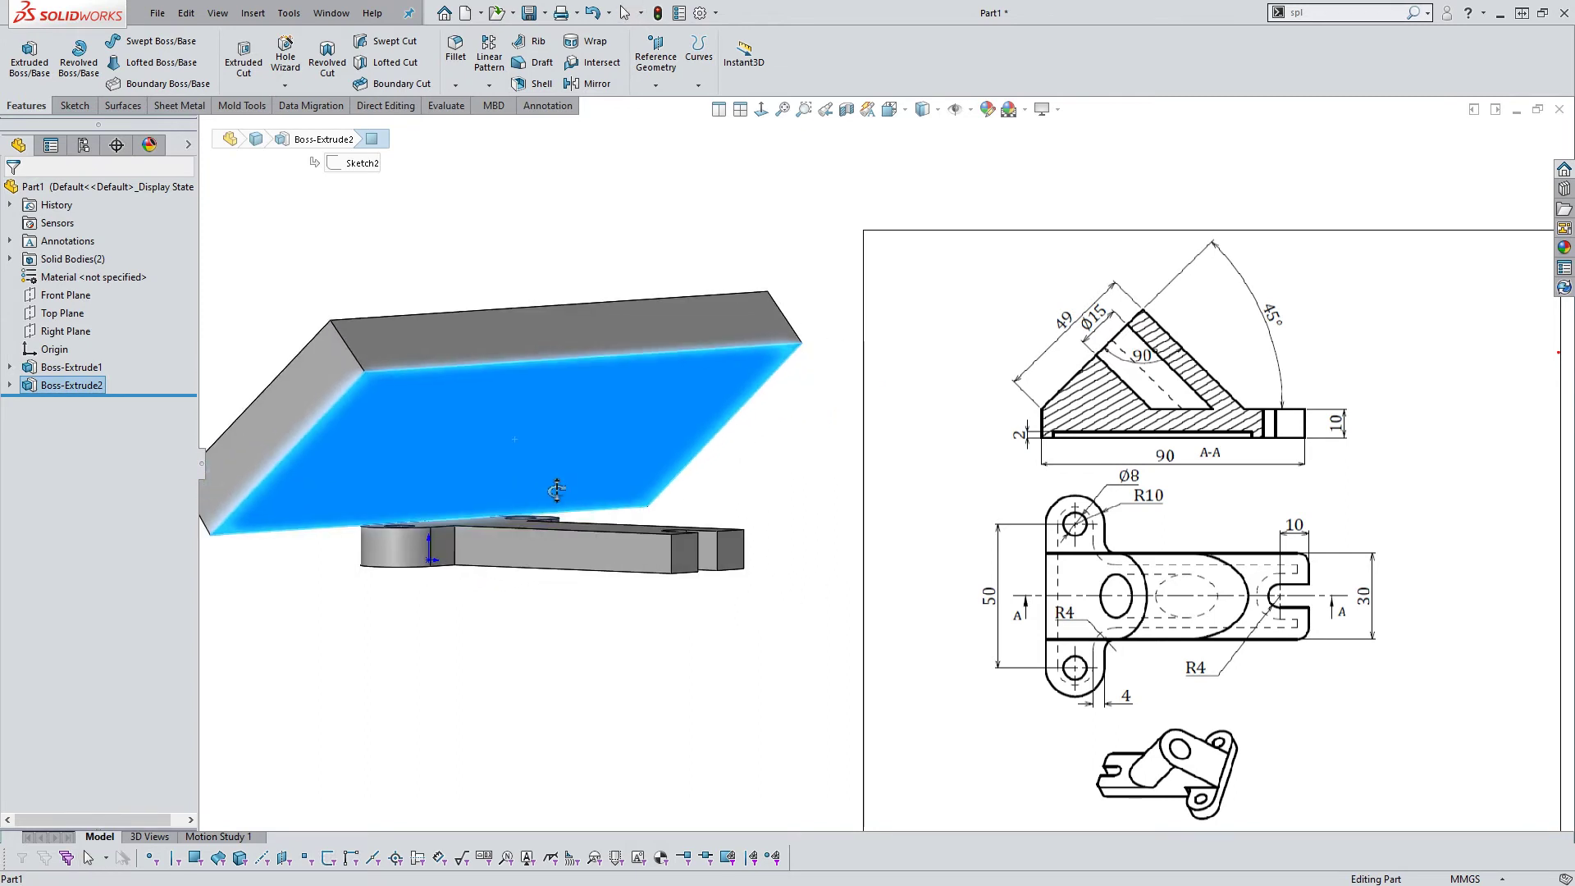
Delete Boss-Extrude2 from the FeatureManager tree, keeping only the T-shaped base
left_click(479, 235)
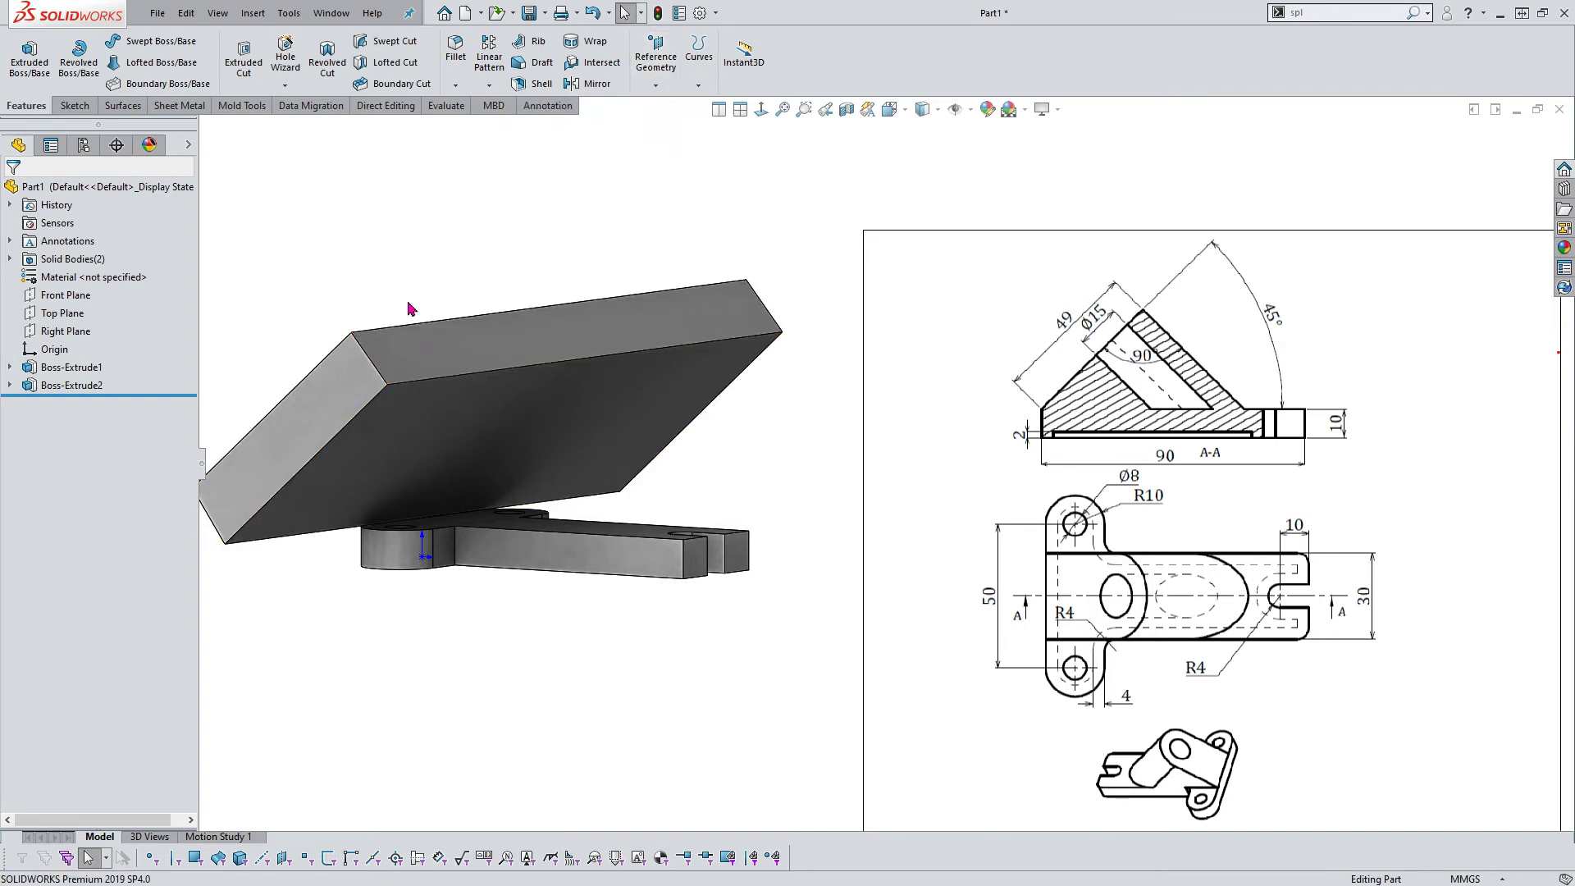
left_click(628, 402)
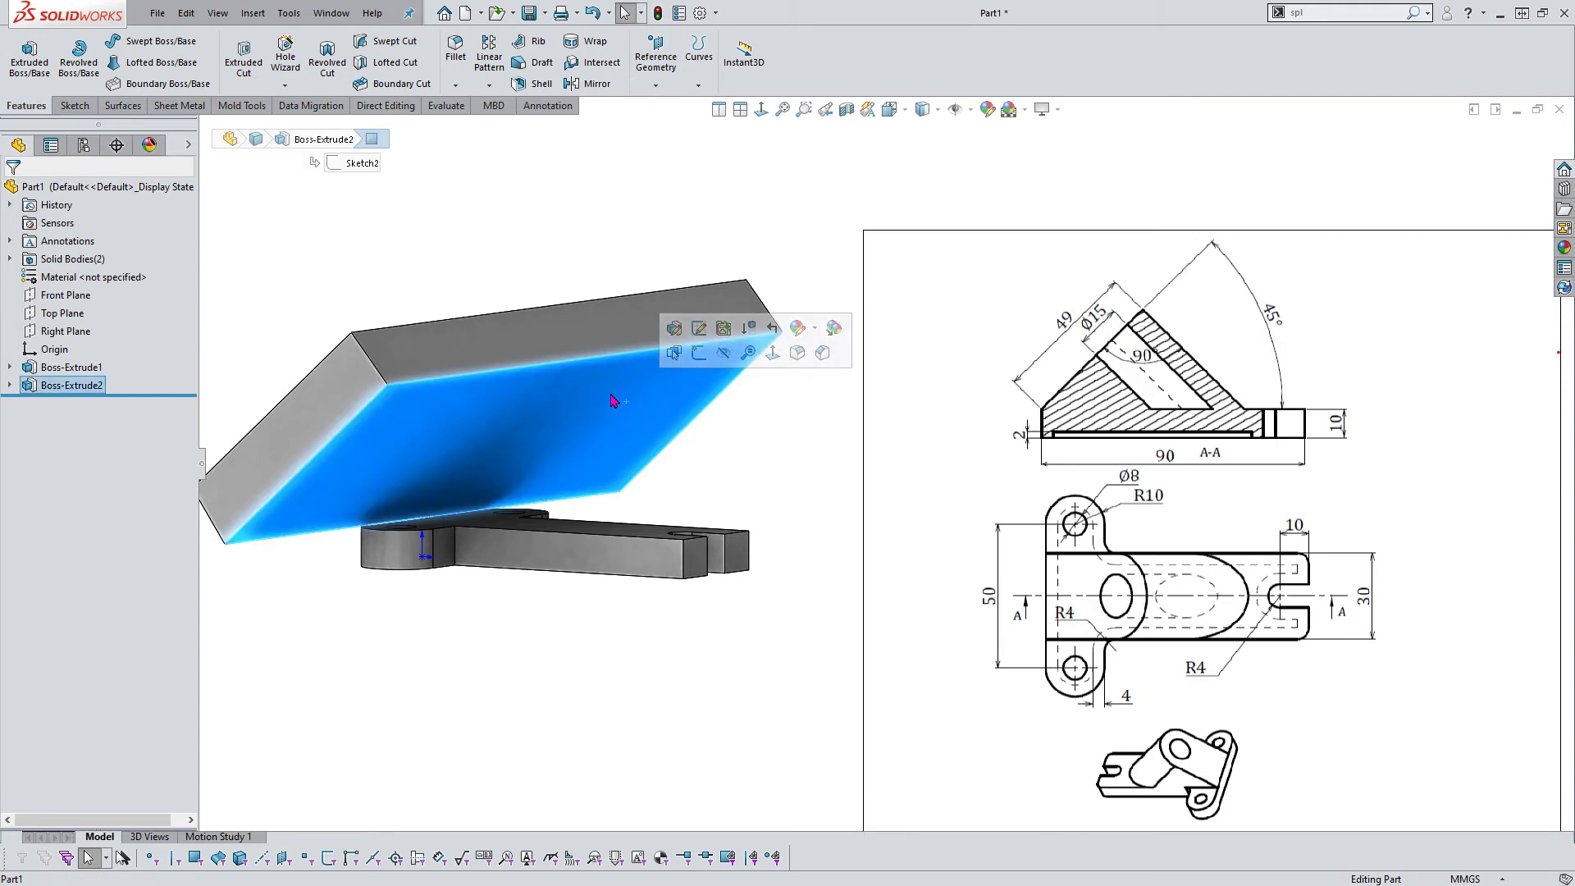
left_click(520, 264)
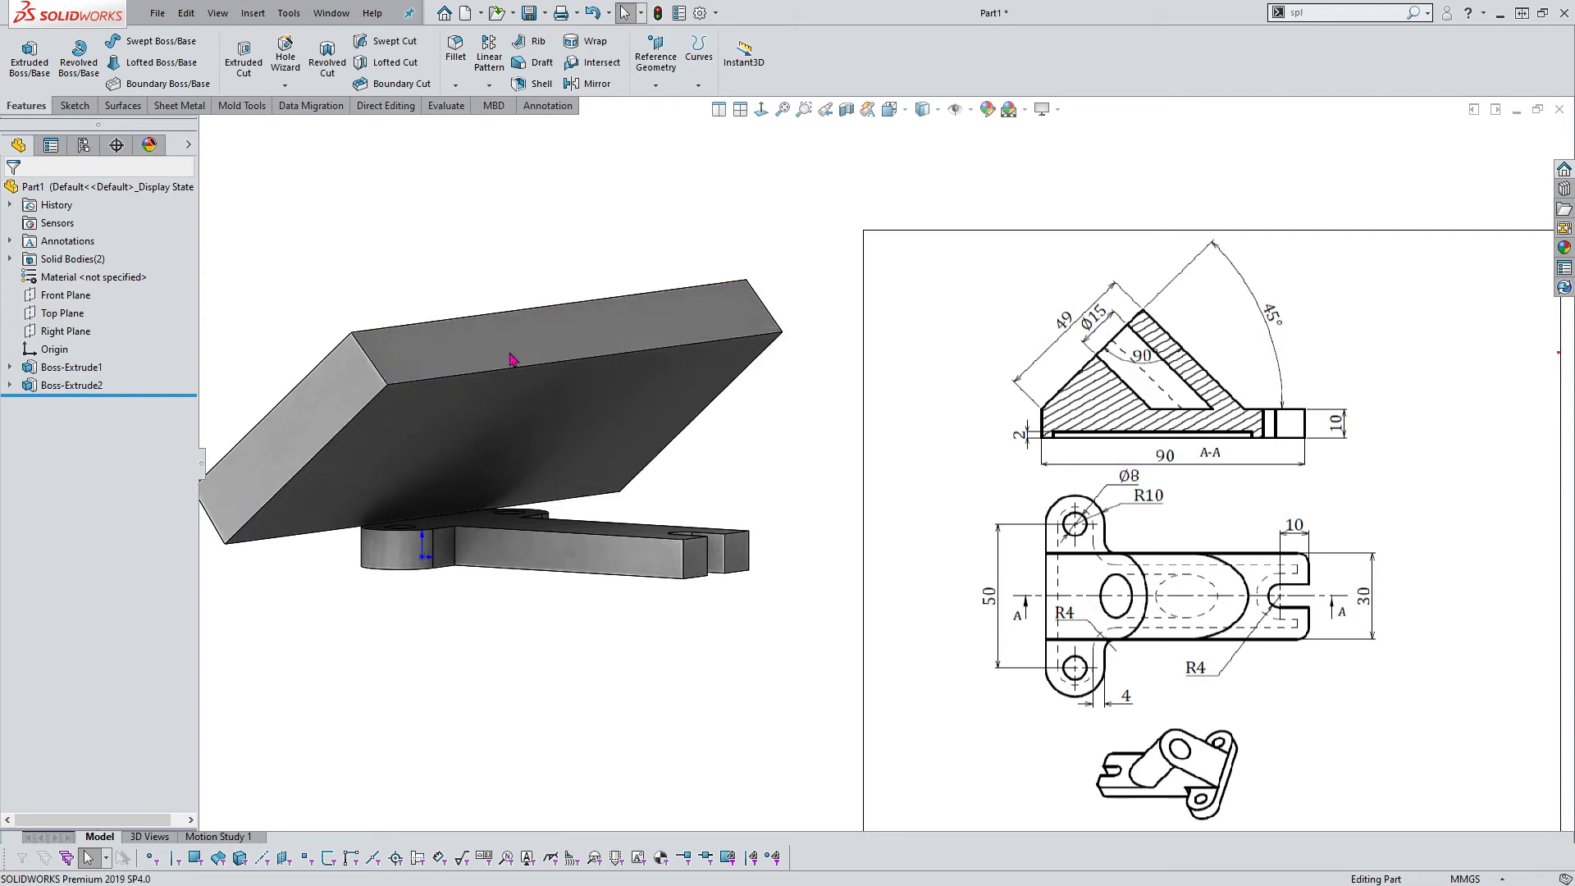
key("Down")
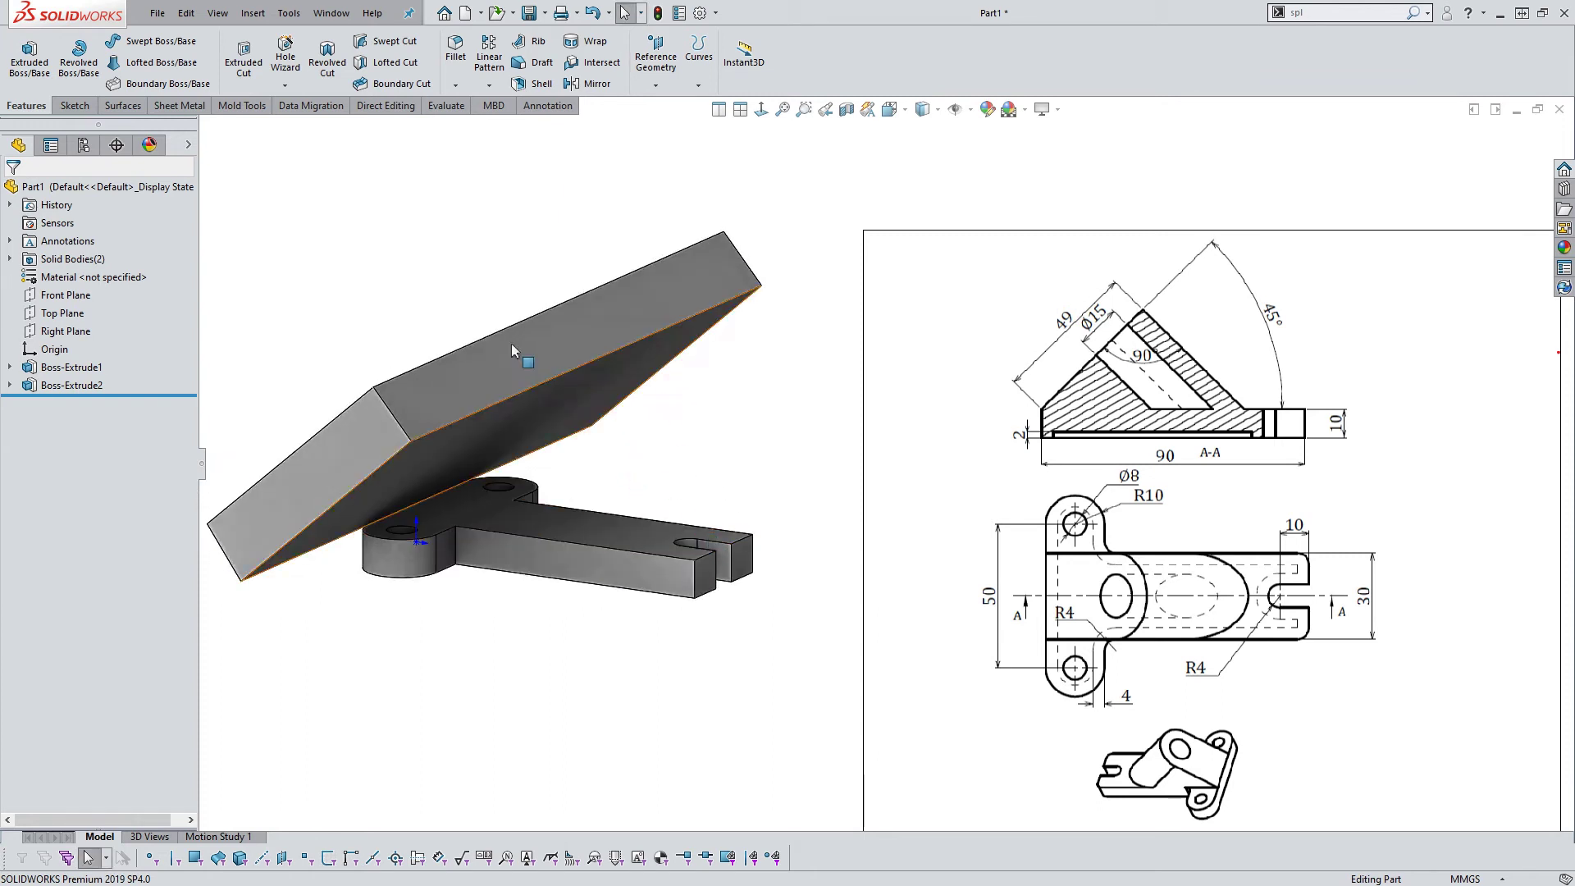
right_click(69, 386)
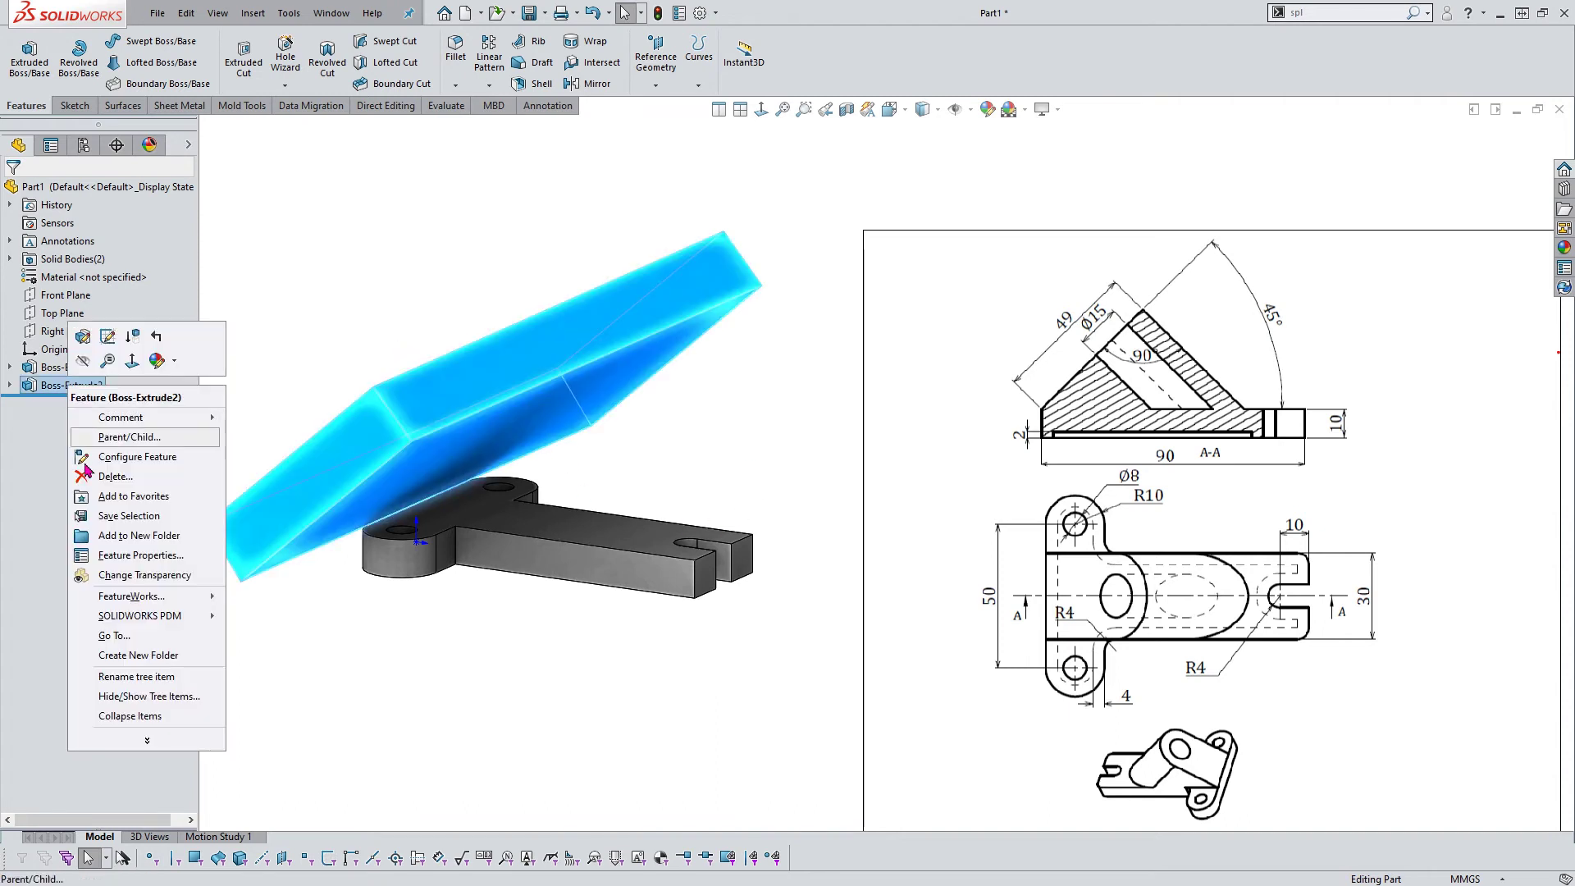
left_click(89, 476)
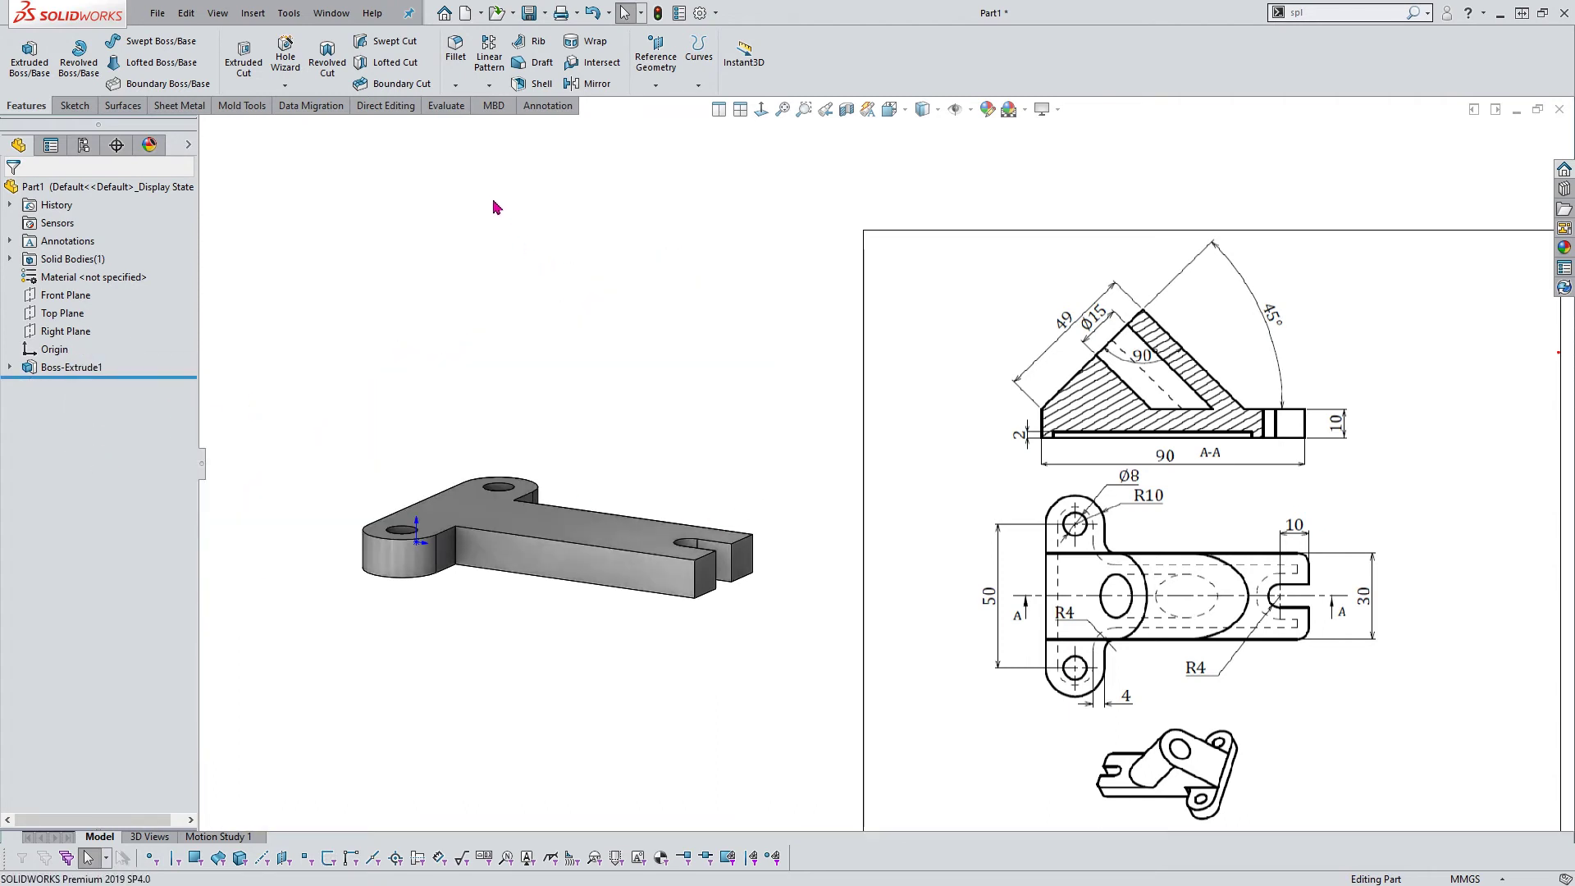
Start a new reference plane and orbit the model to reach the base's end edge
left_click(656, 78)
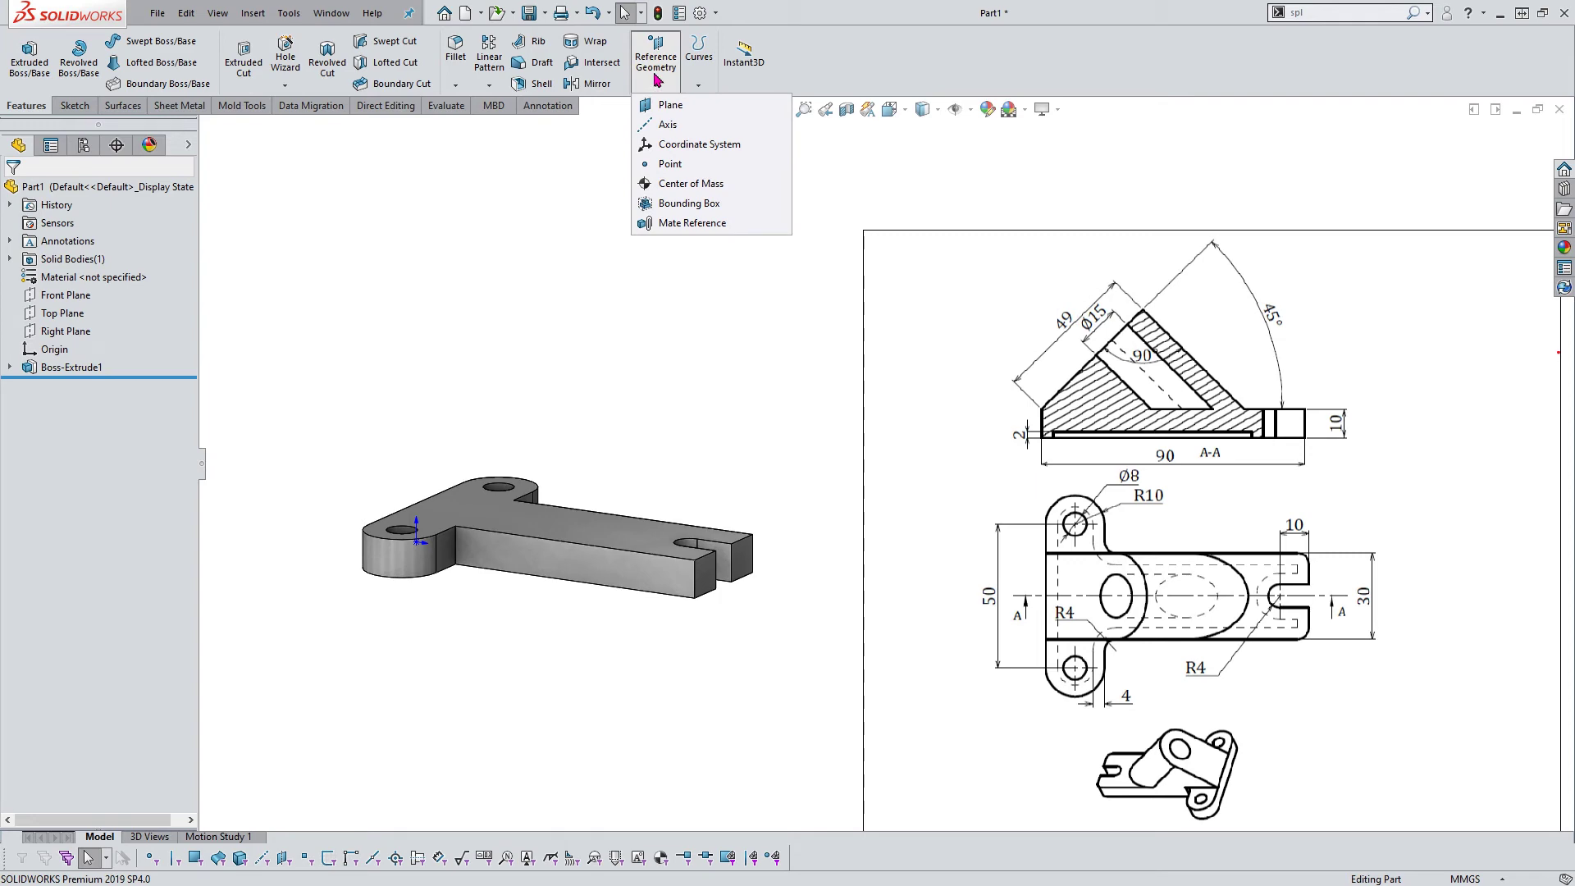
left_click(668, 105)
mouse_move(404, 369)
middle_mouse_down()
mouse_move(437, 405)
mouse_move(415, 417)
middle_mouse_up()
scroll(964, 326, "down", 3)
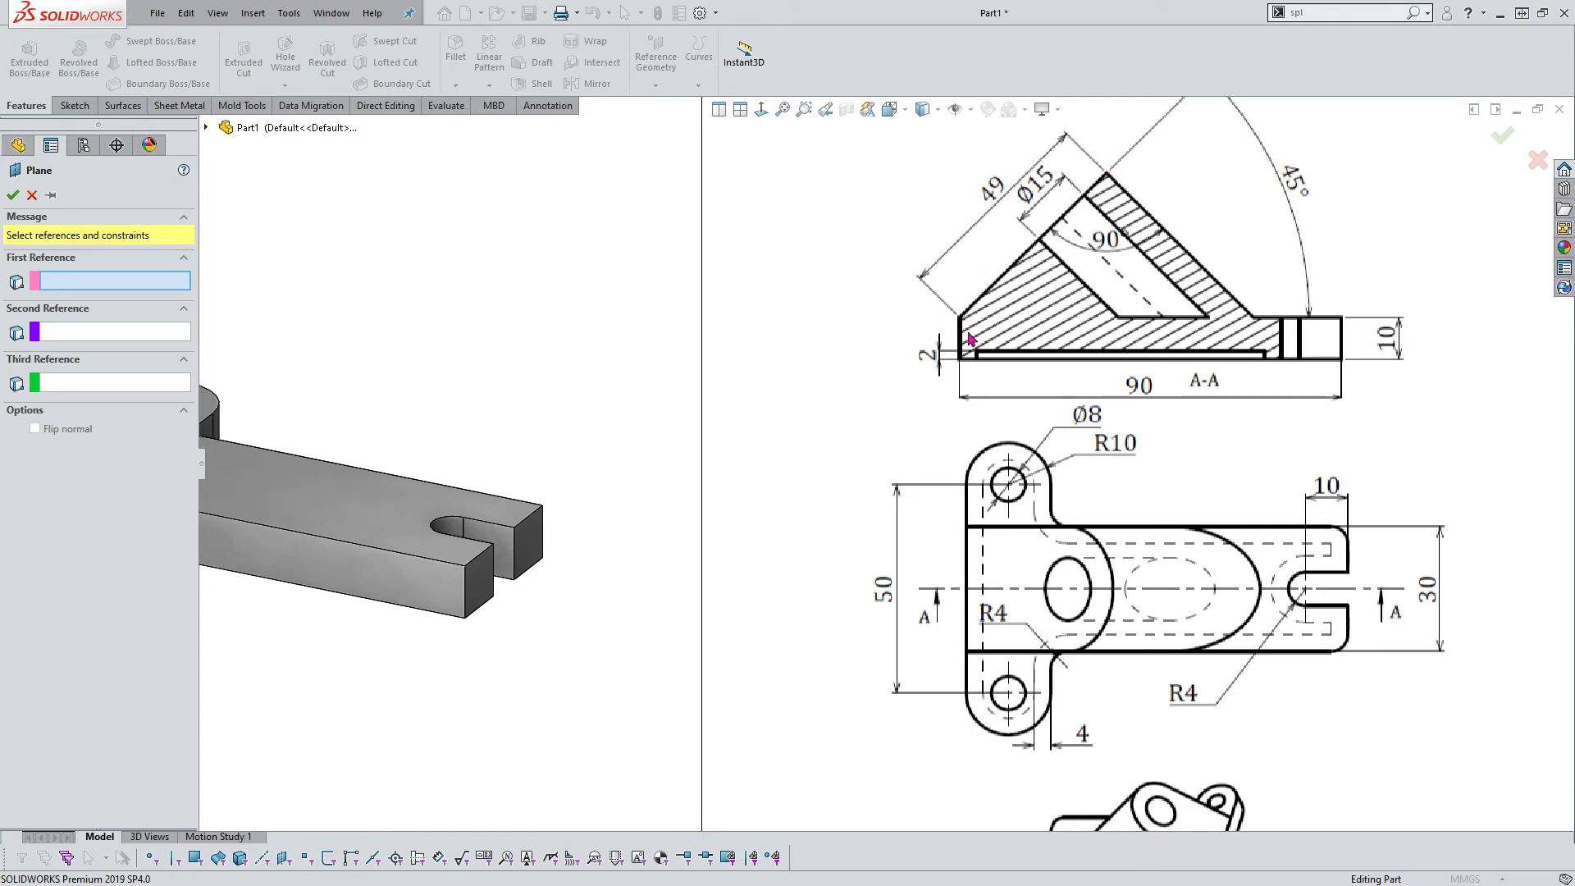
scroll(969, 338, "up", 3)
middle_click_drag(492, 484, 509, 484)
scroll(509, 484, "down", 1)
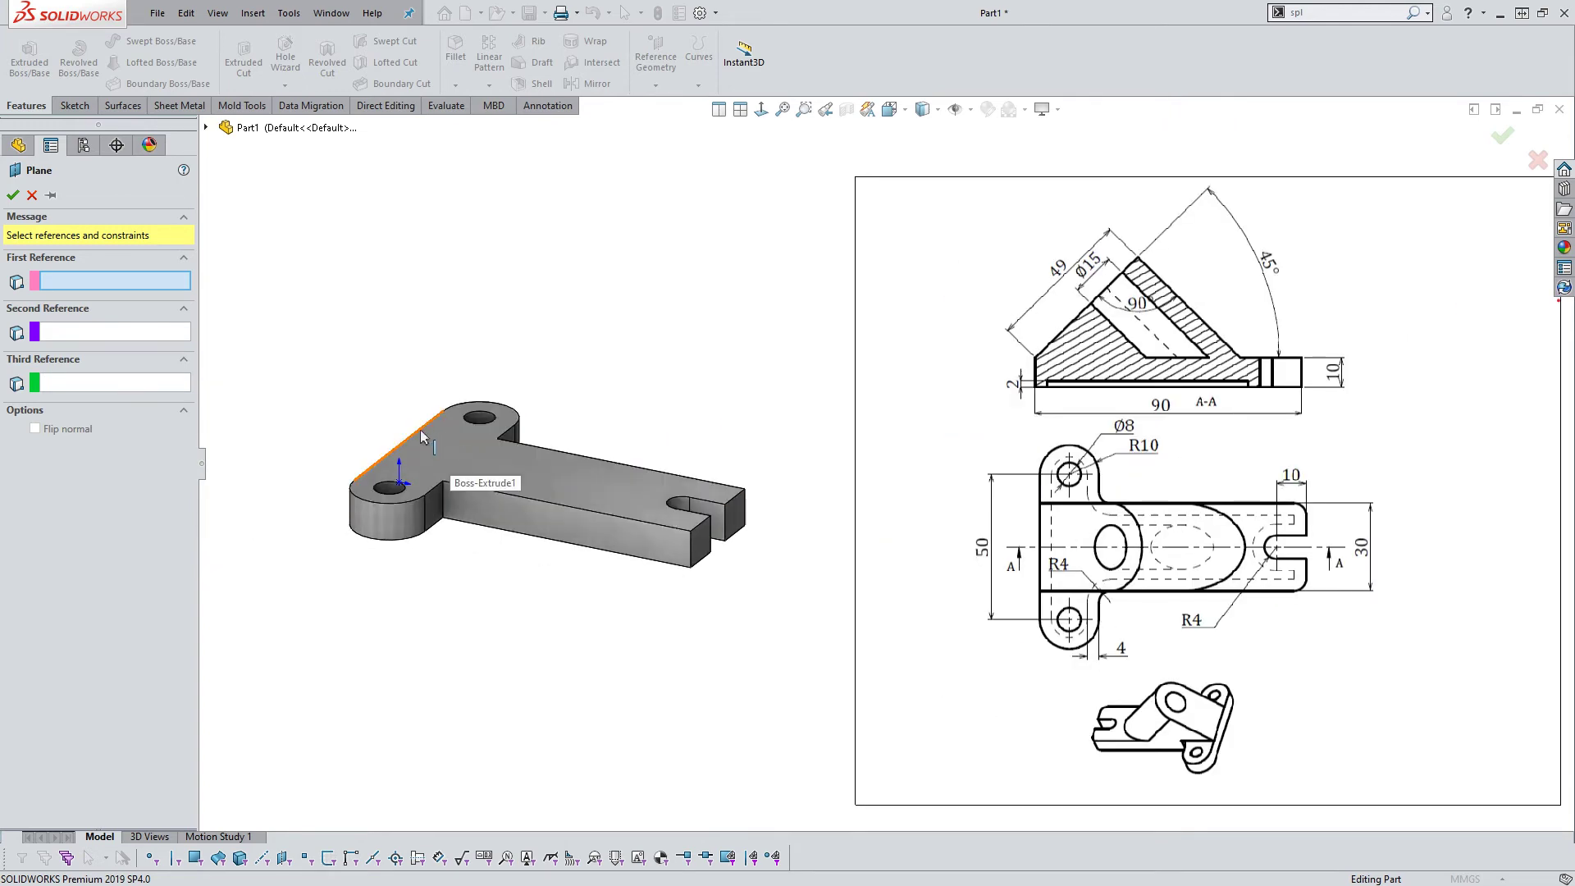
Define the plane through the base's end edge at 45° to its top face, checking the flip direction
left_click(424, 436)
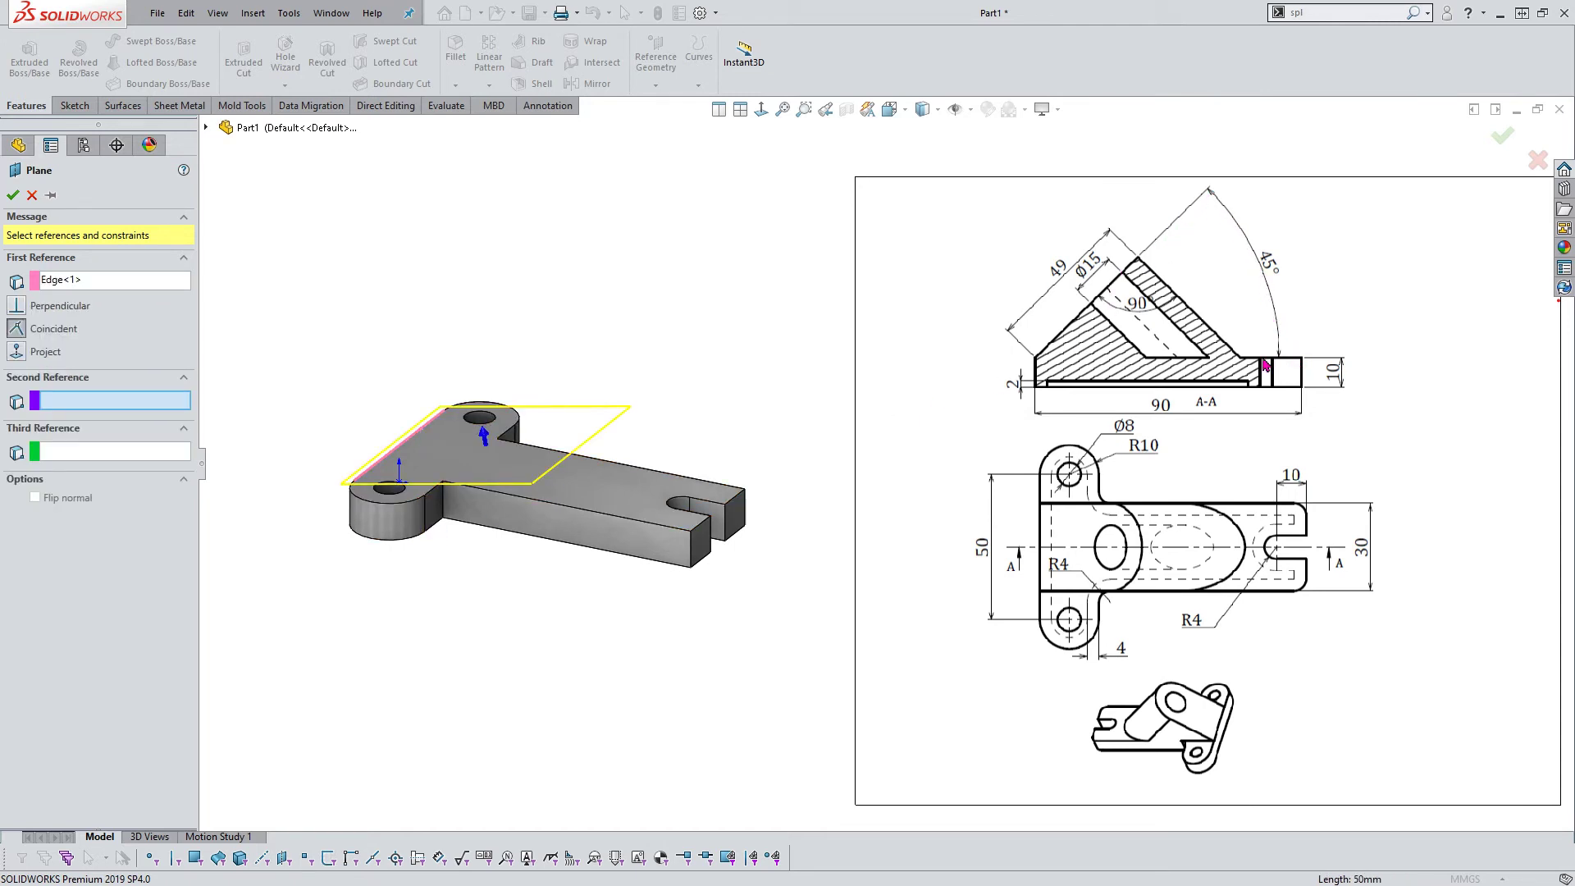
left_click(564, 472)
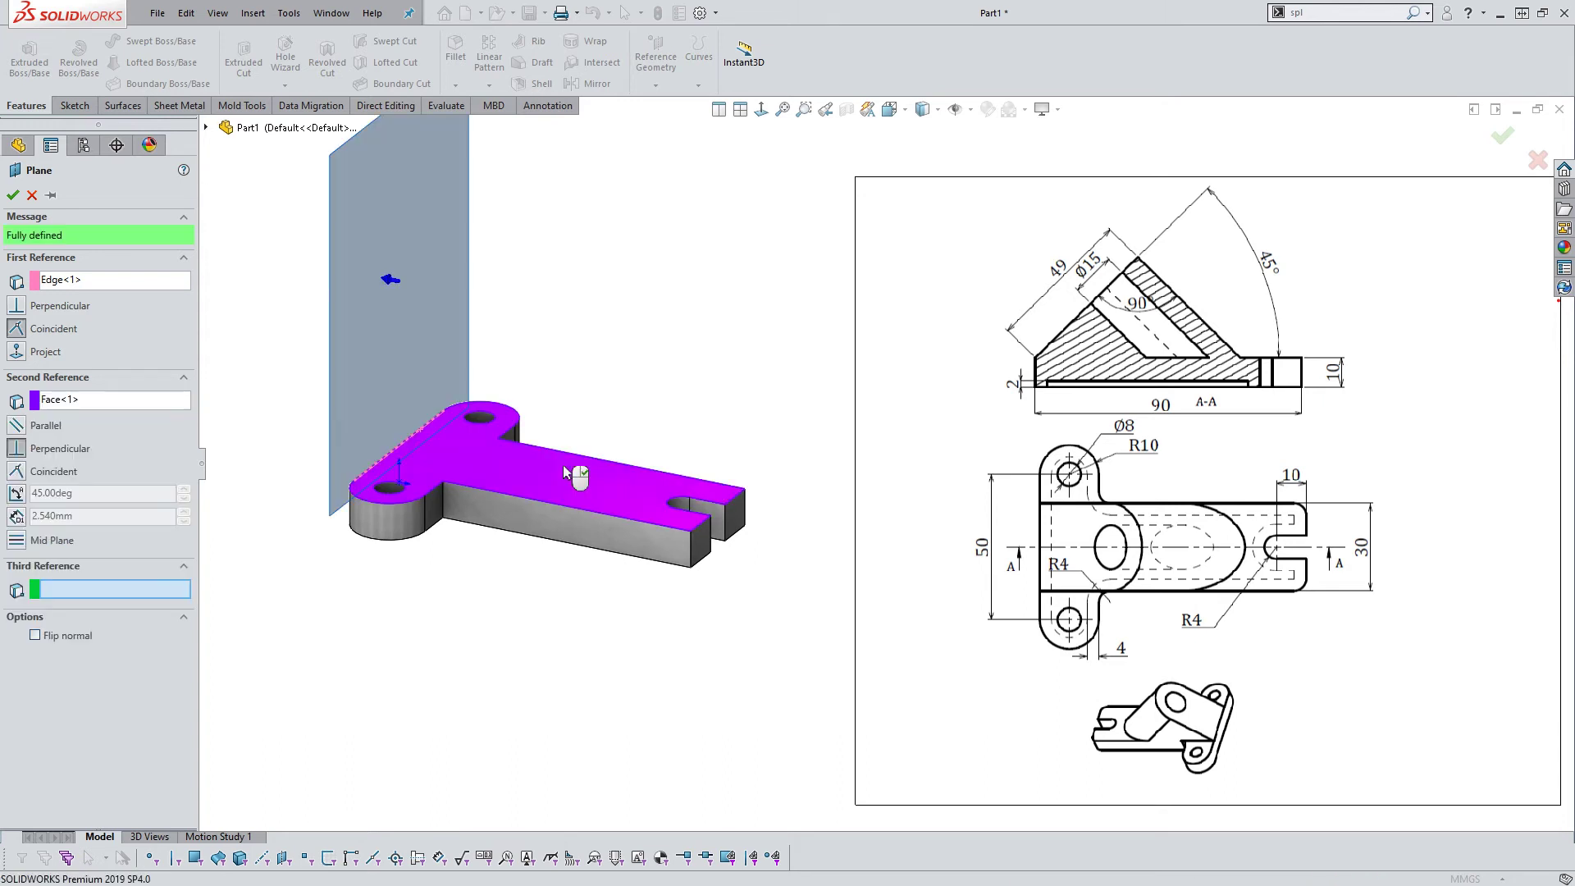
left_click(17, 493)
double_click(80, 494)
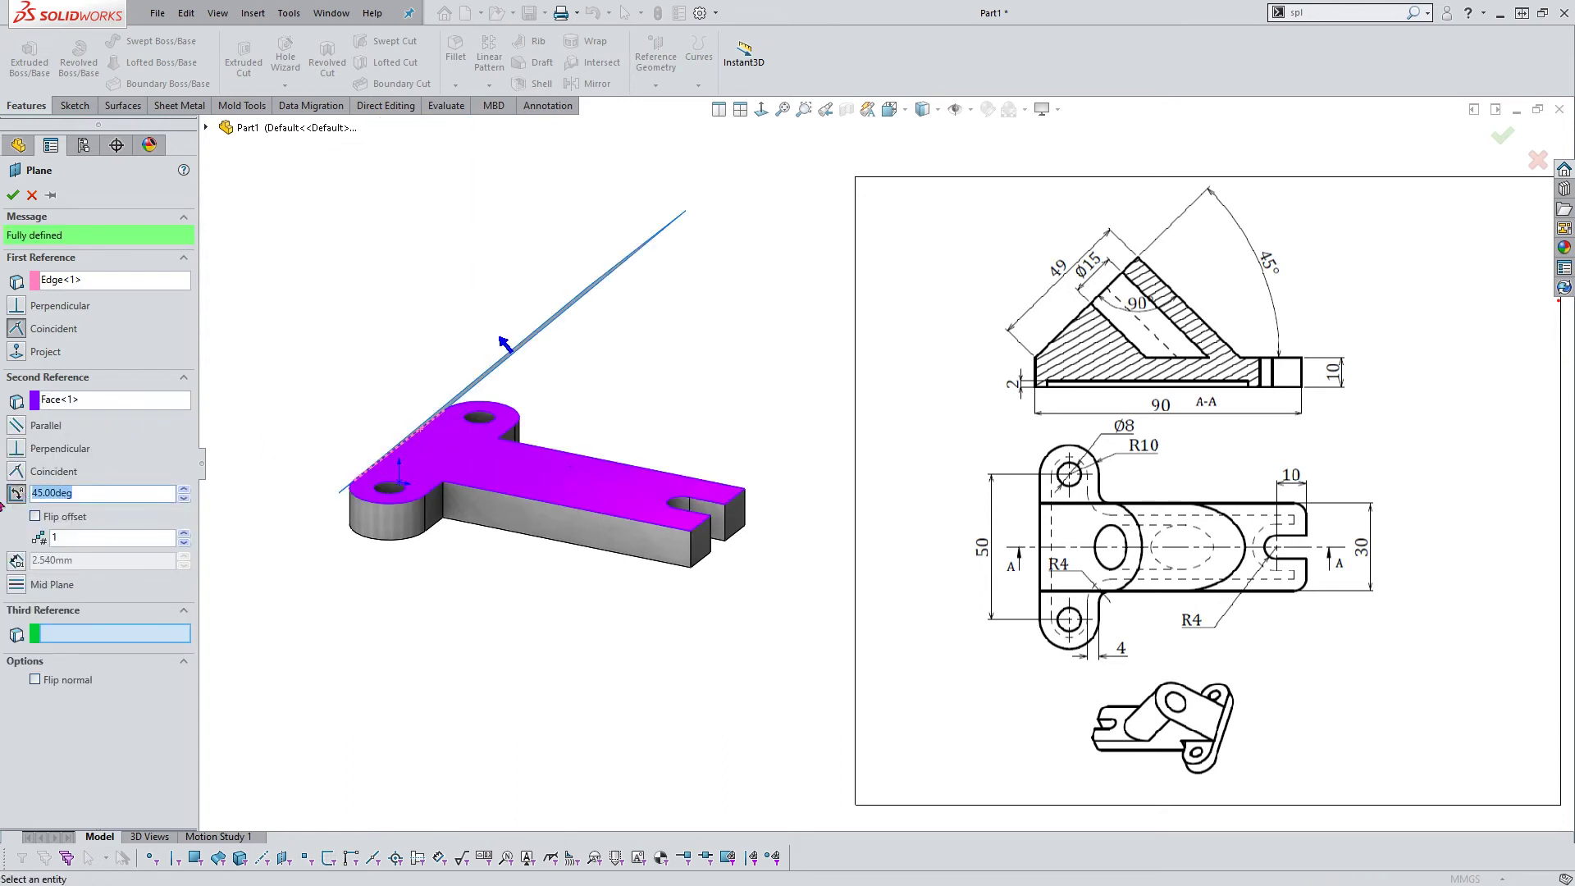
key("ctrl+1")
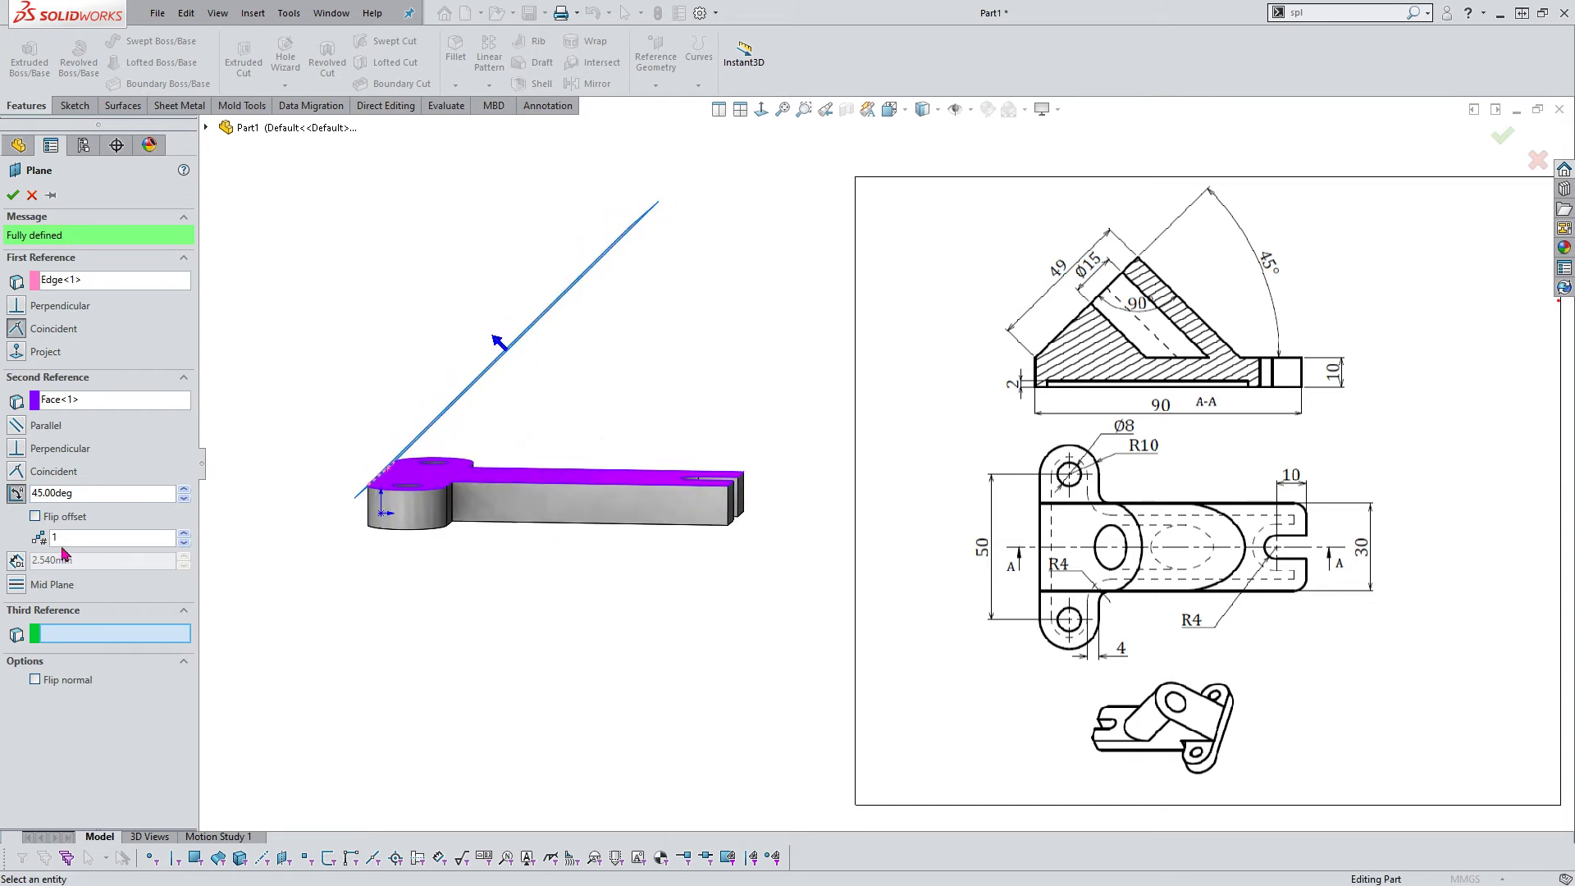
left_click(36, 517)
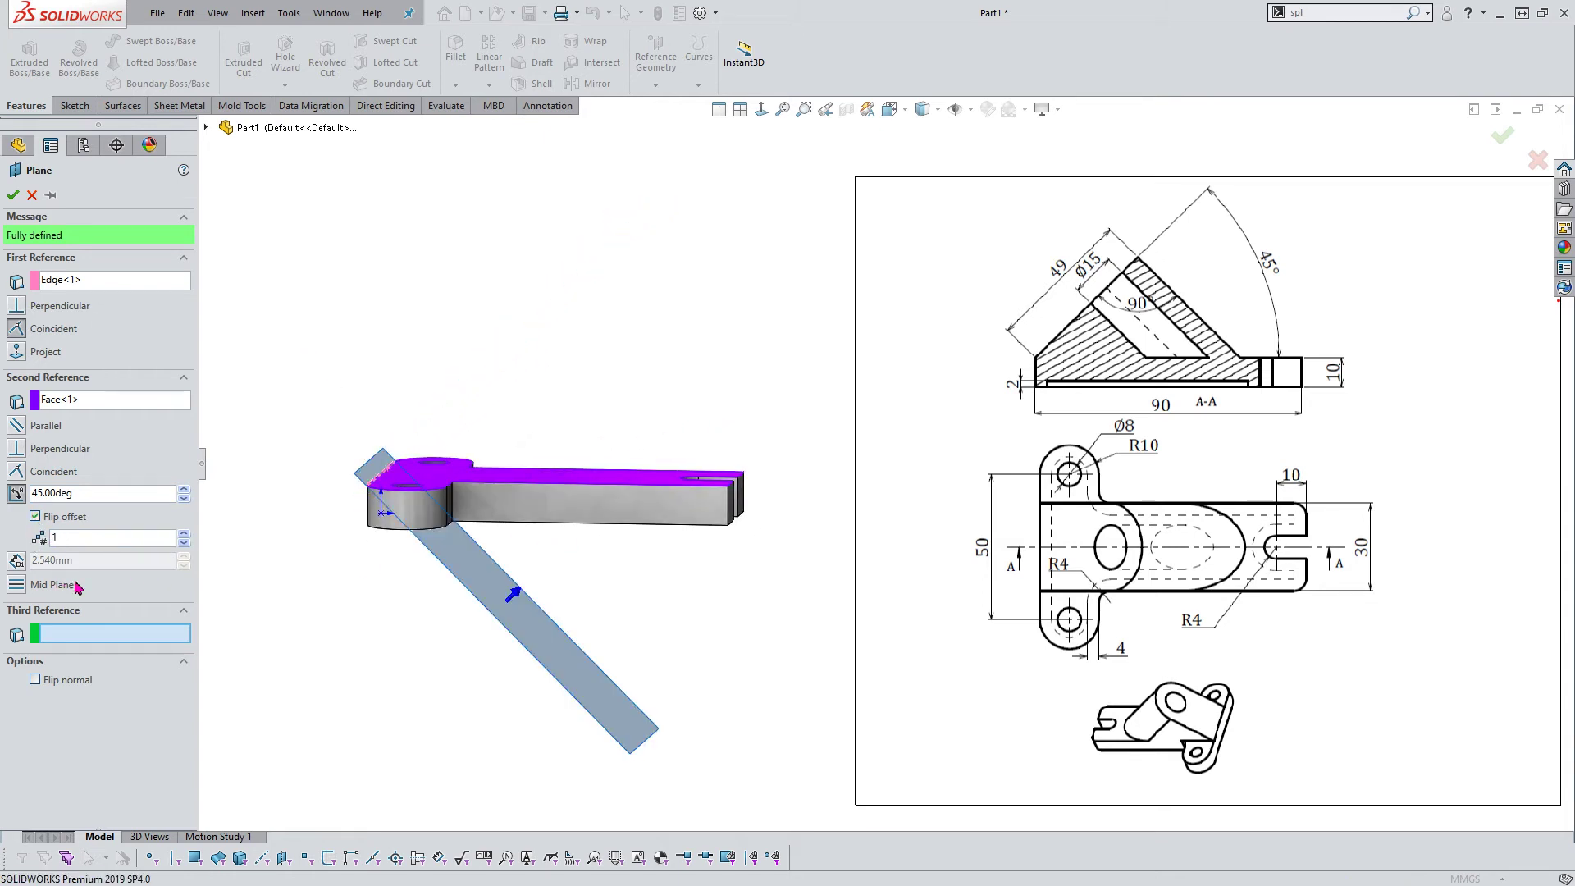
left_click(35, 517)
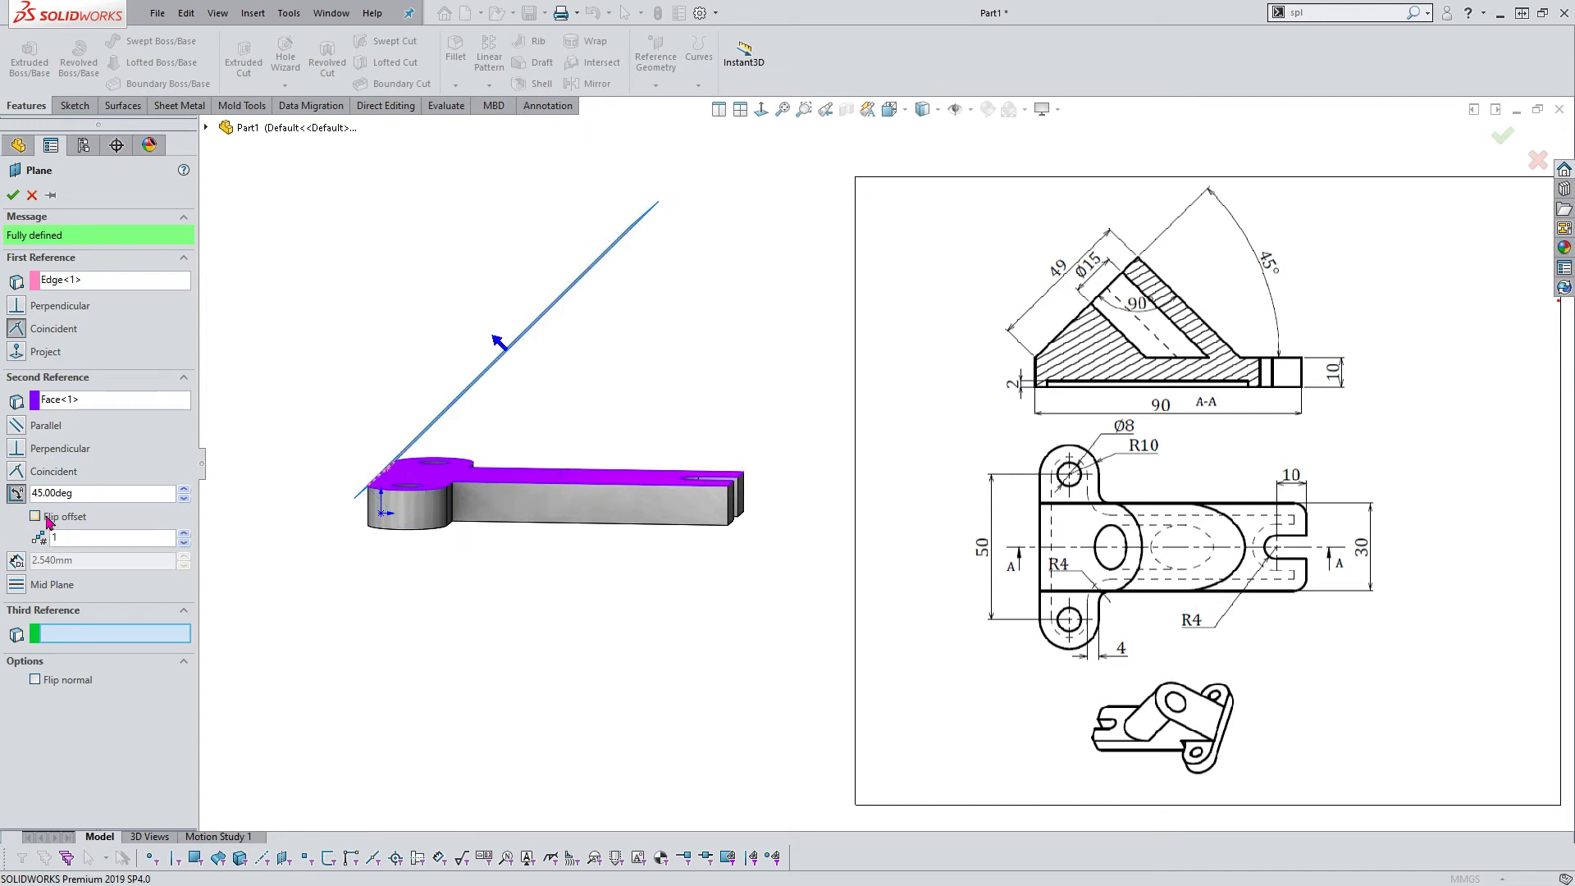
Confirm Plane1 and start a new sketch on it
left_click(12, 195)
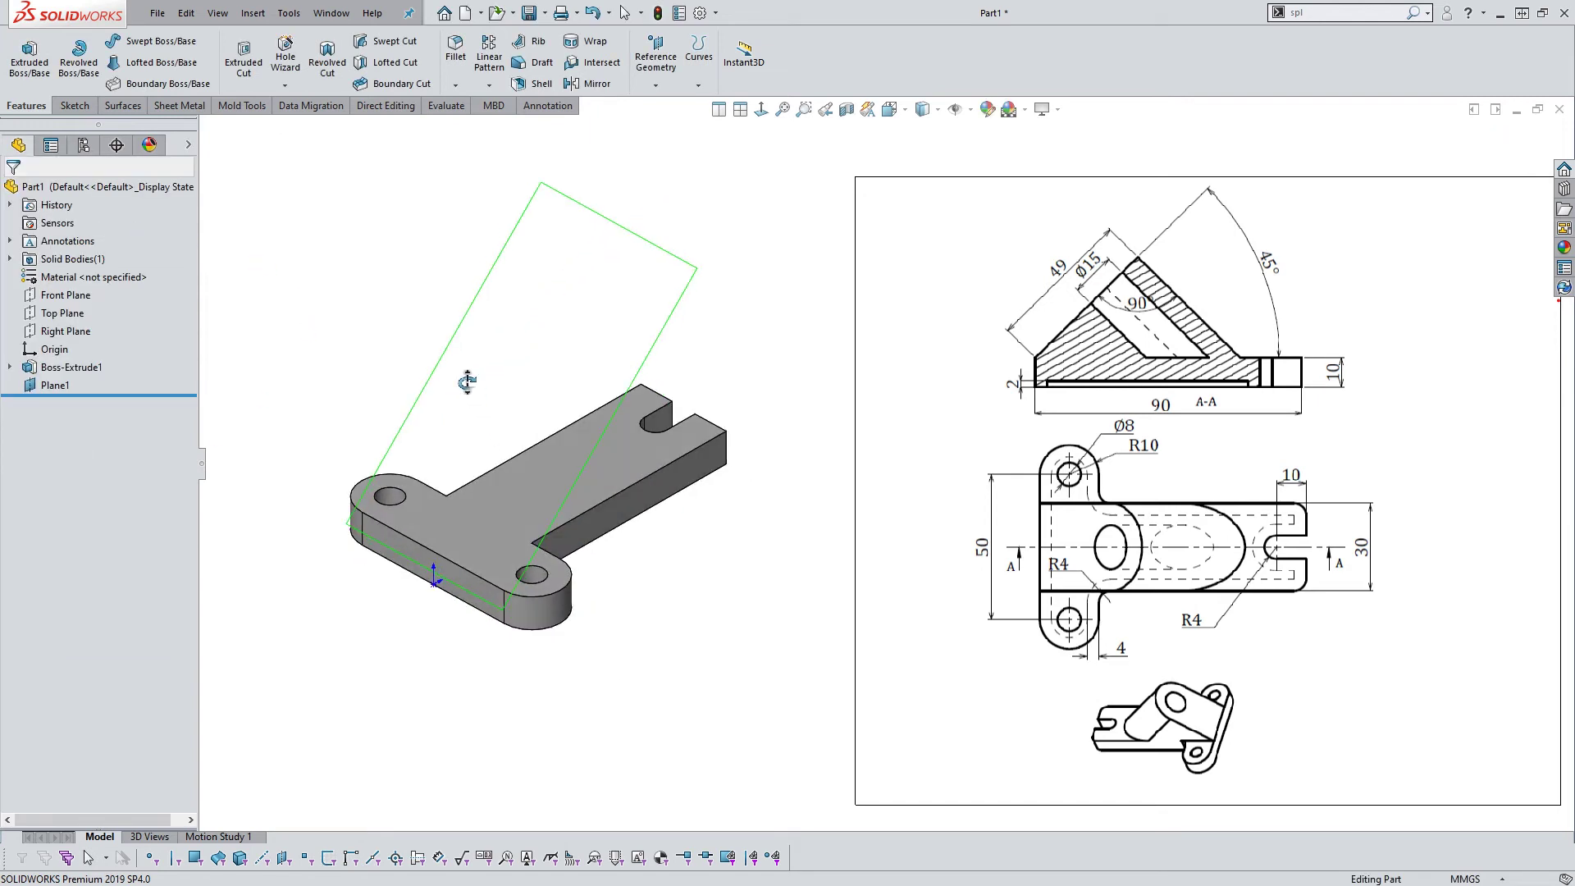
mouse_move(363, 281)
middle_mouse_down()
mouse_move(545, 436)
mouse_move(612, 464)
mouse_move(416, 341)
mouse_move(440, 415)
middle_mouse_up()
mouse_move(415, 309)
middle_mouse_down()
mouse_move(519, 367)
mouse_move(386, 306)
middle_mouse_up()
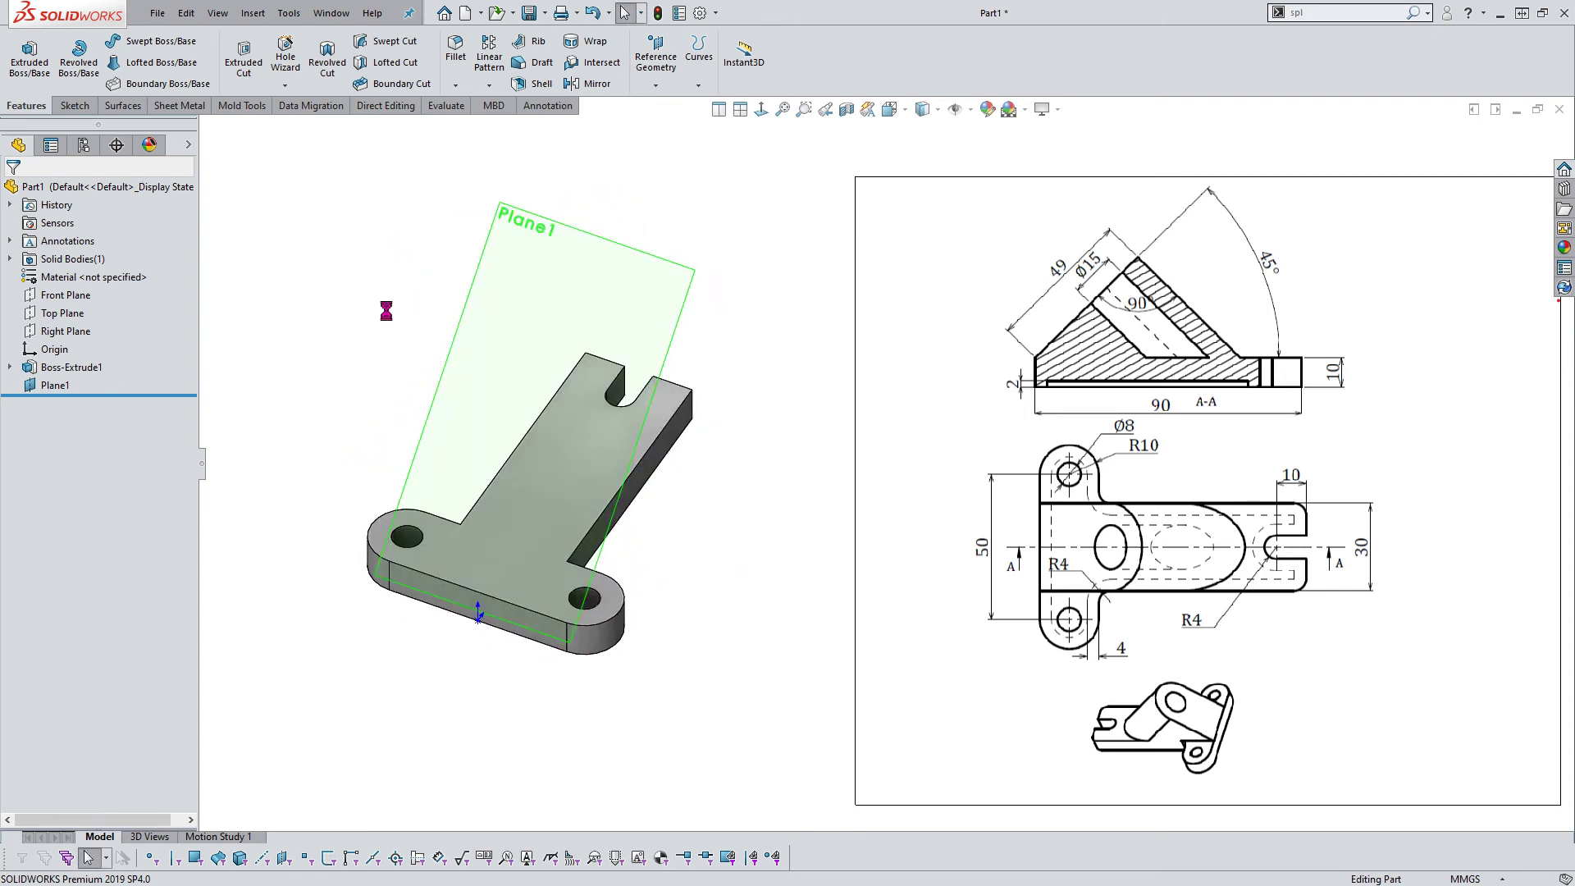
left_click(505, 324)
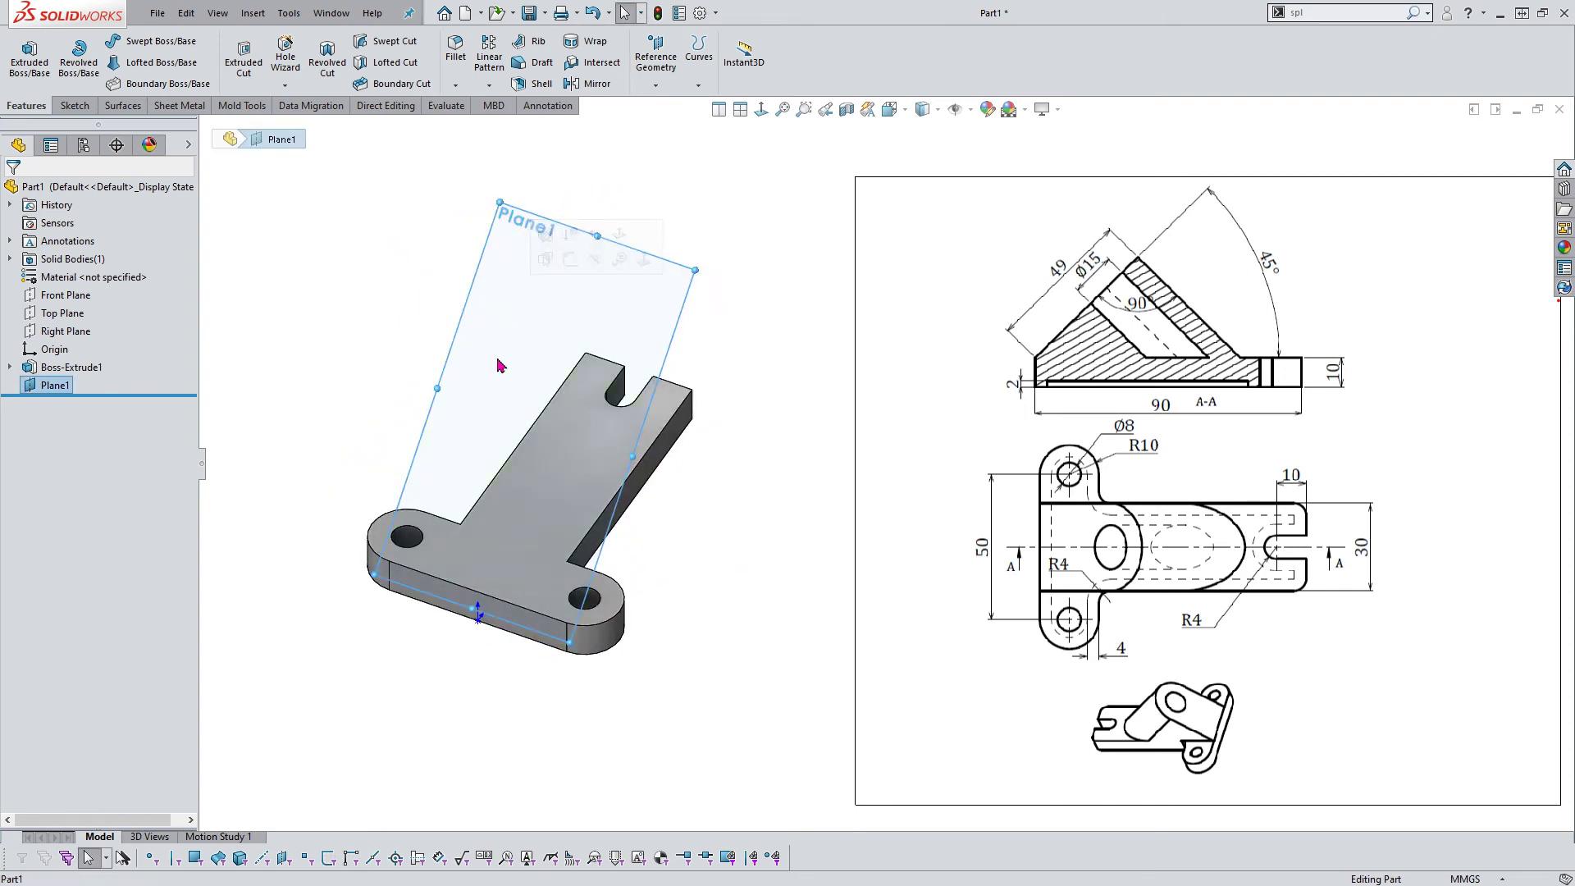
left_click(558, 260)
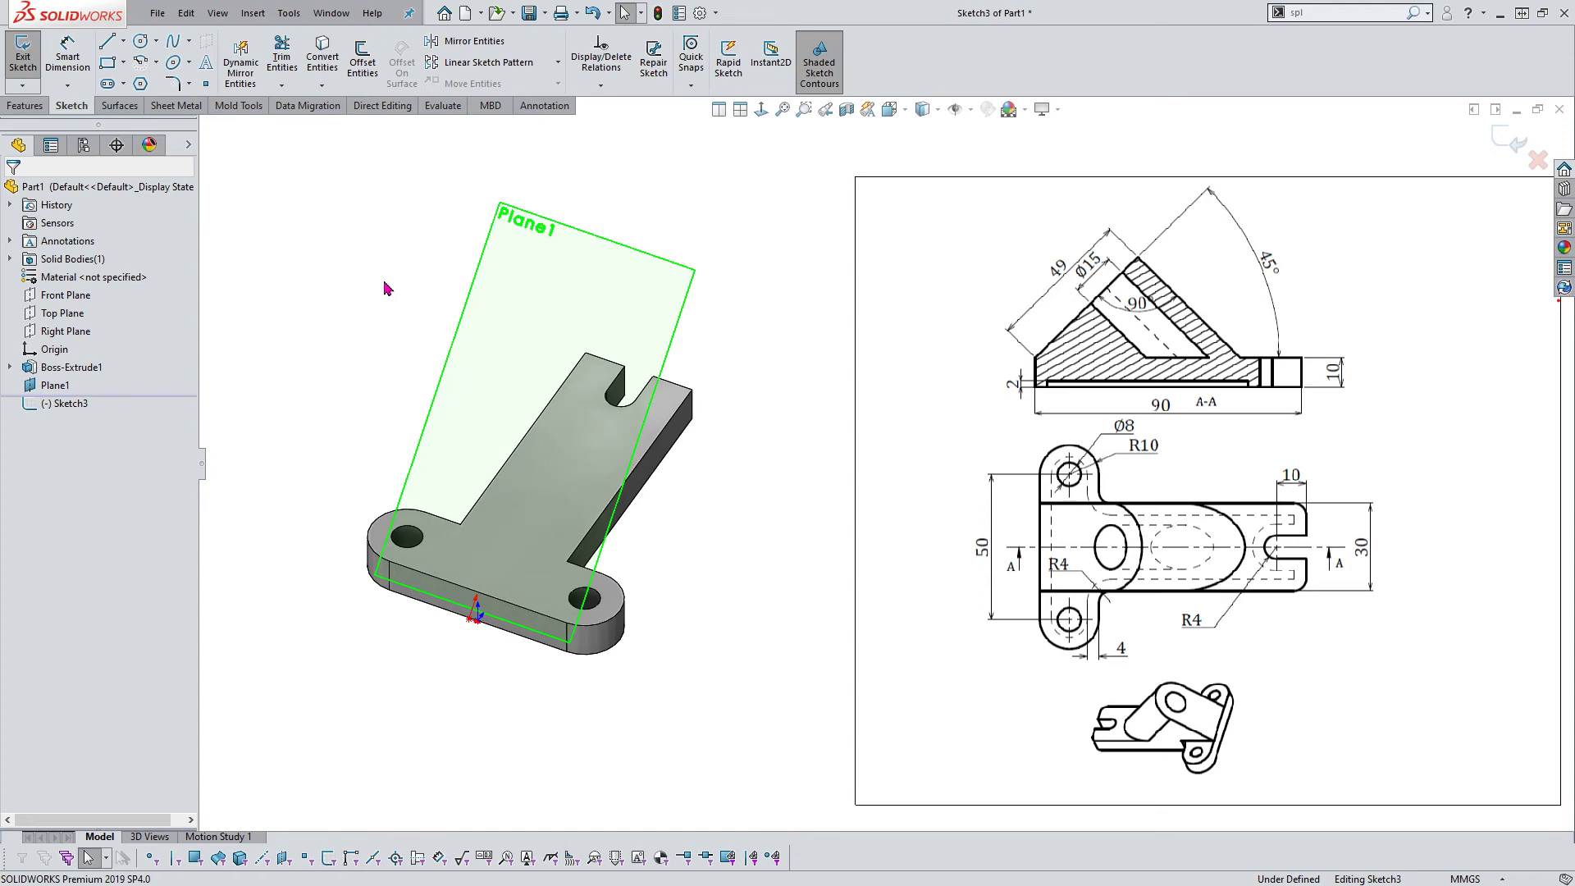
scroll(960, 587, "down", 2)
left_click_drag(1309, 655, 1129, 435)
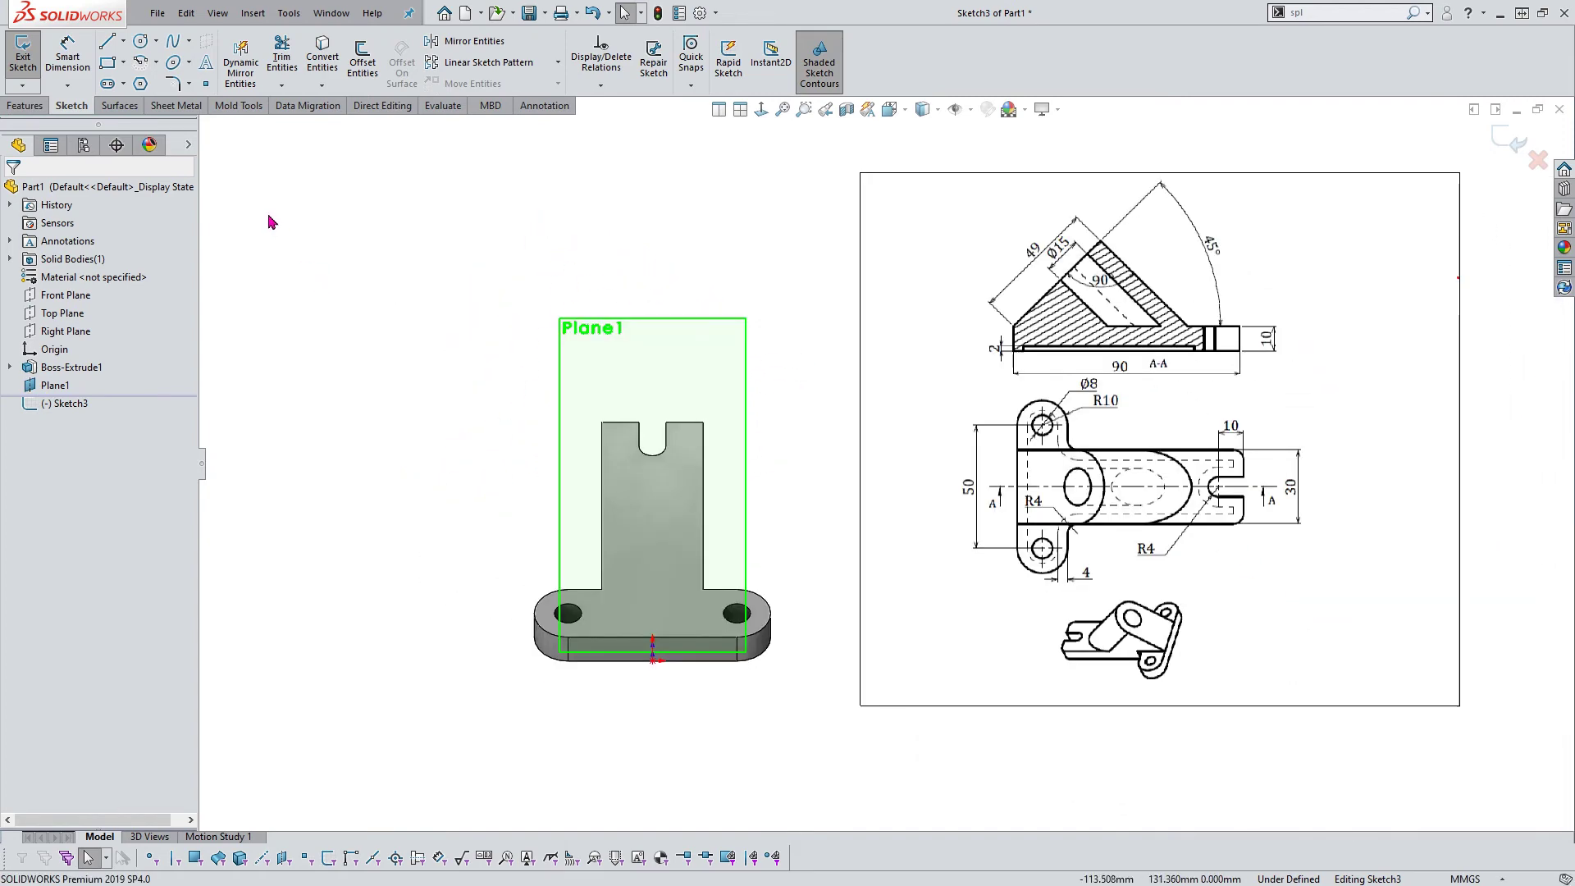
Draw the U-shaped outline: two vertical sides, a top arc and a closing bottom line
left_click(697, 636)
left_click(698, 507)
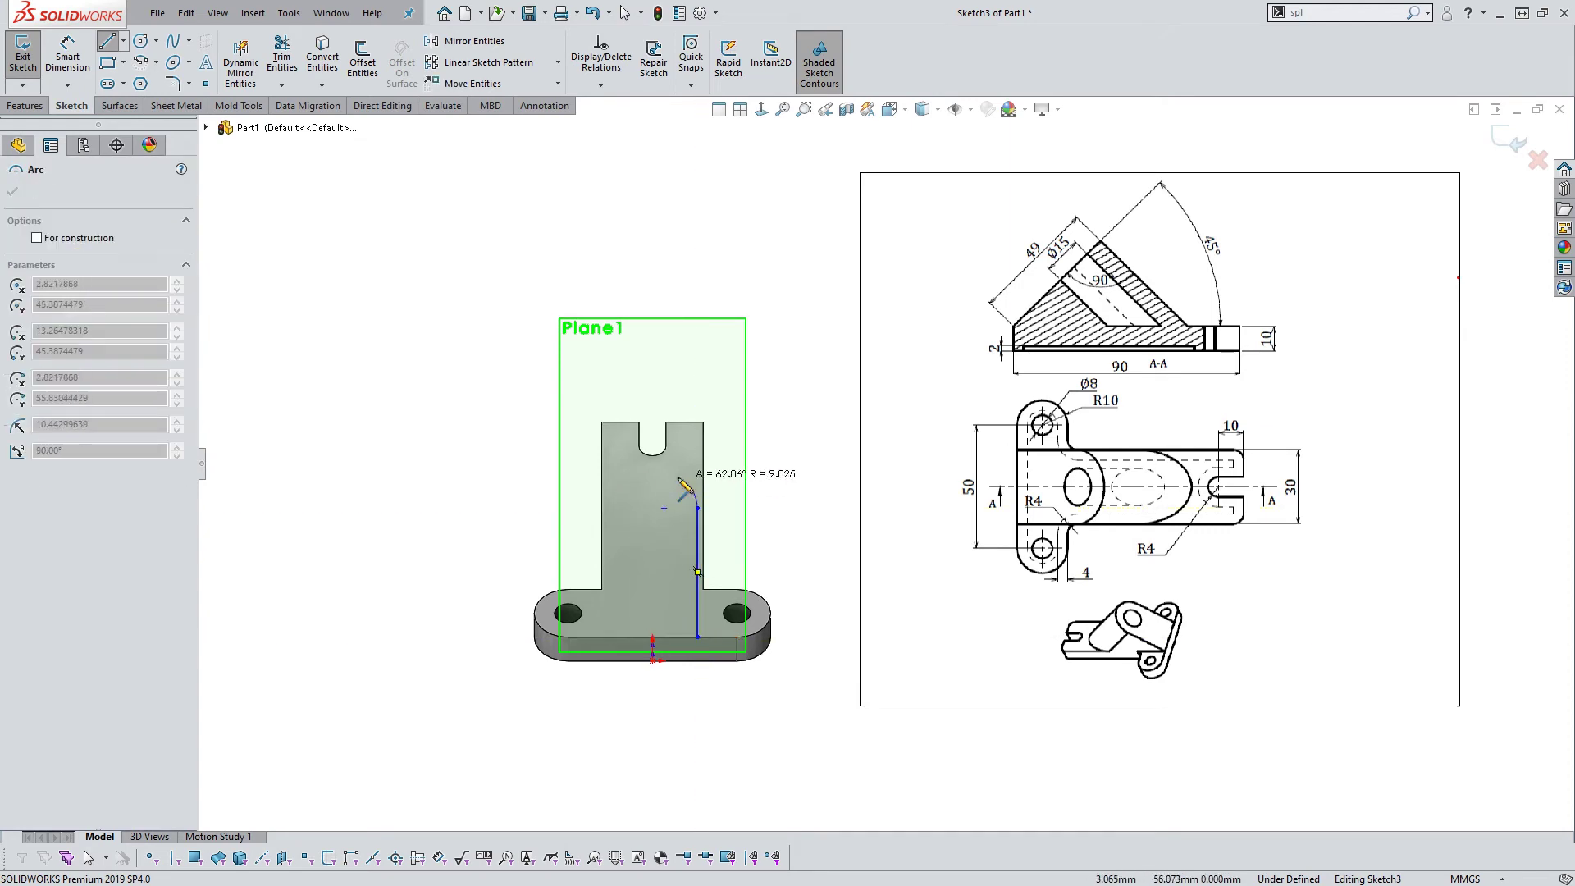
scroll(596, 548, "down", 2)
left_click(619, 489)
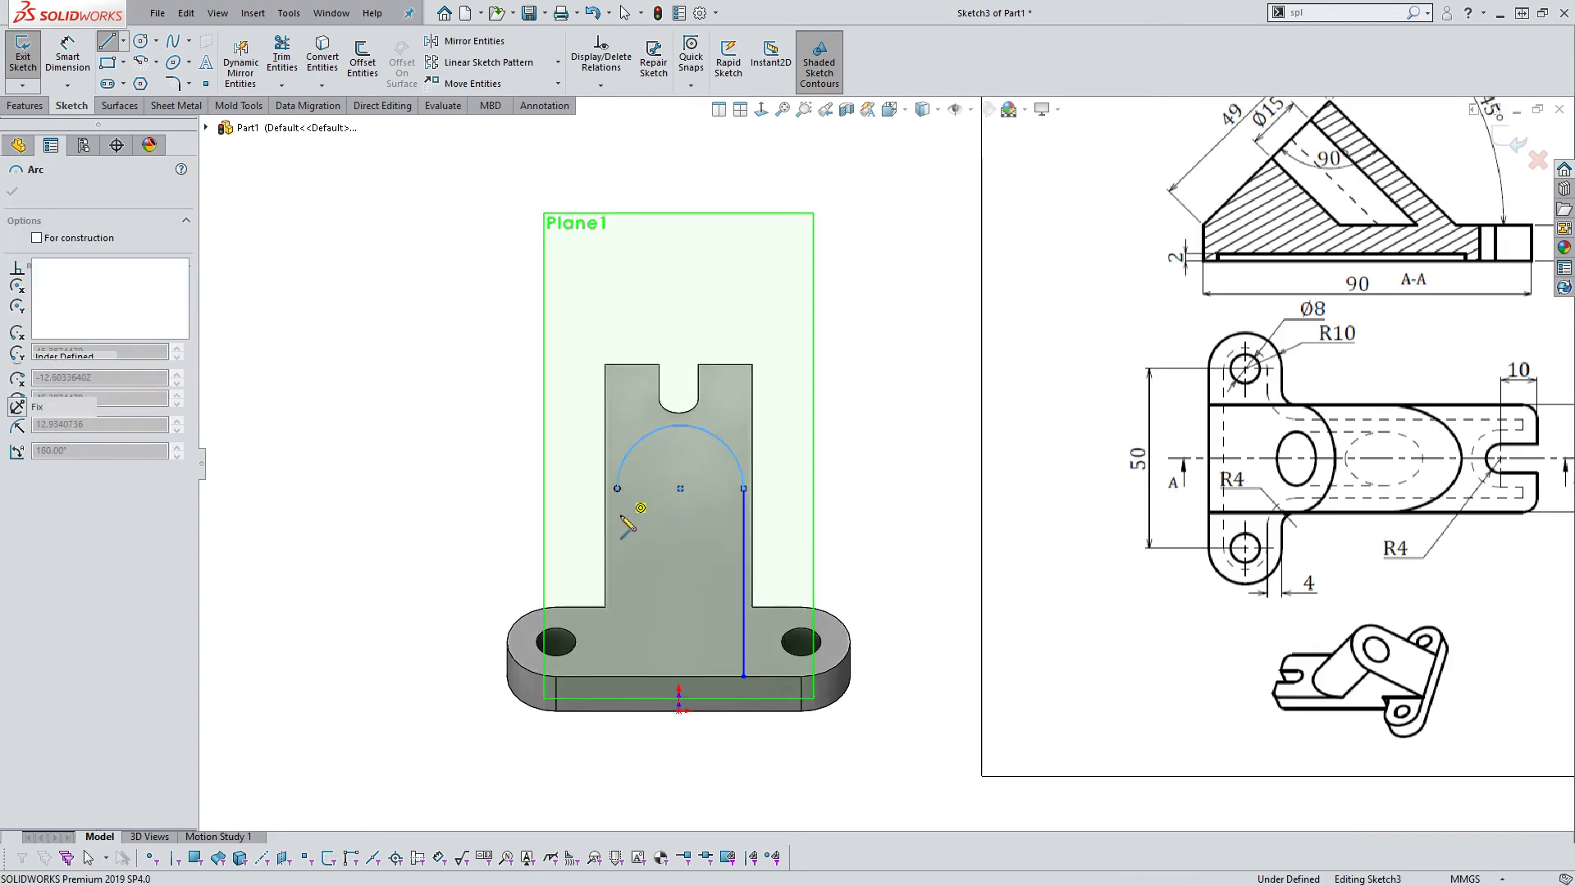
left_click(617, 676)
left_click(743, 676)
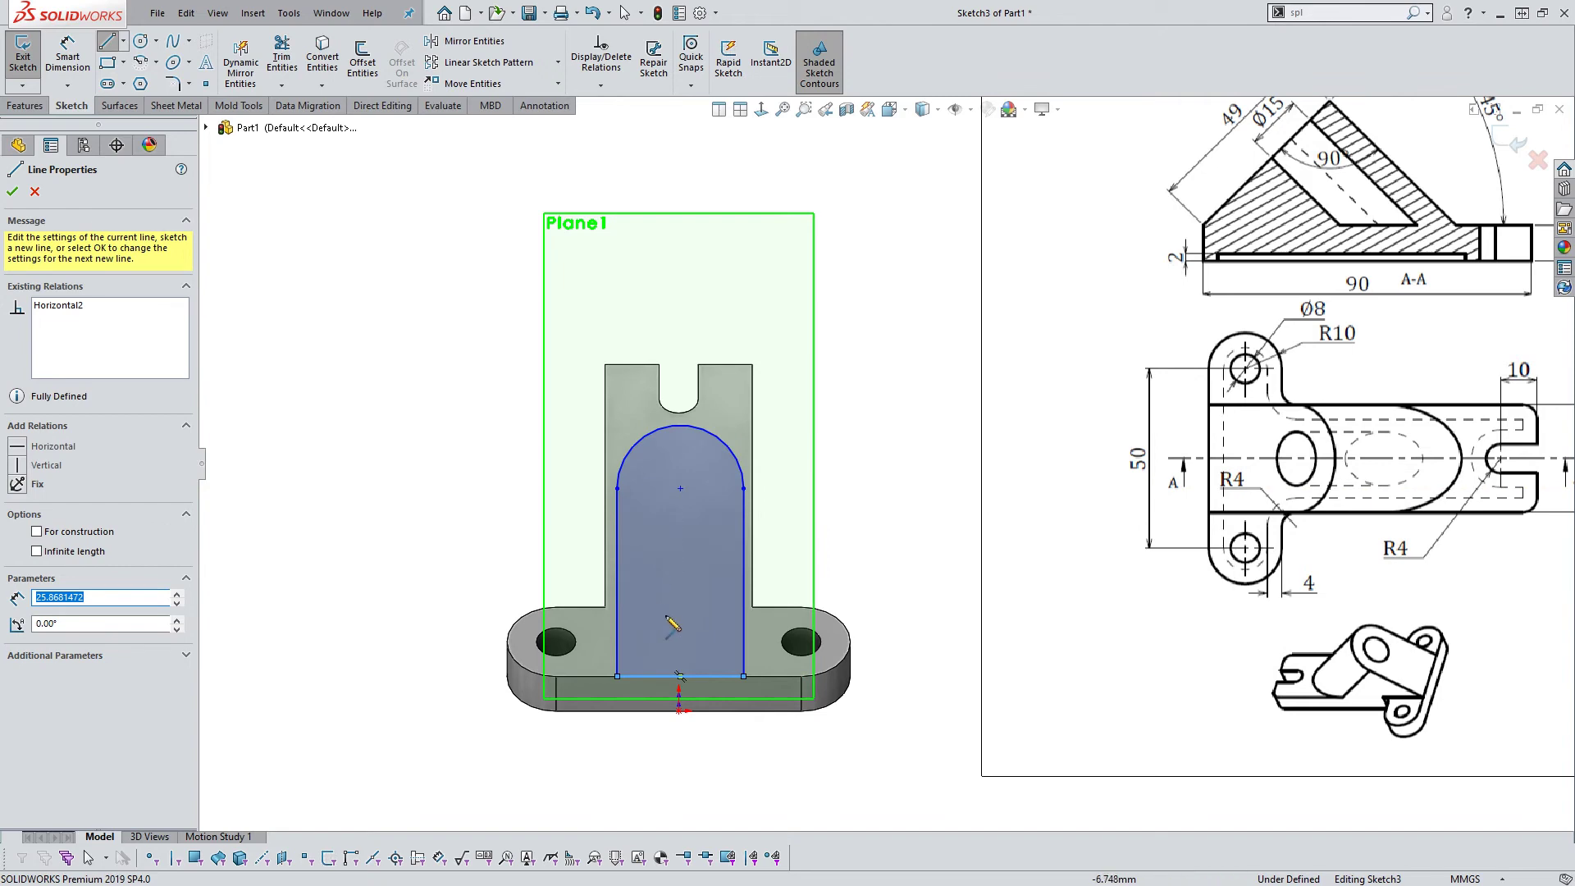
key("Escape")
scroll(642, 403, "up", 2)
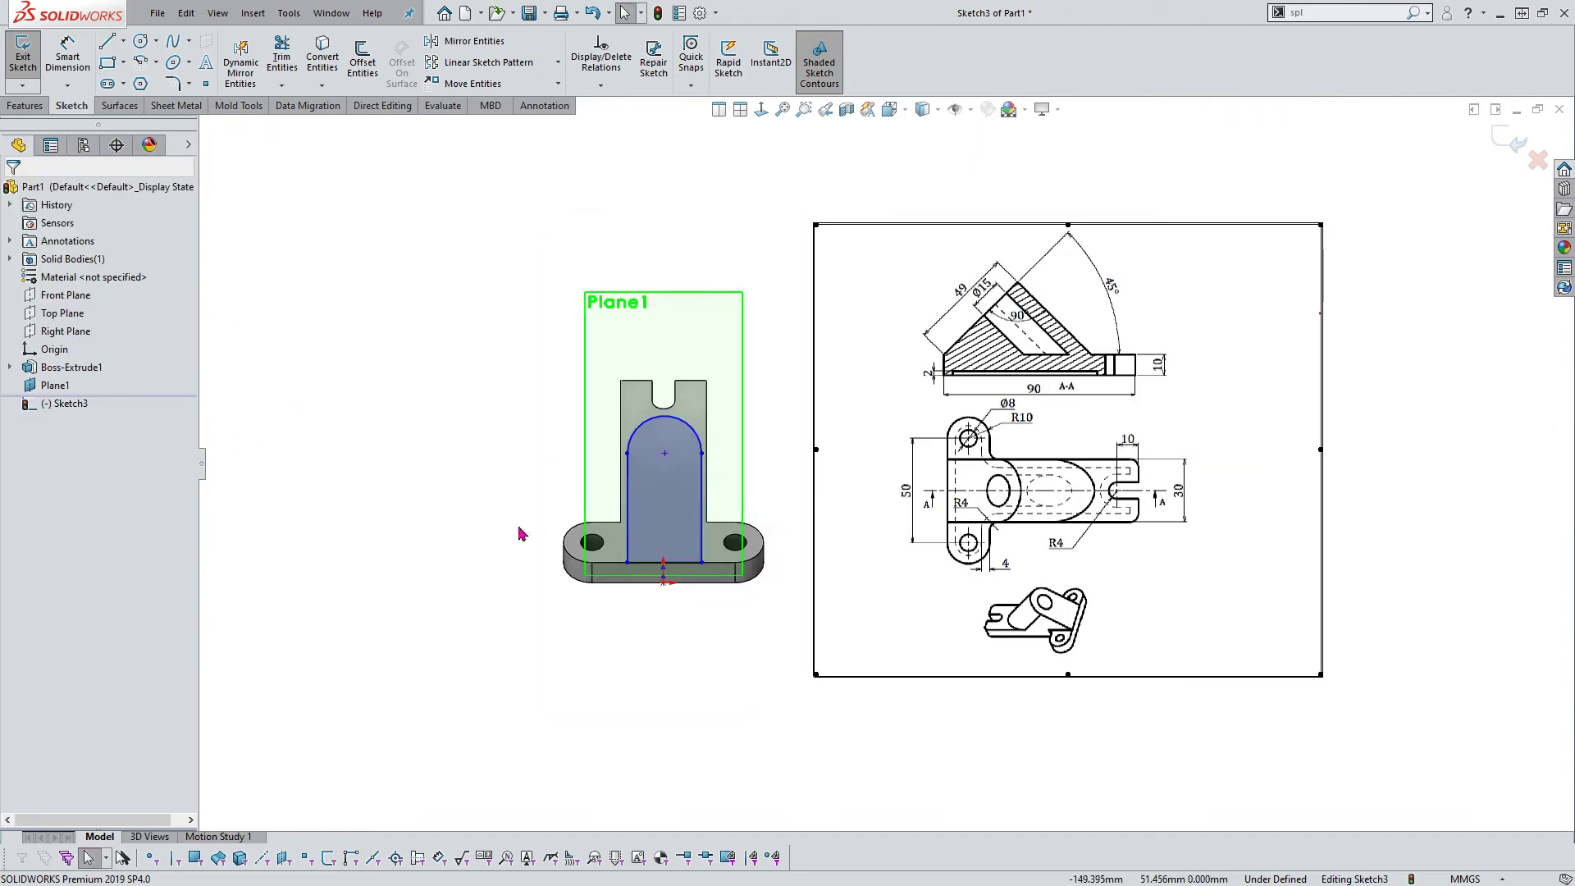
scroll(1115, 567, "down", 1)
right_click_drag(717, 506, 687, 419)
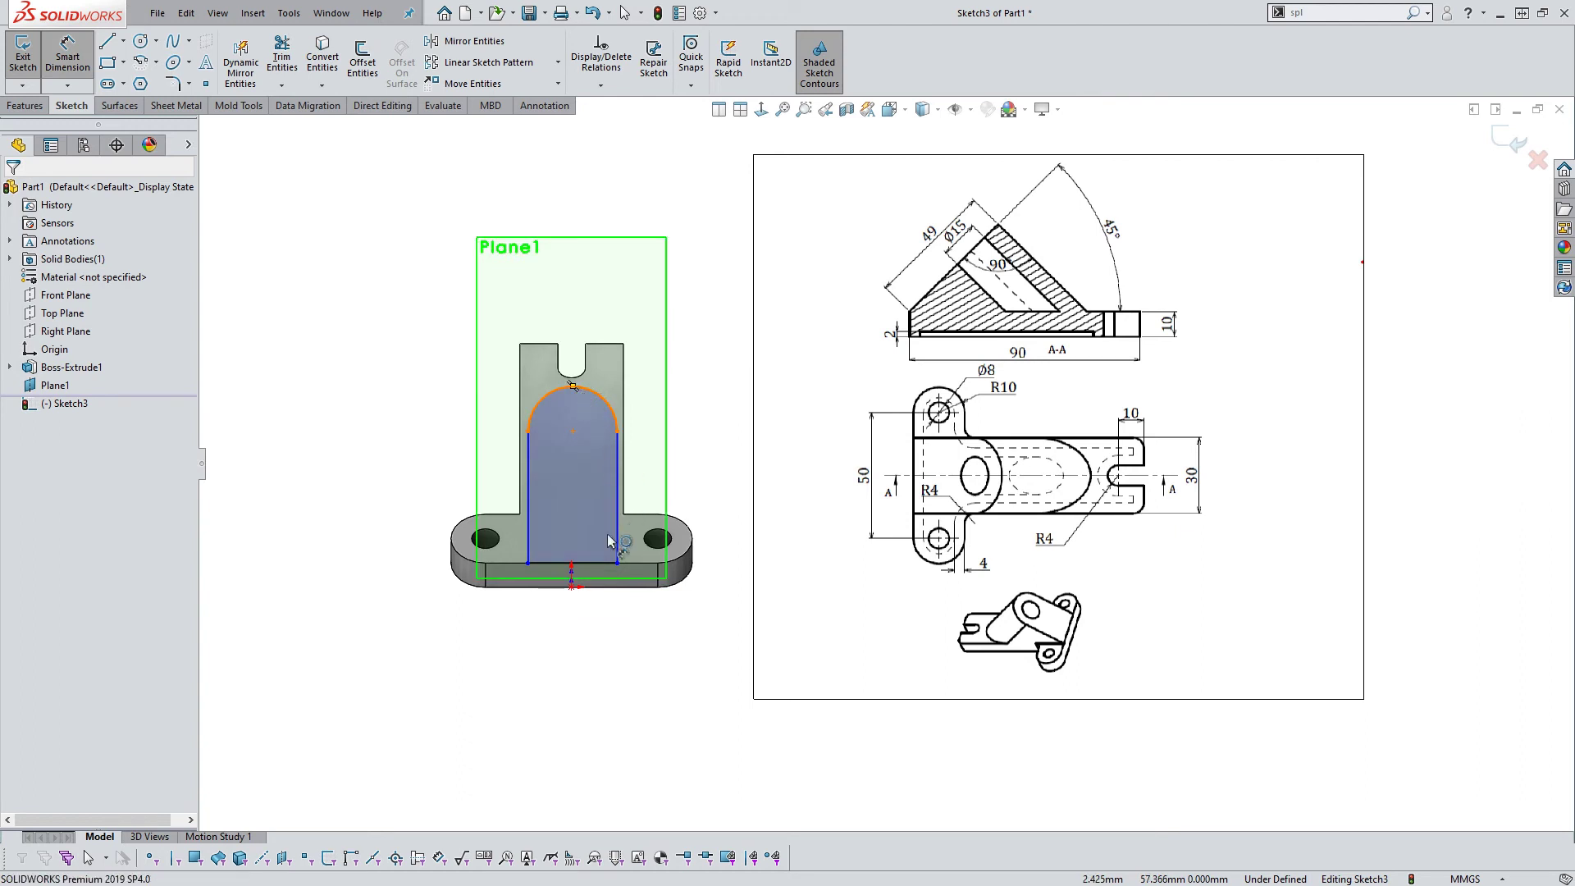
Dimension the profile height from bottom line to arc top as 49 mm
left_click(591, 564)
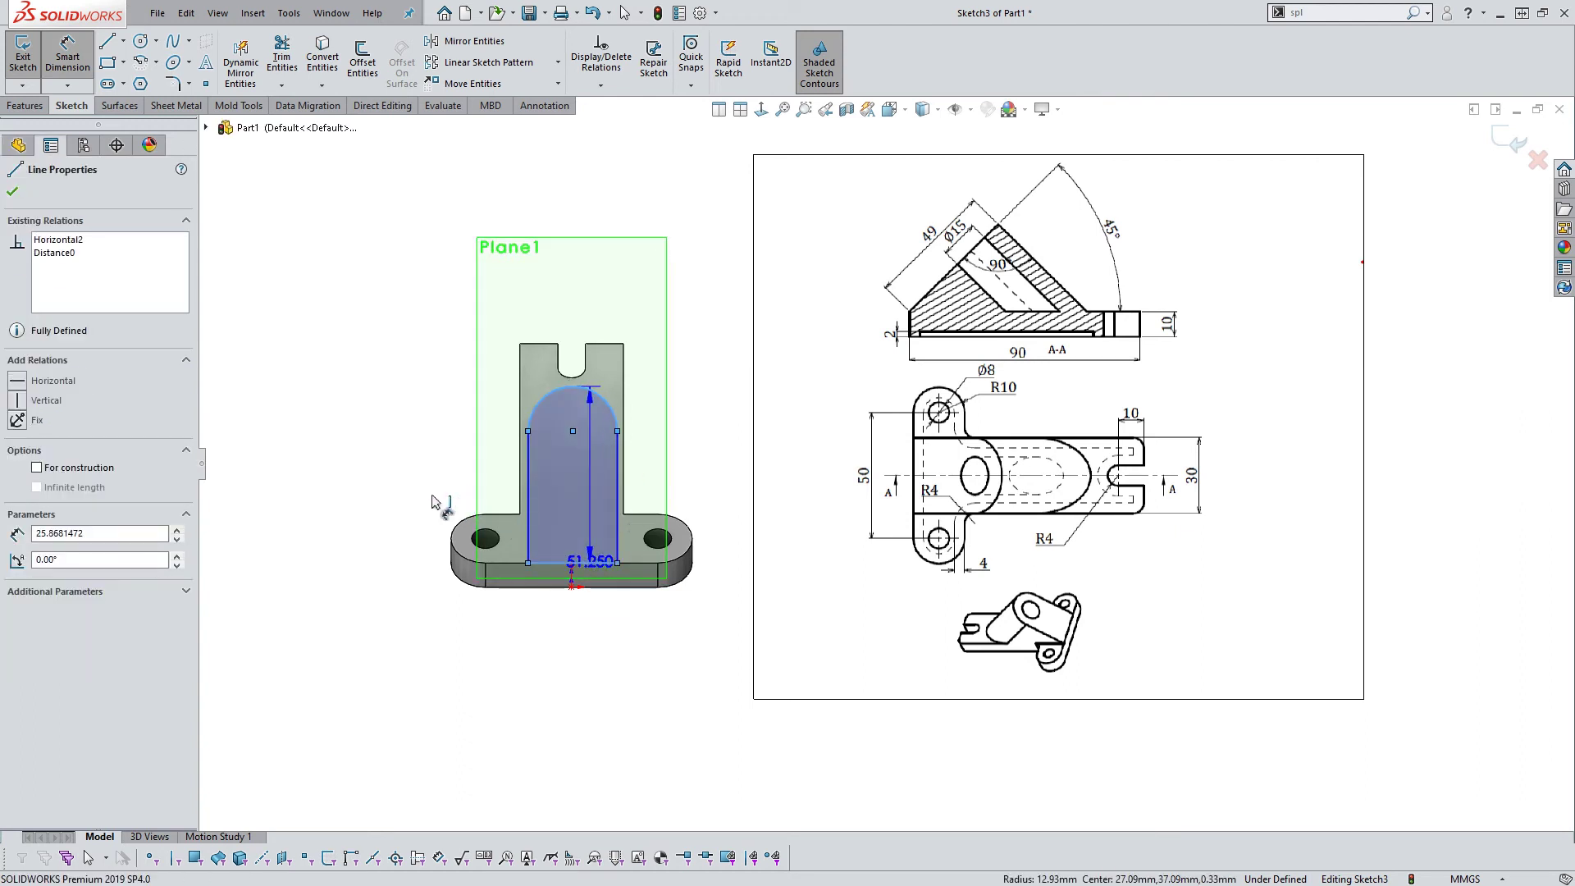
left_click(358, 489)
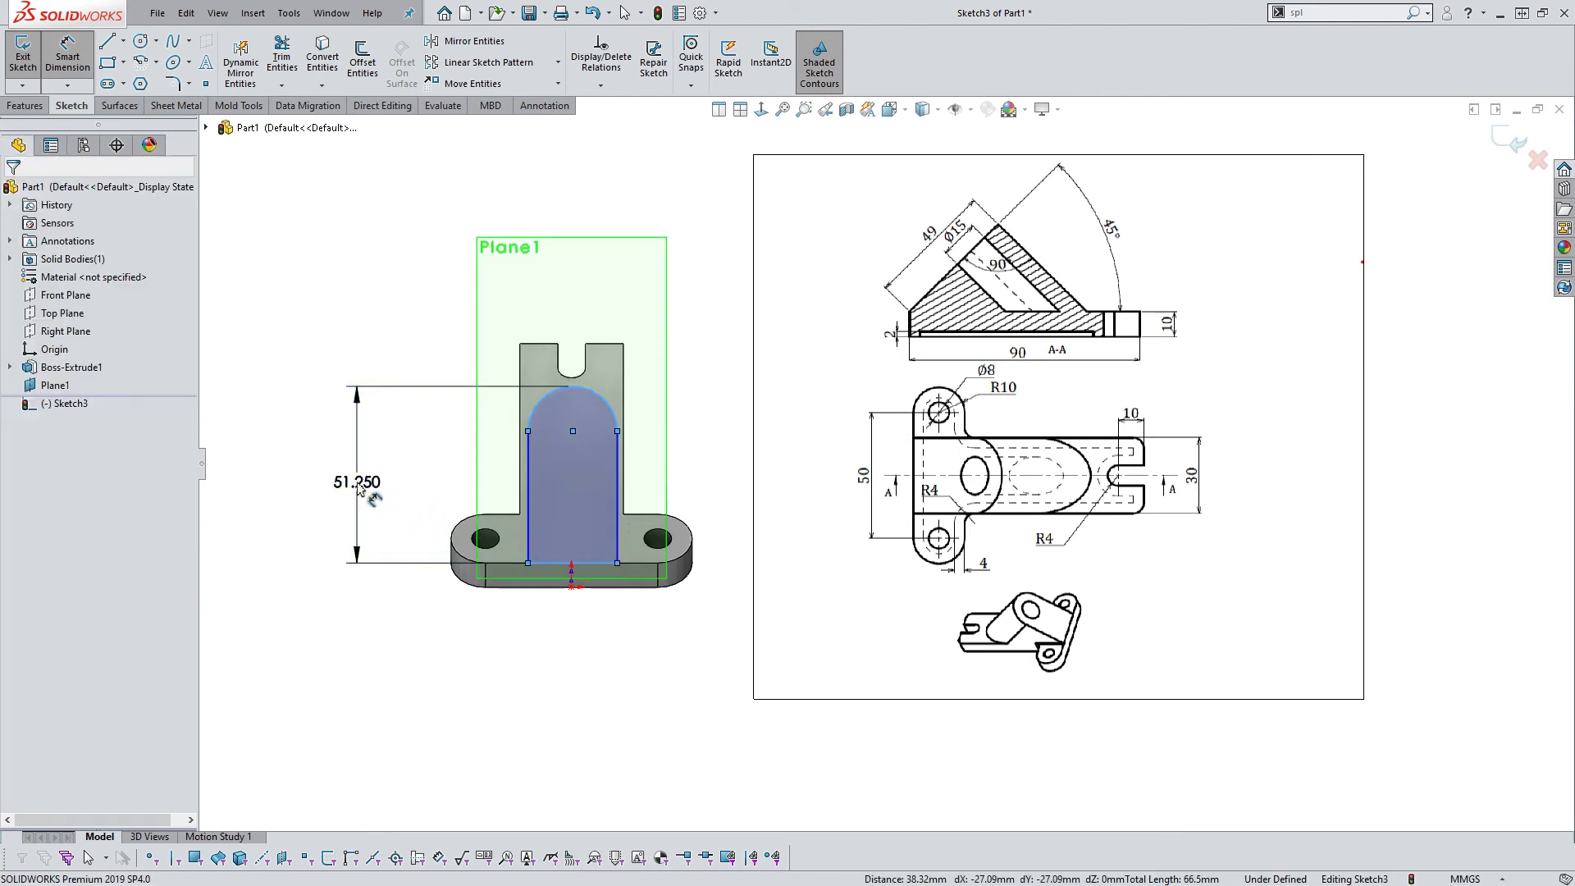
type("49")
key("Return")
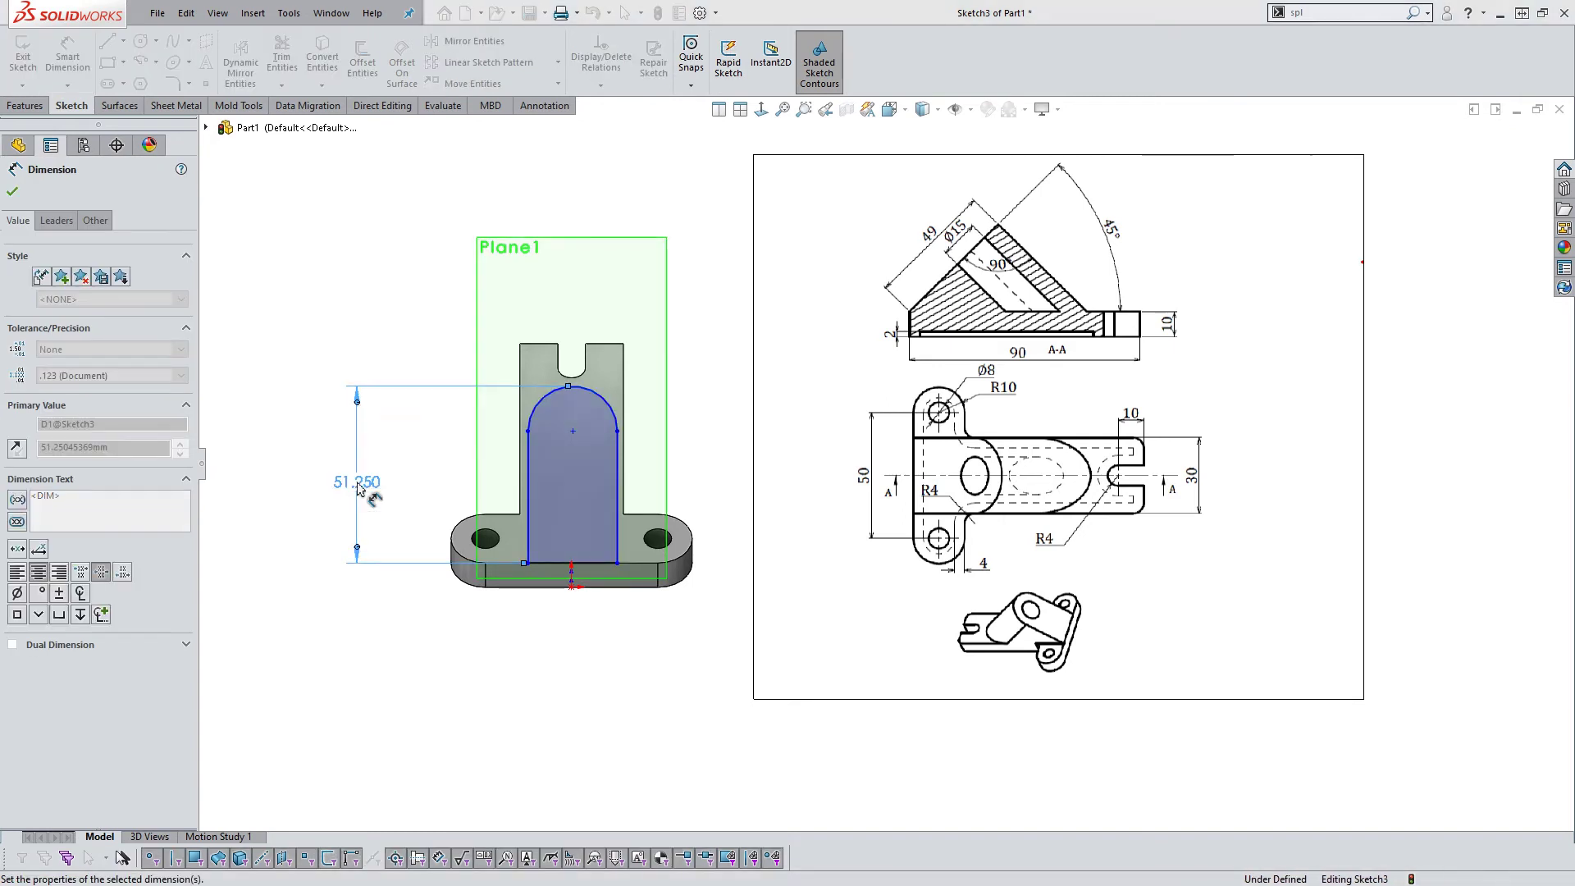
left_click(603, 621)
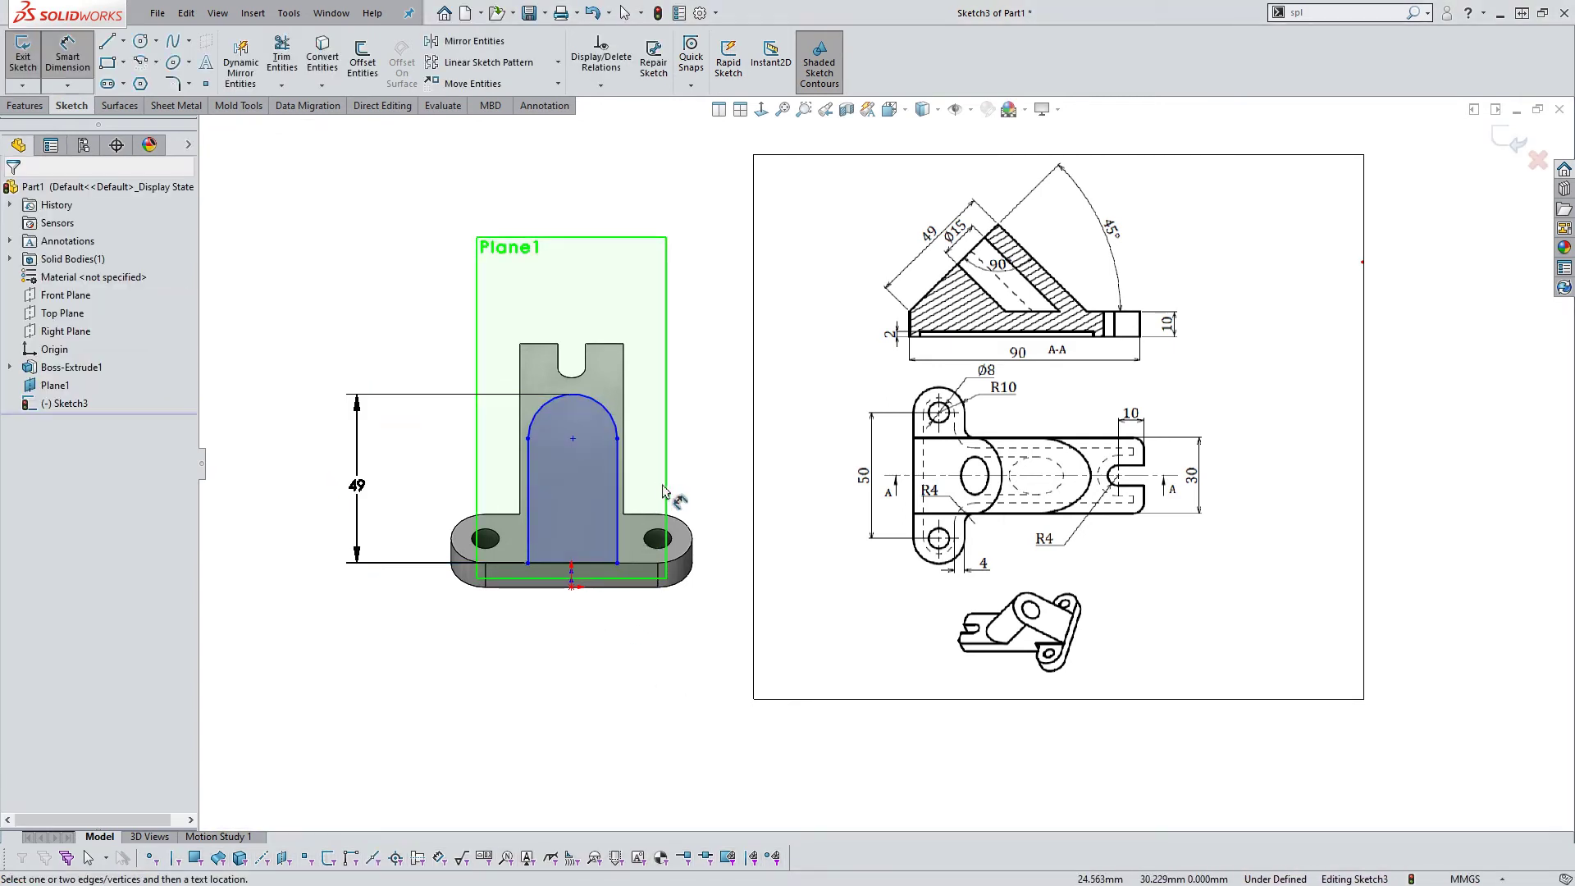
key("Escape")
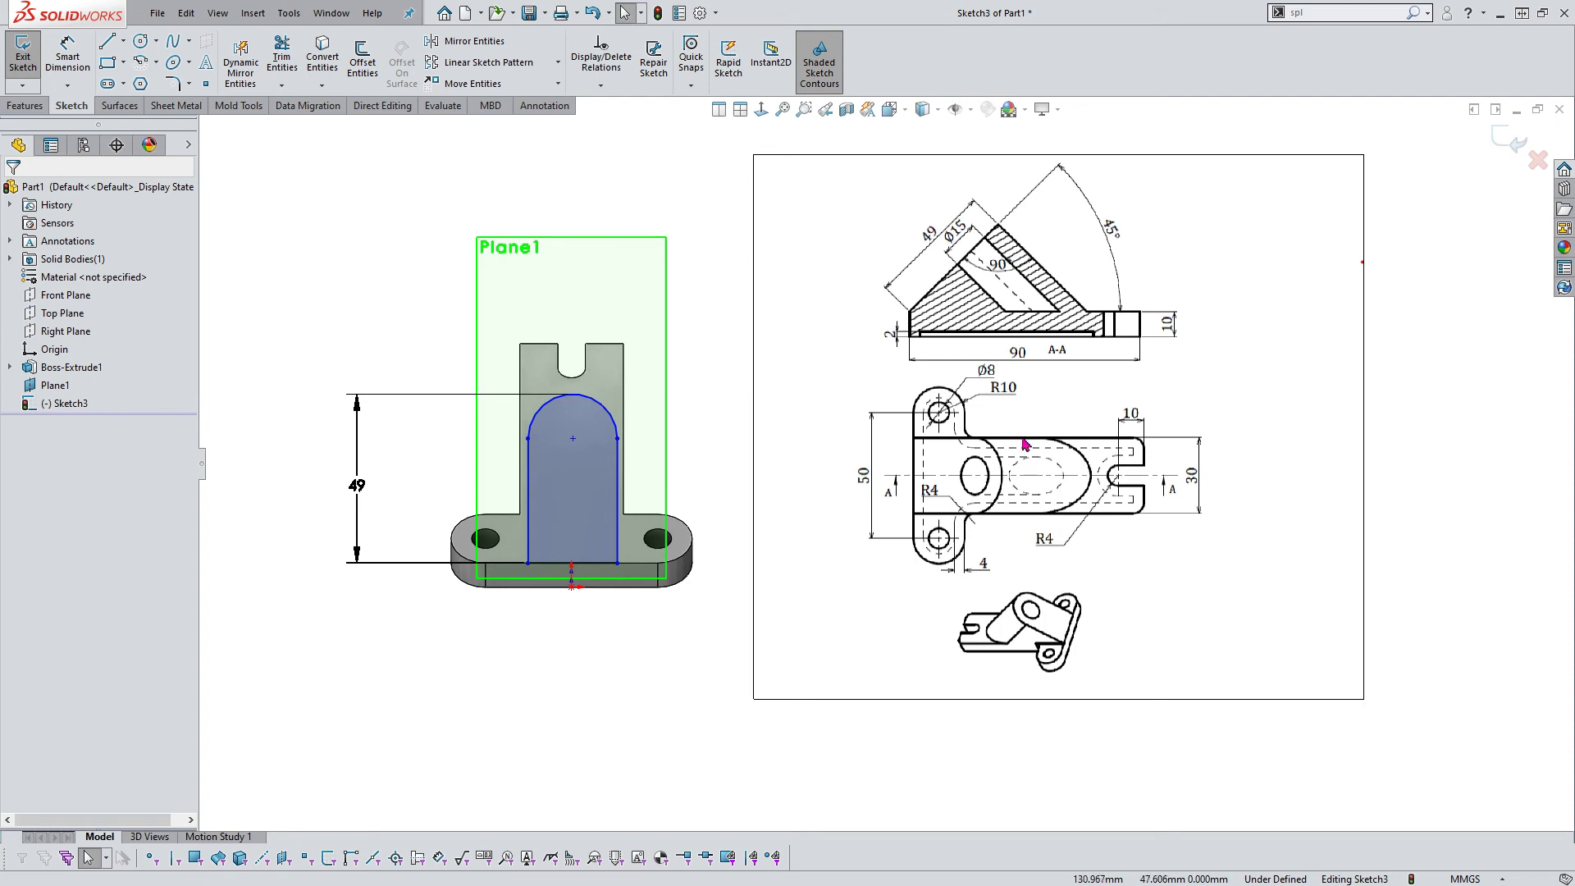
Make the profile's left and right sides collinear with the upright's edges
left_click(527, 466)
left_click(525, 464, "ctrl")
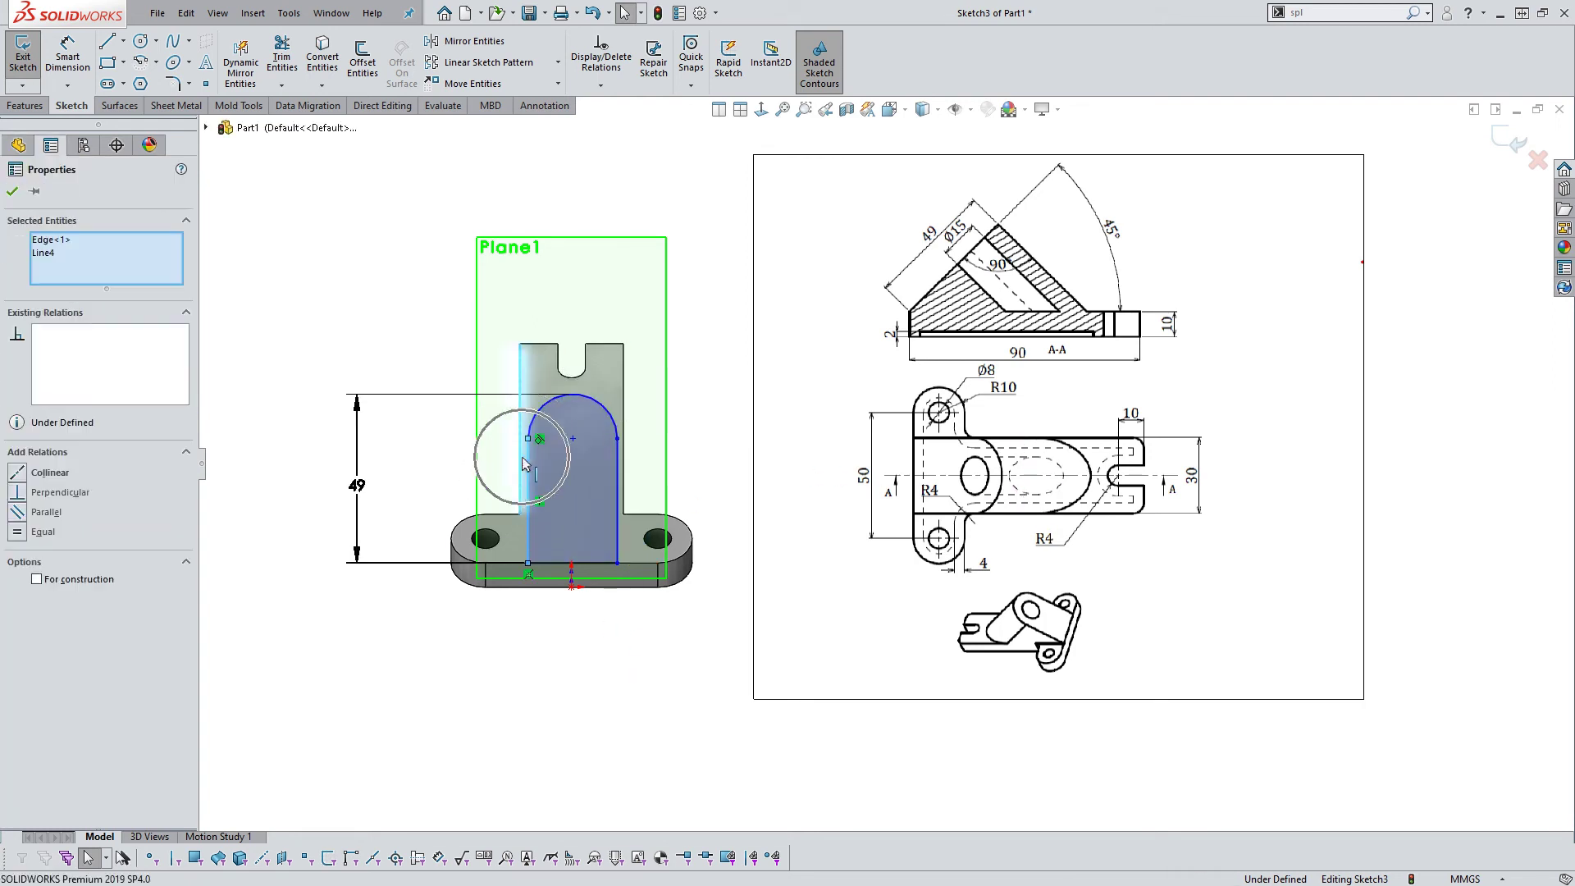
left_click(570, 384)
left_click(687, 319)
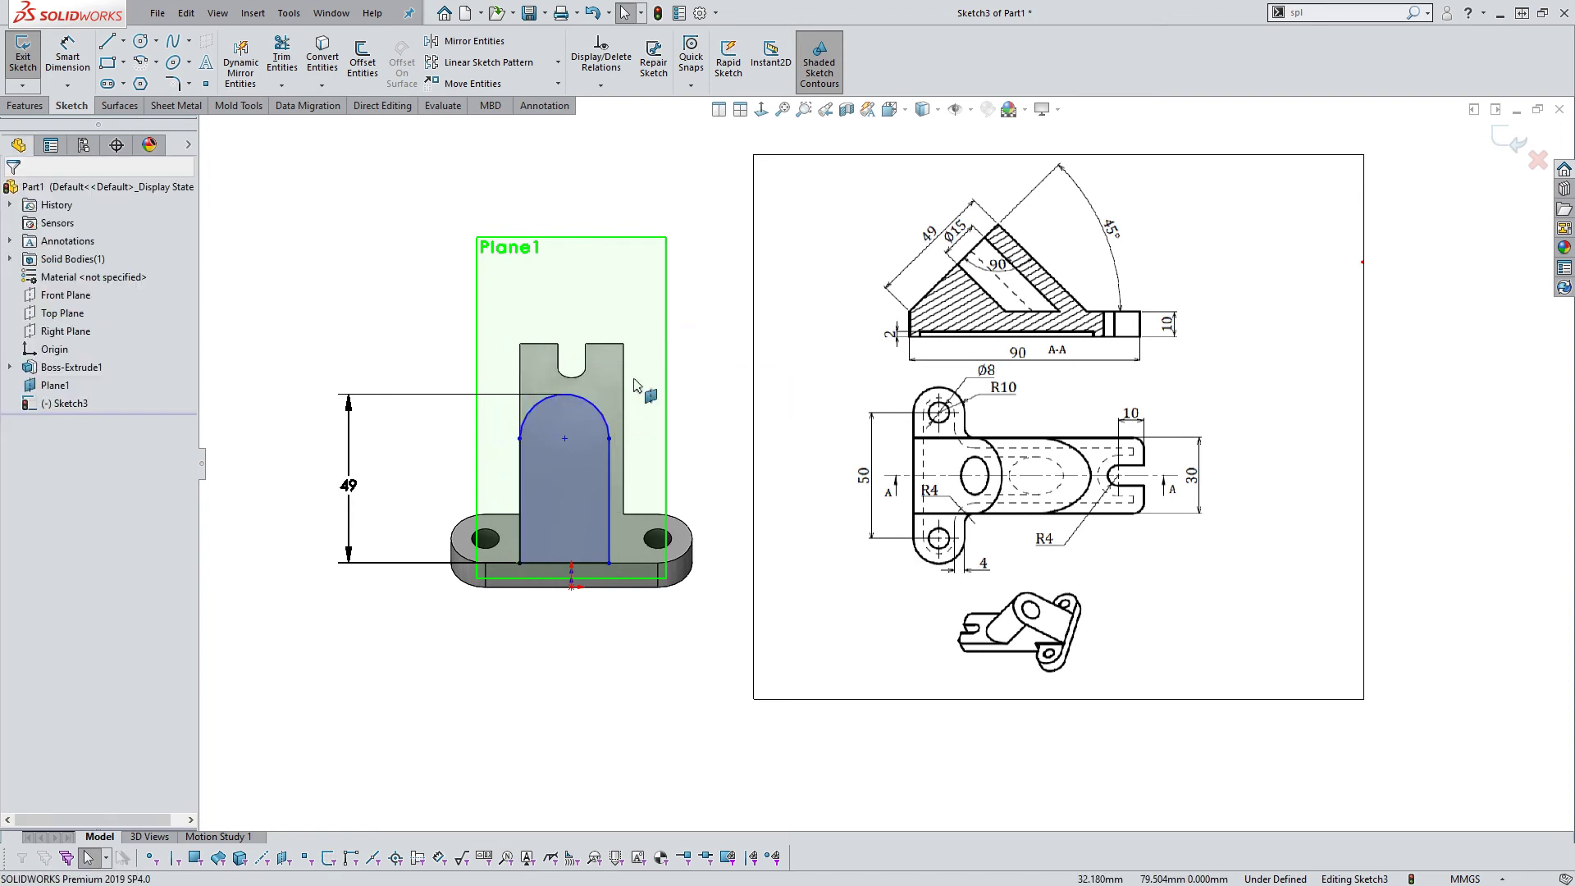
left_click(611, 453)
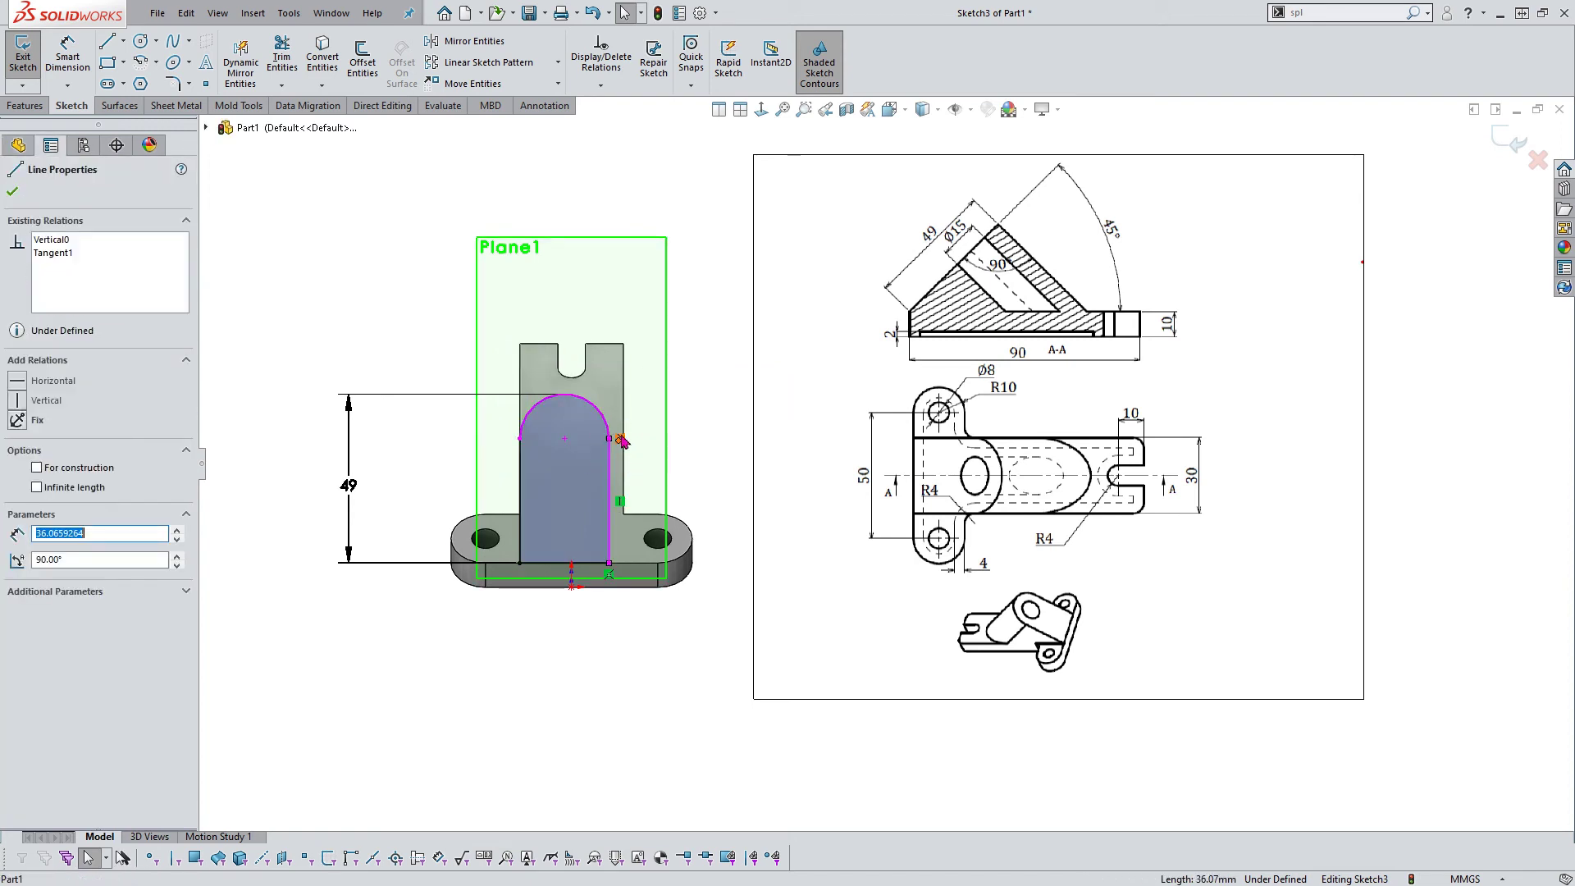
left_click(622, 436, "ctrl")
left_click(670, 355)
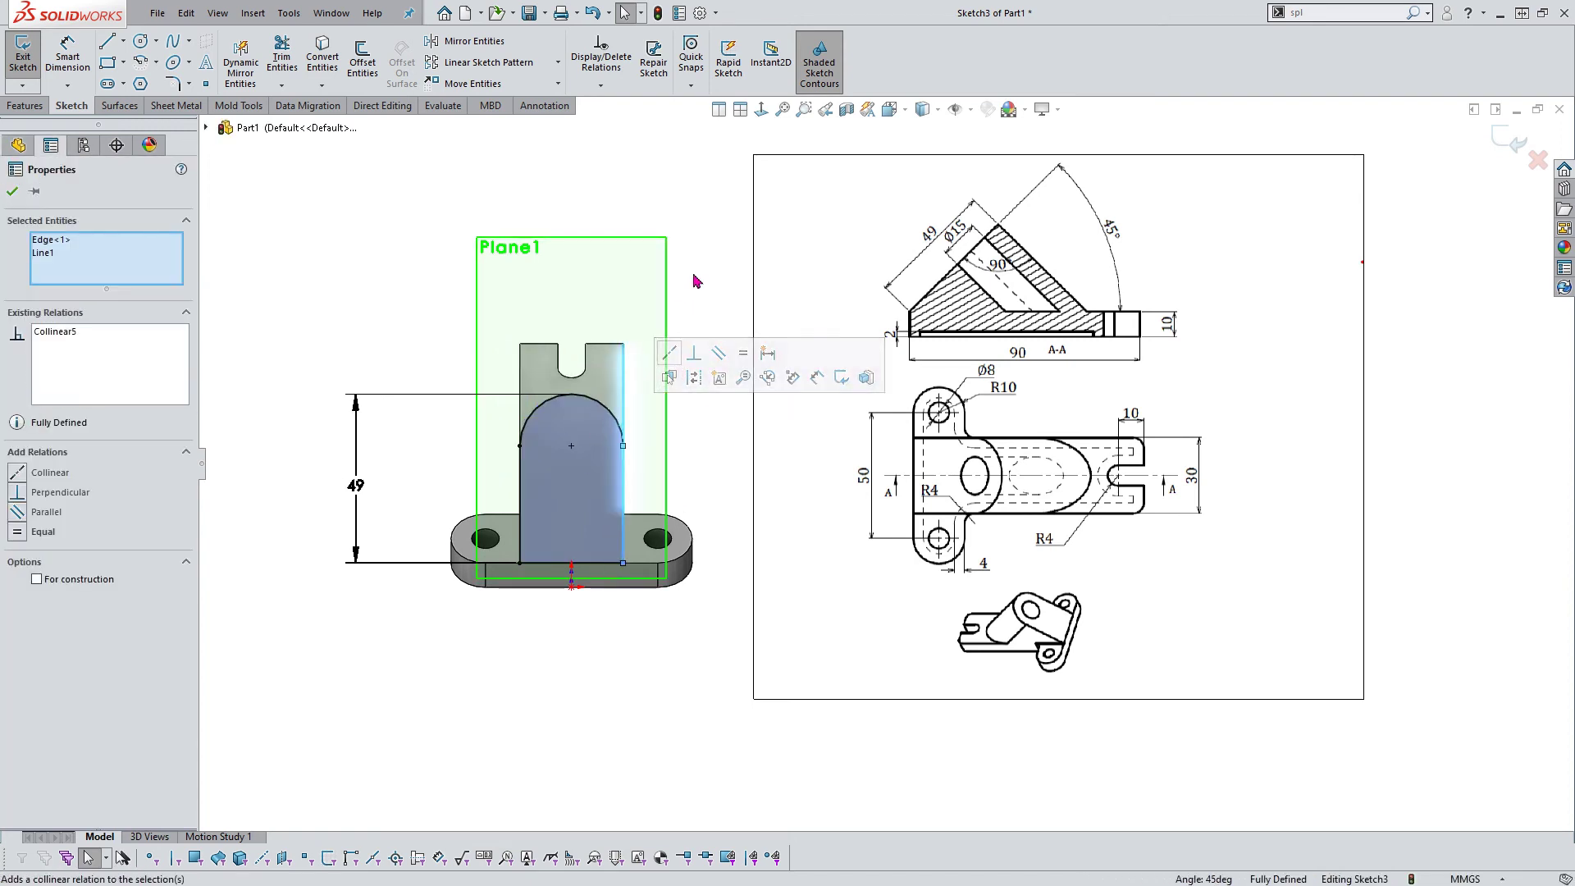
left_click(692, 281)
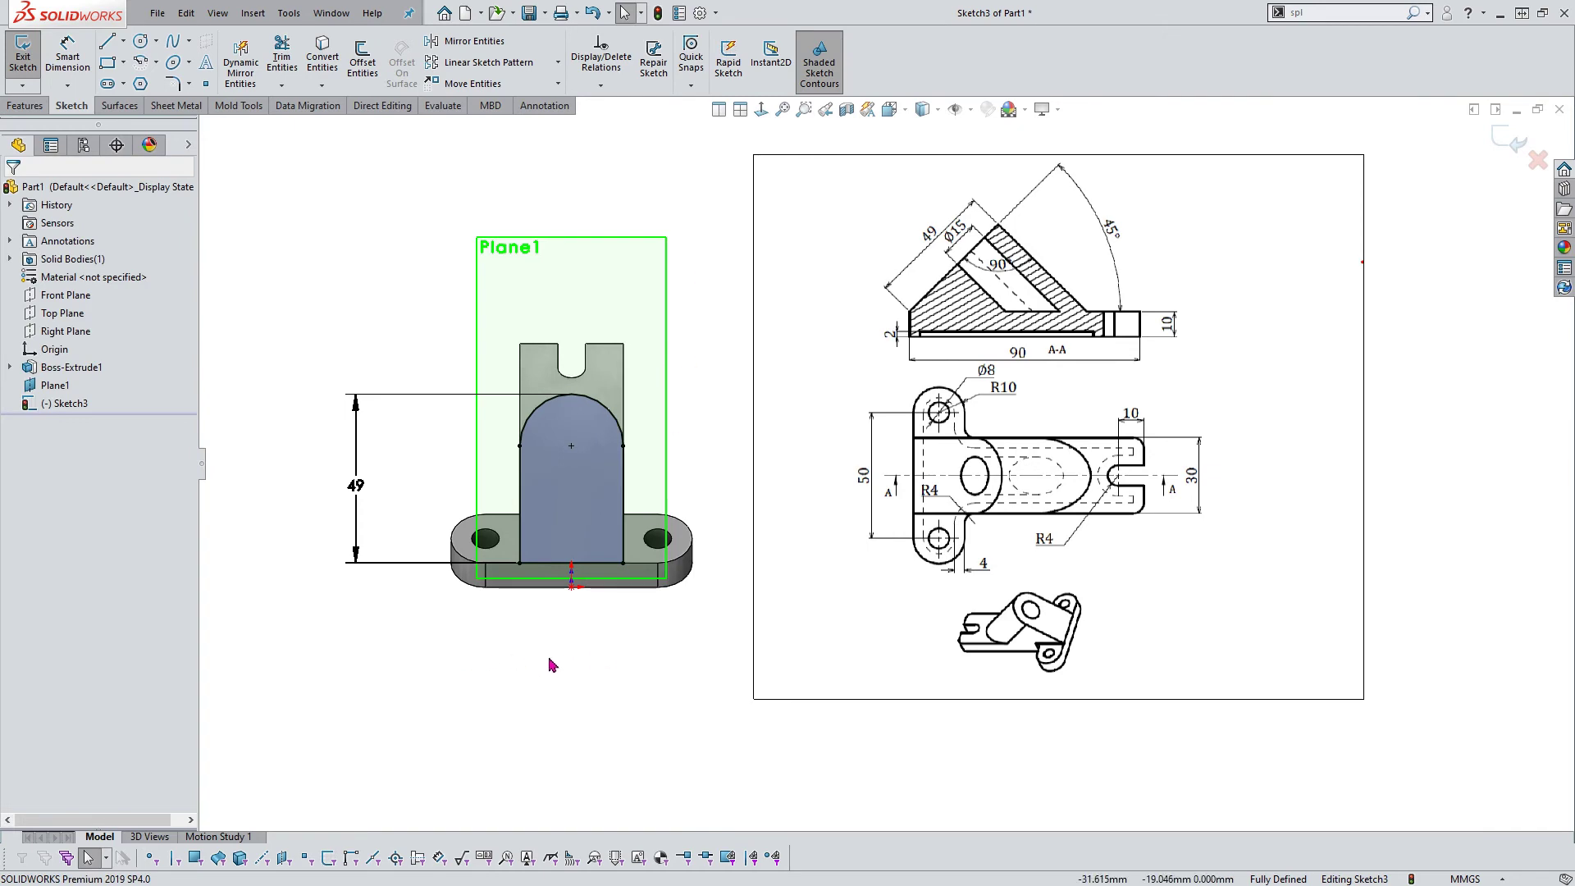
left_click(141, 40)
Draw a circle at the arc's centre and dimension its diameter to 15 mm
scroll(978, 265, "down", 2)
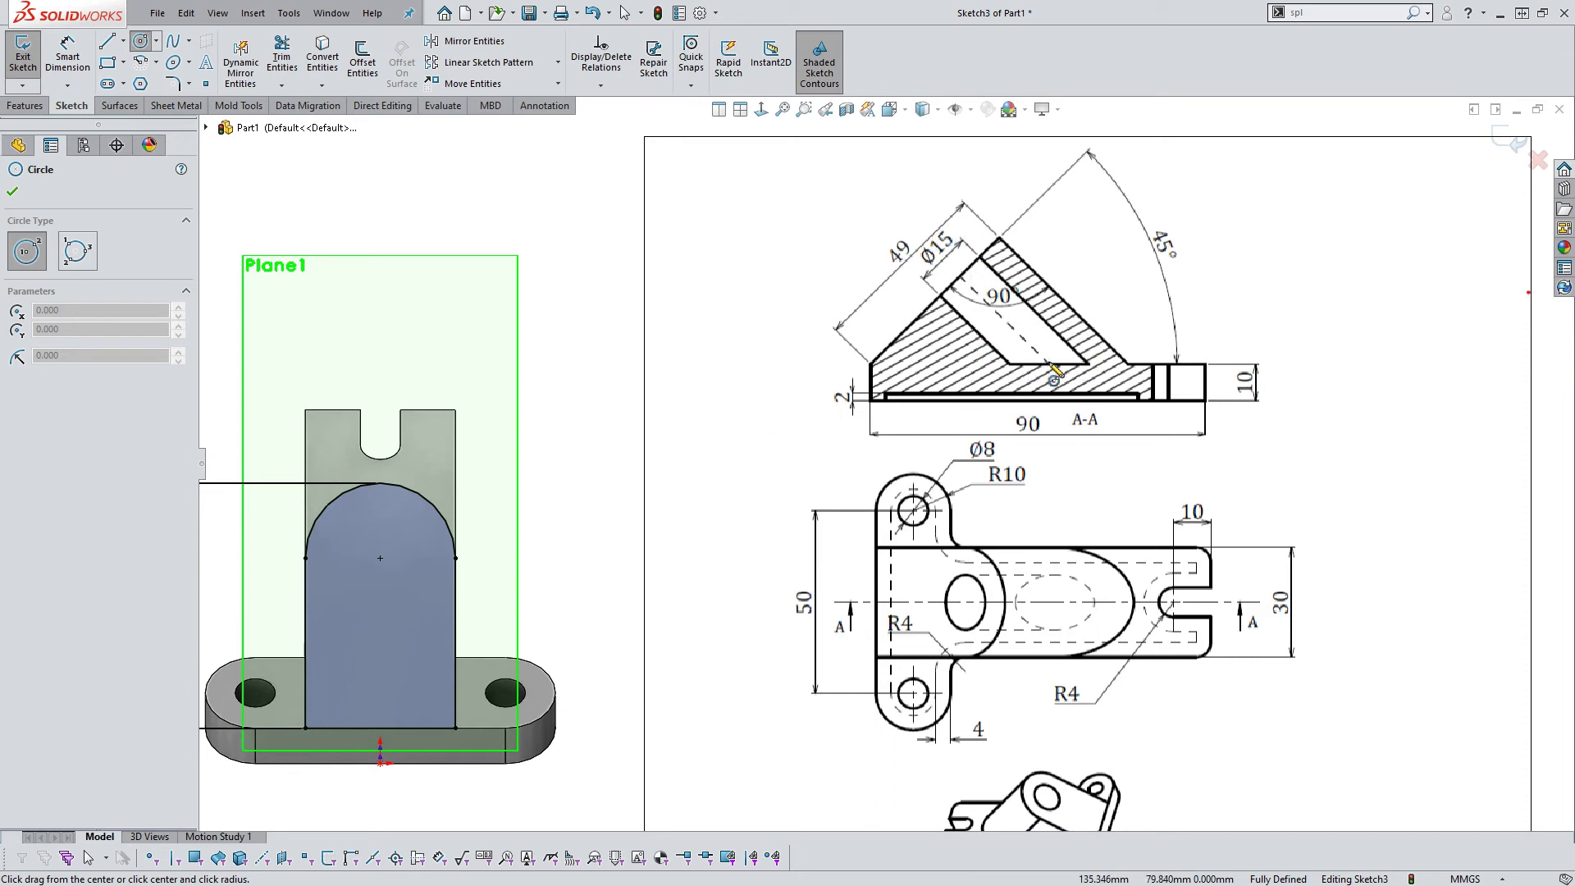
left_click_drag(380, 559, 415, 558)
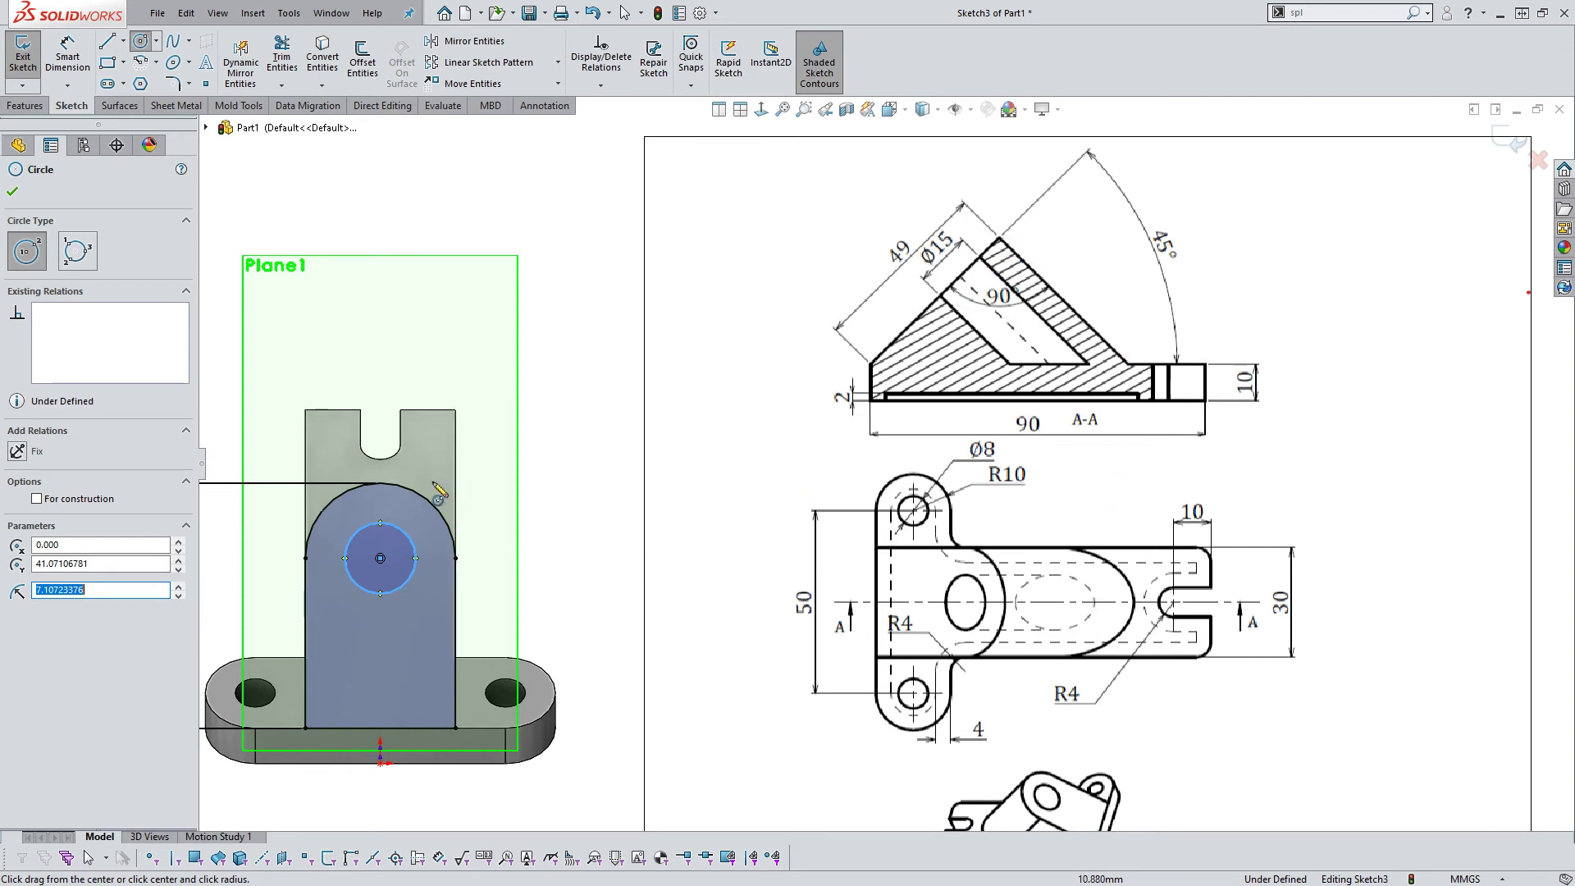
key("Escape")
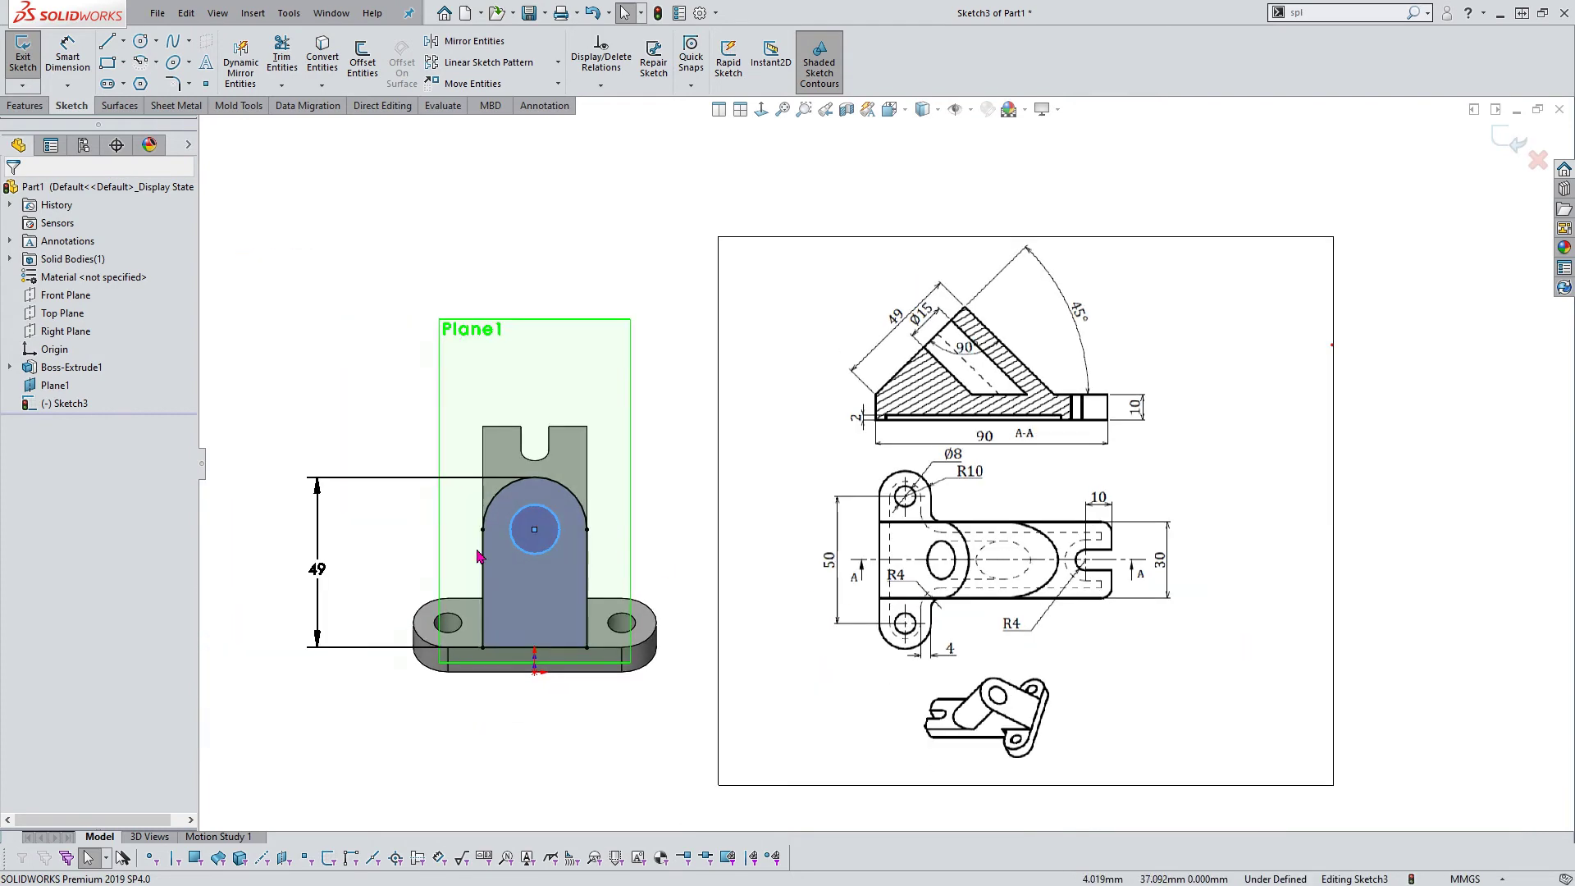
scroll(688, 557, "up", 3)
left_click(989, 454)
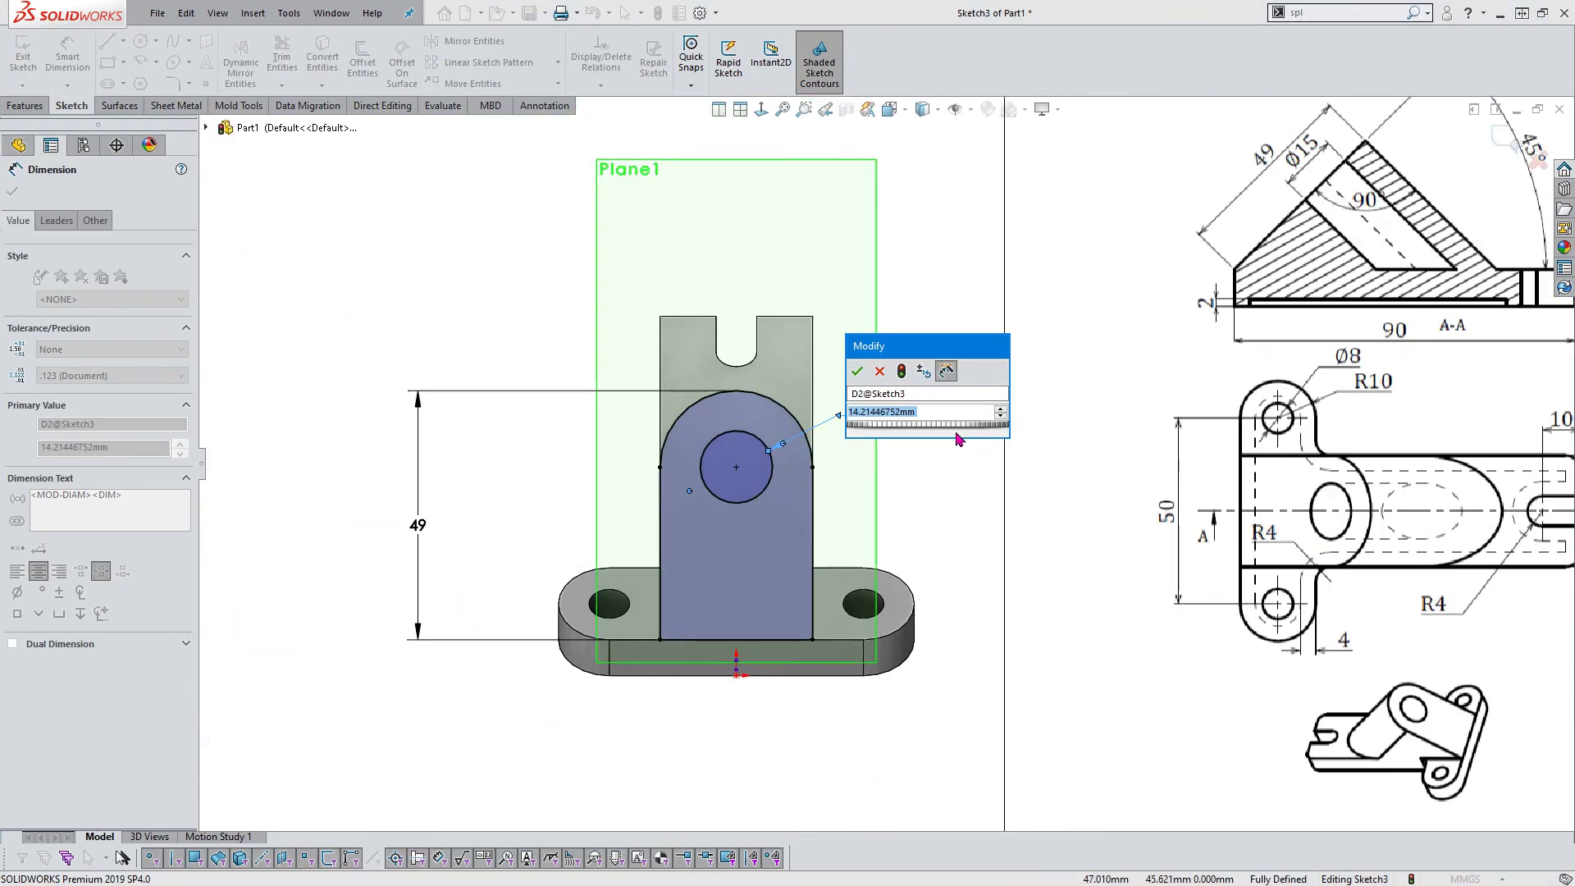
type("15")
key("Return")
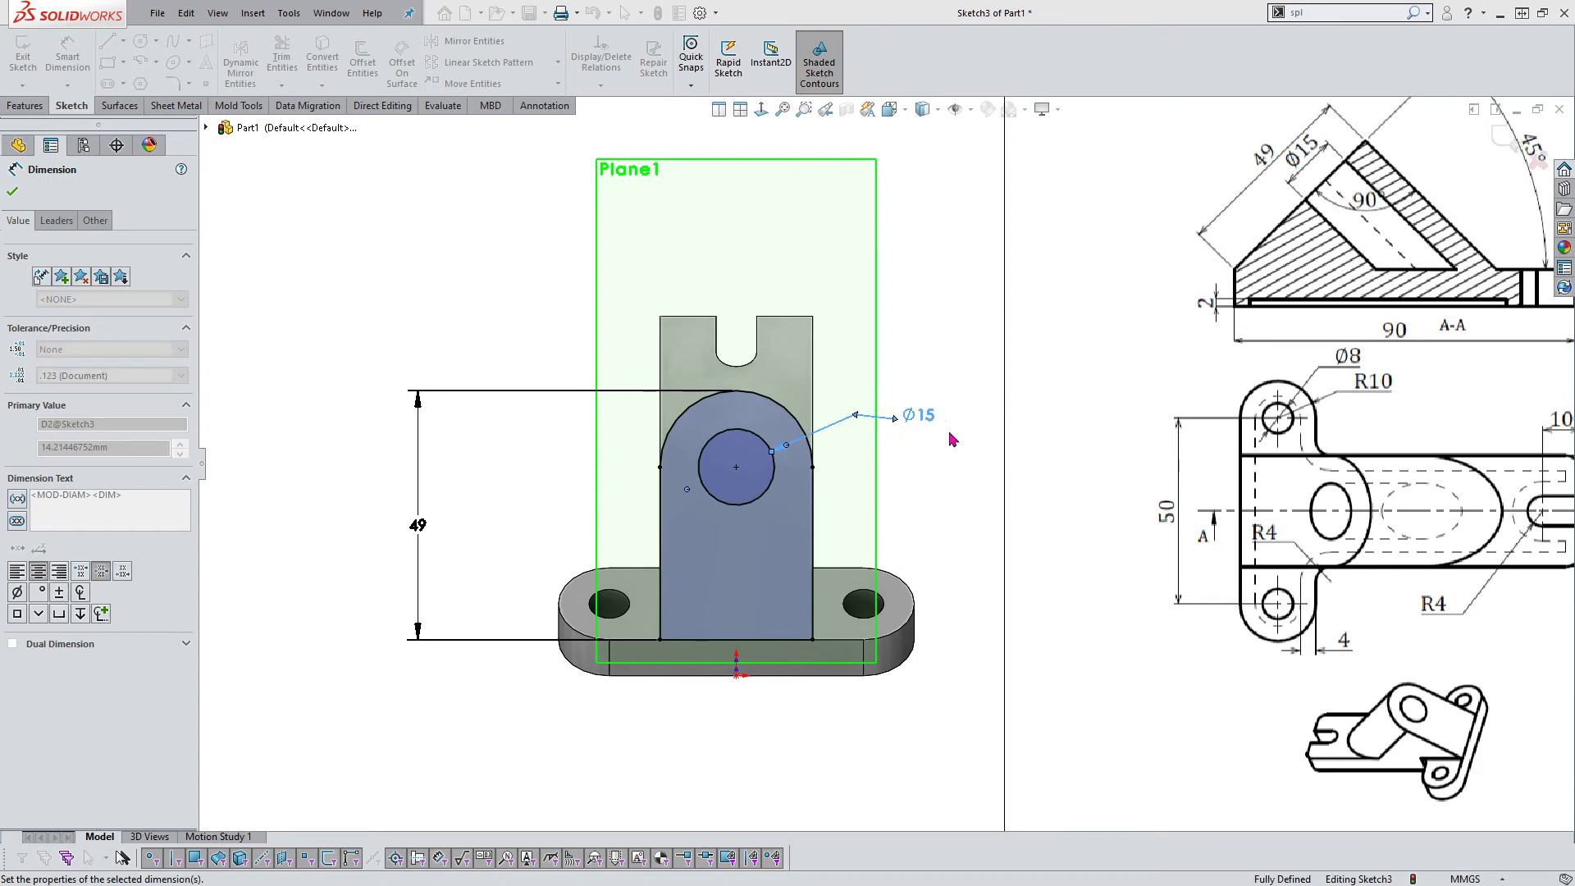
key("Escape")
left_click(26, 107)
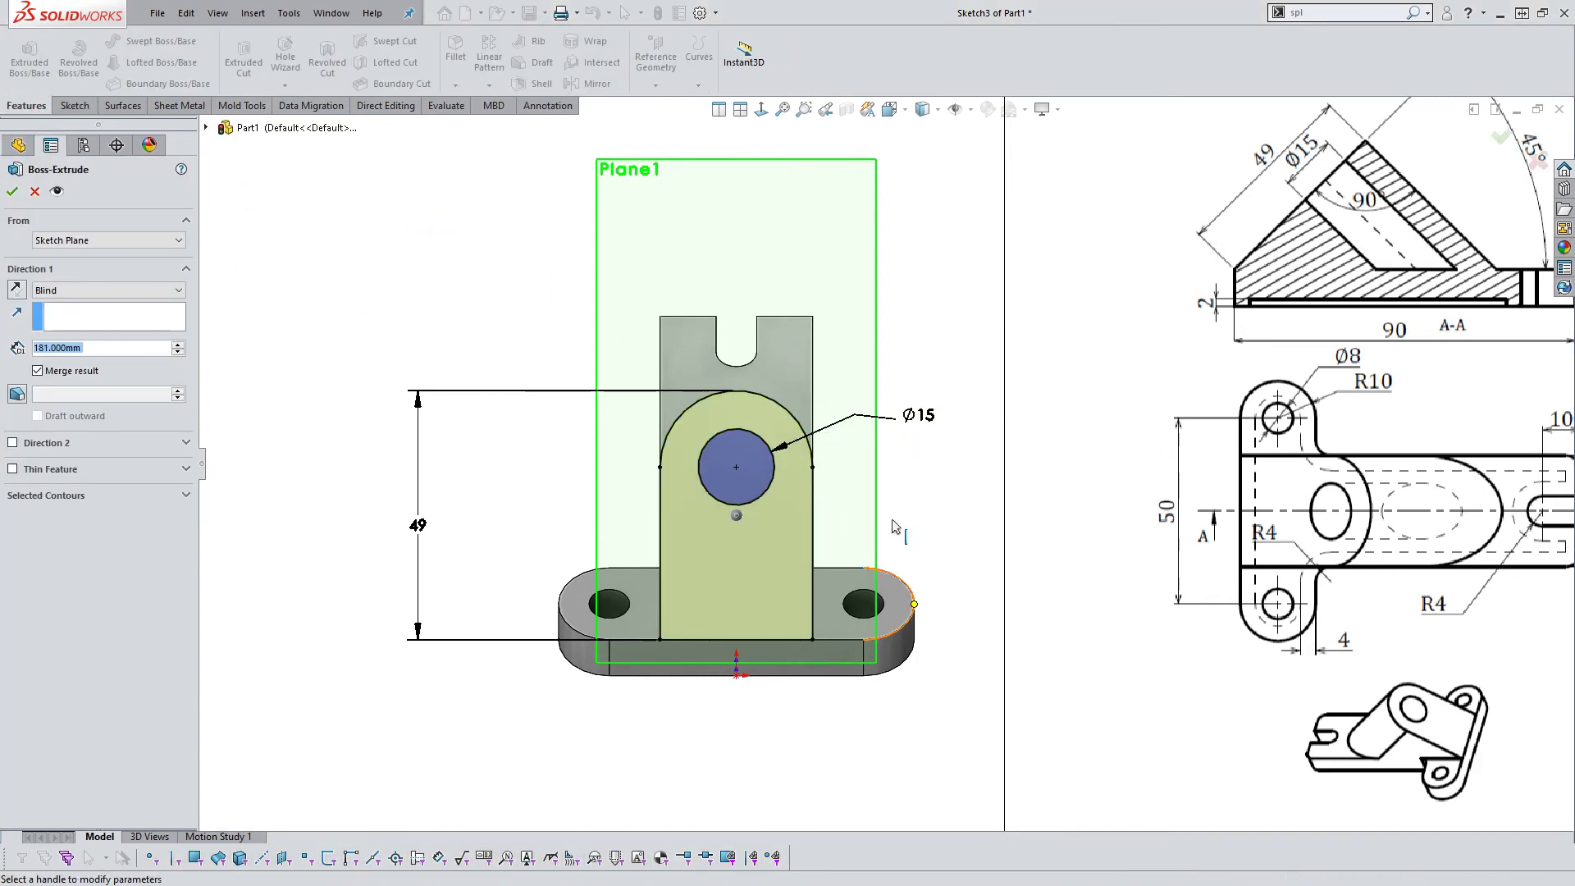
Extrude the profile as a boss with reversed direction and a 32 mm depth
scroll(779, 400, "up", 2)
scroll(820, 443, "up", 2)
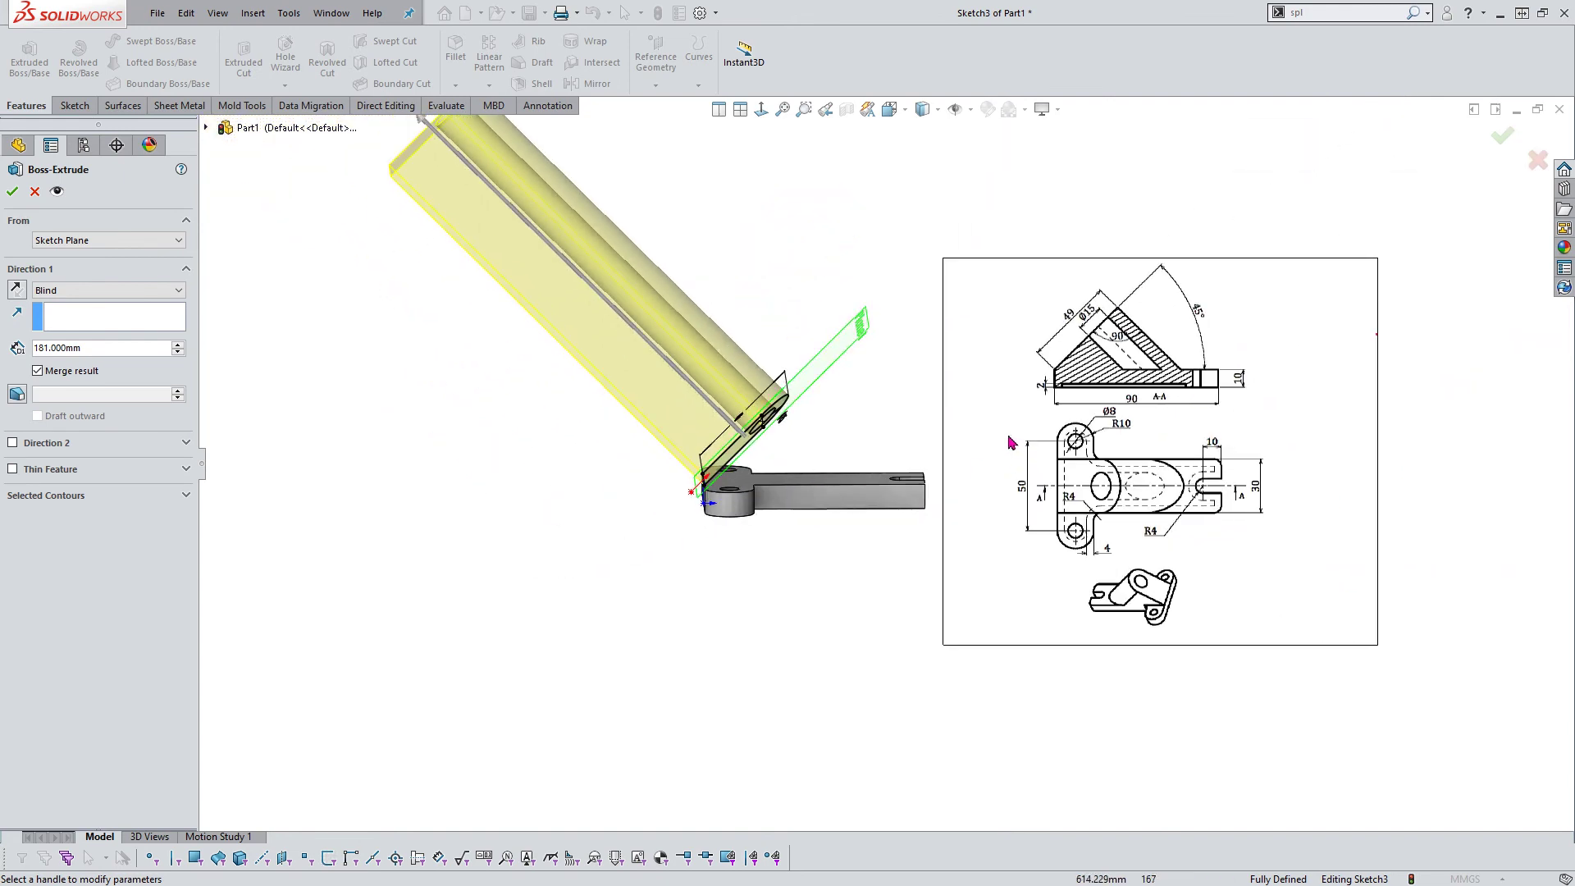
left_click(41, 316)
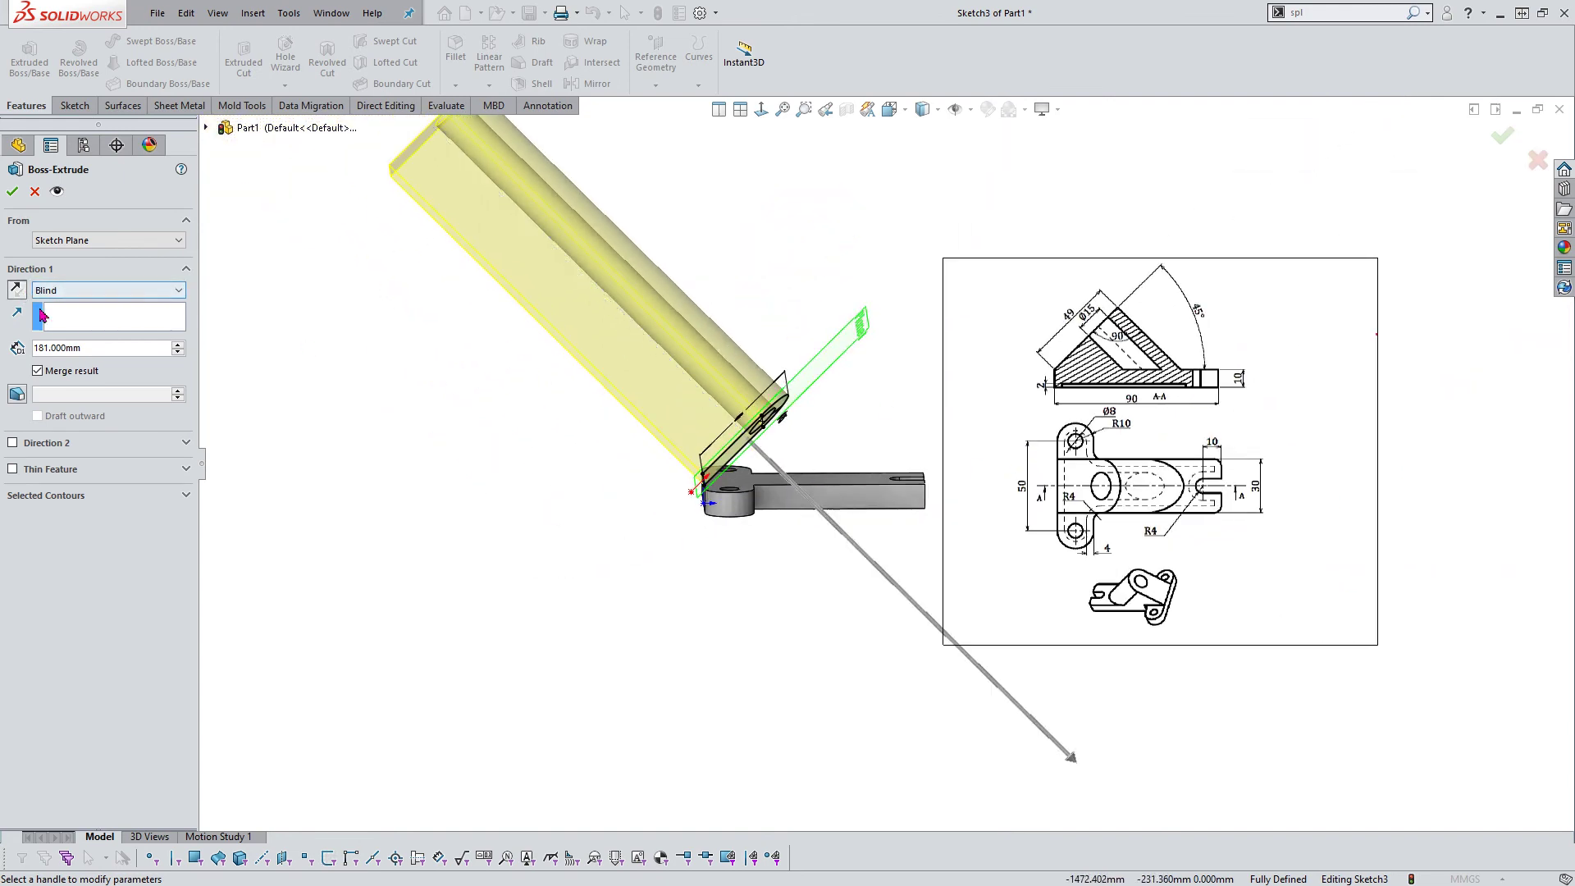
left_click(17, 289)
scroll(997, 479, "down", 2)
mouse_move(762, 552)
middle_mouse_down()
mouse_move(696, 521)
mouse_move(669, 550)
middle_mouse_up()
scroll(884, 463, "up", 2)
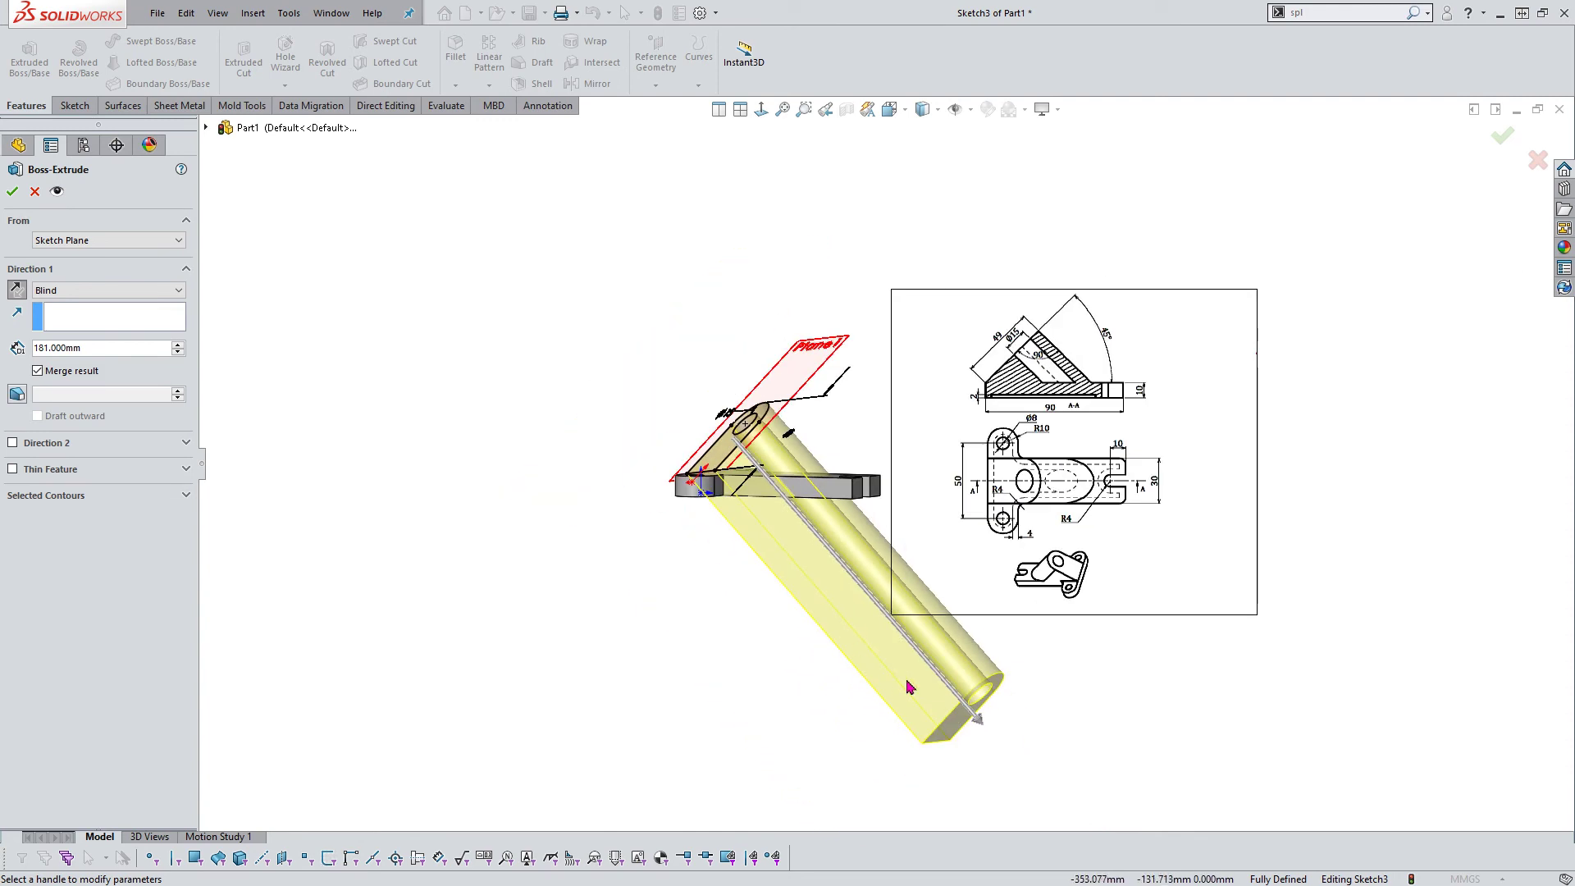
left_click_drag(978, 720, 740, 464)
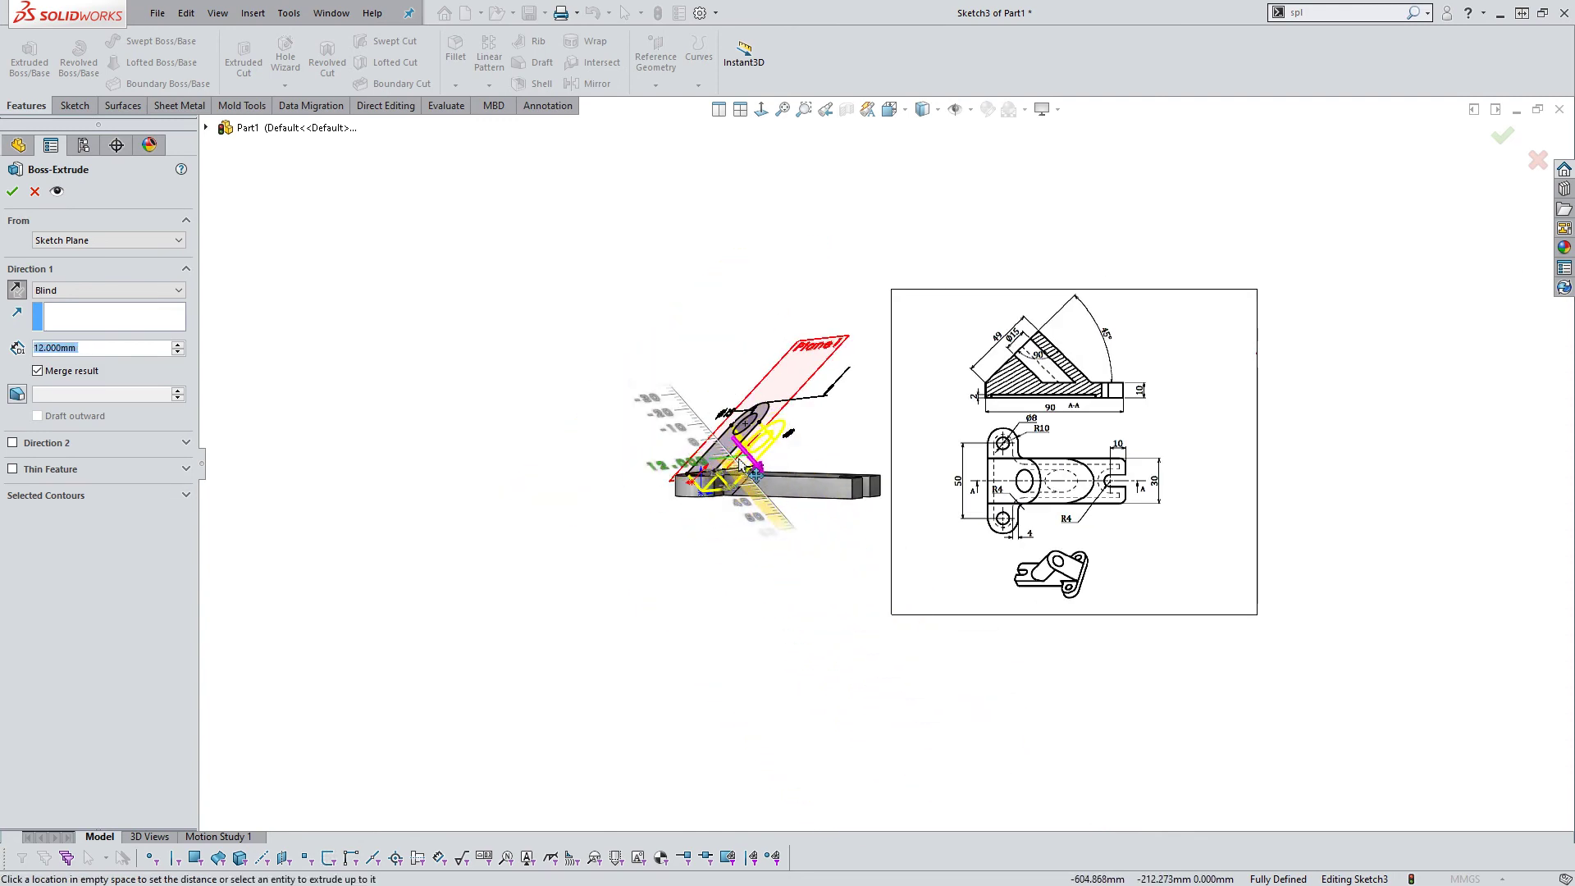
type("32")
key("Return")
scroll(611, 465, "up", 3)
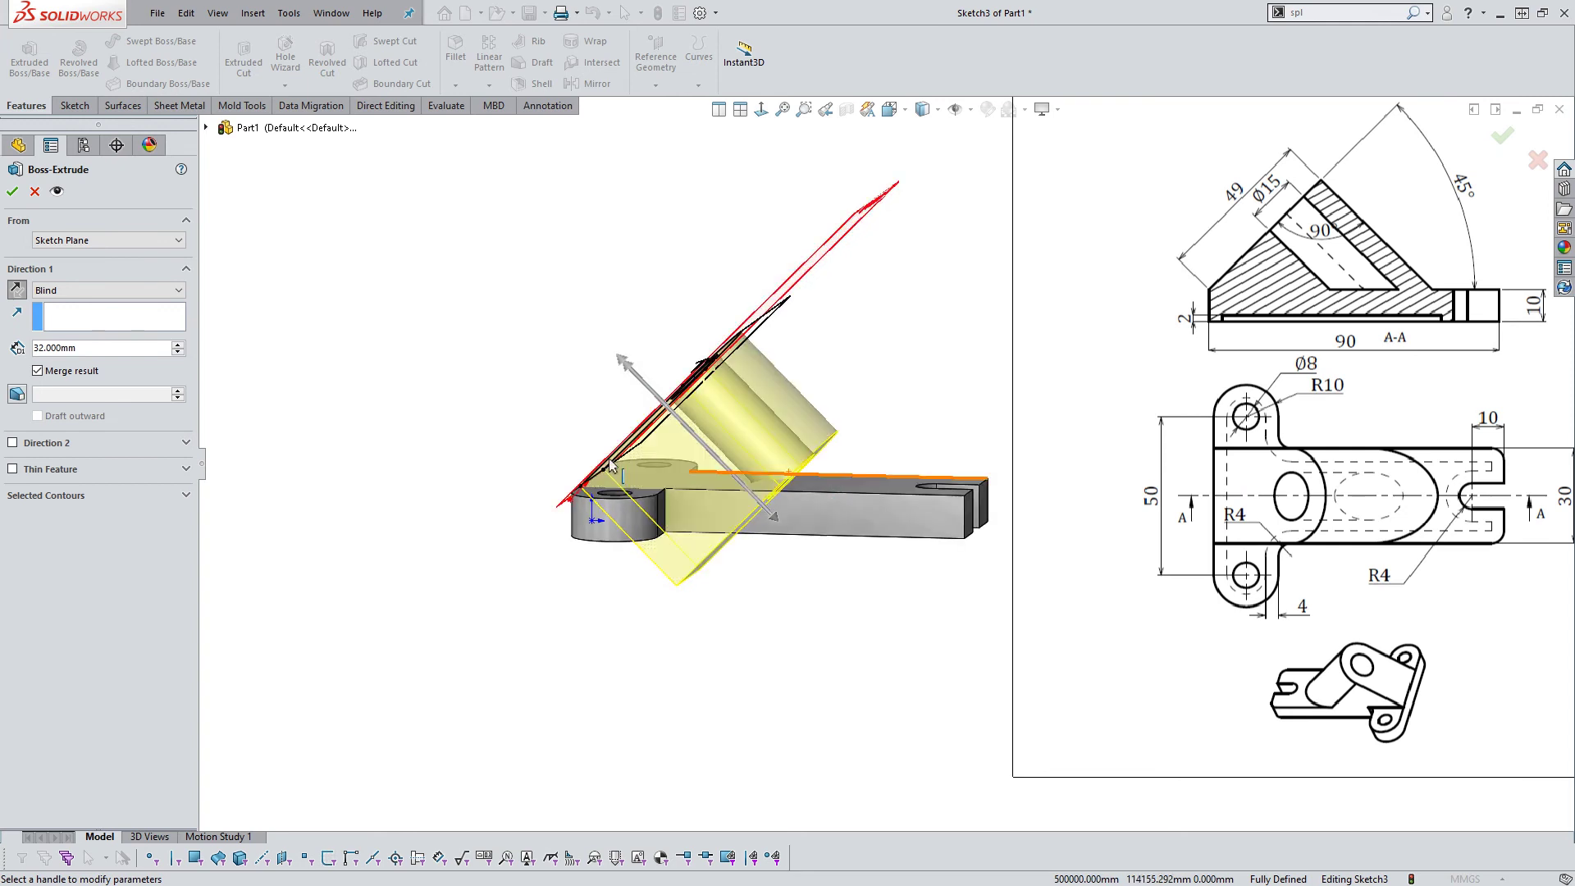
Change the end condition to Up To Surface on the base face and confirm Boss-Extrude3
left_click(132, 291)
left_click(127, 354)
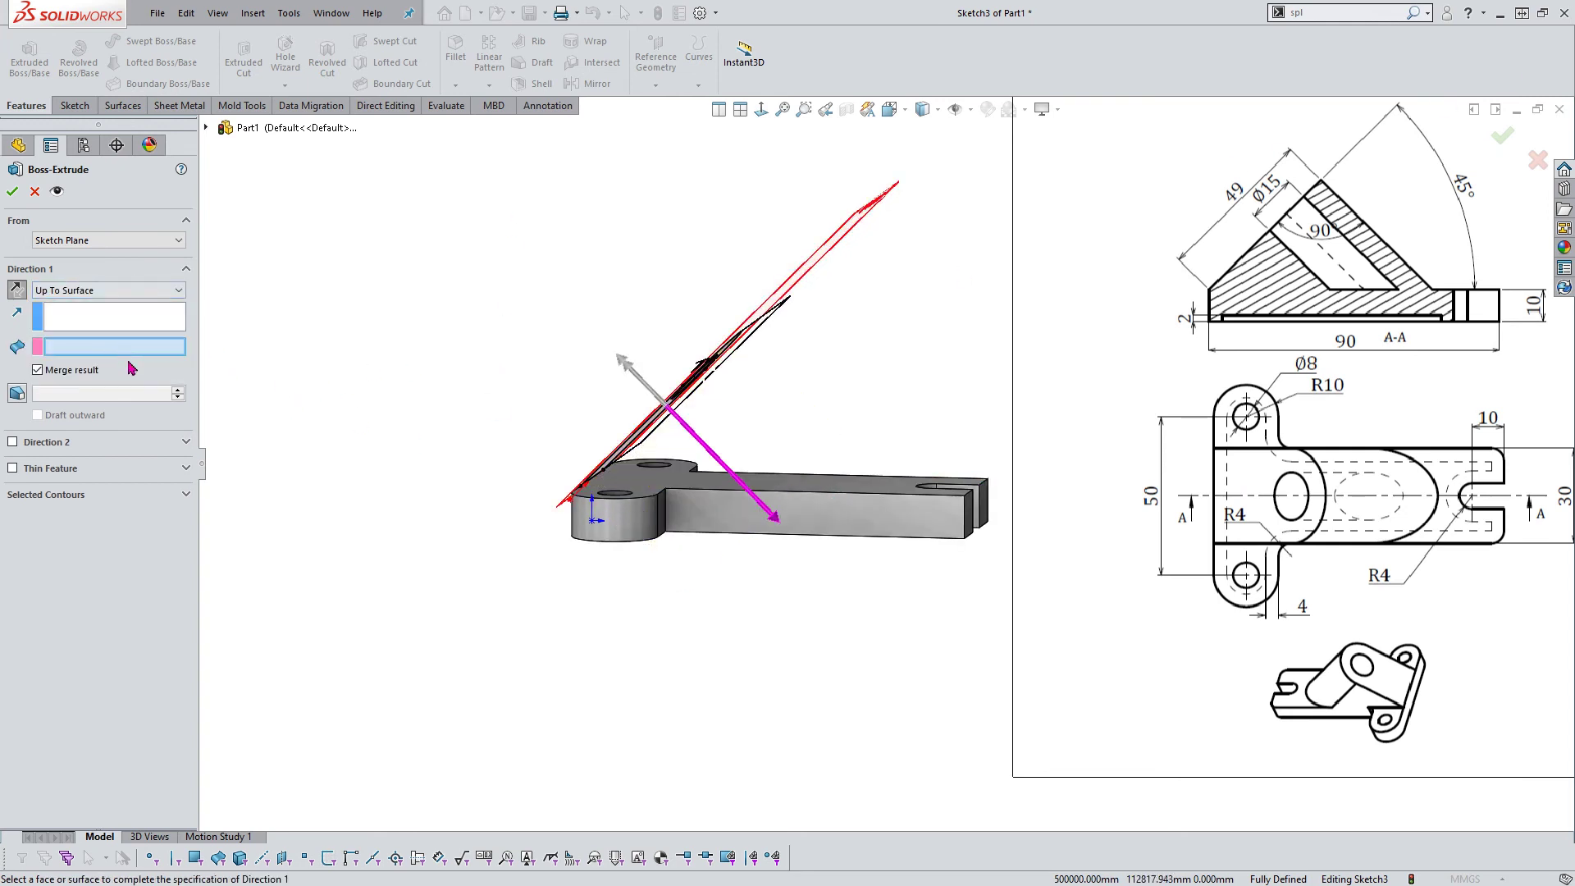
left_click(851, 486)
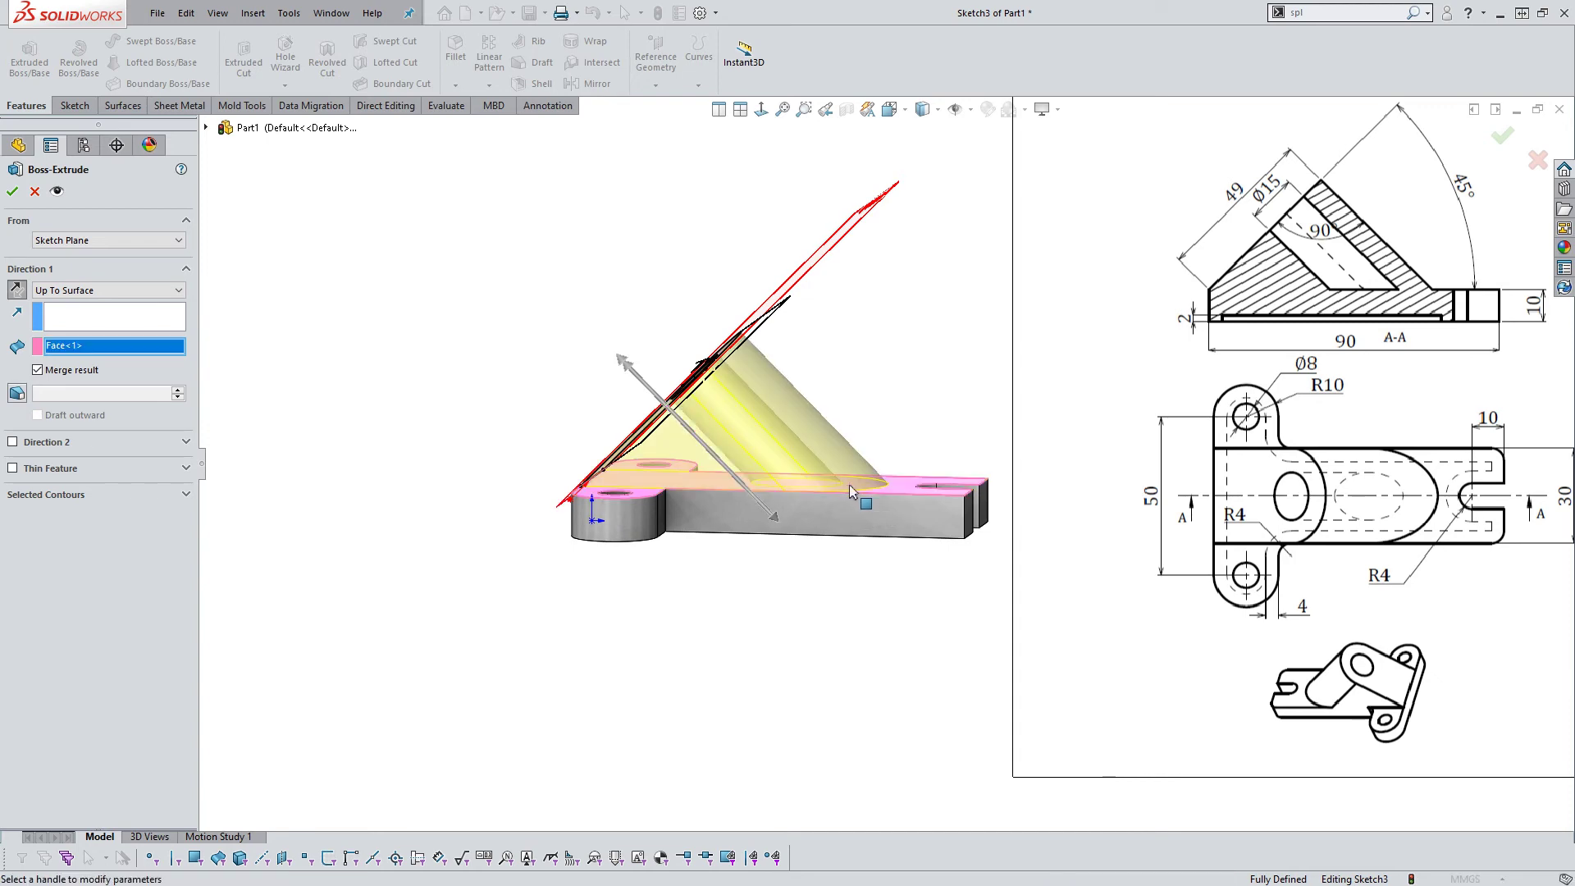
mouse_move(851, 486)
middle_mouse_down()
mouse_move(872, 510)
mouse_move(861, 501)
middle_mouse_up()
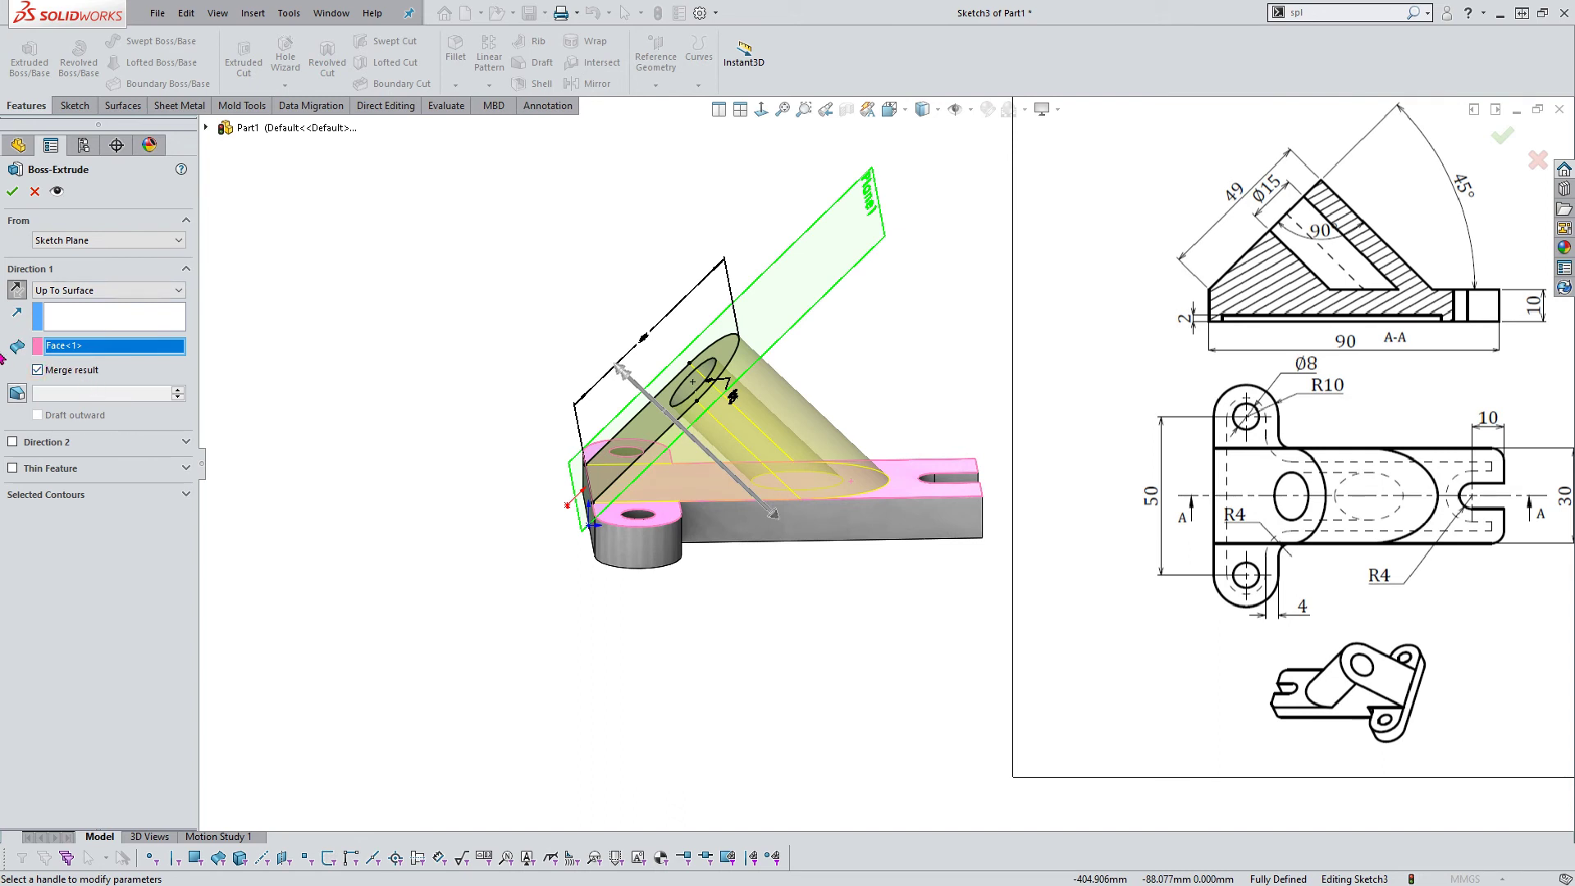
left_click(12, 192)
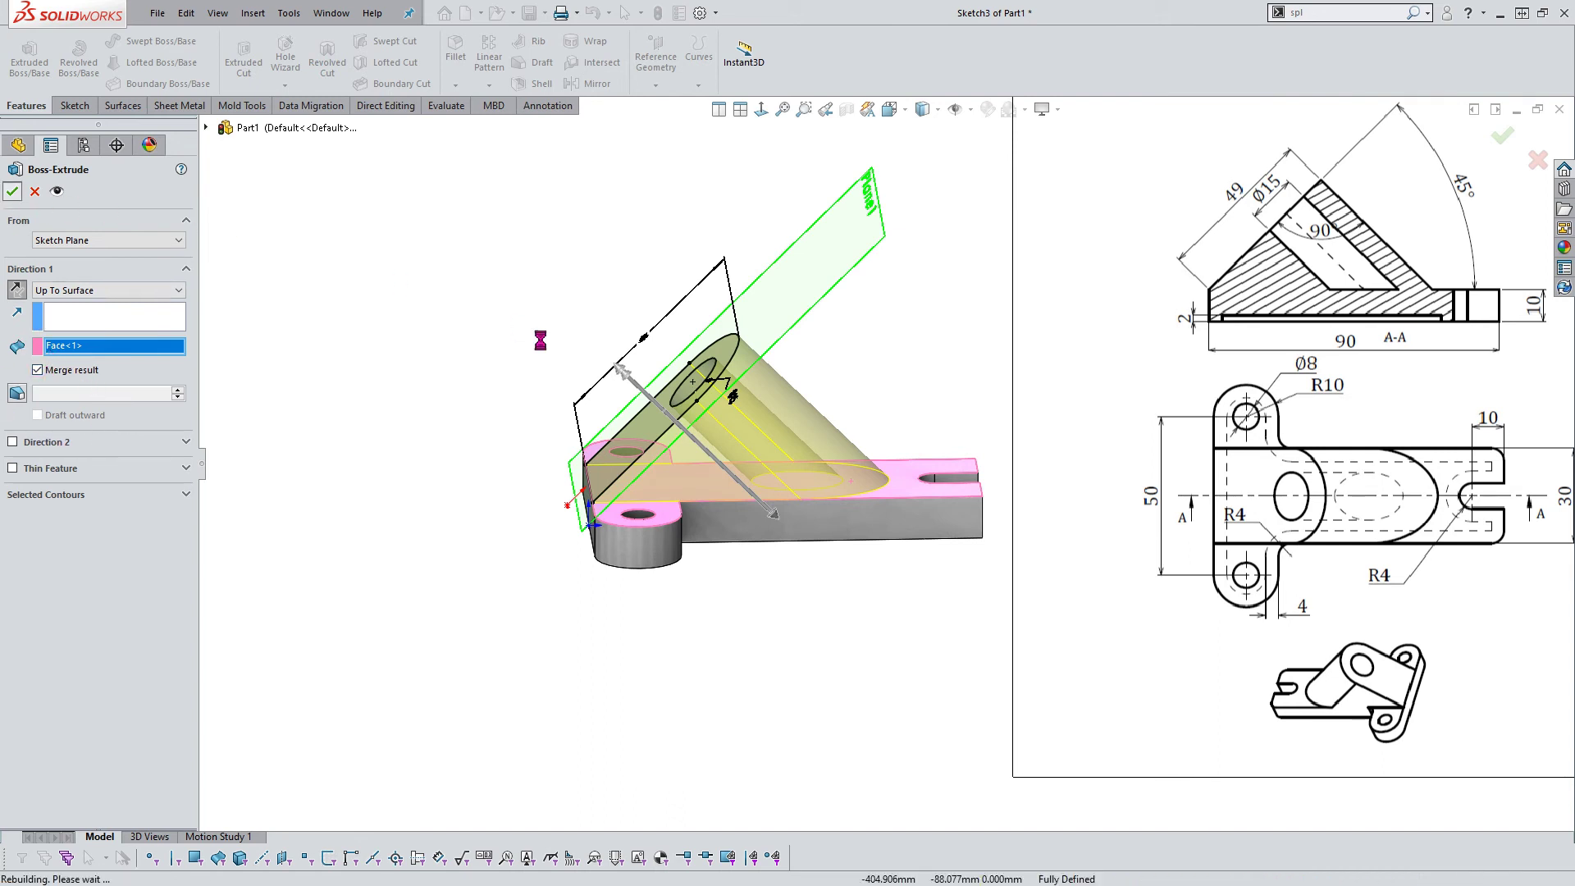
mouse_move(547, 341)
middle_mouse_down()
mouse_move(853, 344)
mouse_move(996, 429)
mouse_move(815, 366)
mouse_move(746, 393)
mouse_move(915, 557)
mouse_move(526, 208)
middle_mouse_up()
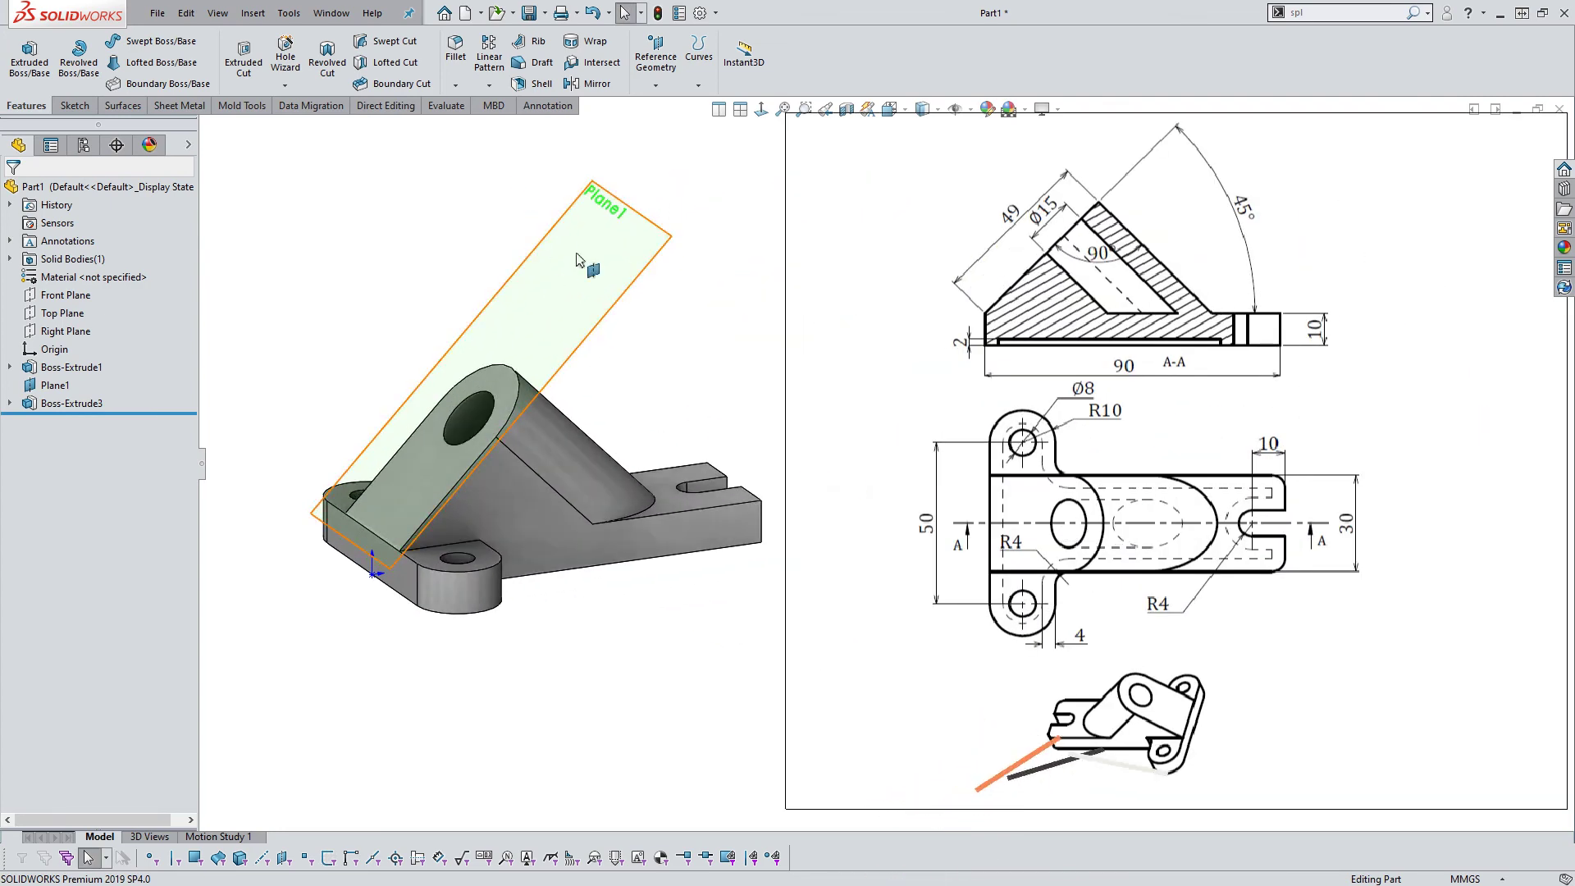
Hide Plane1 and select the flat face of the T-shaped base
left_click(580, 260)
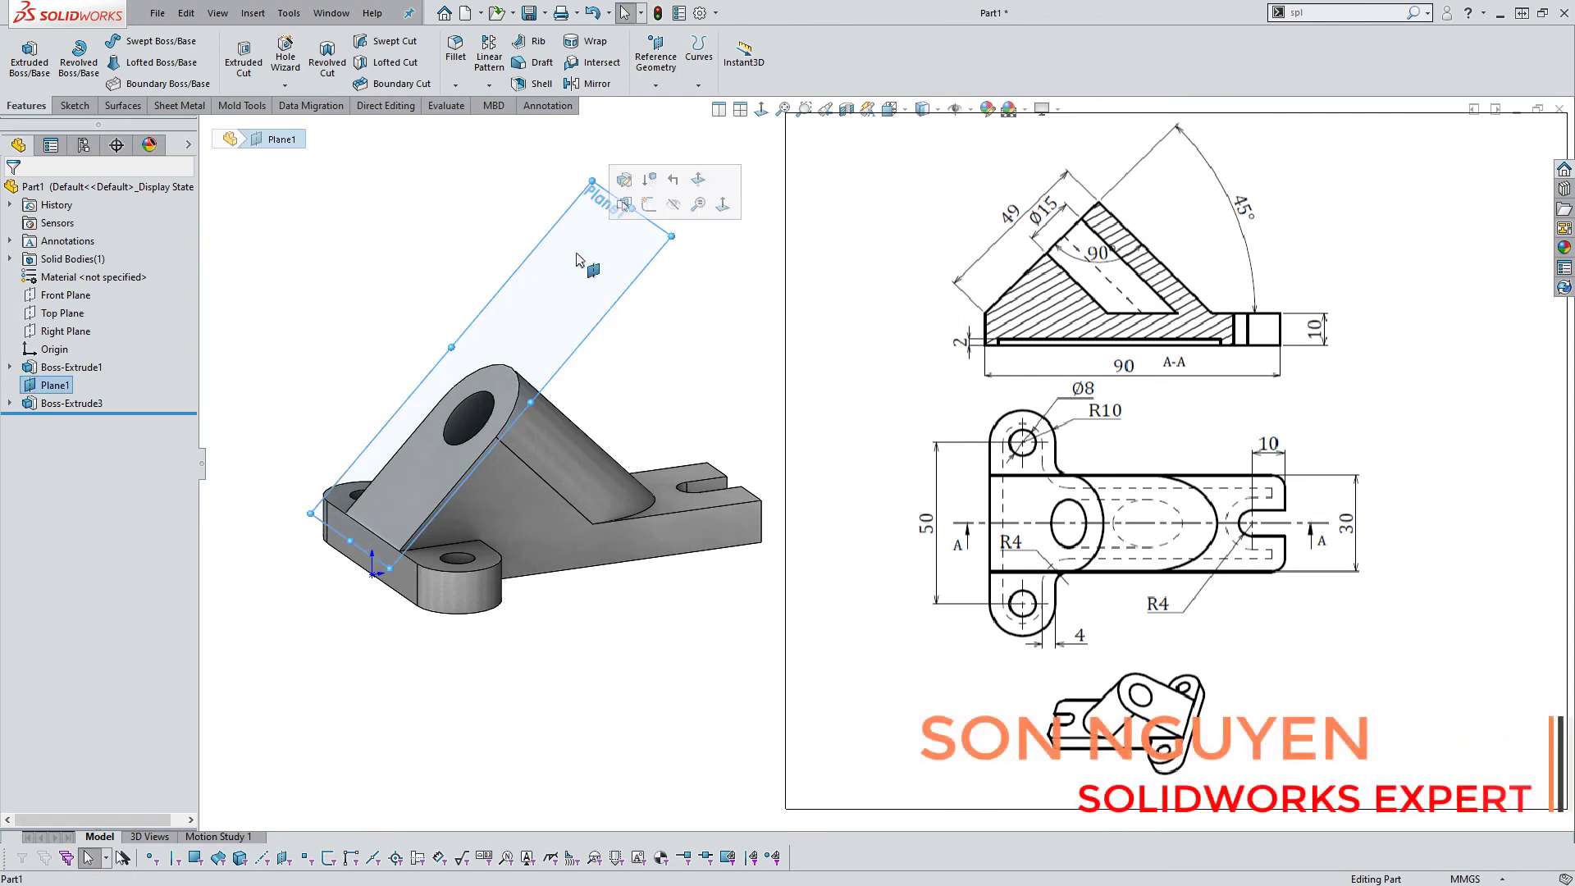
left_click(622, 379)
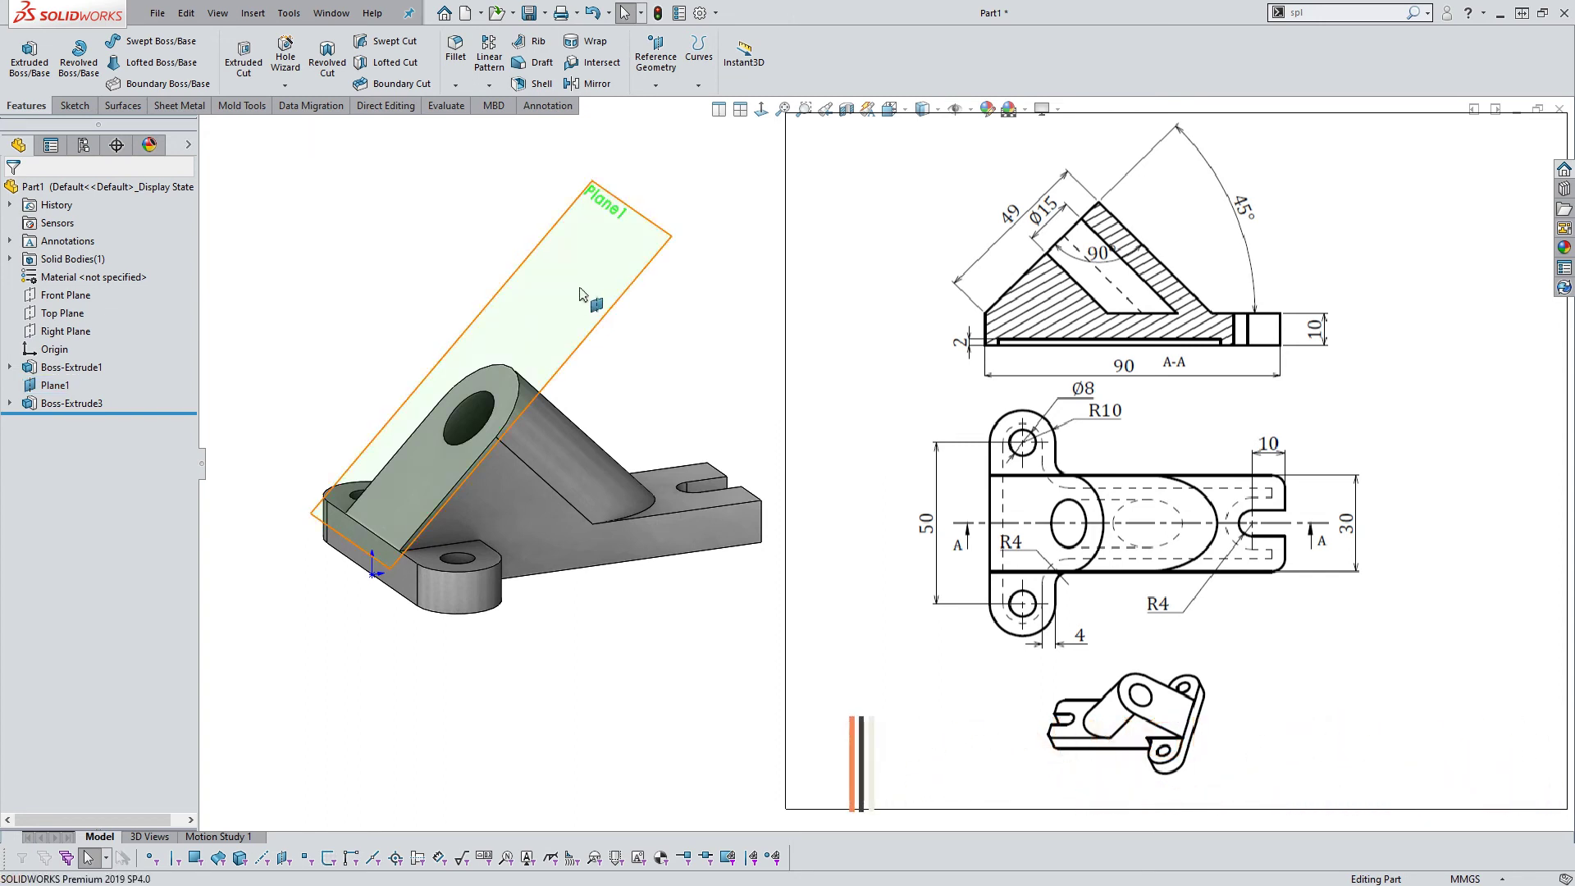
left_click(589, 306)
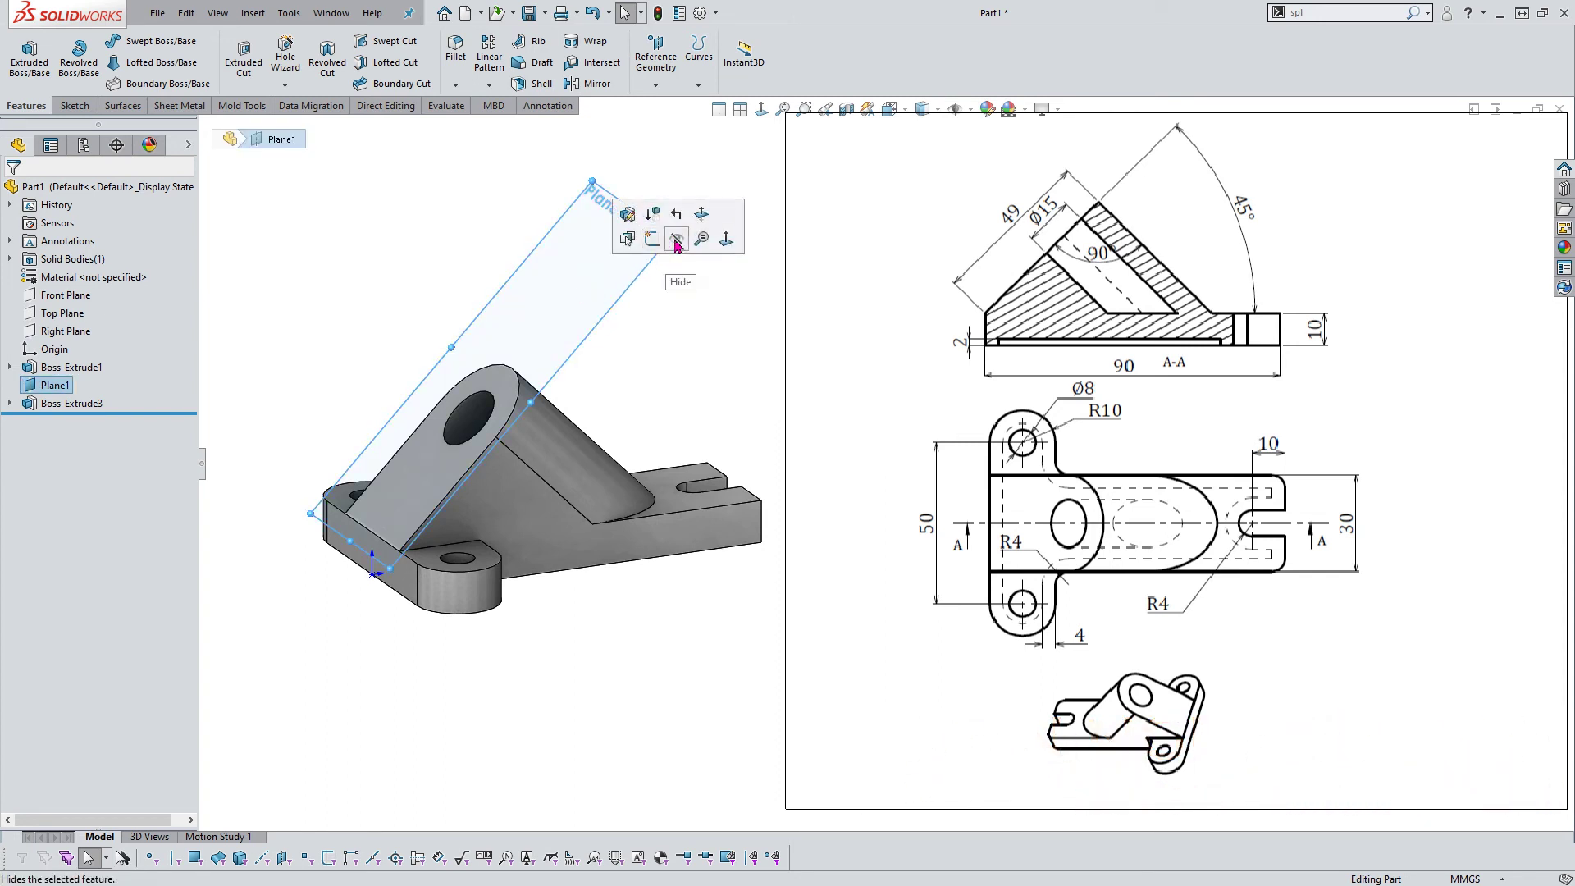
left_click(709, 372)
left_click(622, 267)
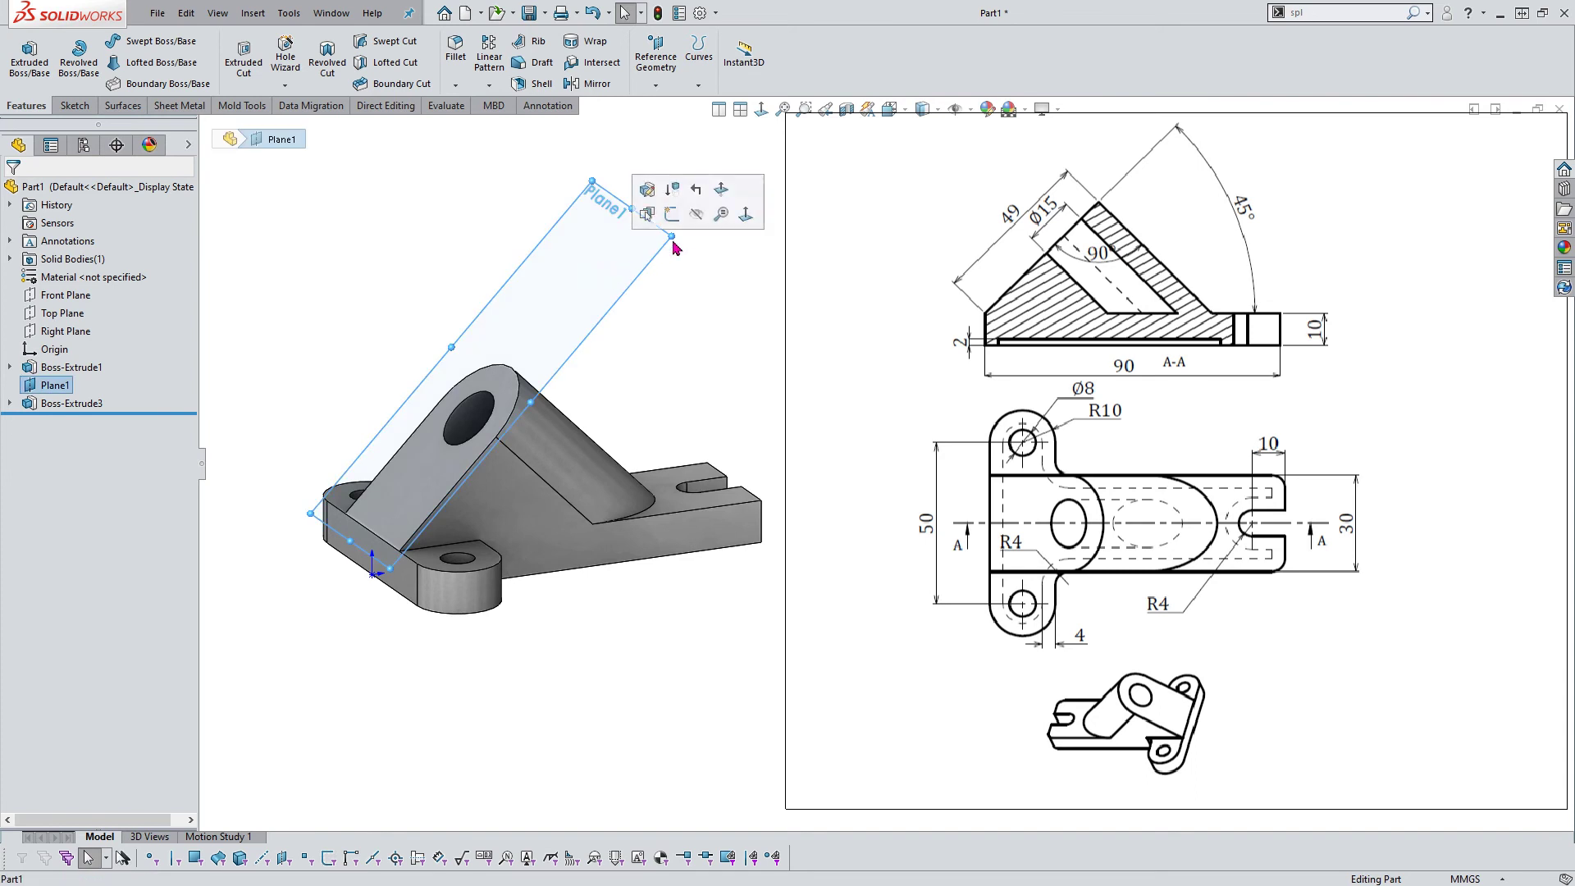
left_click(711, 217)
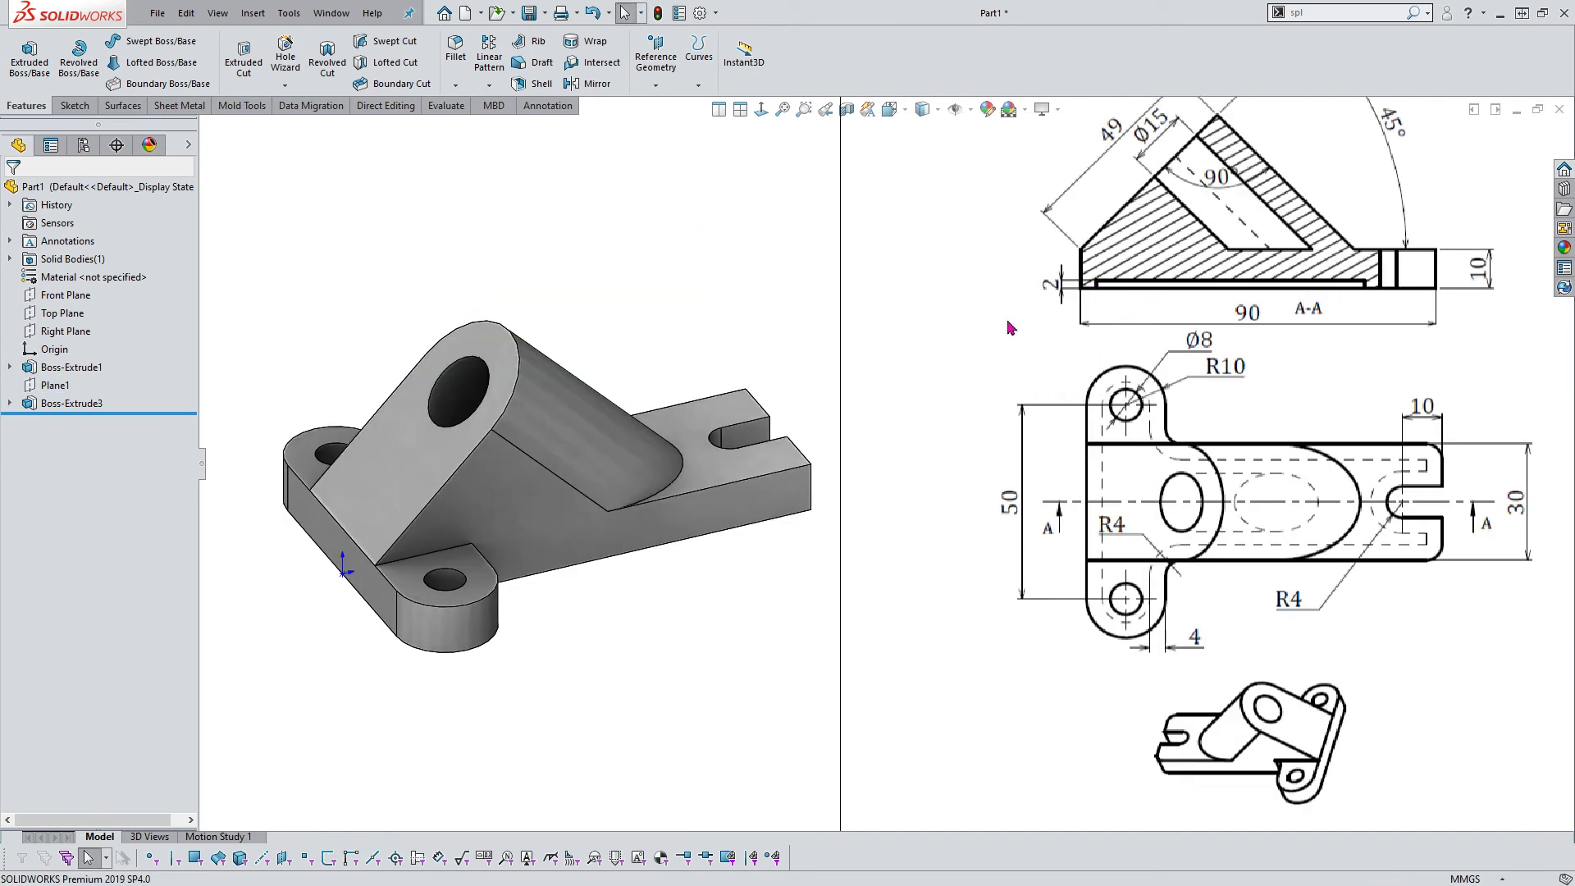
mouse_move(595, 391)
middle_mouse_down()
mouse_move(509, 212)
mouse_move(595, 465)
middle_mouse_up()
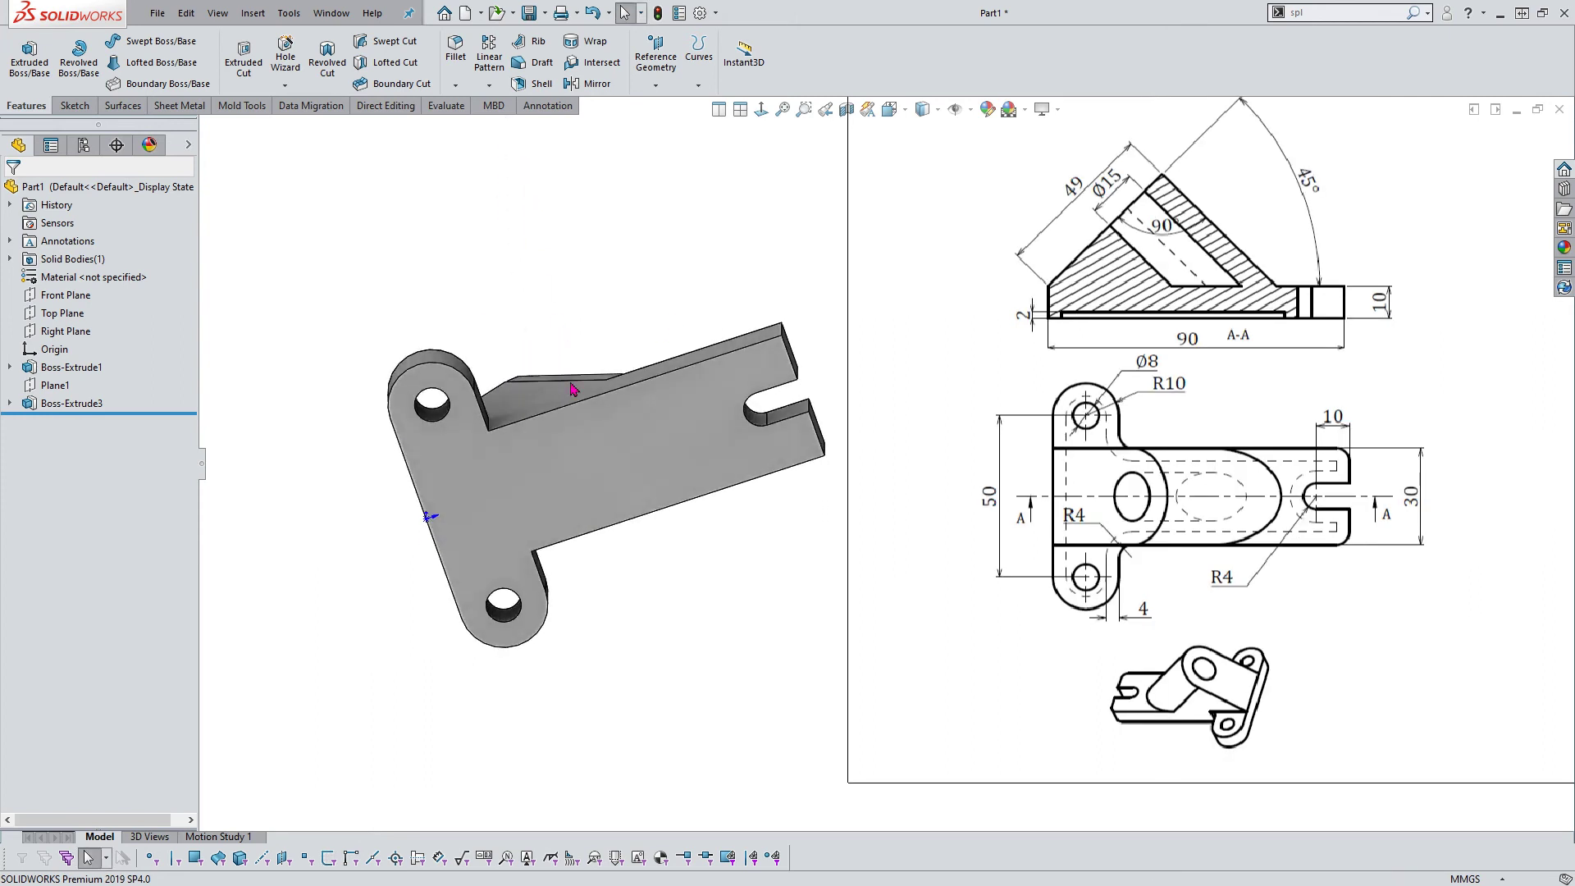
left_click(596, 465)
Start a sketch on the base face, view it Normal To, and begin offsetting its outline
left_click(668, 418)
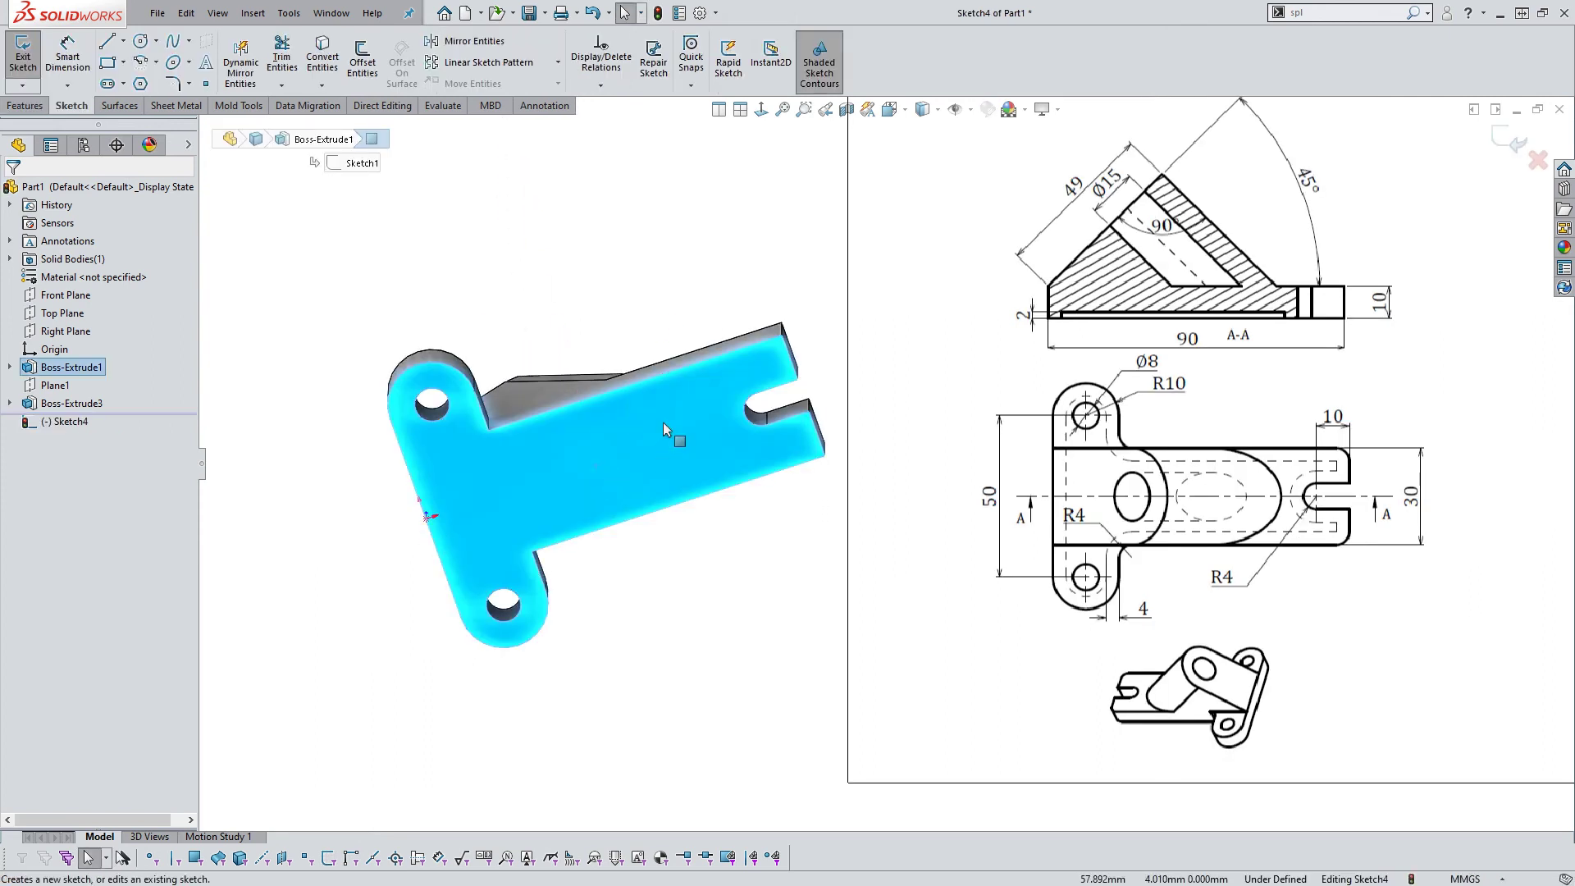
scroll(1202, 603, "up", 1)
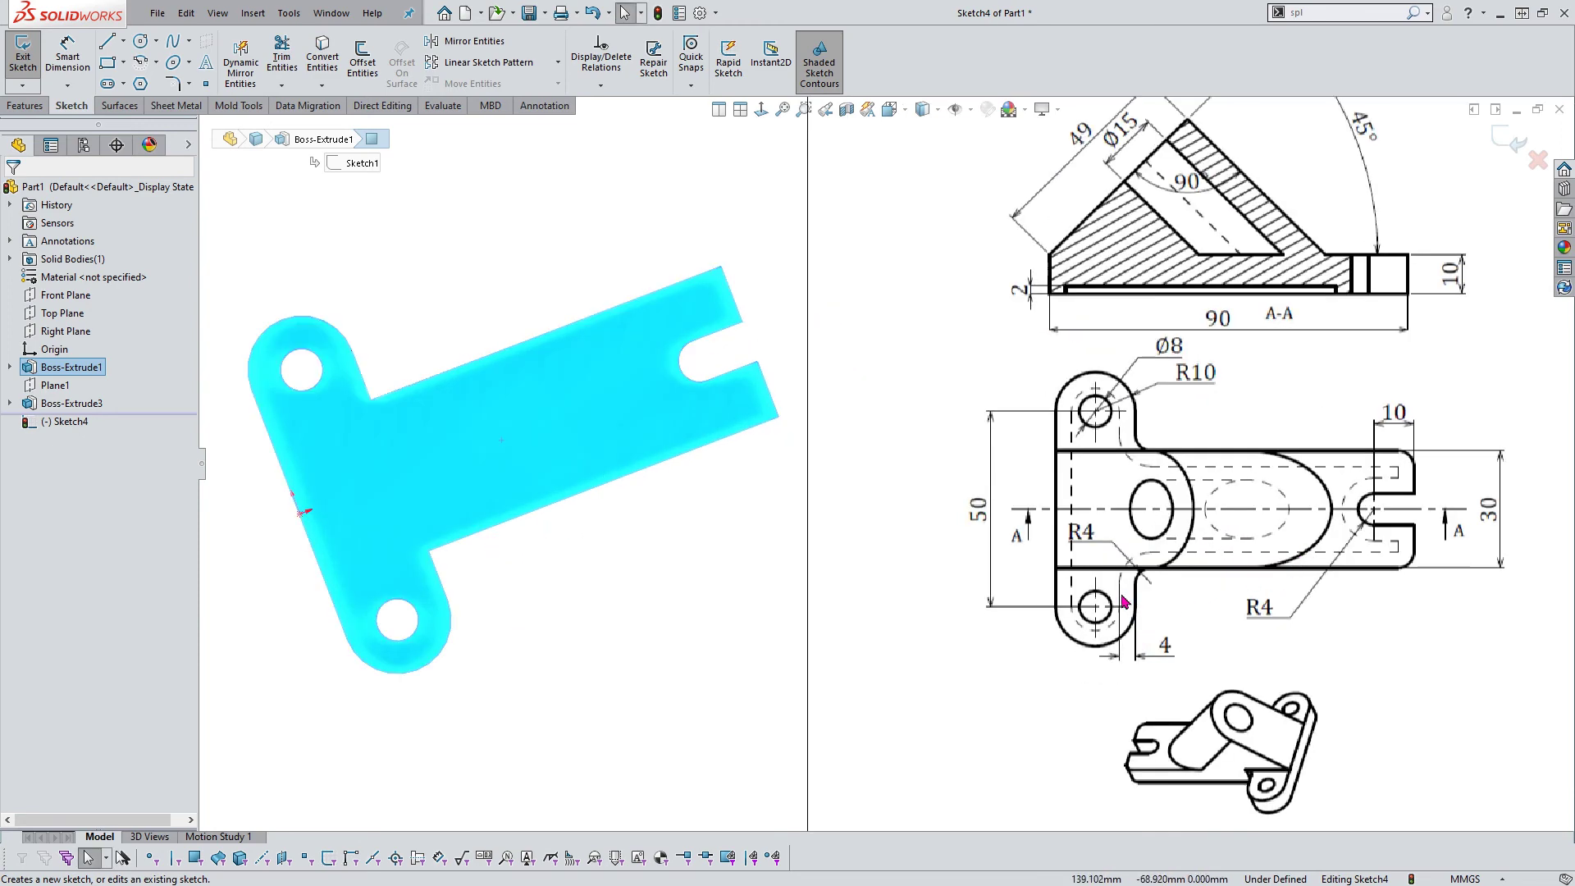
left_click(517, 534)
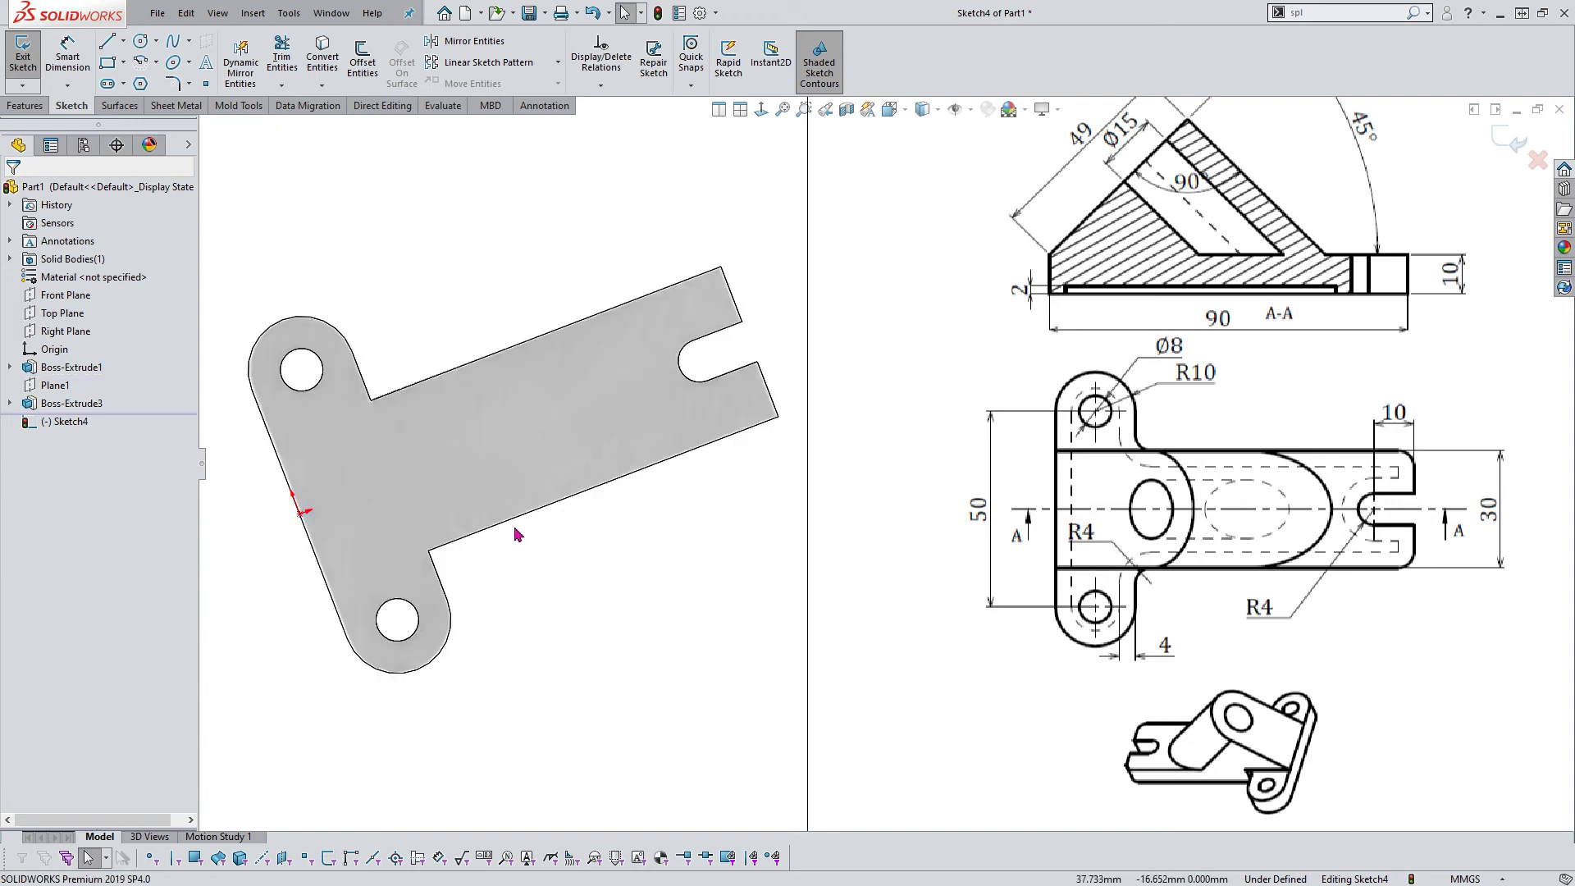
mouse_move(481, 471)
middle_mouse_down()
mouse_move(676, 249)
mouse_move(735, 261)
middle_mouse_up()
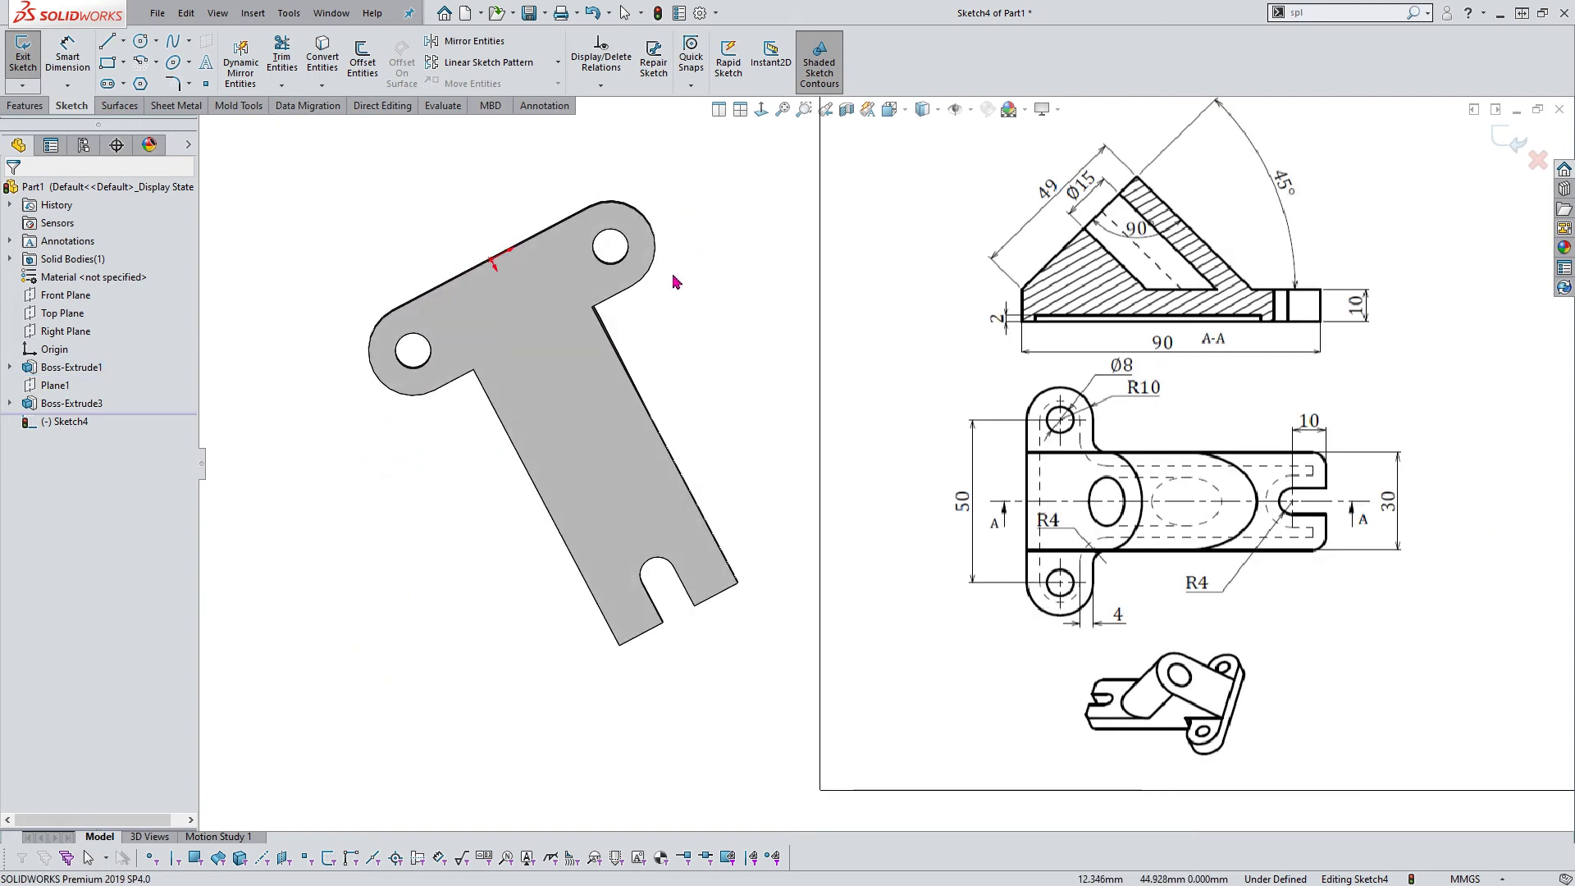
key("ctrl+8")
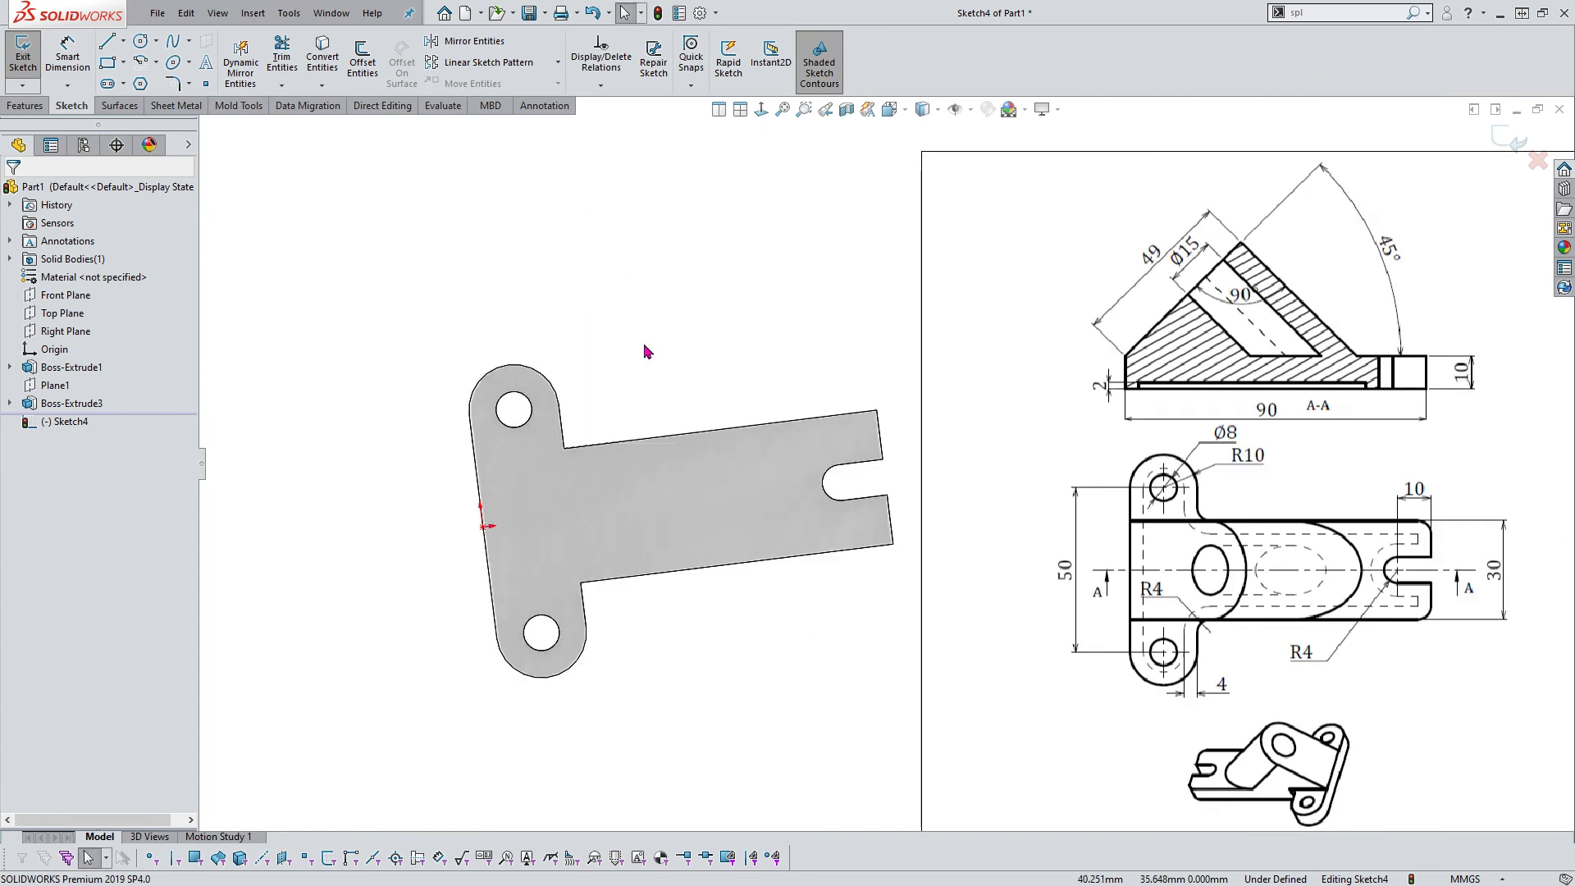
left_click(617, 506)
scroll(771, 525, "down", 1)
scroll(761, 505, "down", 2)
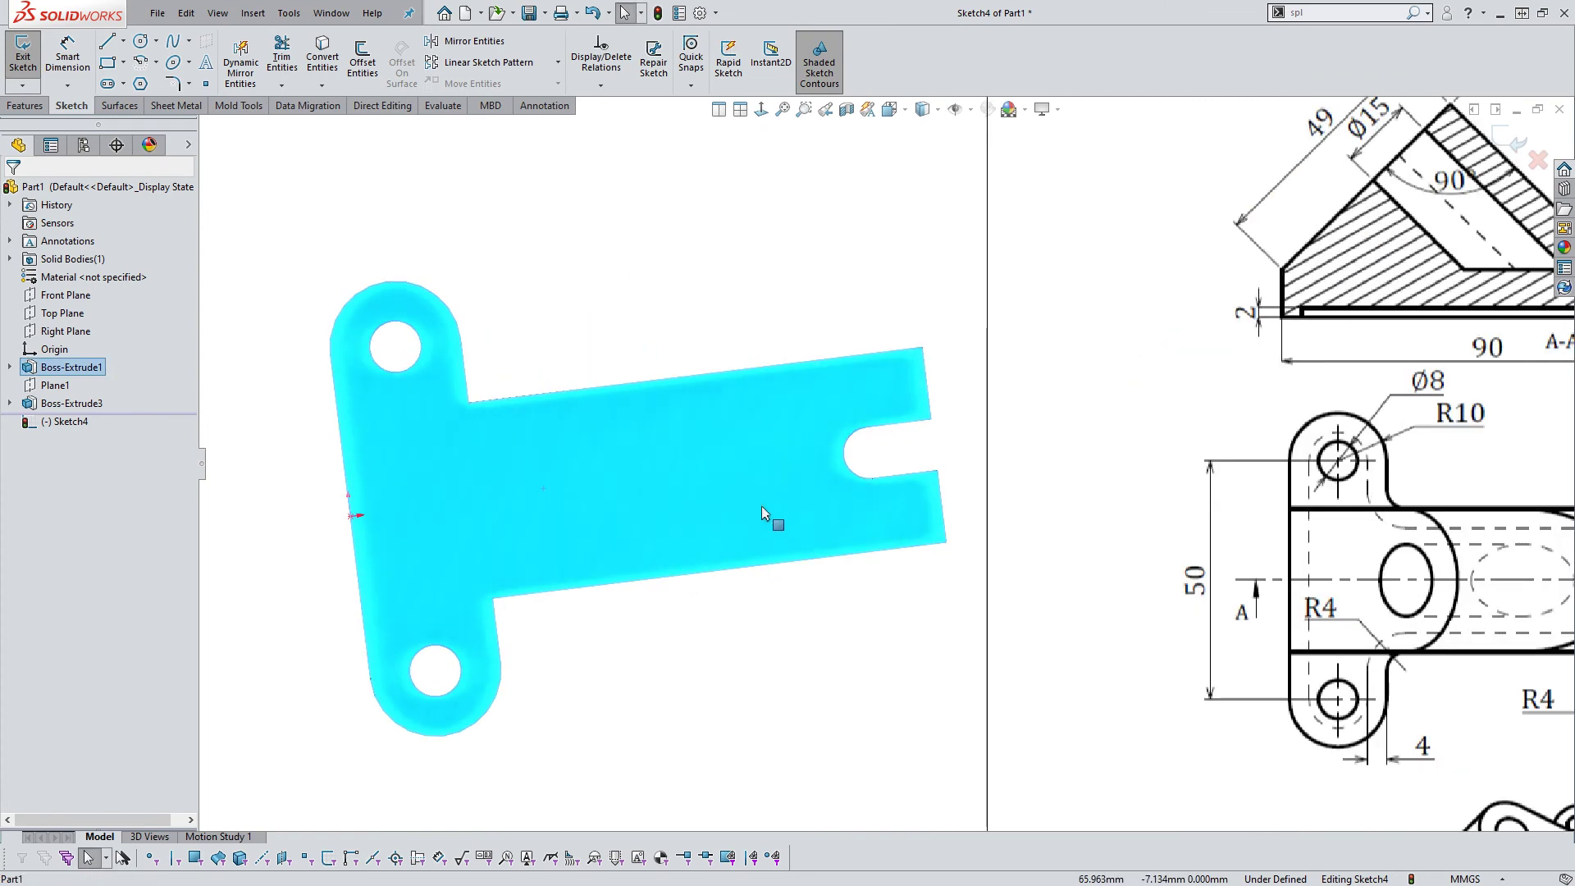
left_click(361, 57)
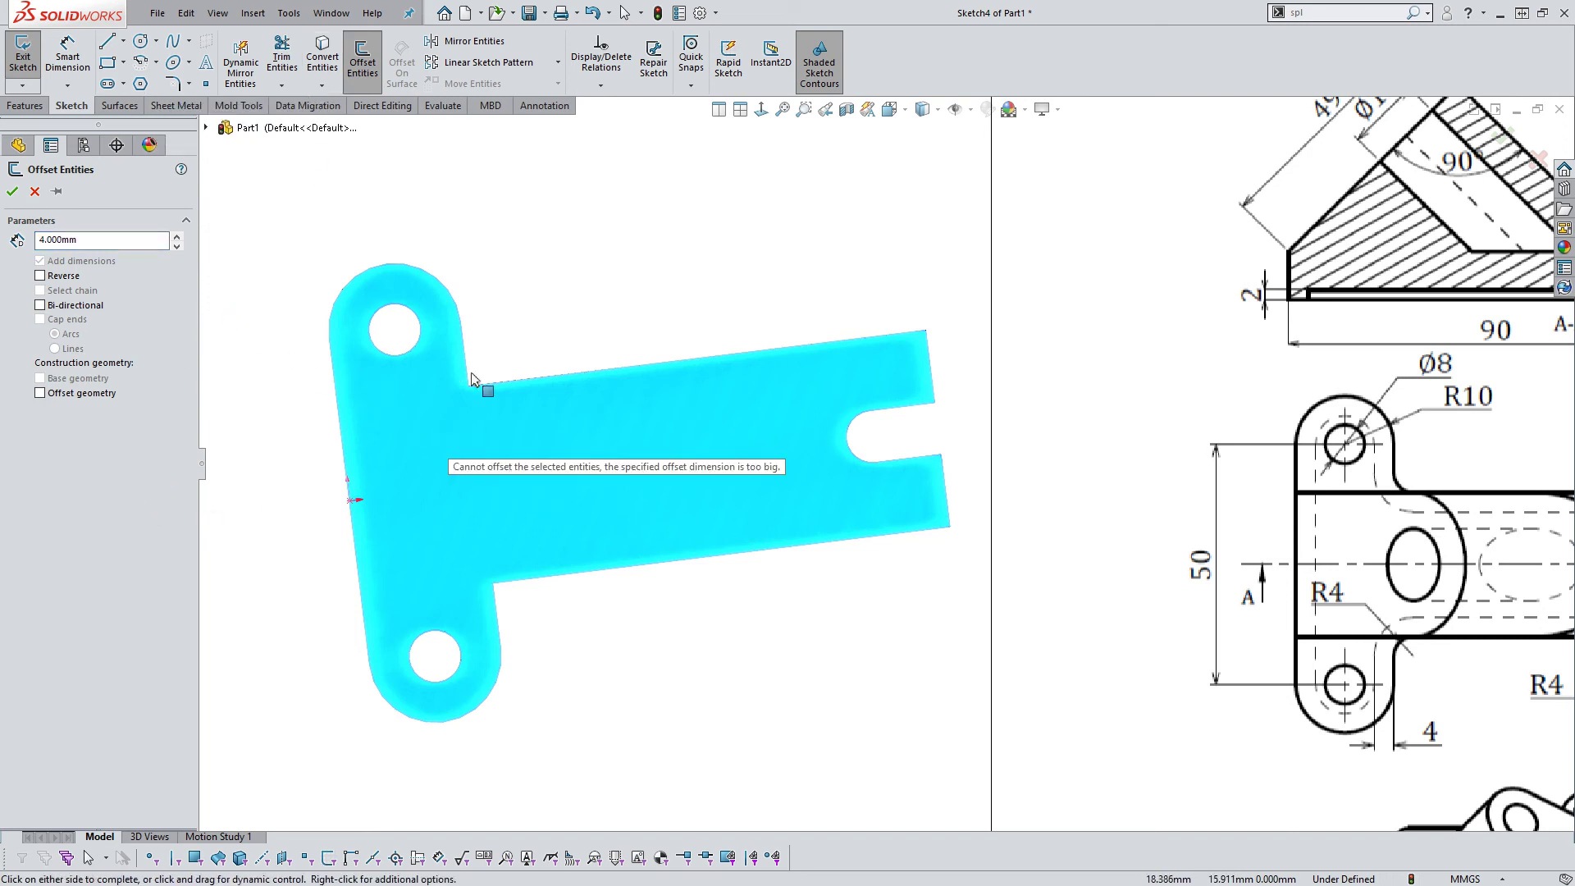
Reverse the 4 mm offset so it lies inside the base outline and accept it
left_click(40, 276)
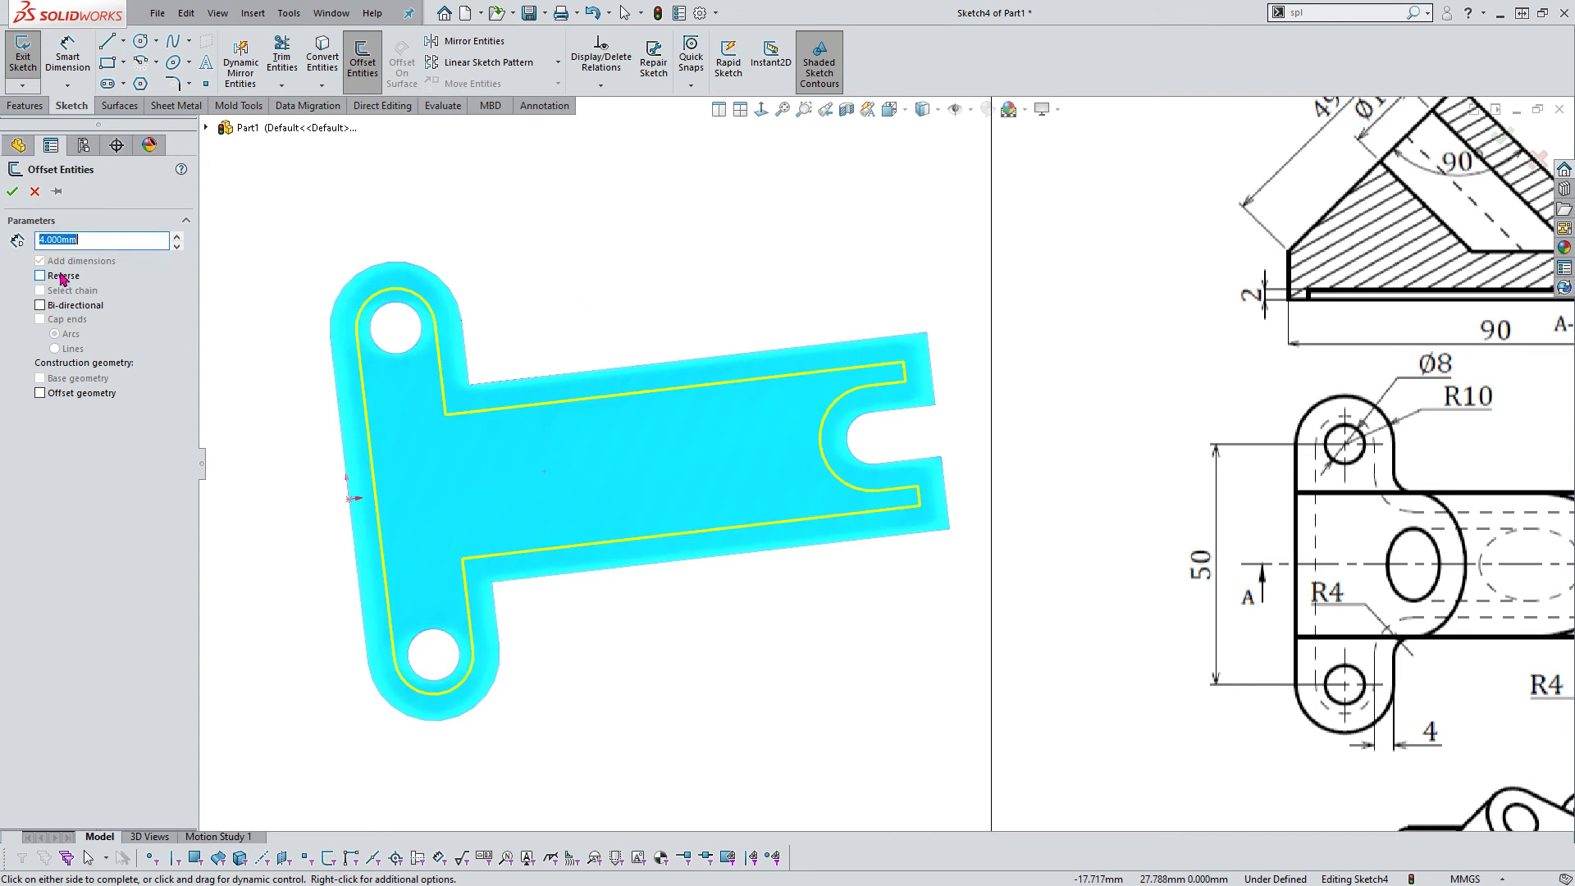
left_click(63, 277)
middle_click_drag(655, 405, 686, 371)
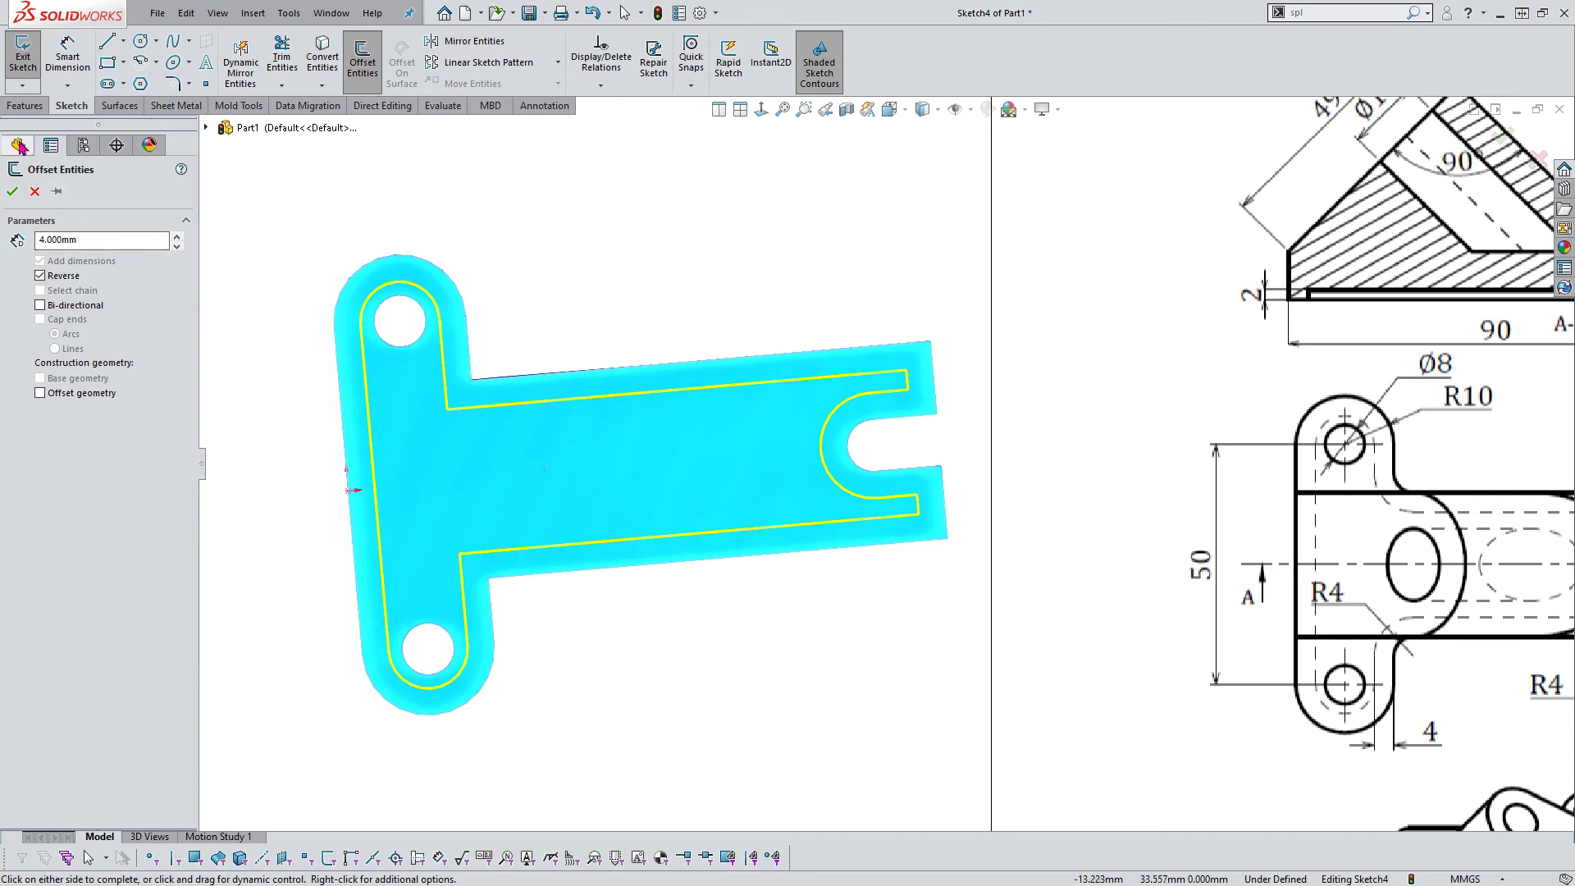
left_click(12, 193)
mouse_move(755, 394)
middle_mouse_down()
mouse_move(744, 493)
mouse_move(697, 389)
middle_mouse_up()
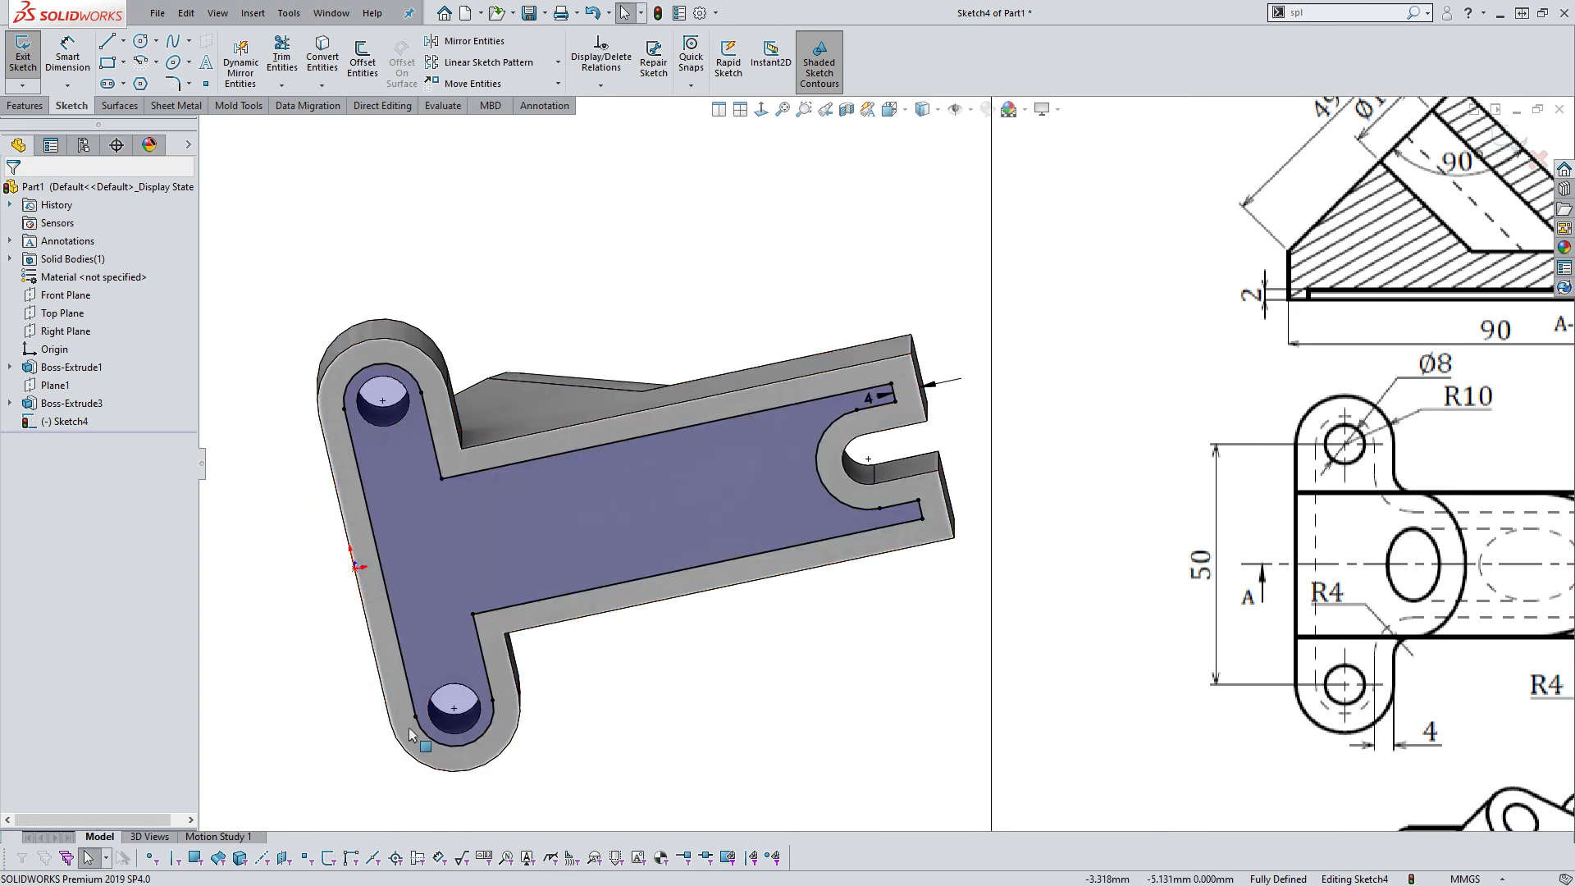
middle_click_drag(791, 616, 747, 544)
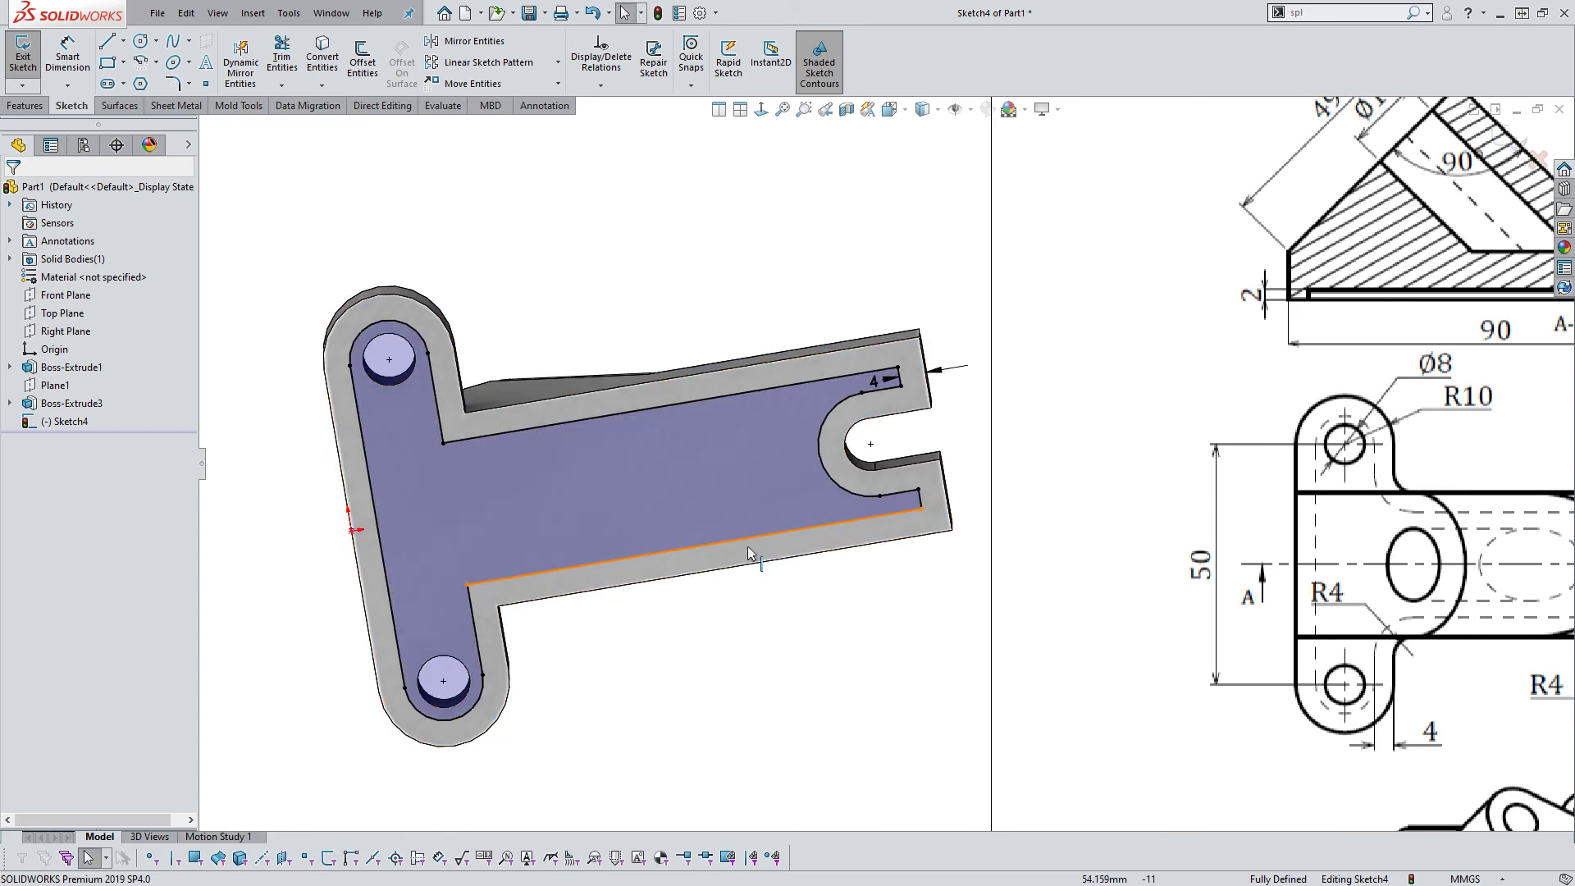
left_click(37, 106)
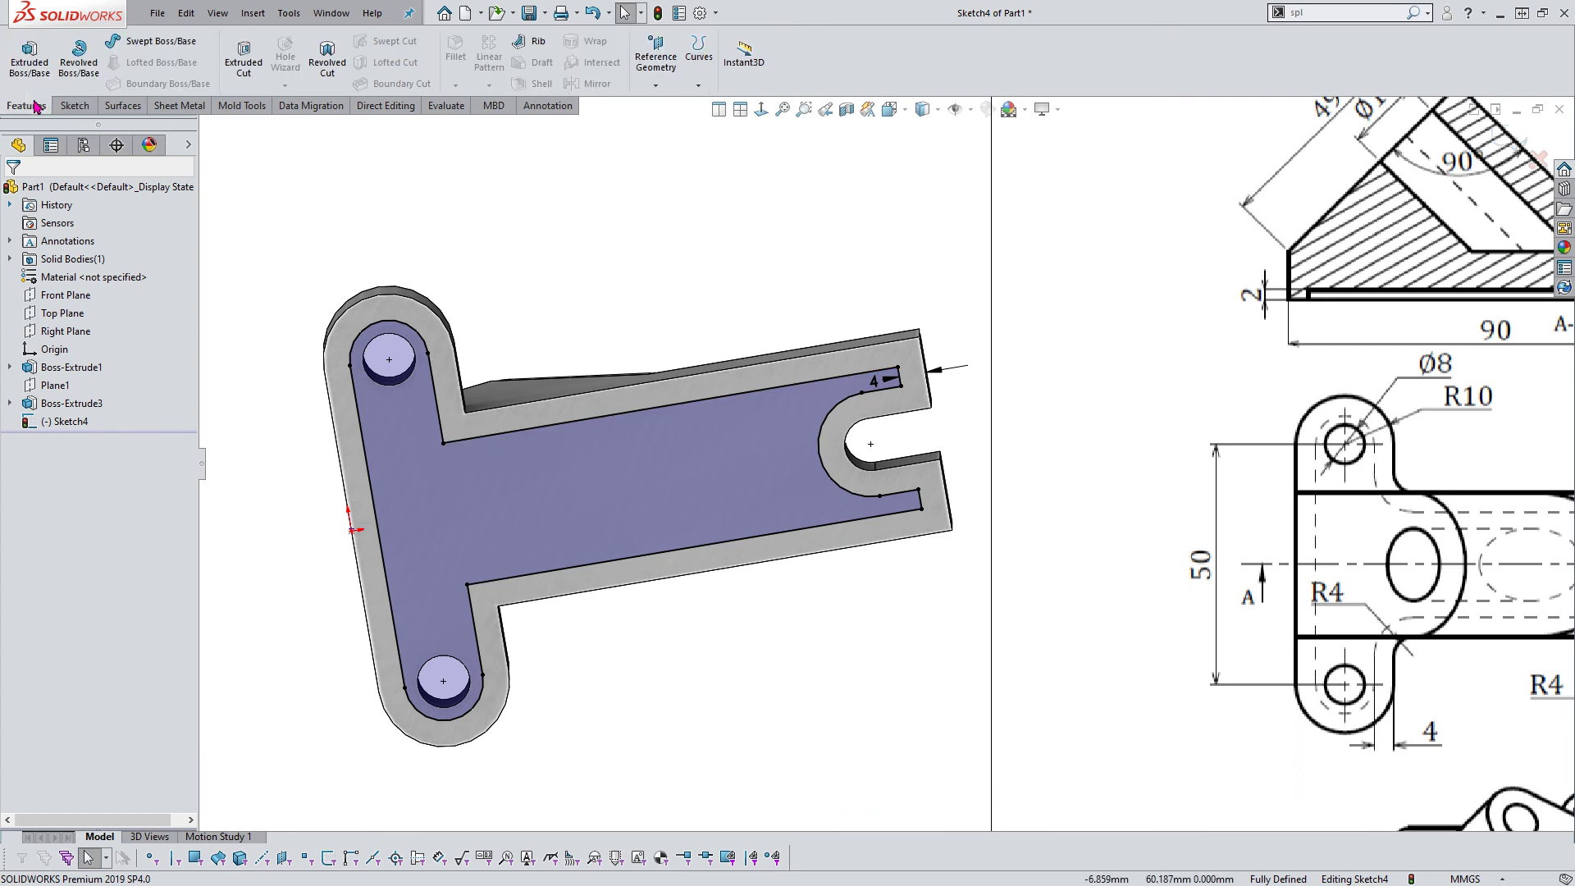
Extrude-cut the inner loop 2 mm deep as Cut-Extrude1 and inspect the pocket
left_click(244, 58)
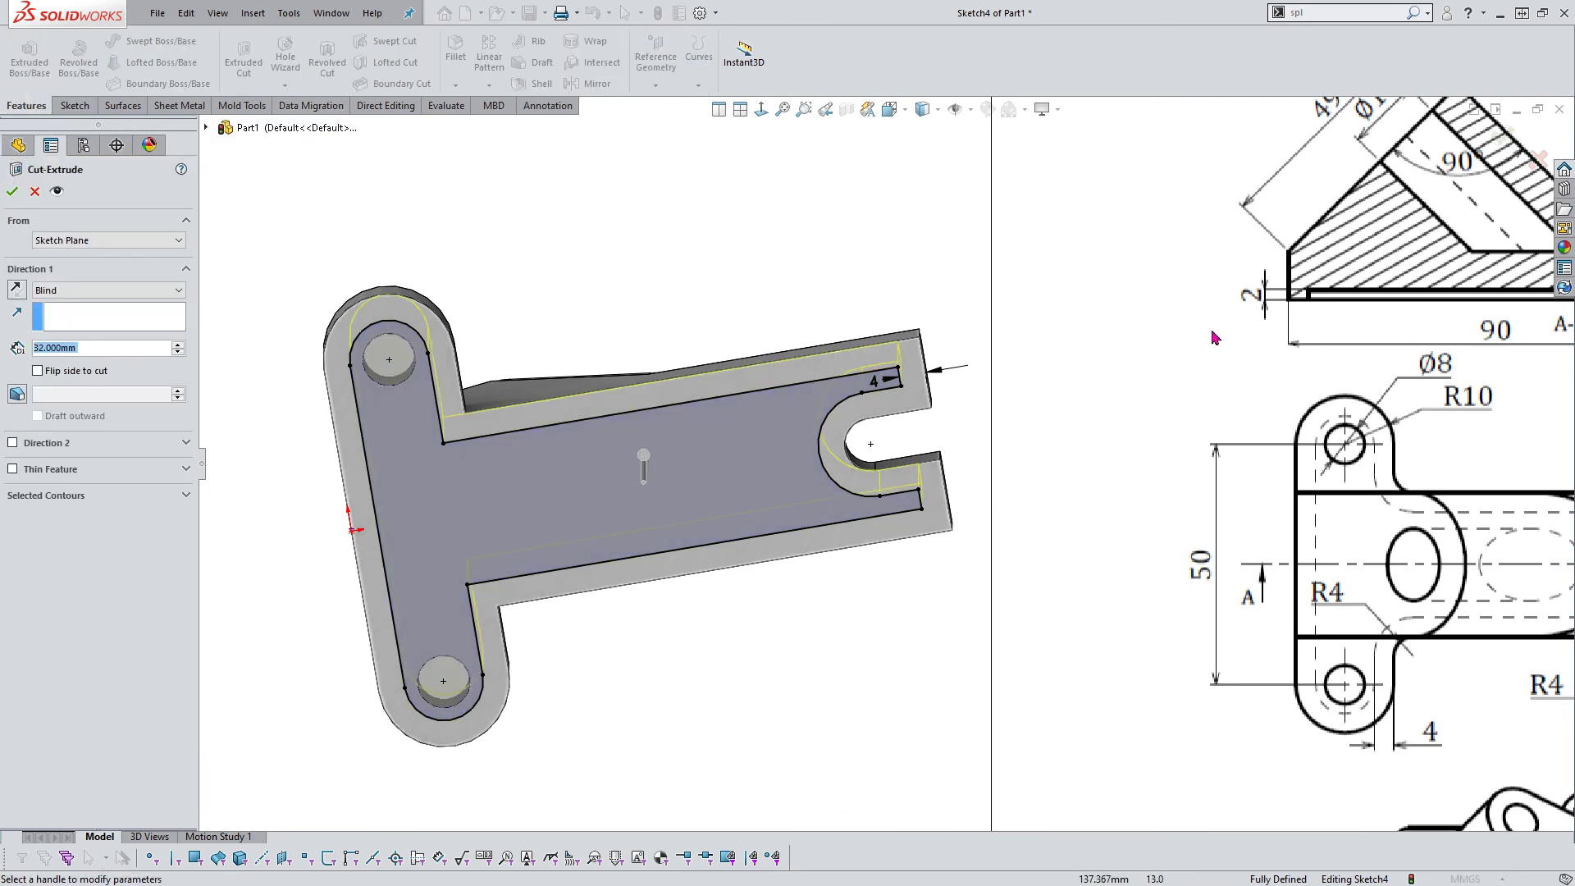
type("2")
key("Return")
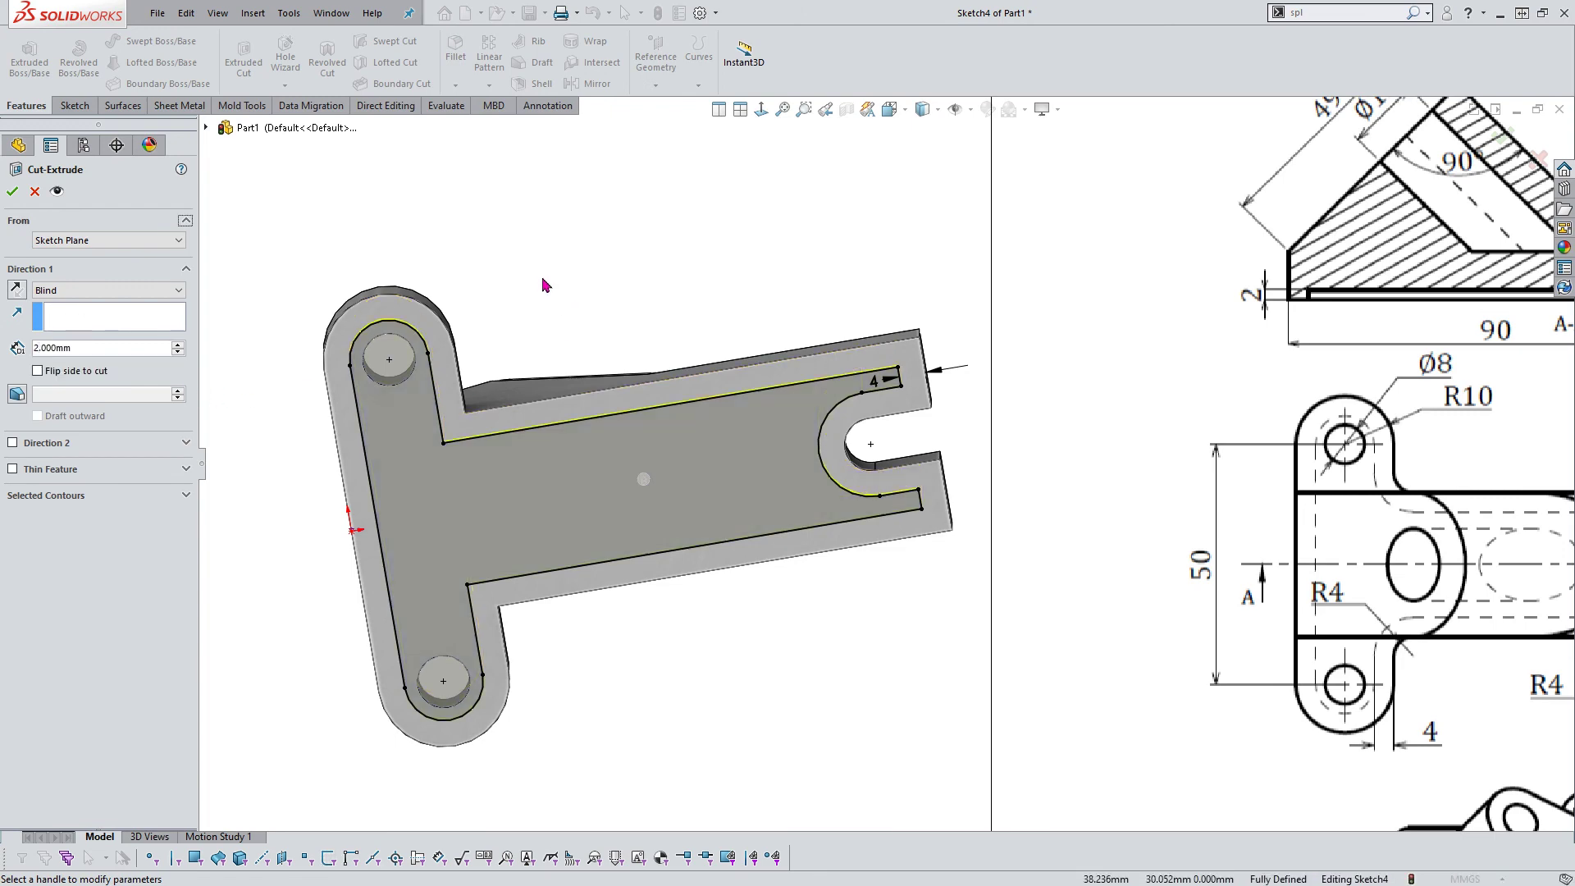
left_click(10, 196)
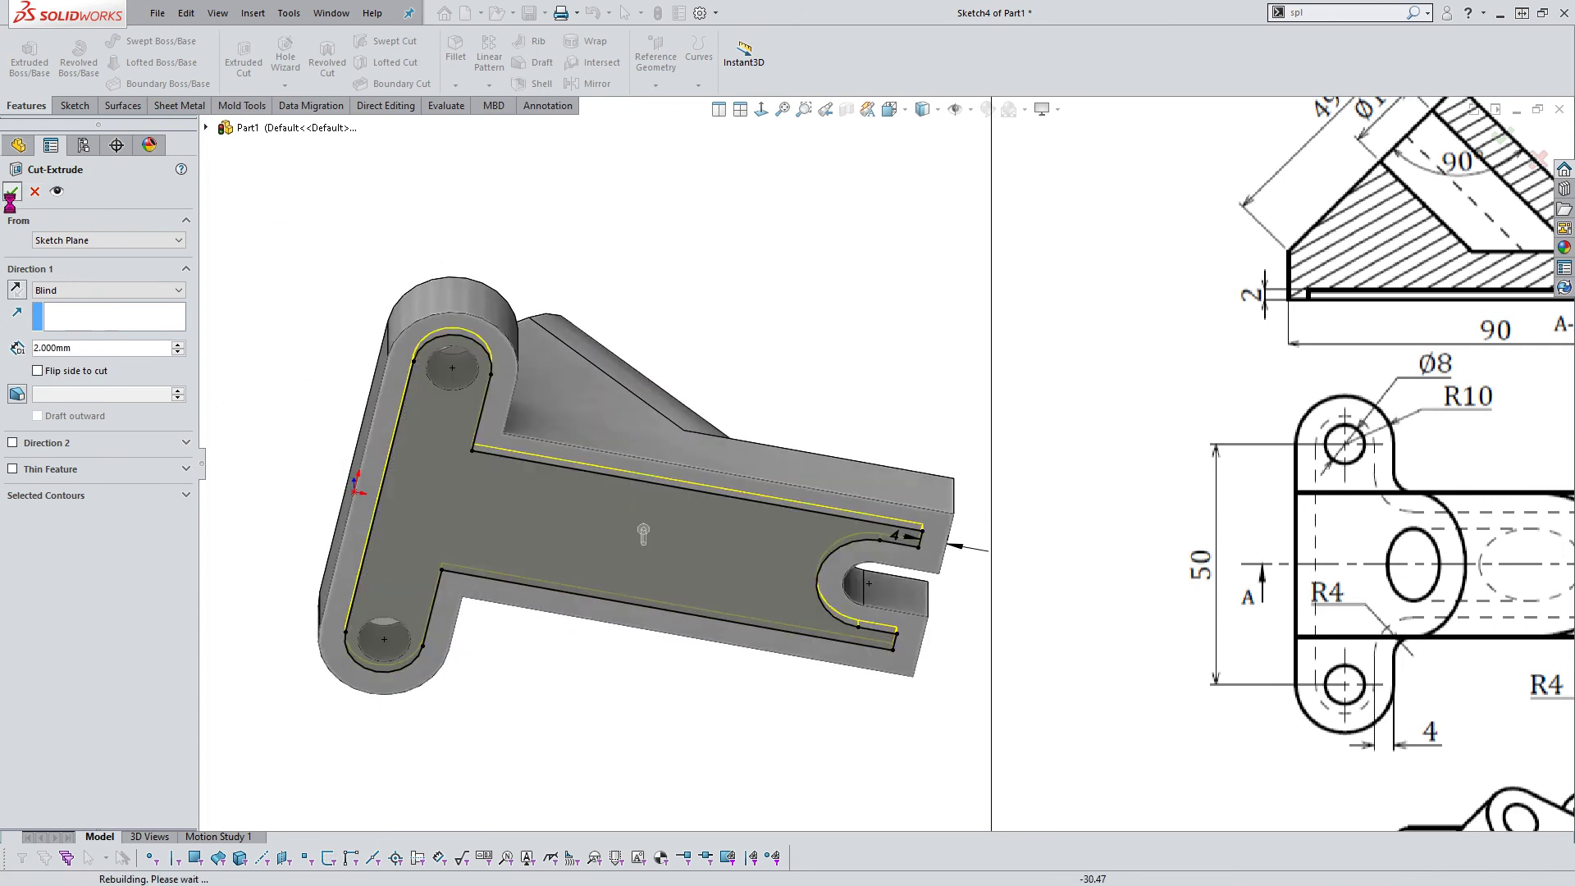
scroll(735, 366, "down", 3)
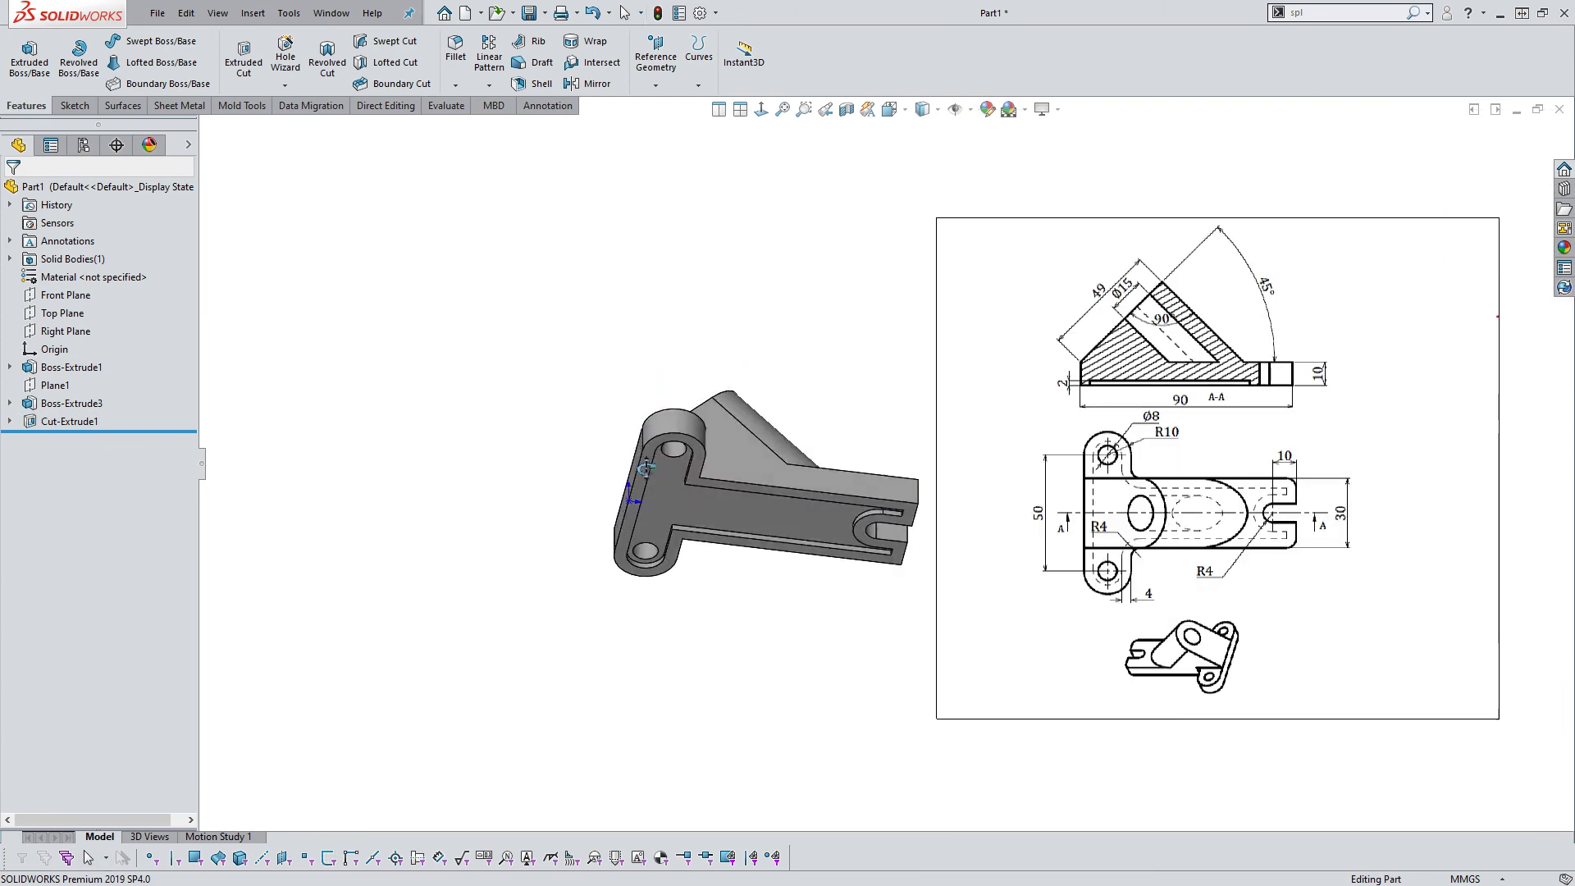
mouse_move(736, 366)
middle_mouse_down()
mouse_move(631, 236)
mouse_move(892, 523)
middle_mouse_up()
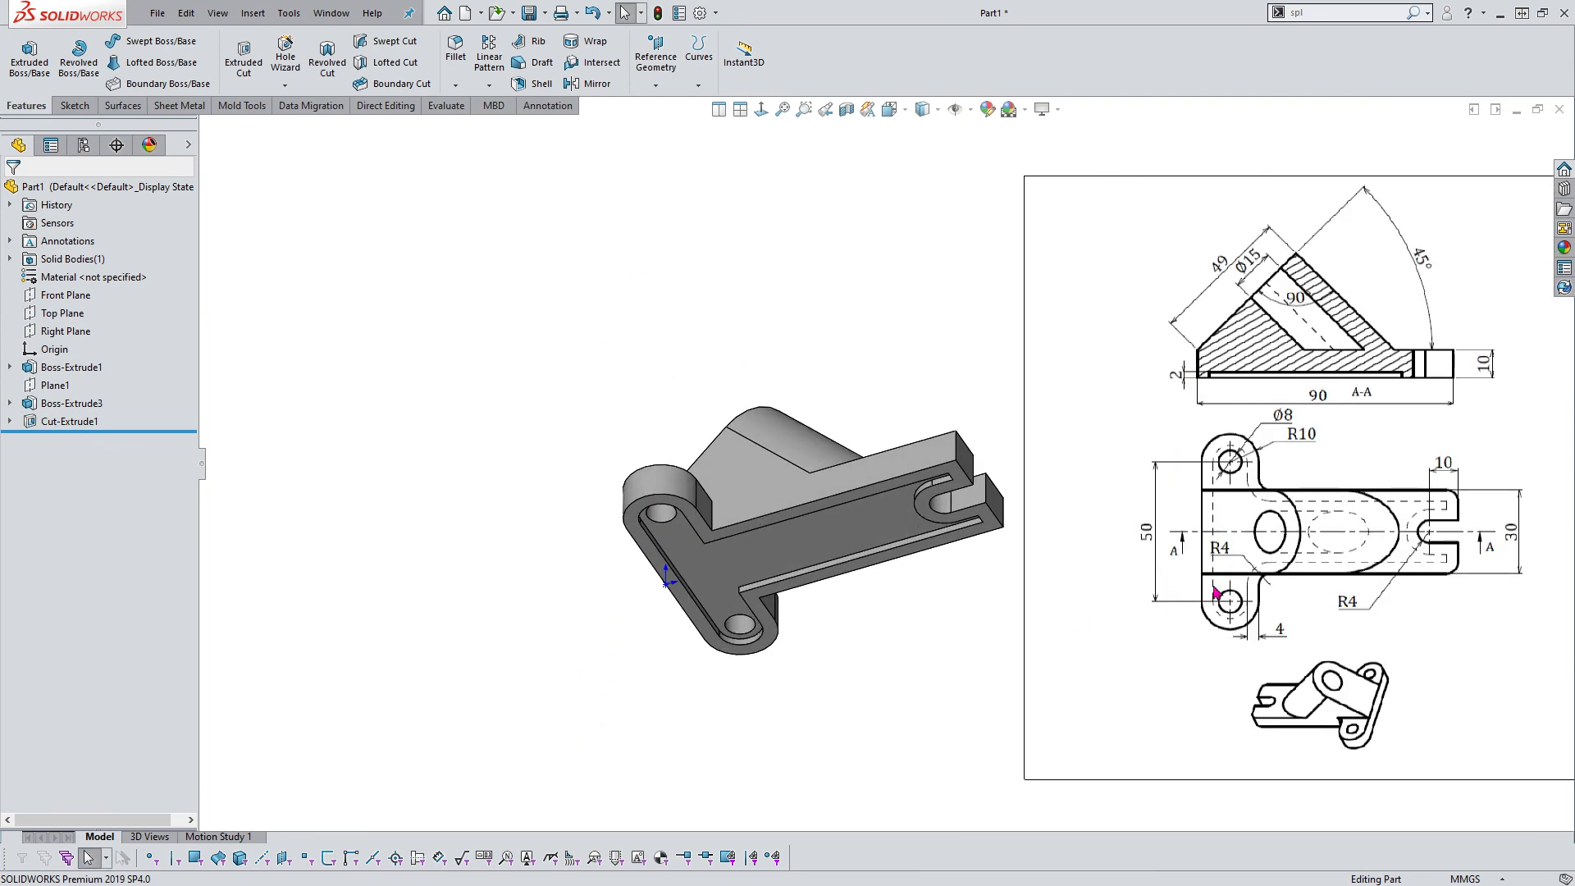
scroll(890, 522, "down", 2)
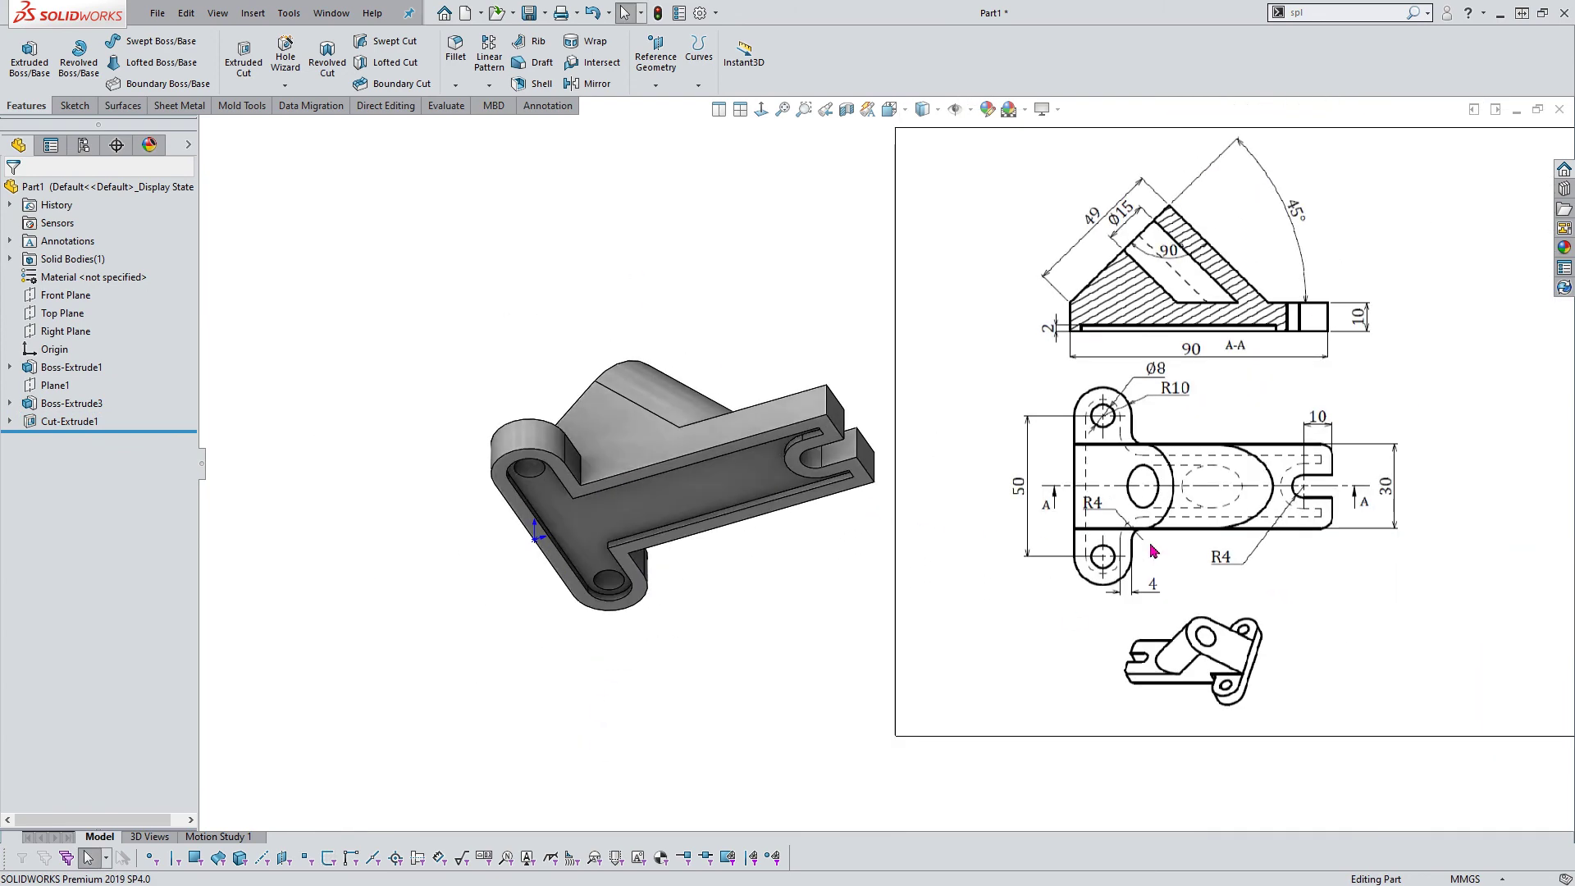
scroll(1170, 480, "up", 2)
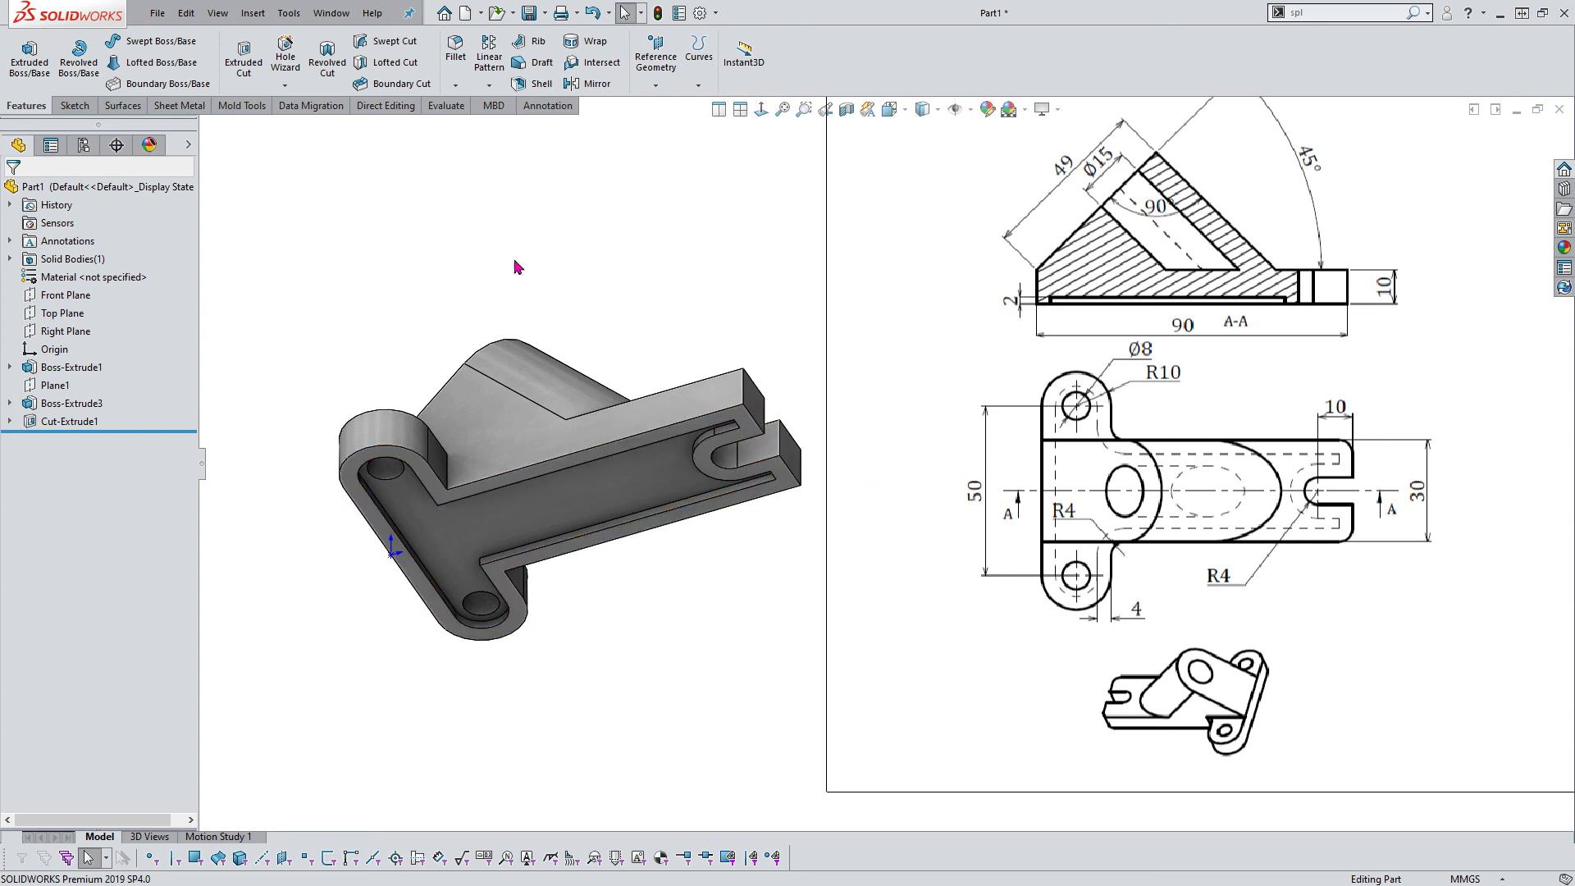
Pick edges of the base to find the inner corner where the T arm meets the stem
left_click(82, 373)
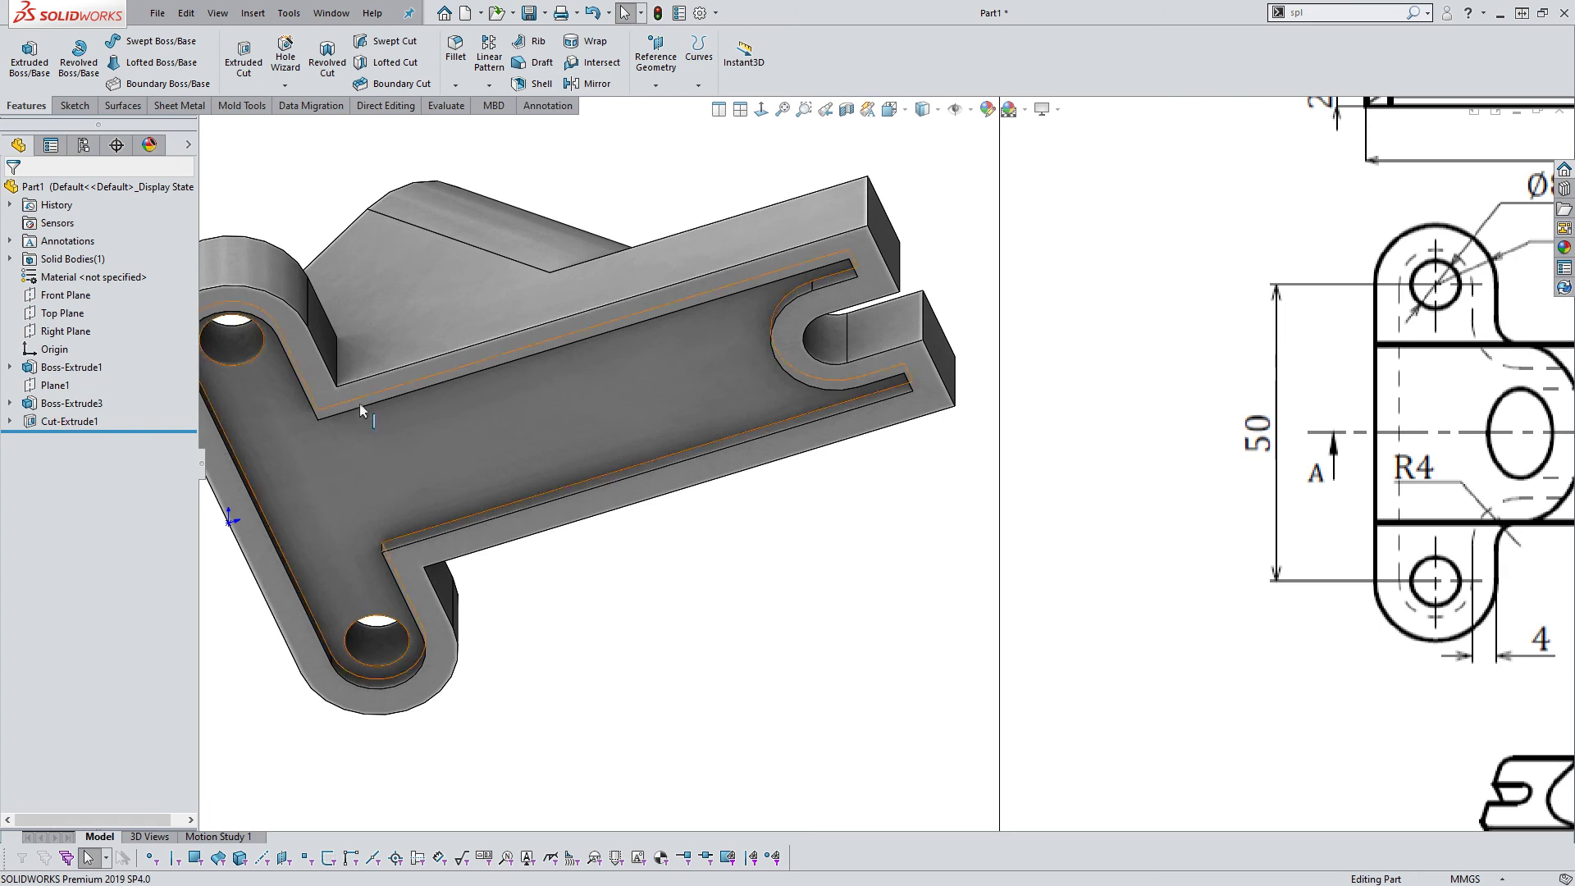
left_click(348, 382)
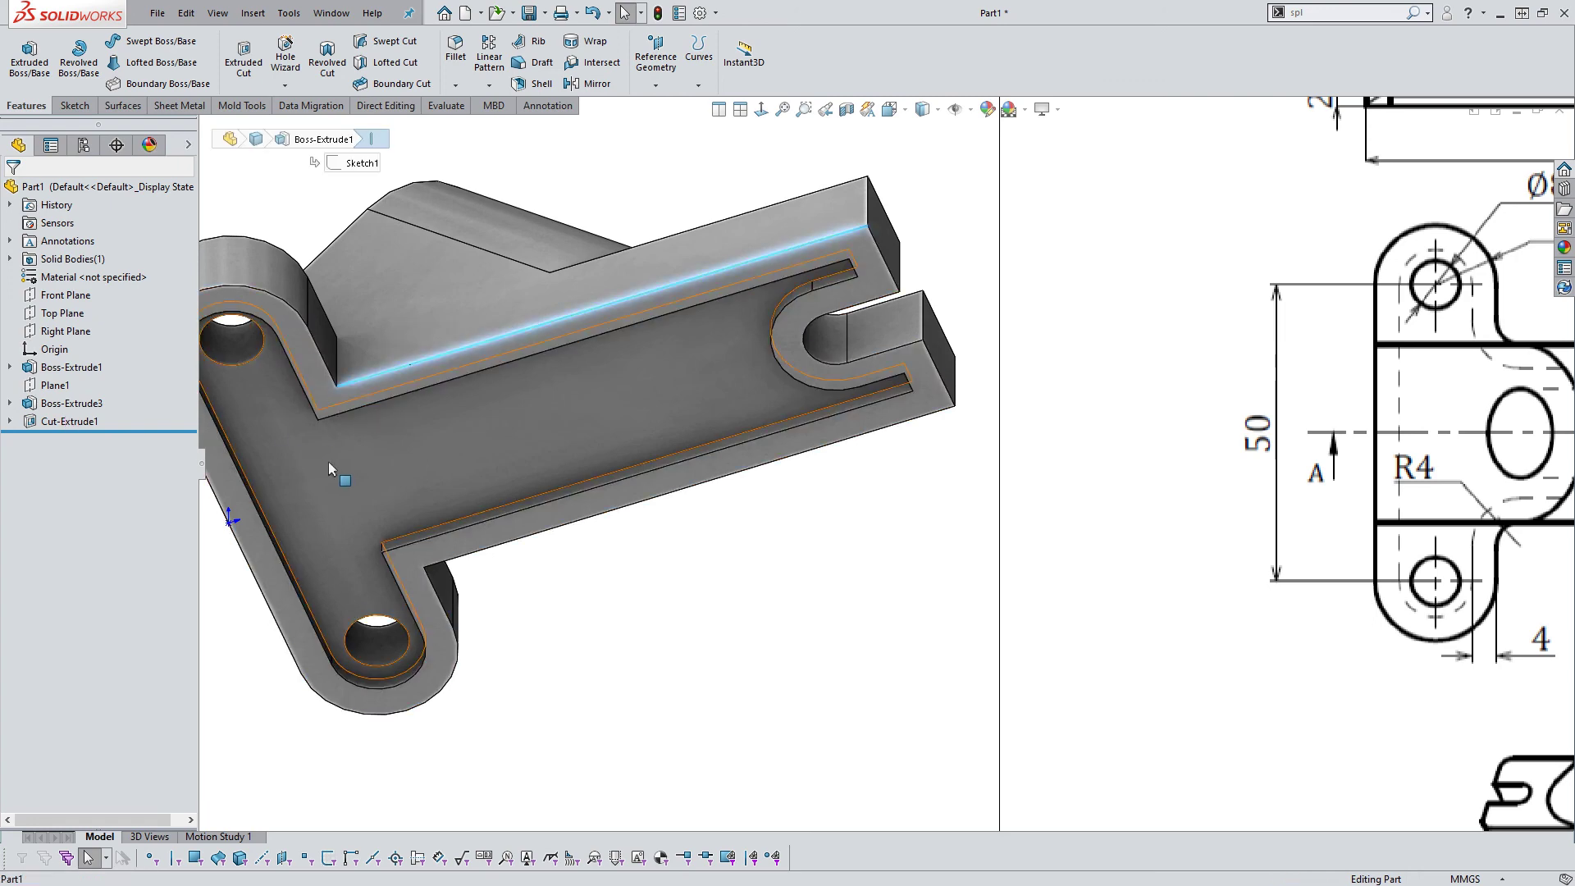
left_click(328, 461)
left_click(662, 608)
left_click(338, 353)
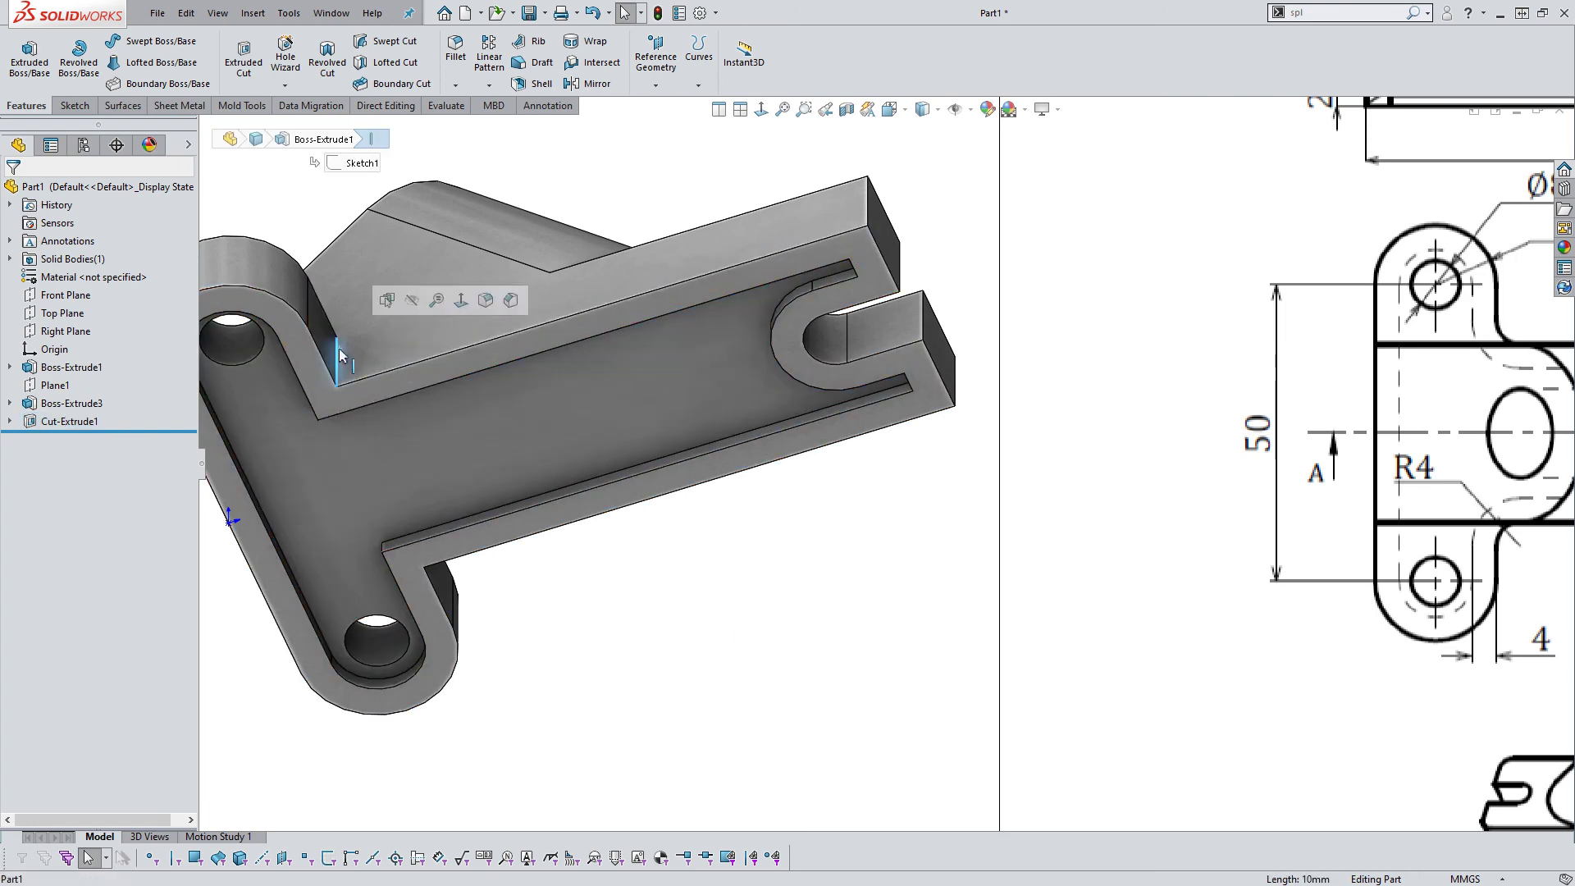
left_click(722, 570)
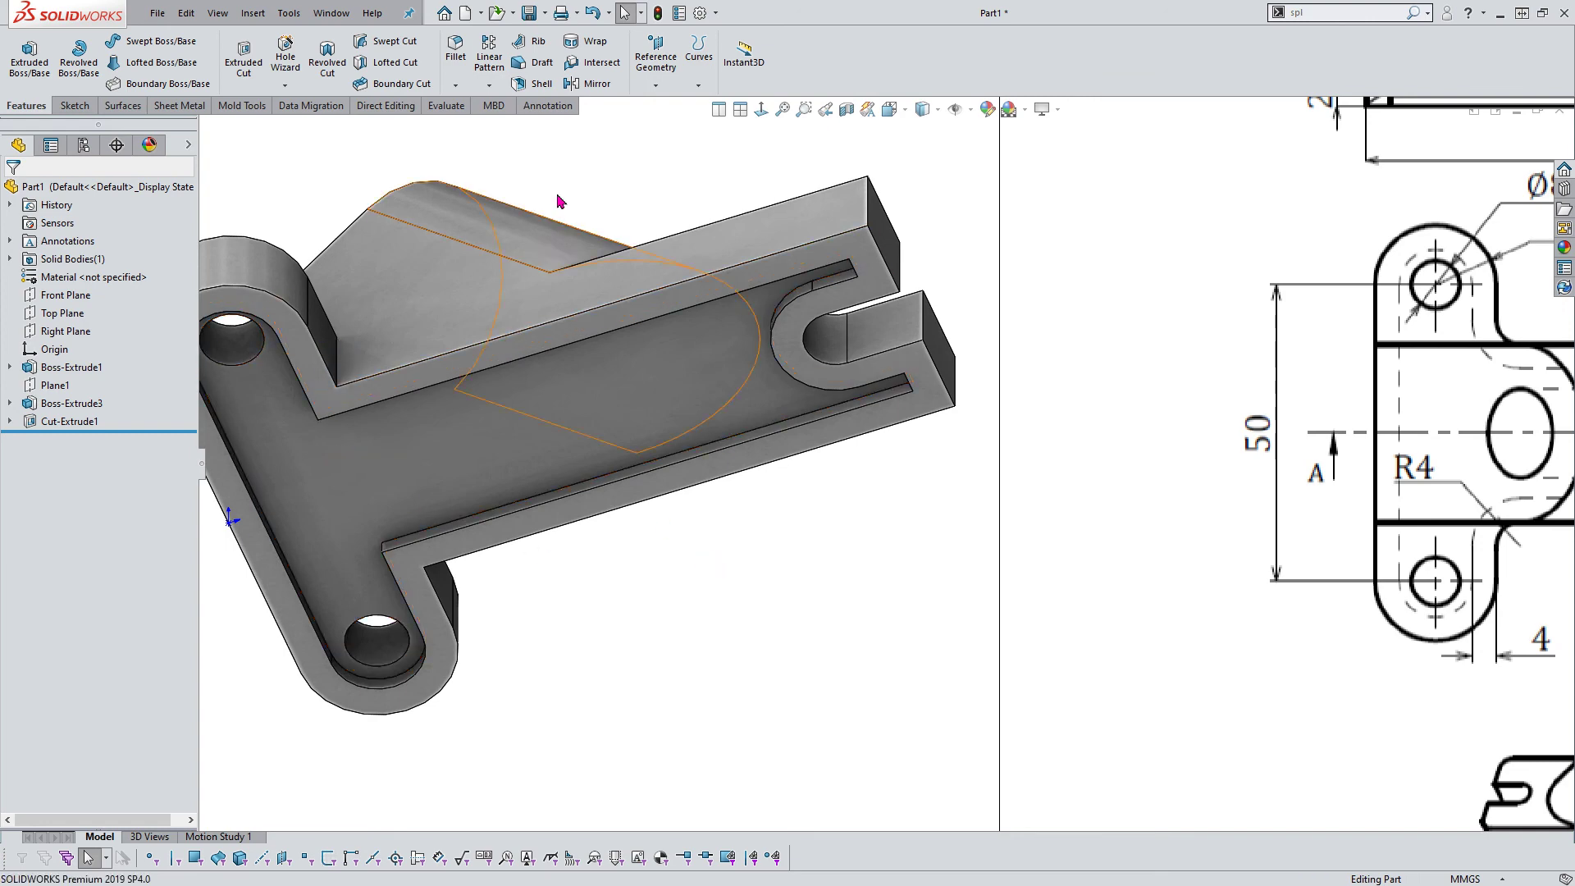
Round the inner corner edge with a 4 mm fillet
left_click(453, 56)
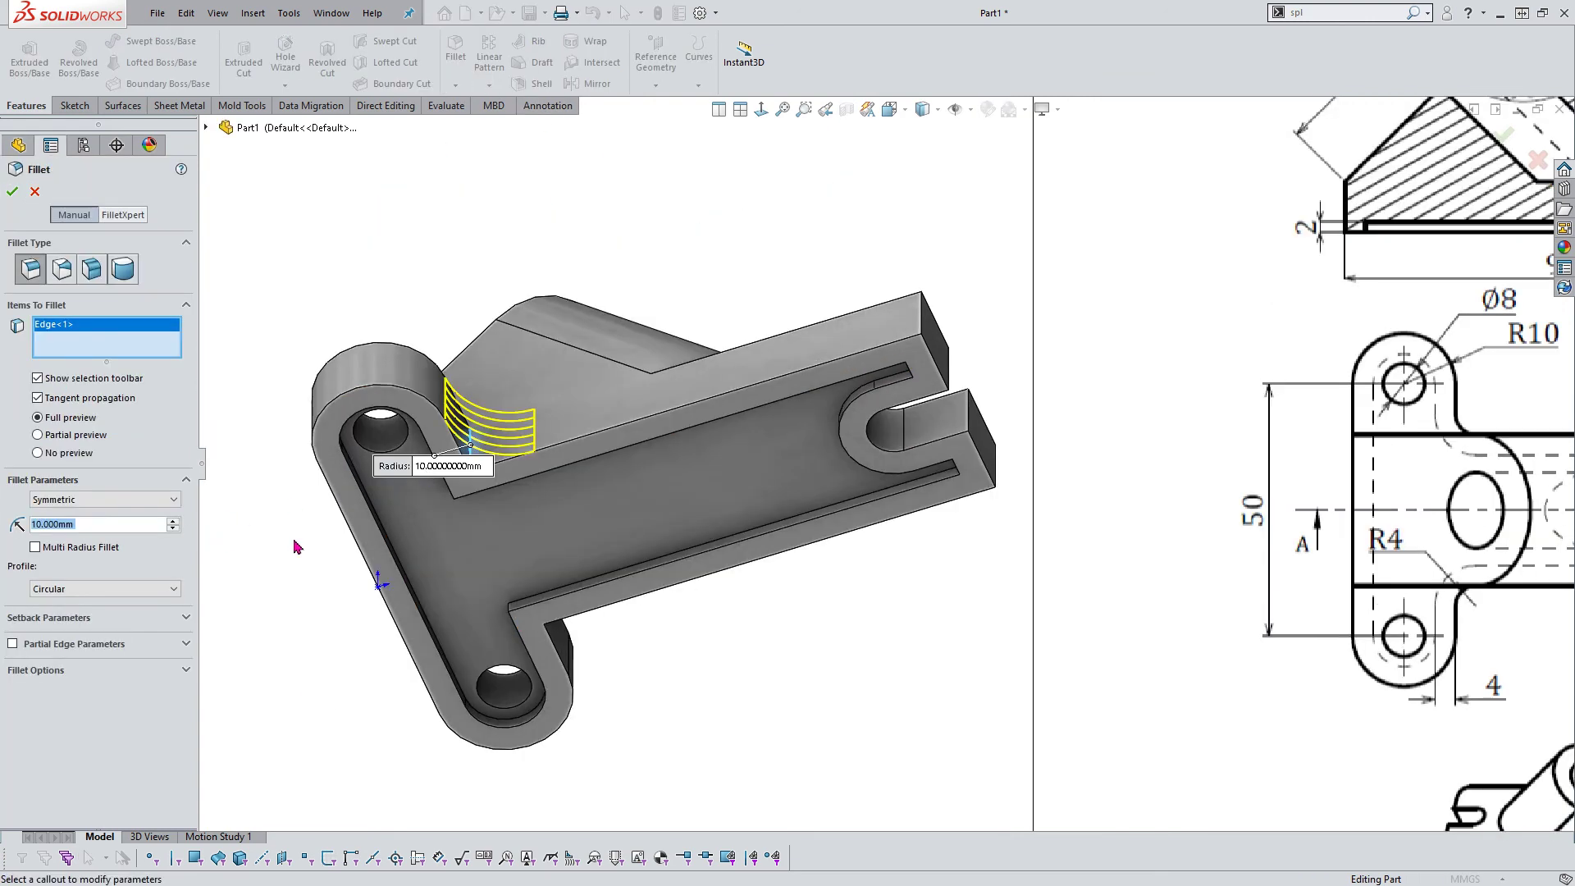
type("4")
key("Return")
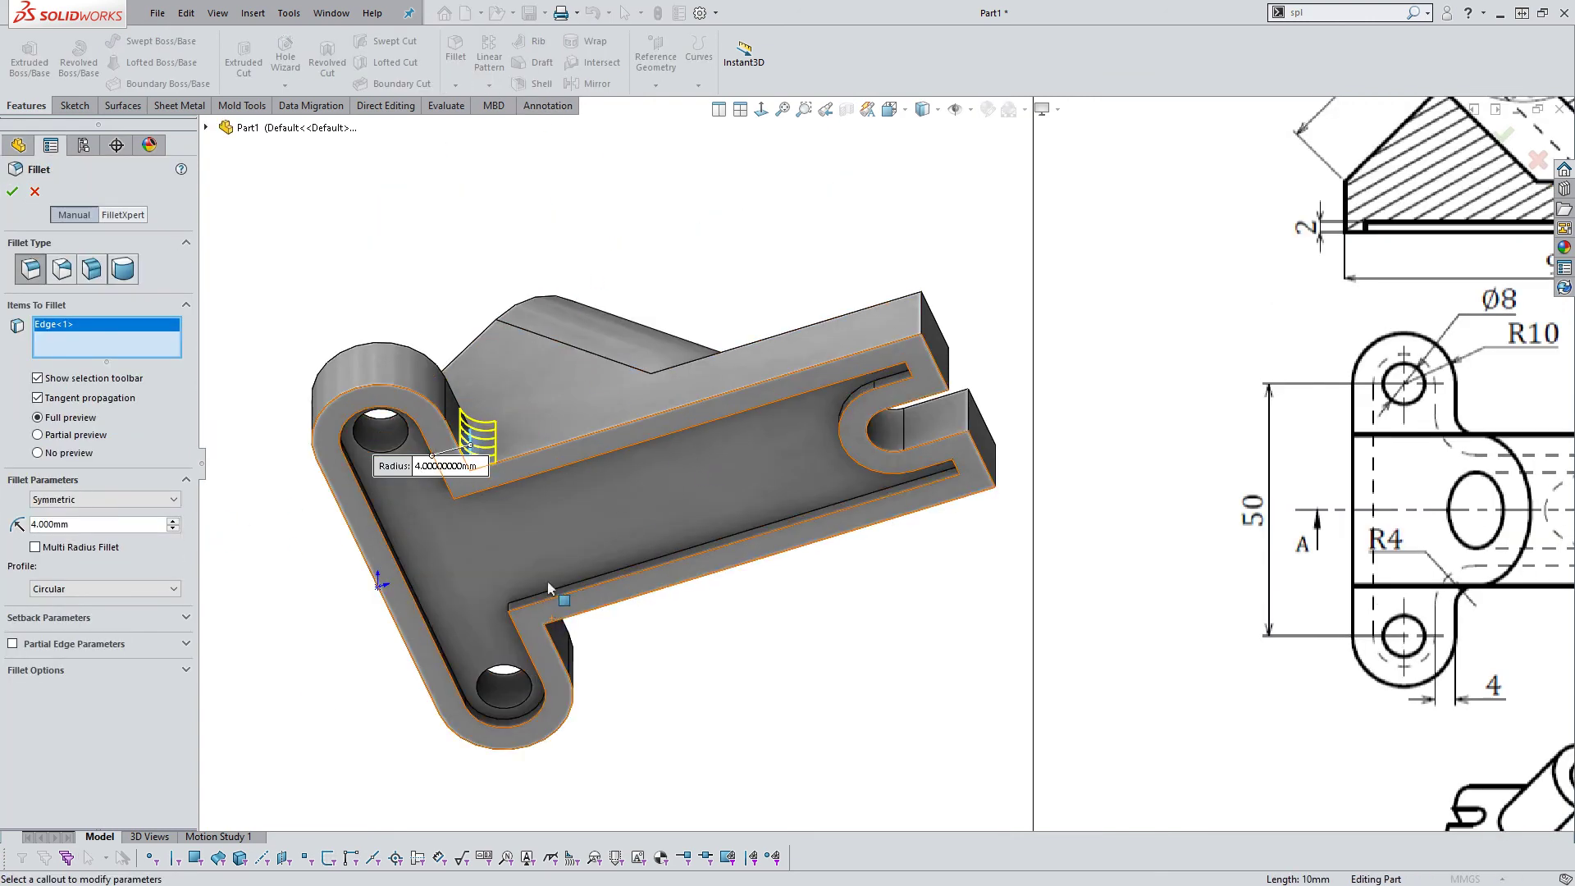
middle_click_drag(548, 587, 607, 541)
scroll(607, 541, "down", 5)
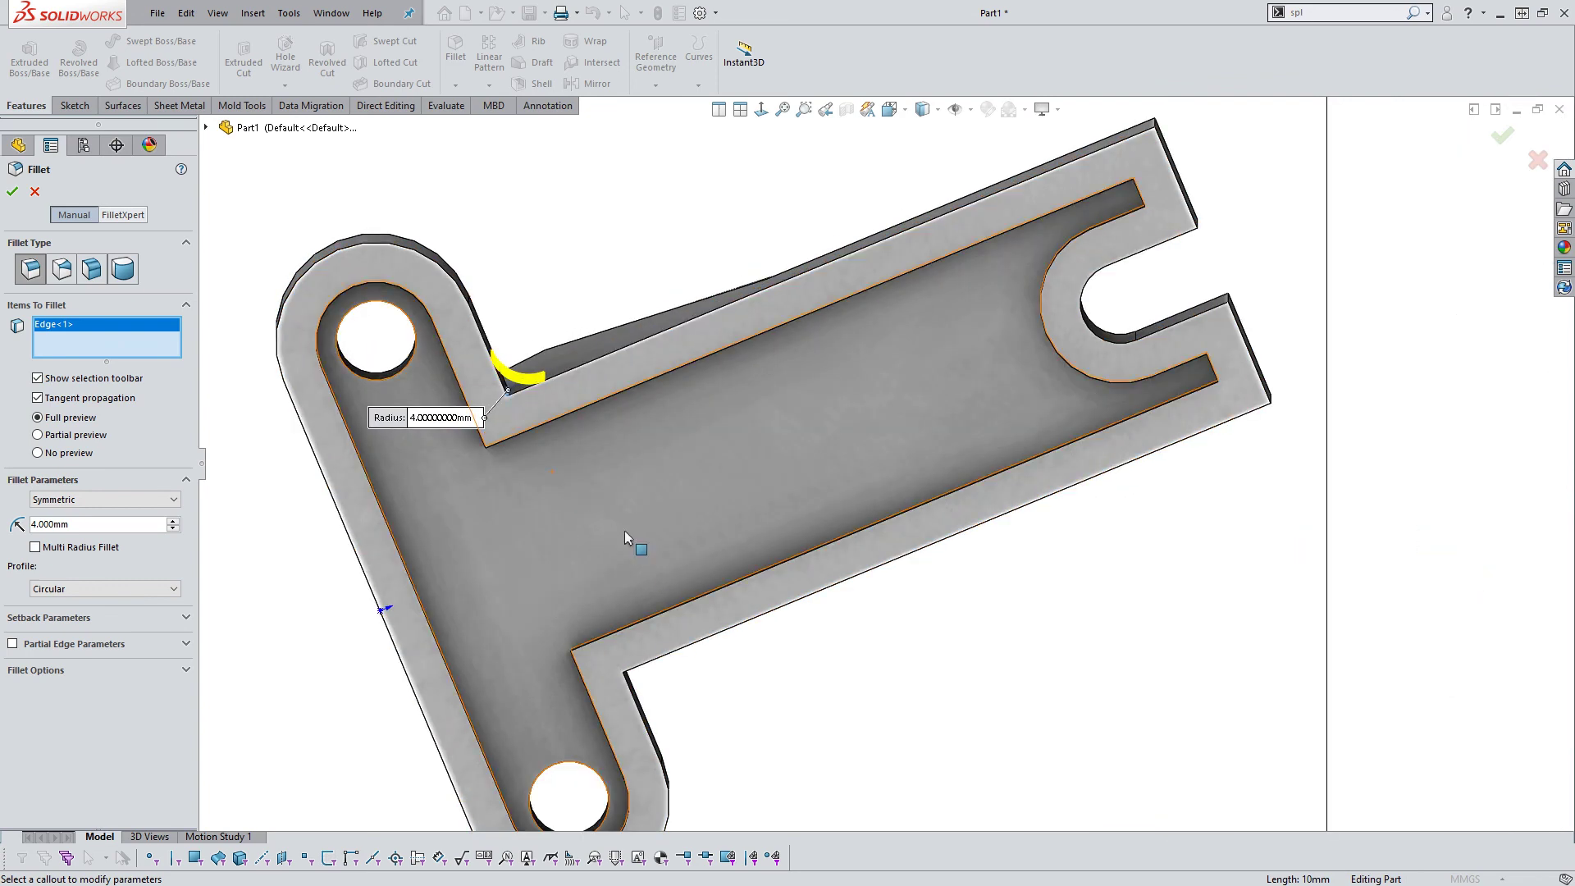
key("ctrl+5")
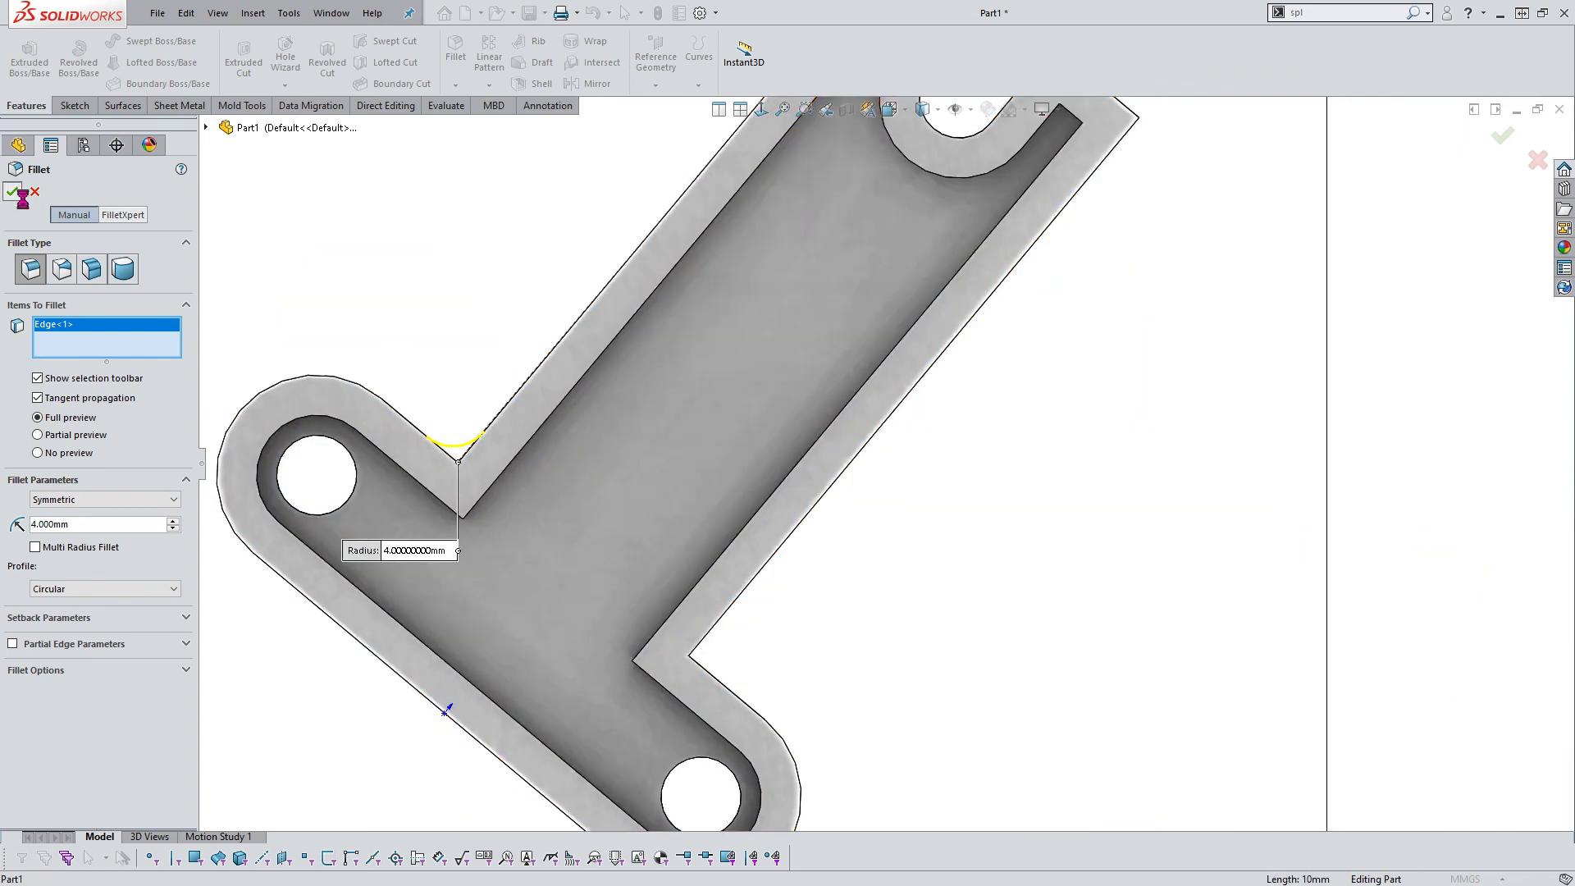
key("Return")
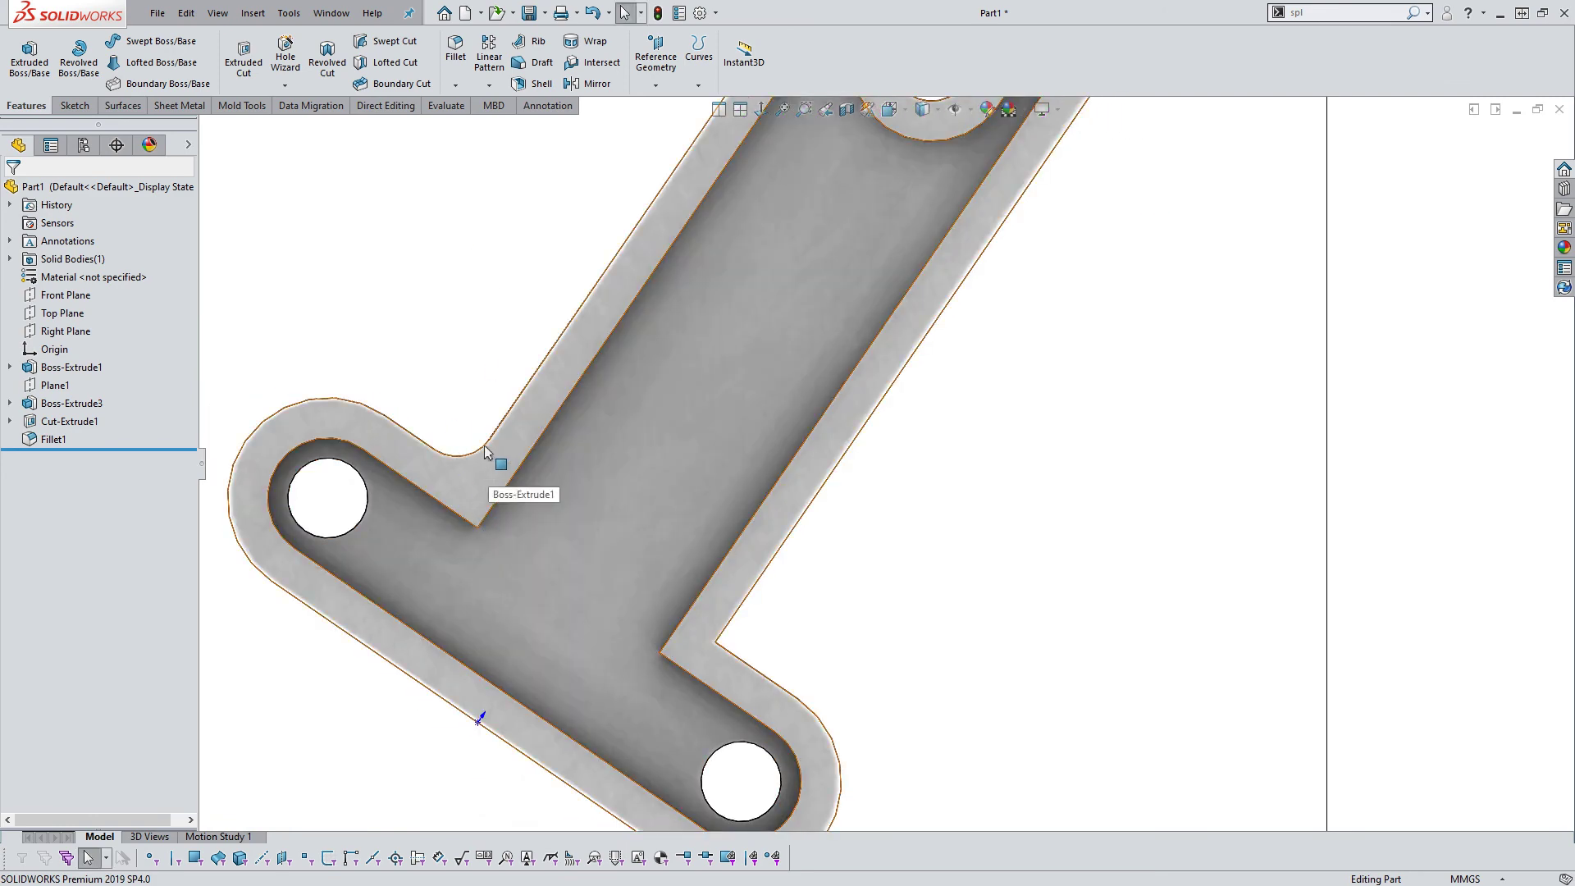
Delete the Fillet1 feature from the part
mouse_move(535, 266)
middle_mouse_down()
mouse_move(563, 352)
mouse_move(658, 327)
mouse_move(644, 229)
middle_mouse_up()
left_click(44, 441)
right_click(44, 442)
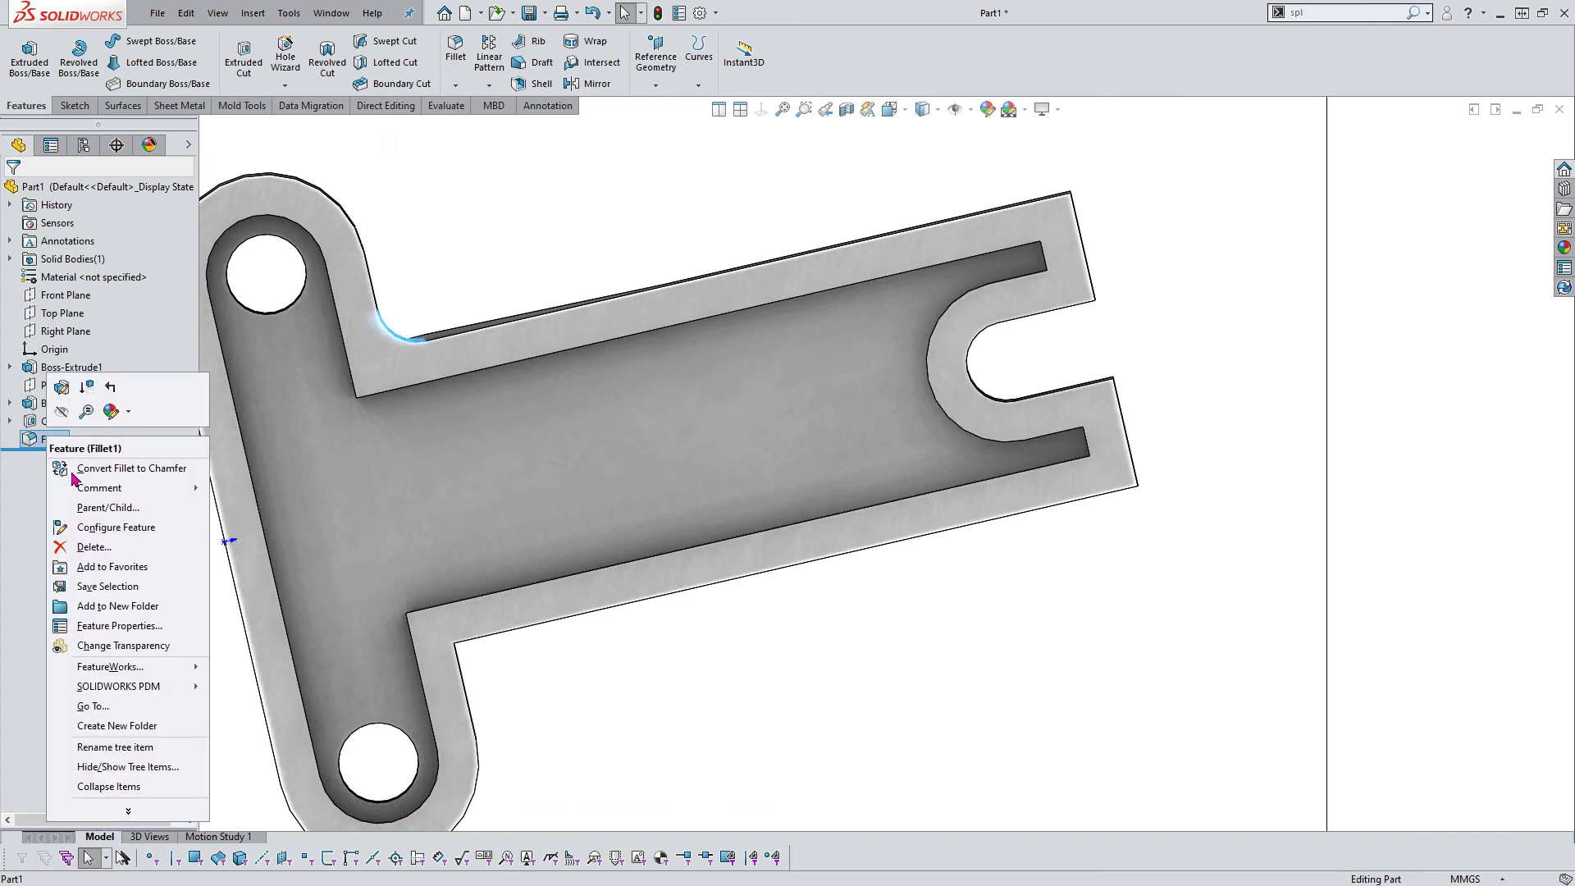
left_click(82, 545)
left_click(574, 283)
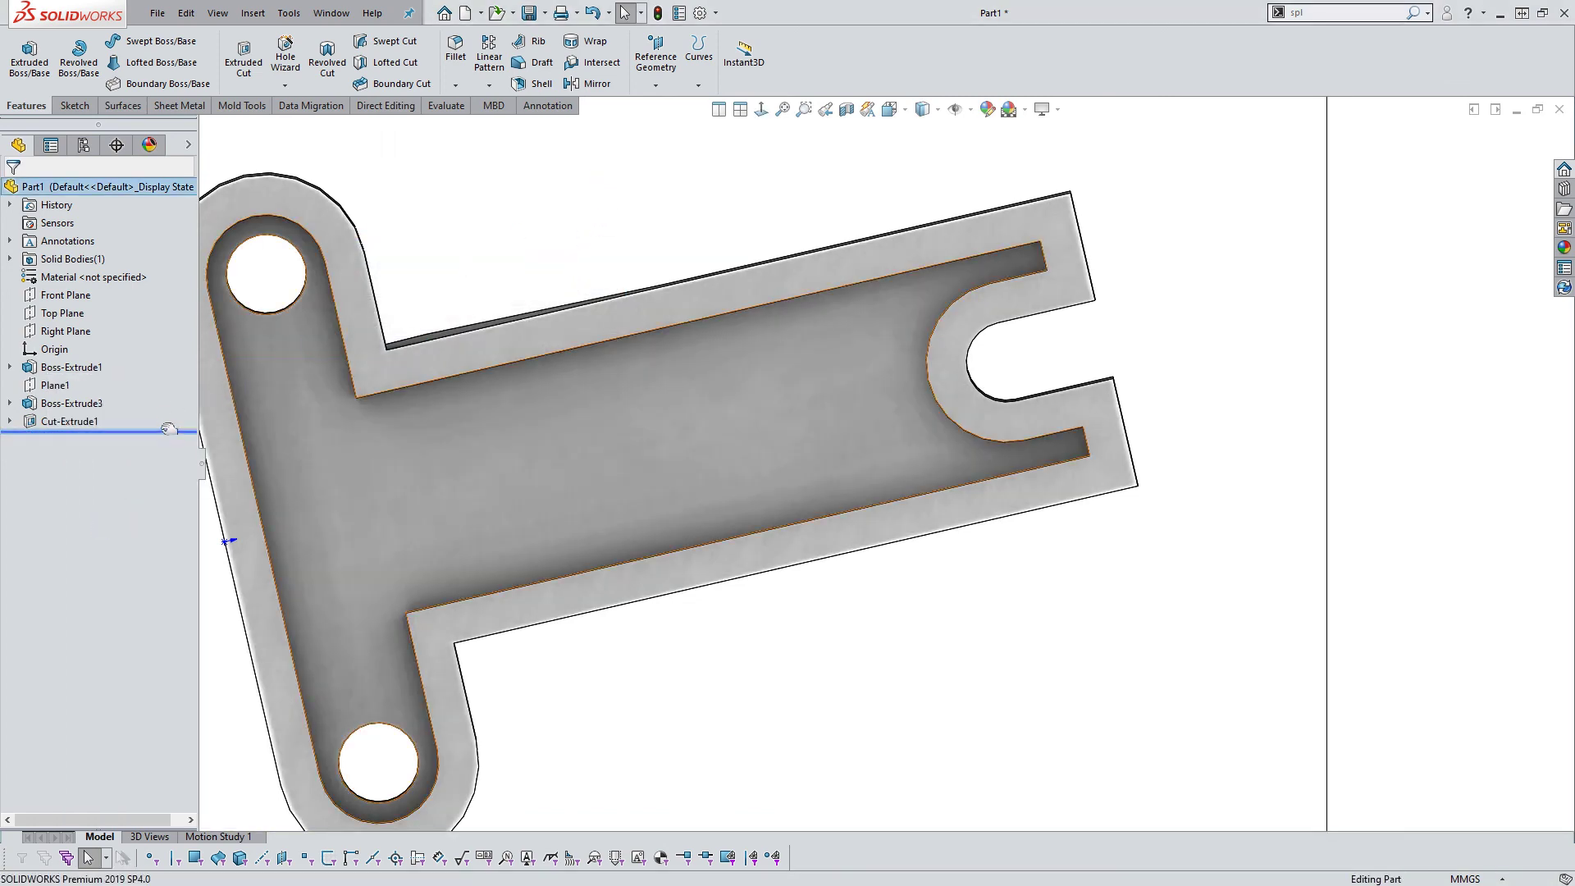
Roll the part back above Cut-Extrude1 and orbit to view the plain base
left_click_drag(170, 432, 168, 419)
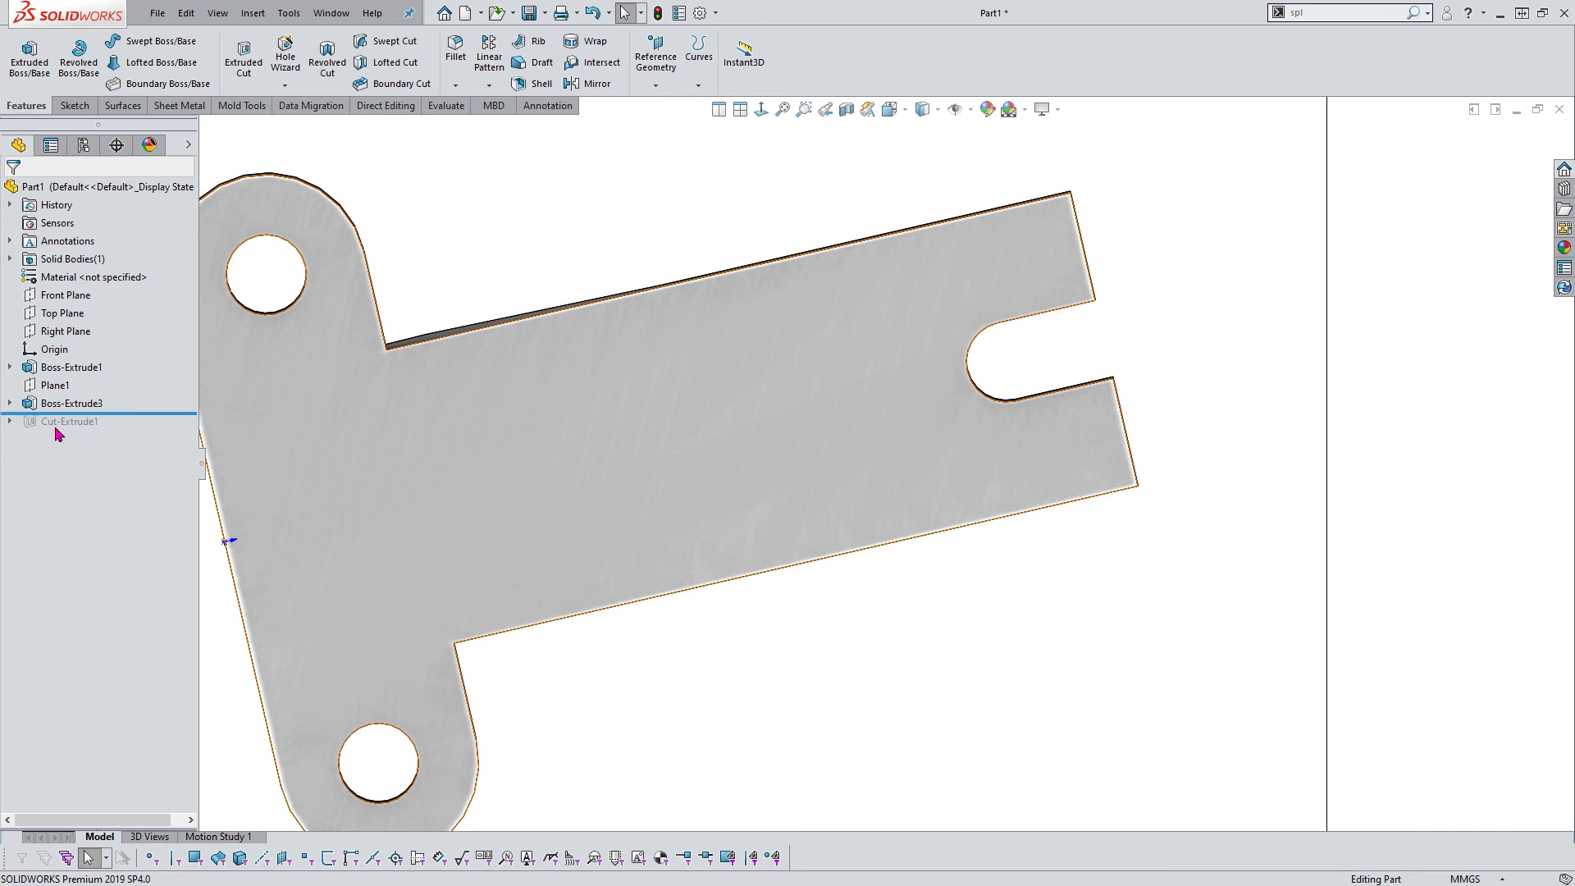
scroll(664, 283, "up", 3)
middle_click_drag(647, 274, 611, 305)
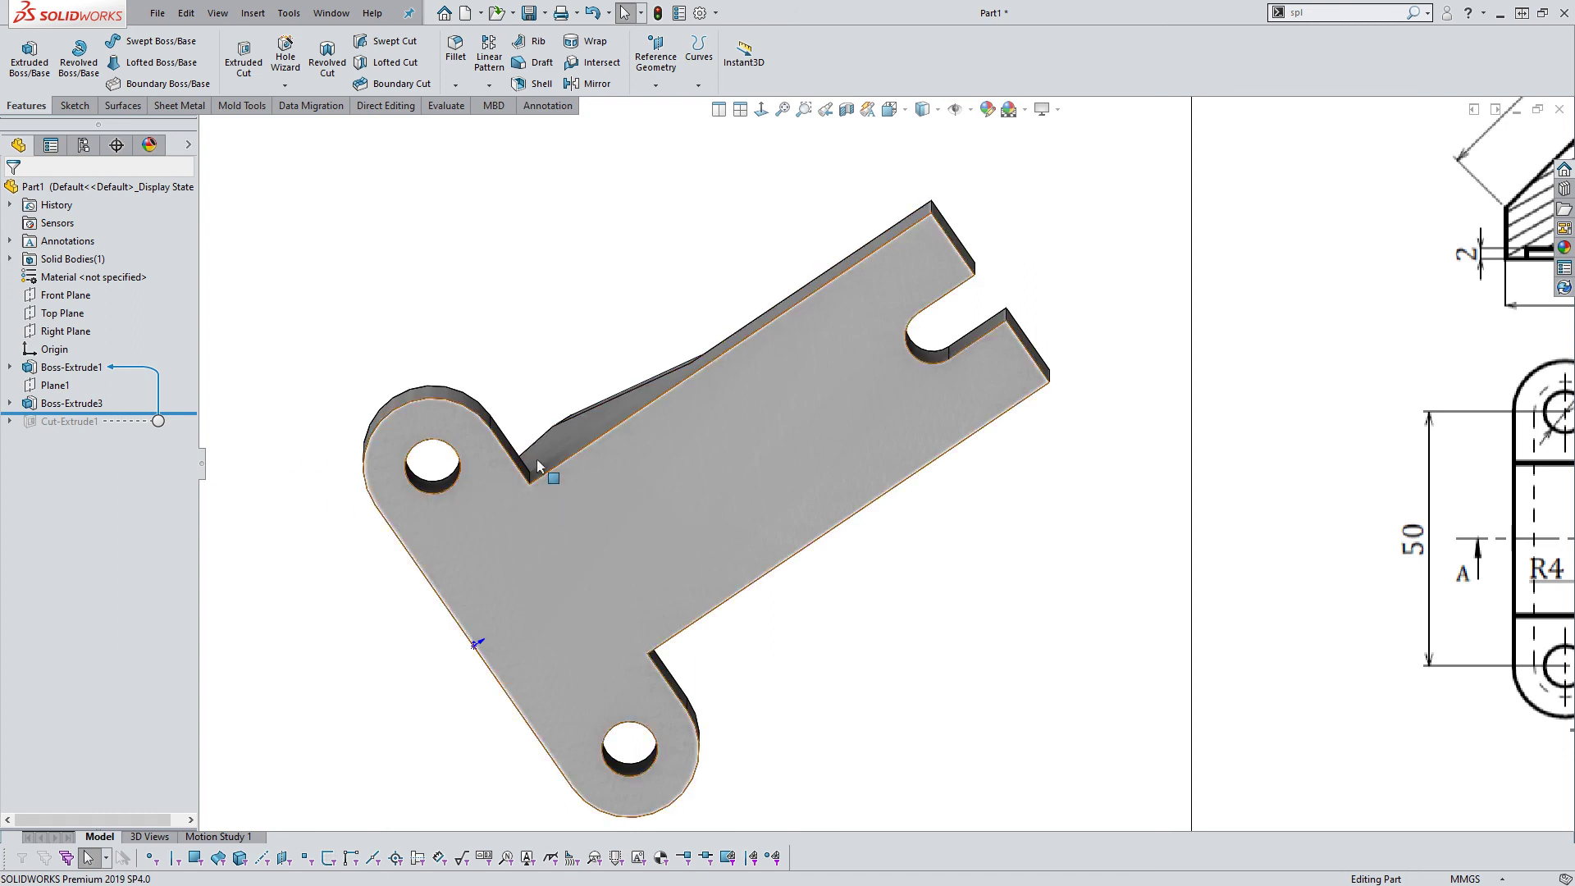
scroll(568, 484, "down", 3)
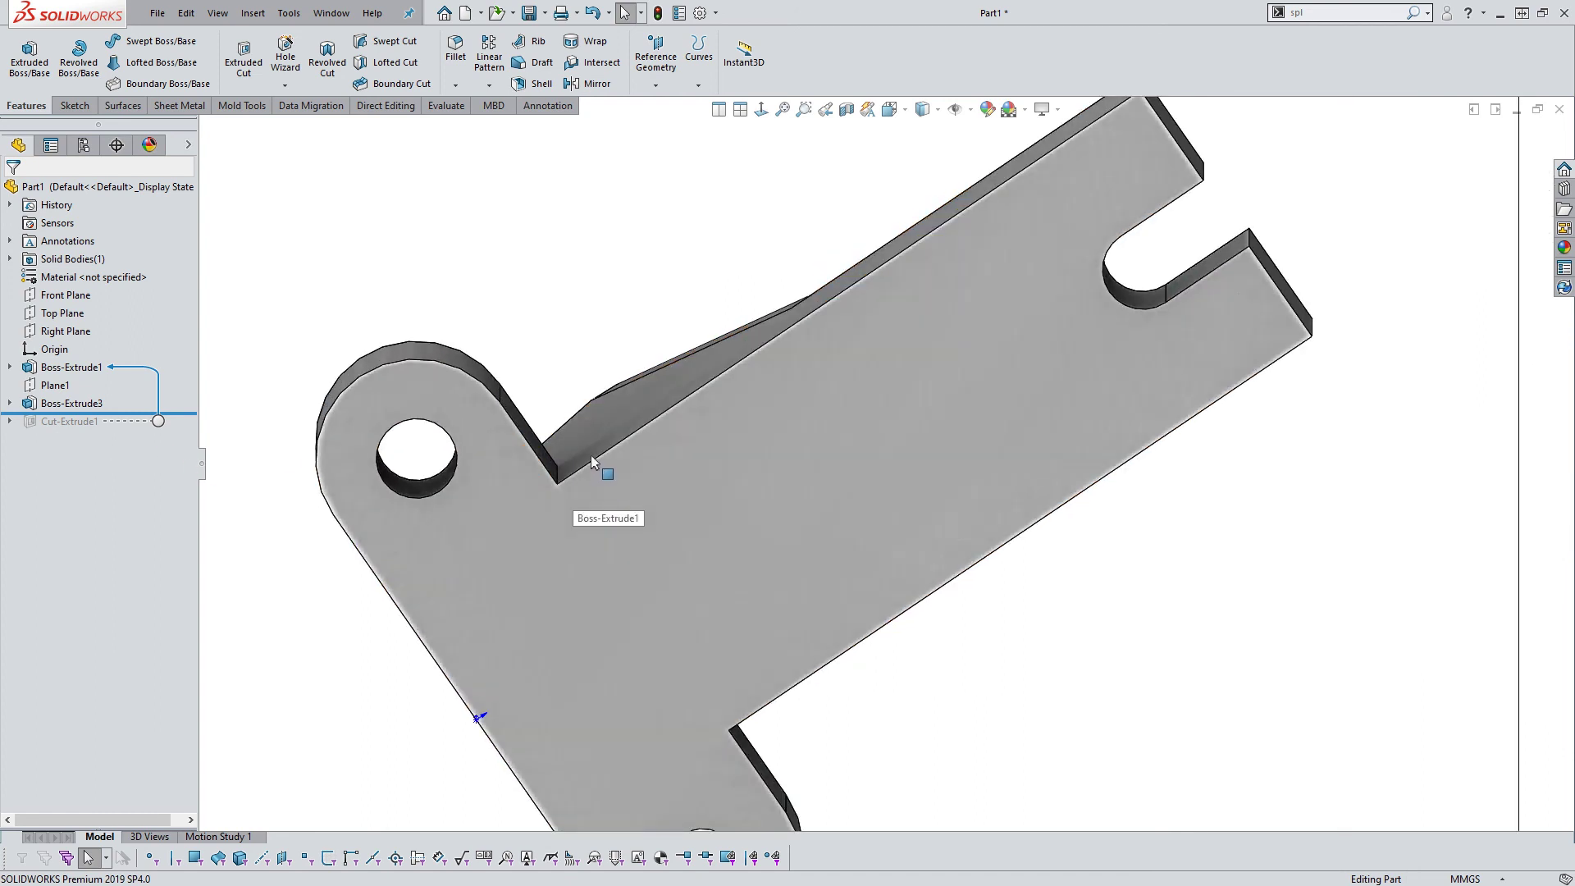
Fillet the four vertical base corner edges at 4 mm as Fillet2, then restore Cut-Extrude1
left_click(455, 50)
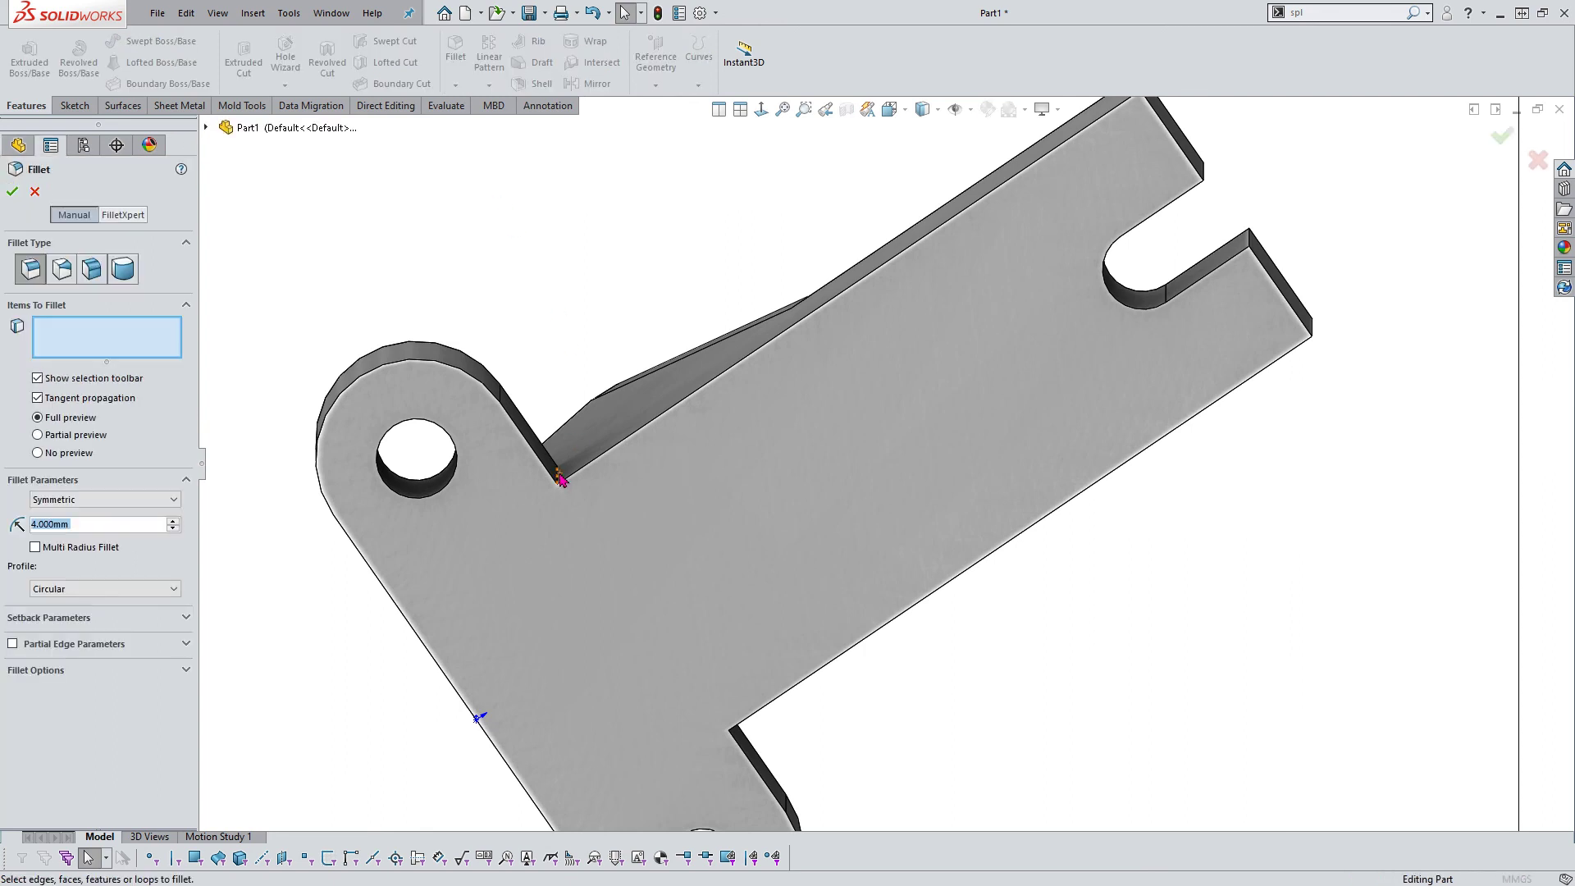
left_click(563, 469)
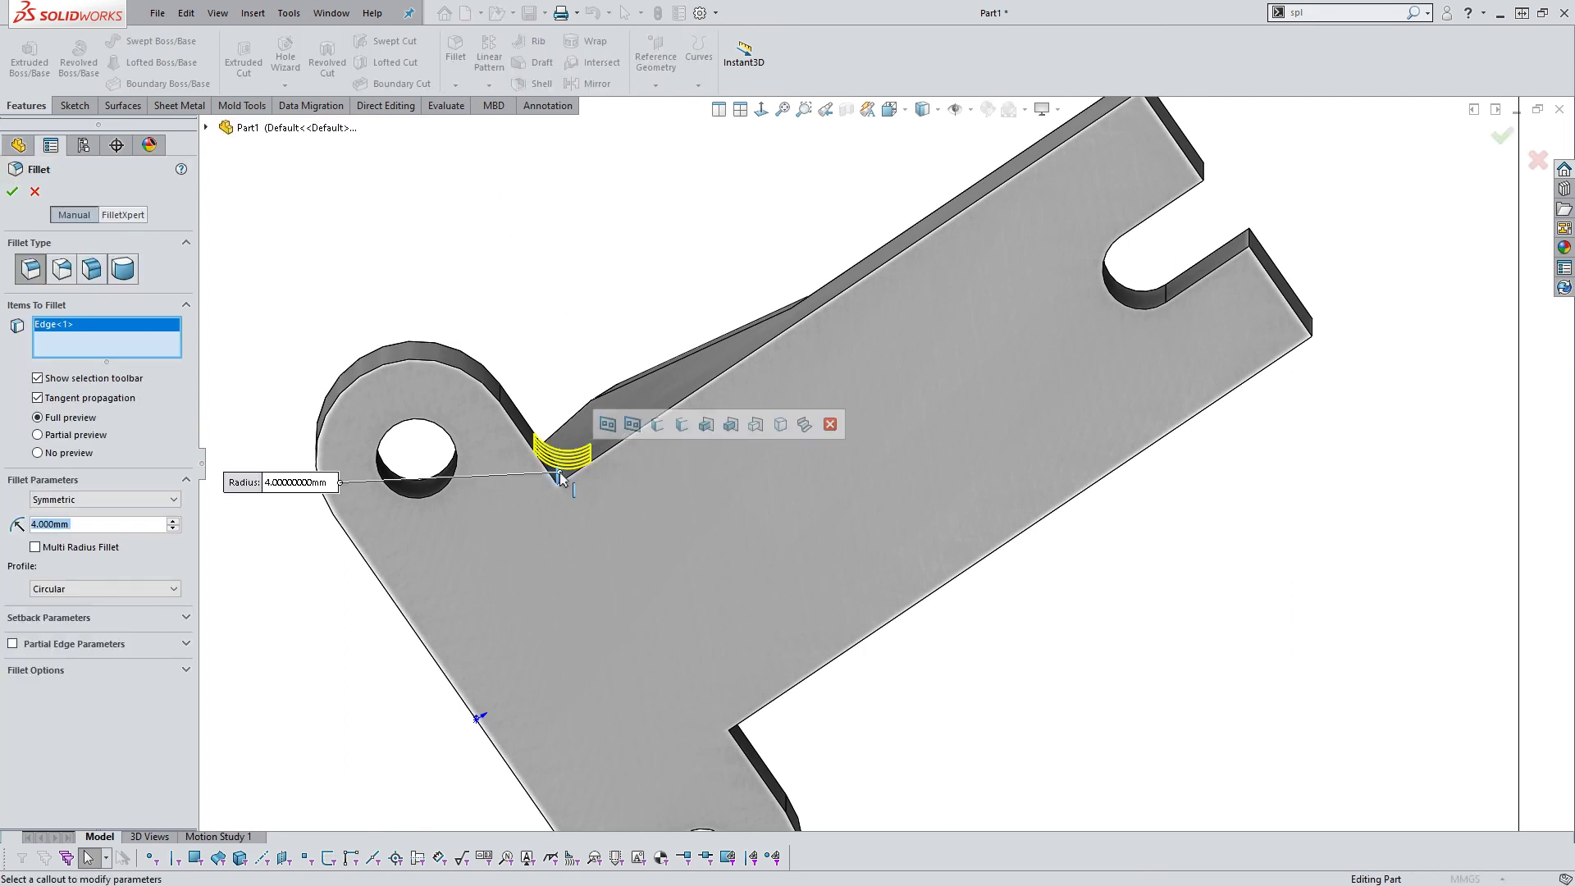
left_click(732, 738)
left_click(1315, 335)
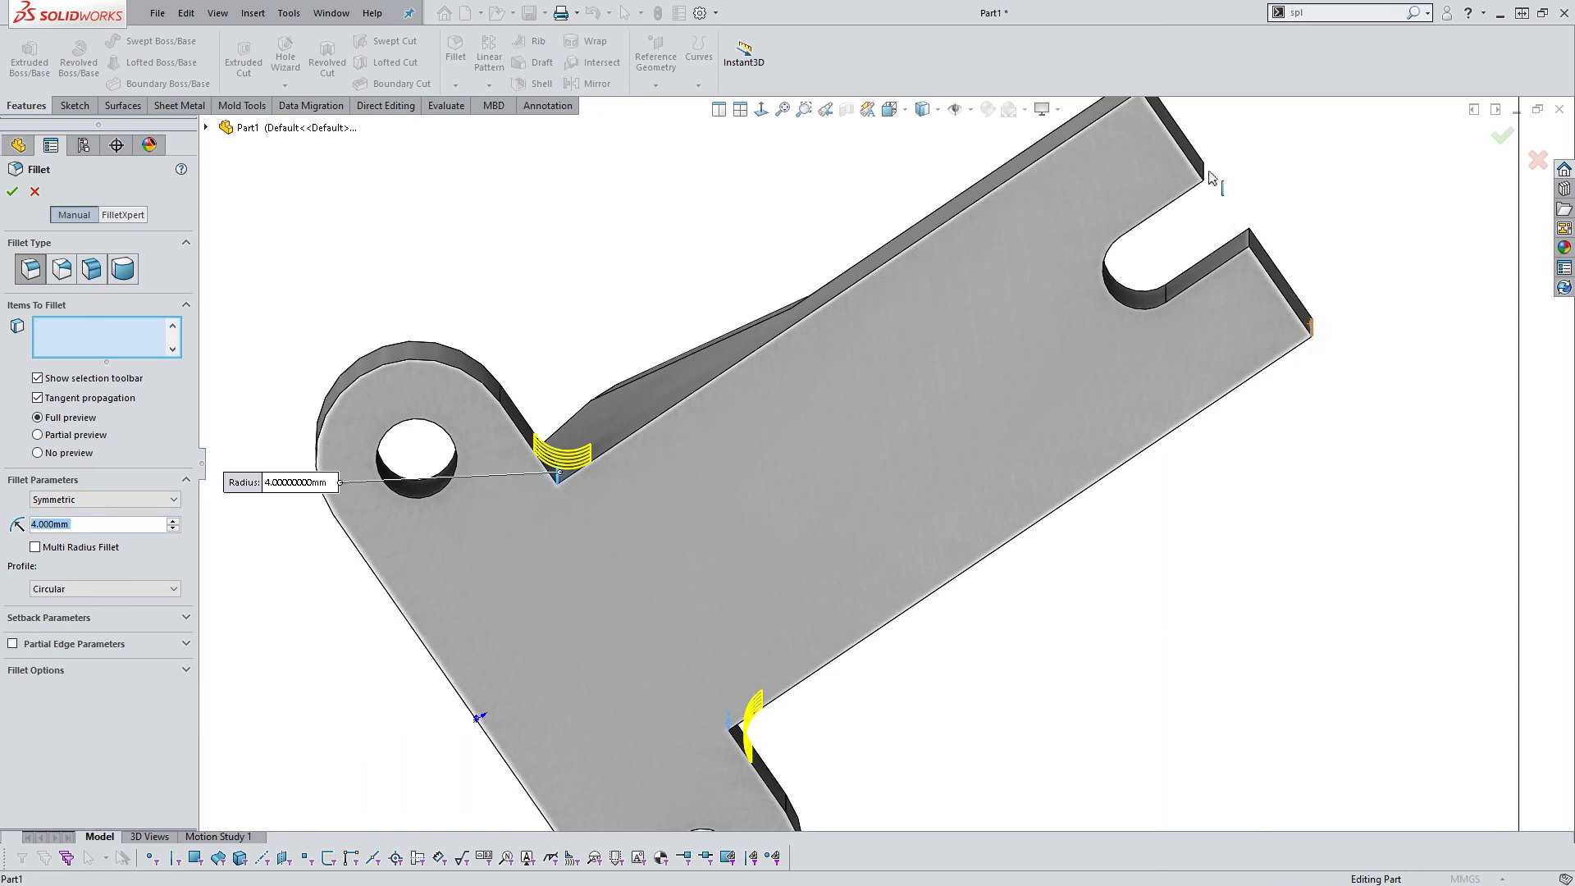
left_click(1097, 150)
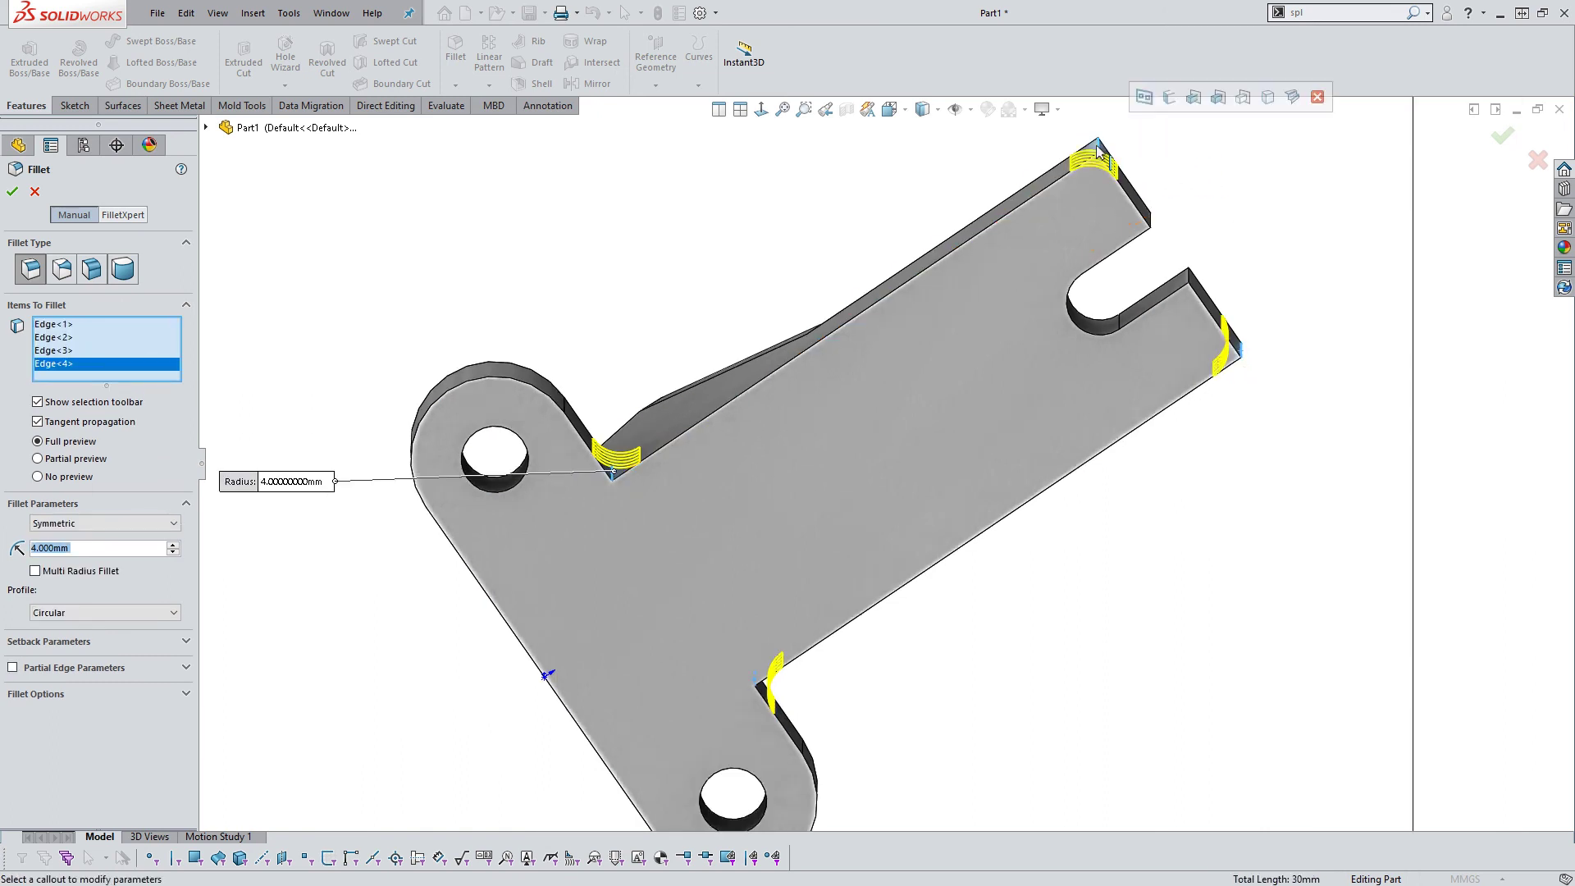
left_click(11, 191)
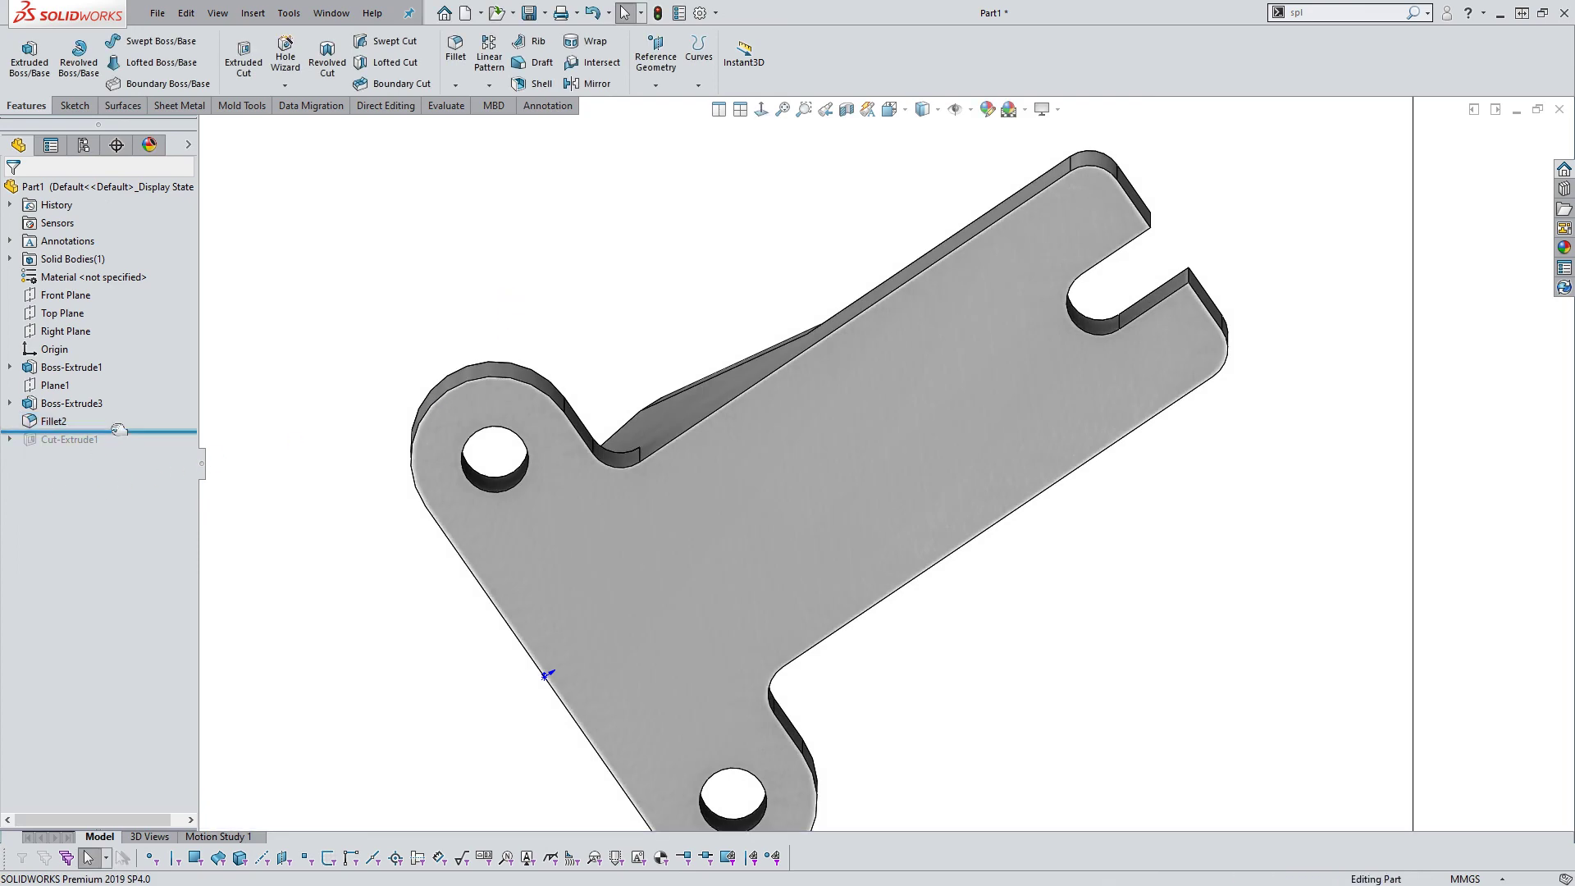
left_click_drag(111, 431, 111, 449)
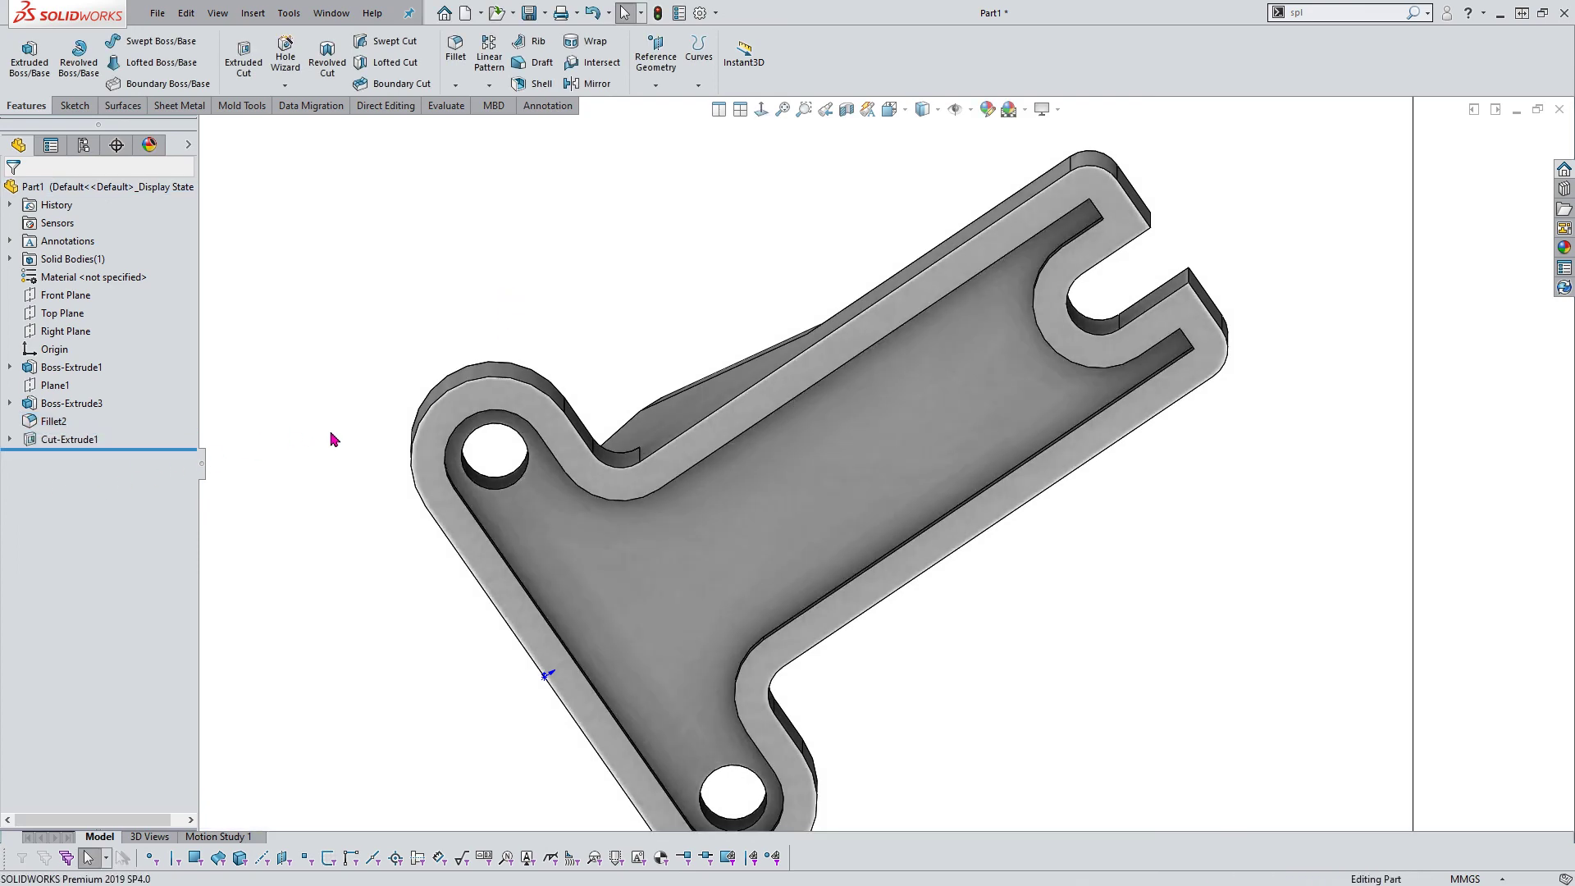
key("ctrl+8")
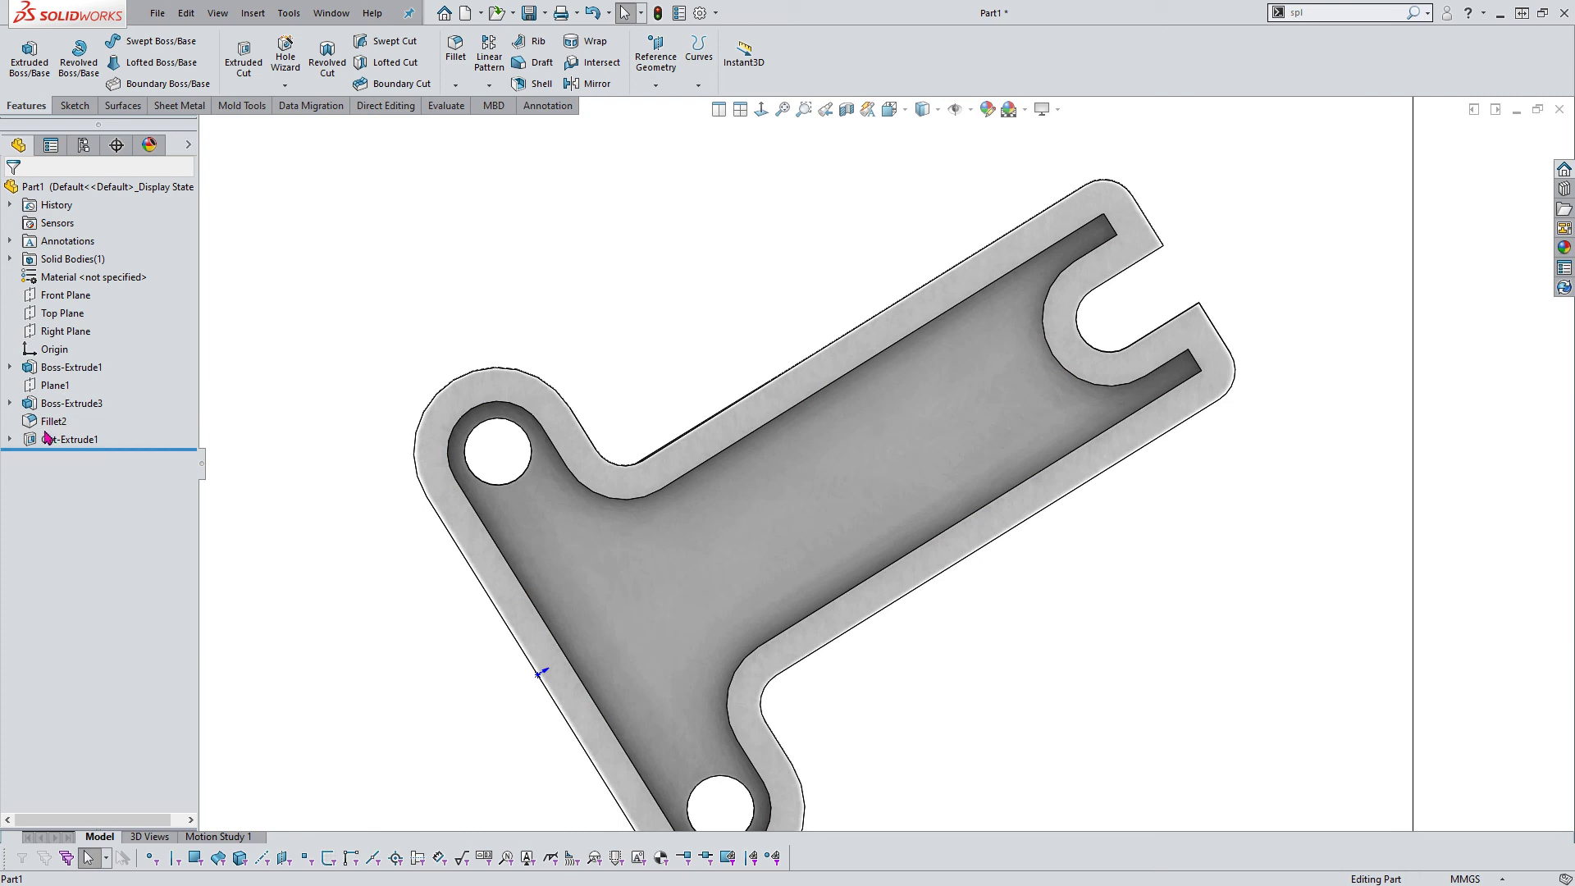
left_click(51, 422)
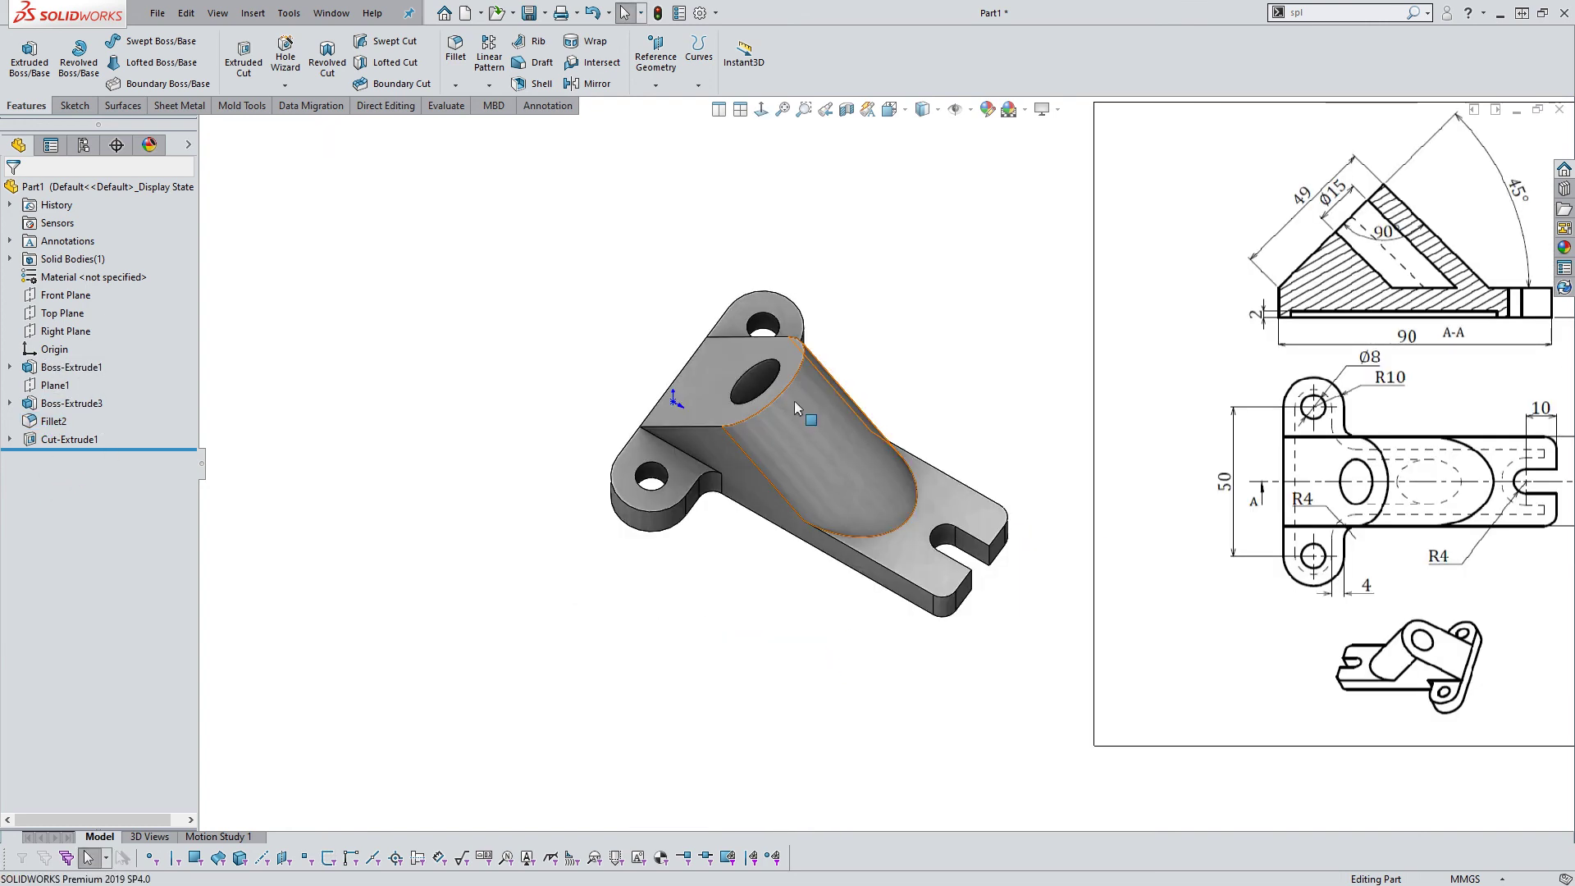
mouse_move(794, 401)
middle_mouse_down()
mouse_move(873, 485)
mouse_move(911, 587)
middle_mouse_up()
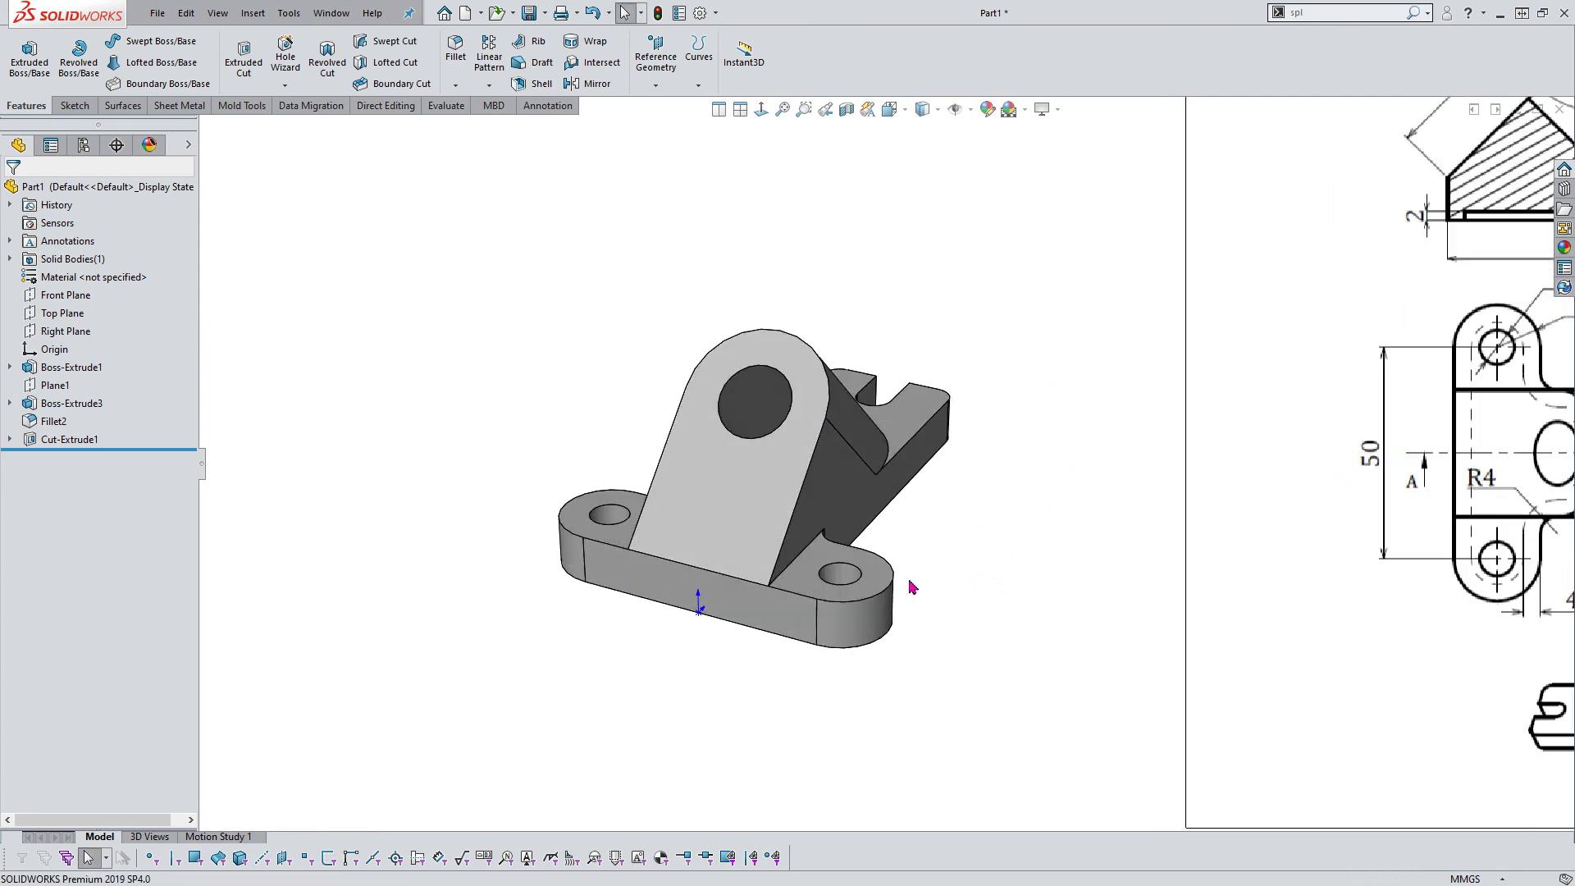
key("ctrl+7")
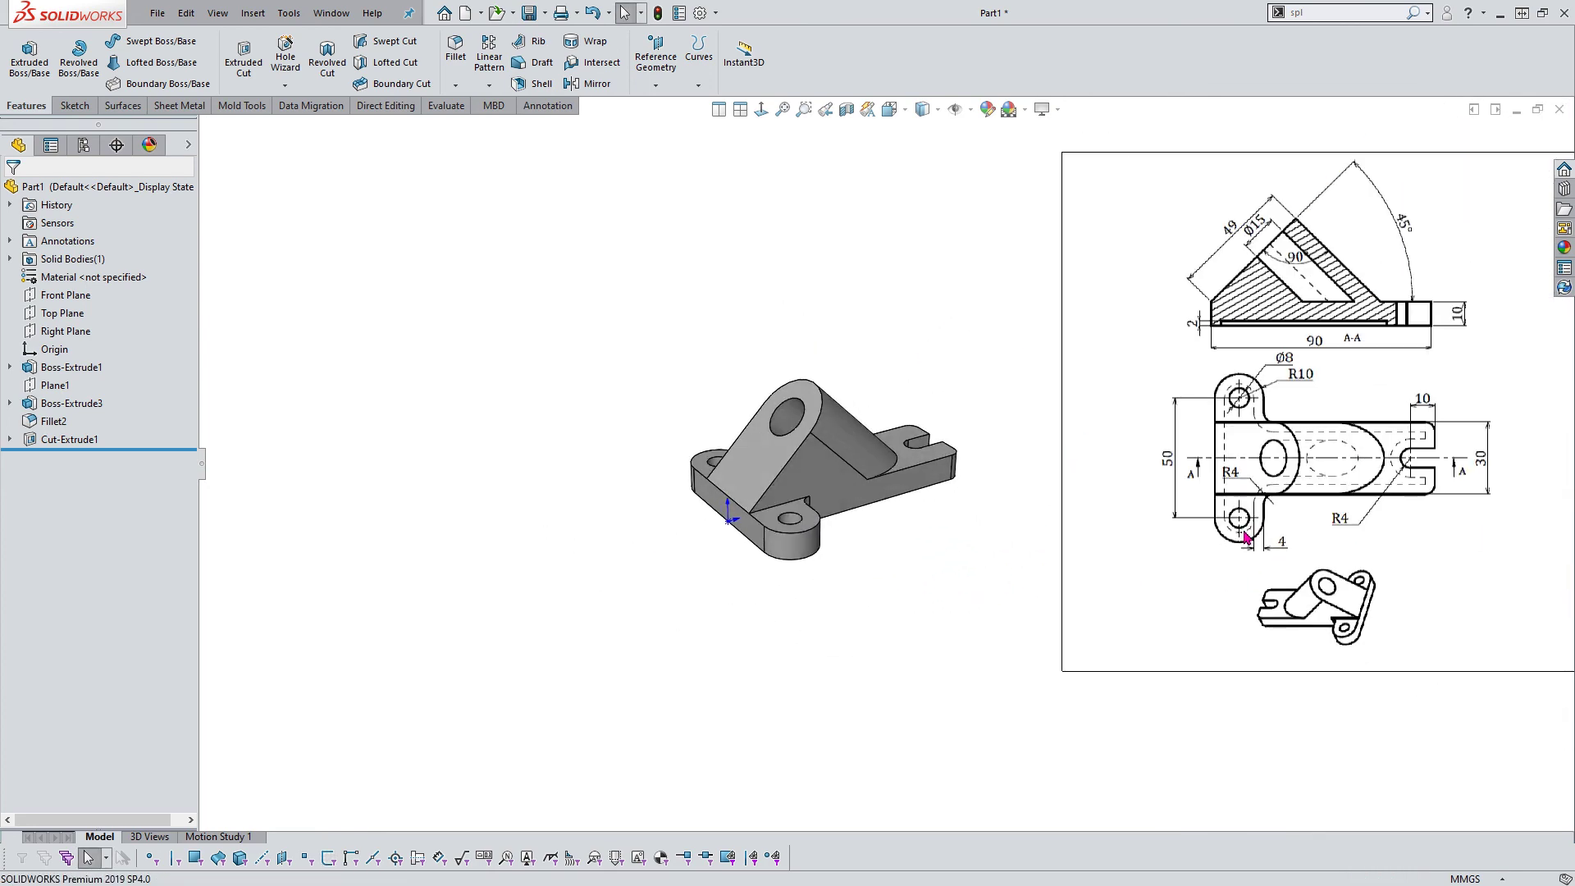
scroll(1245, 537, "down", 2)
scroll(1148, 460, "down", 2)
scroll(1040, 476, "up", 4)
left_click(1041, 476)
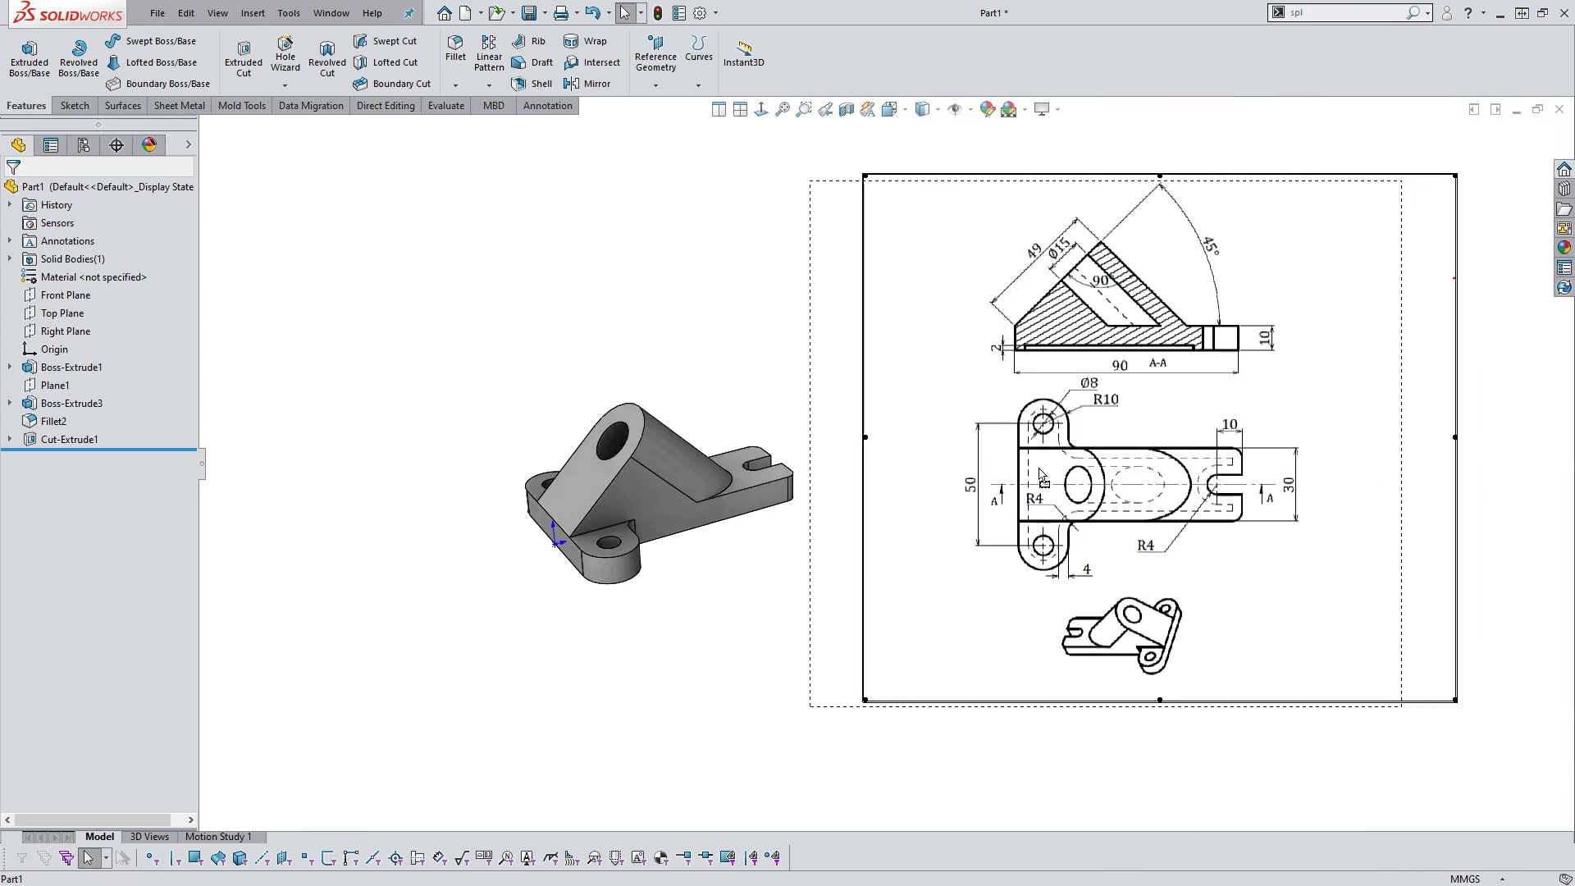
left_click_drag(1040, 475, 986, 482)
mouse_move(743, 520)
middle_mouse_down()
mouse_move(763, 483)
mouse_move(755, 516)
mouse_move(722, 492)
middle_mouse_up()
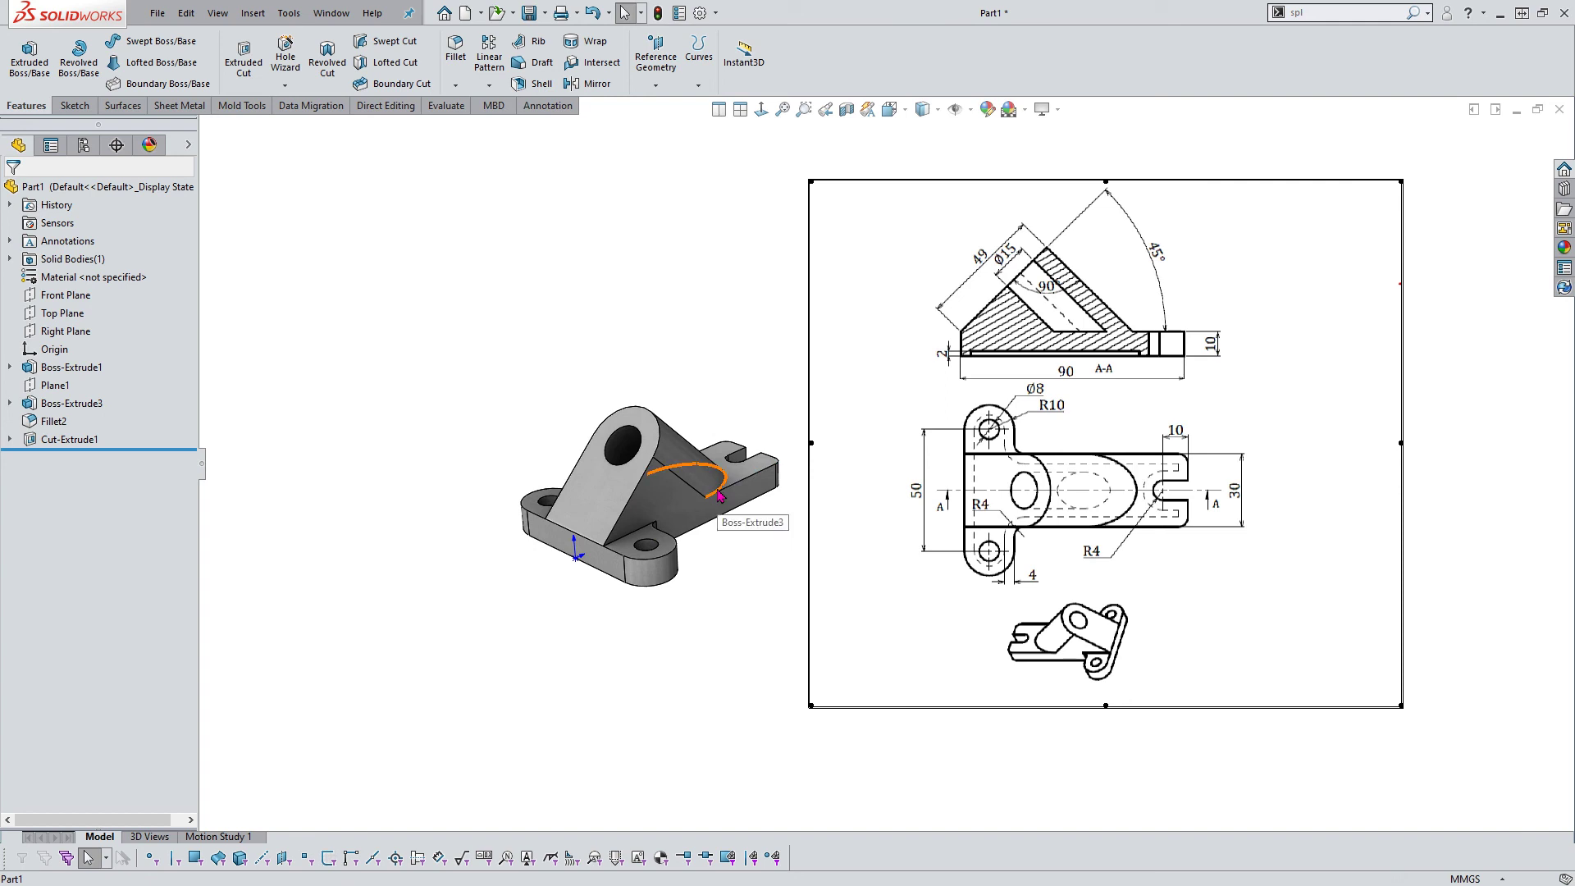